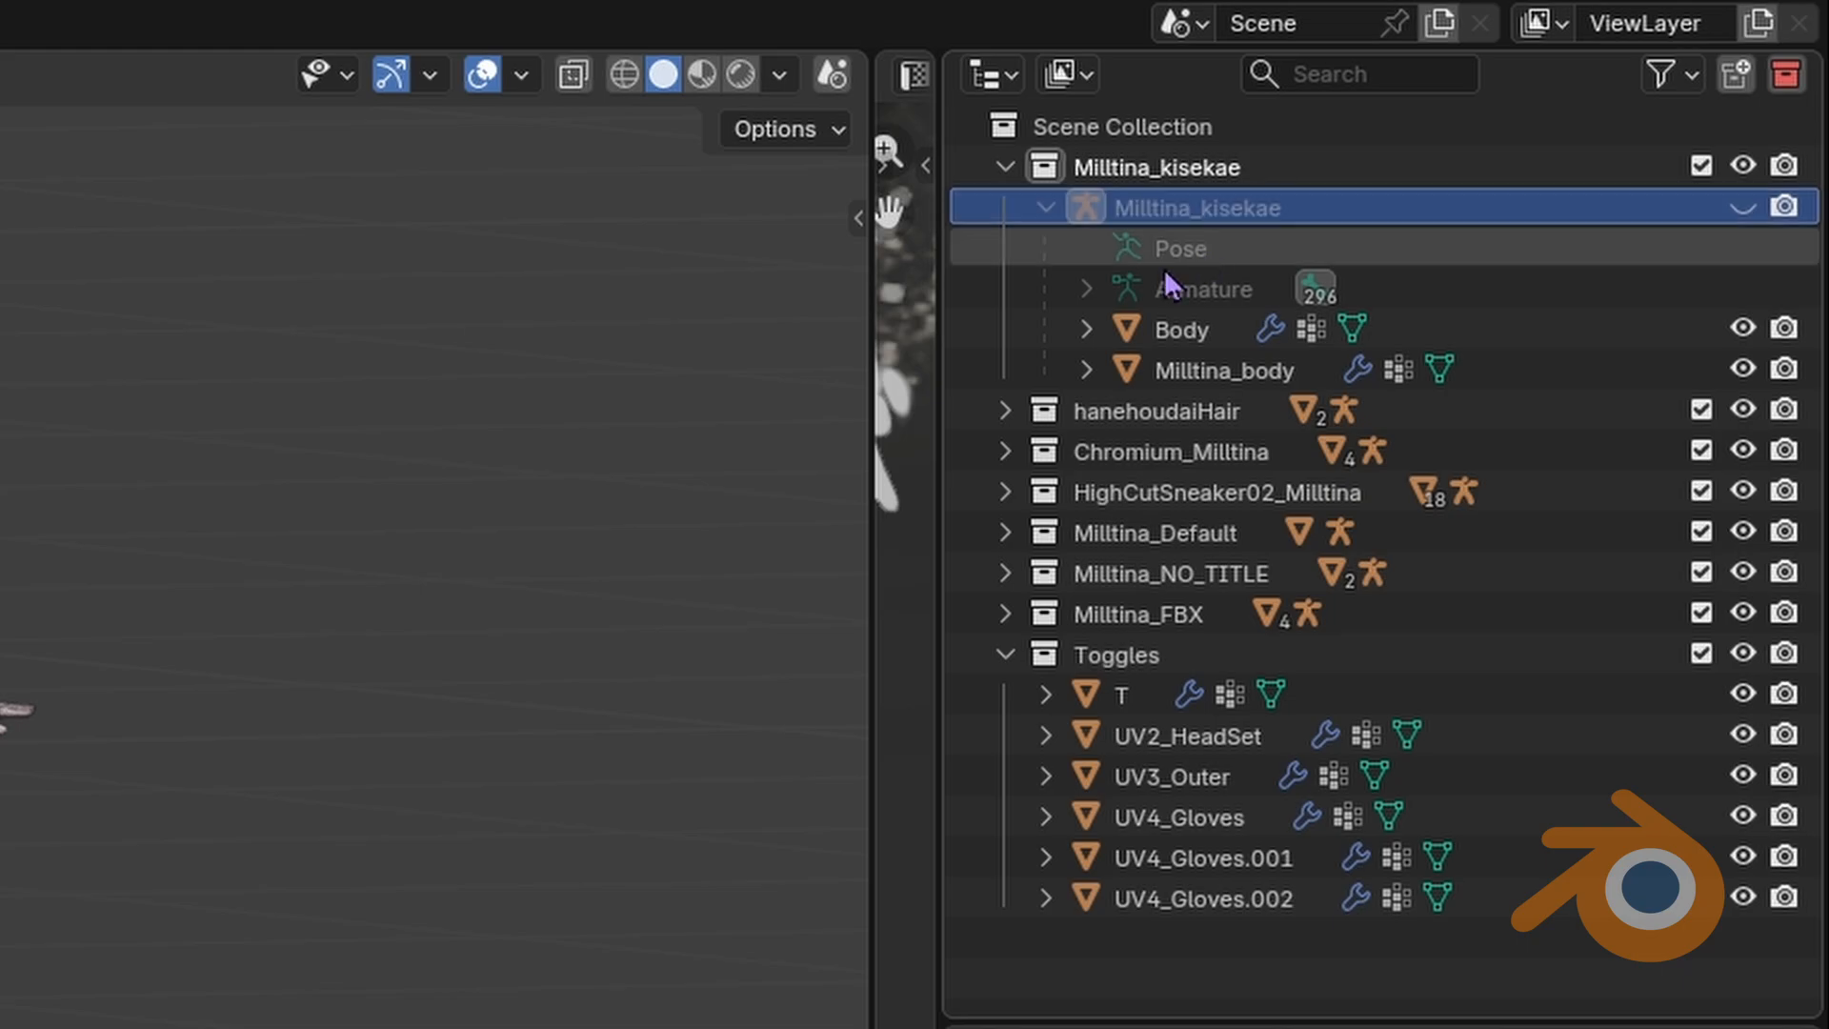
Step: Rename the armature data inside the Milltina_kisekae object as Milltina_kisekae
{"action": "double_click", "coordinate": [1215, 288]}
{"action": "key", "text": "Return"}
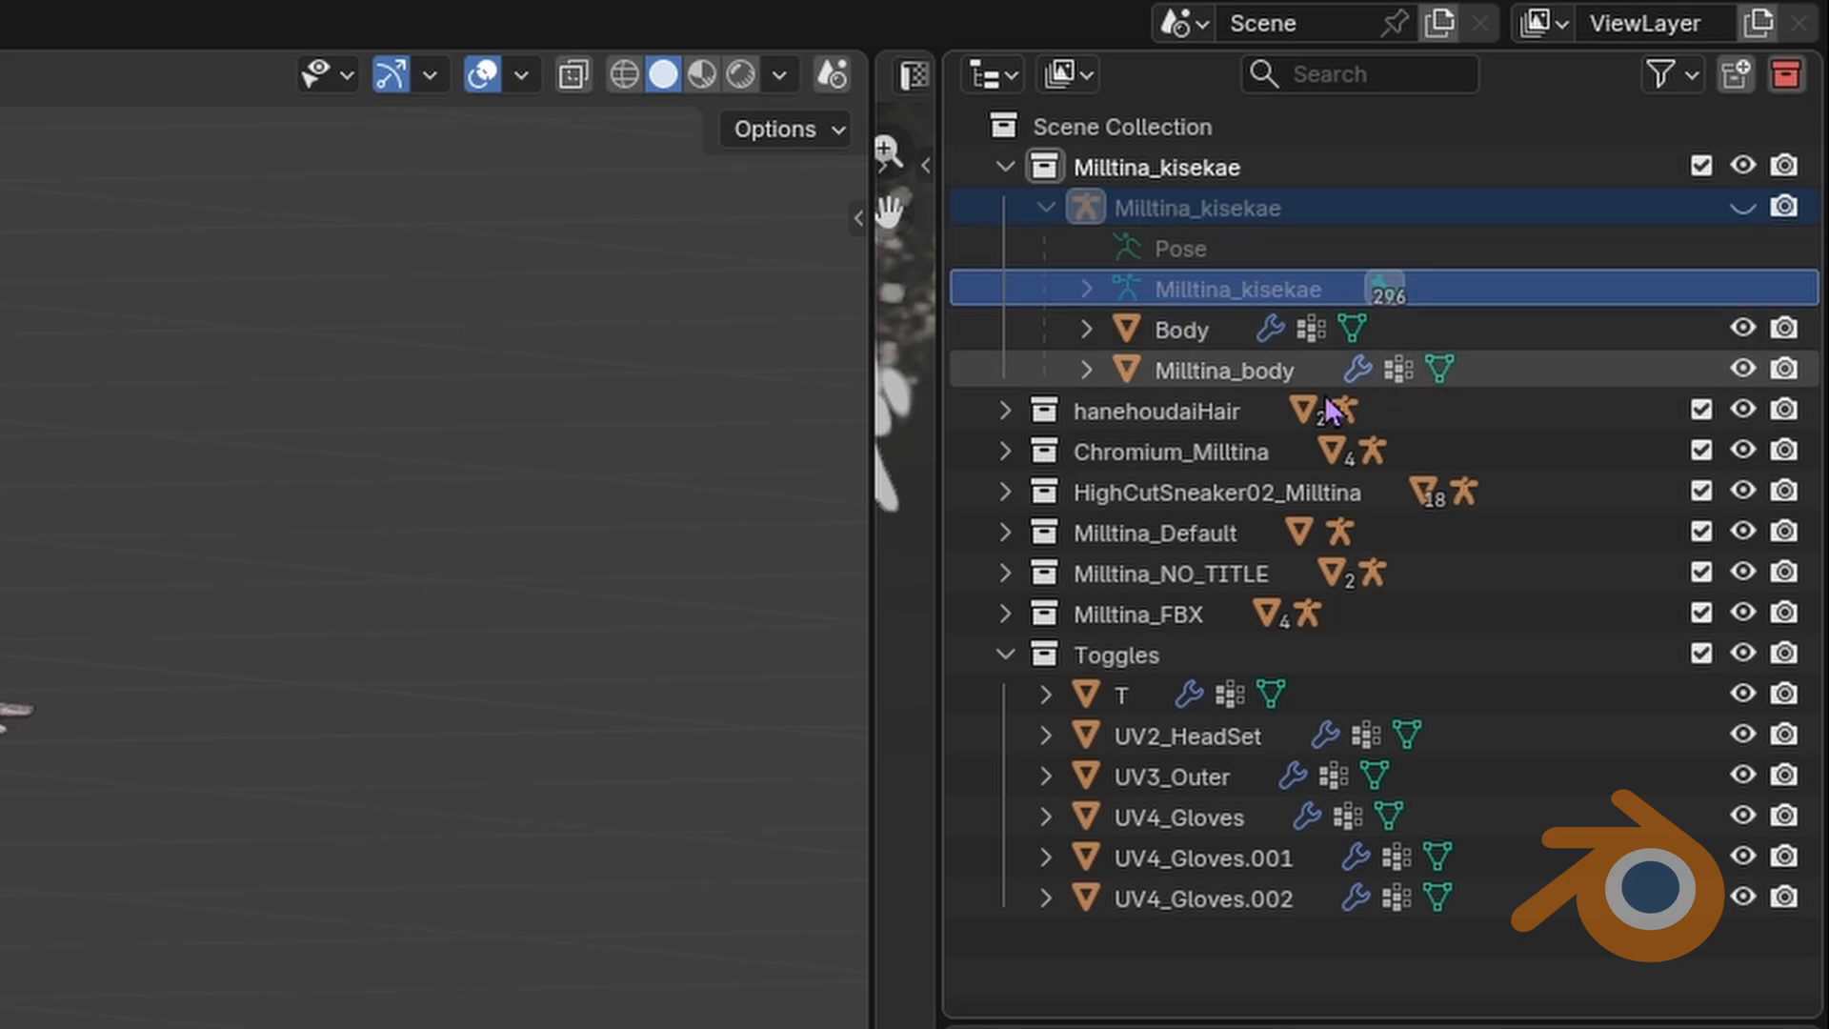
Step: Rename the armature object and its armature data in the hanehoudaiHair collection as hanehoudaiHair
{"action": "double_click", "coordinate": [1181, 410]}
{"action": "key", "text": "Return"}
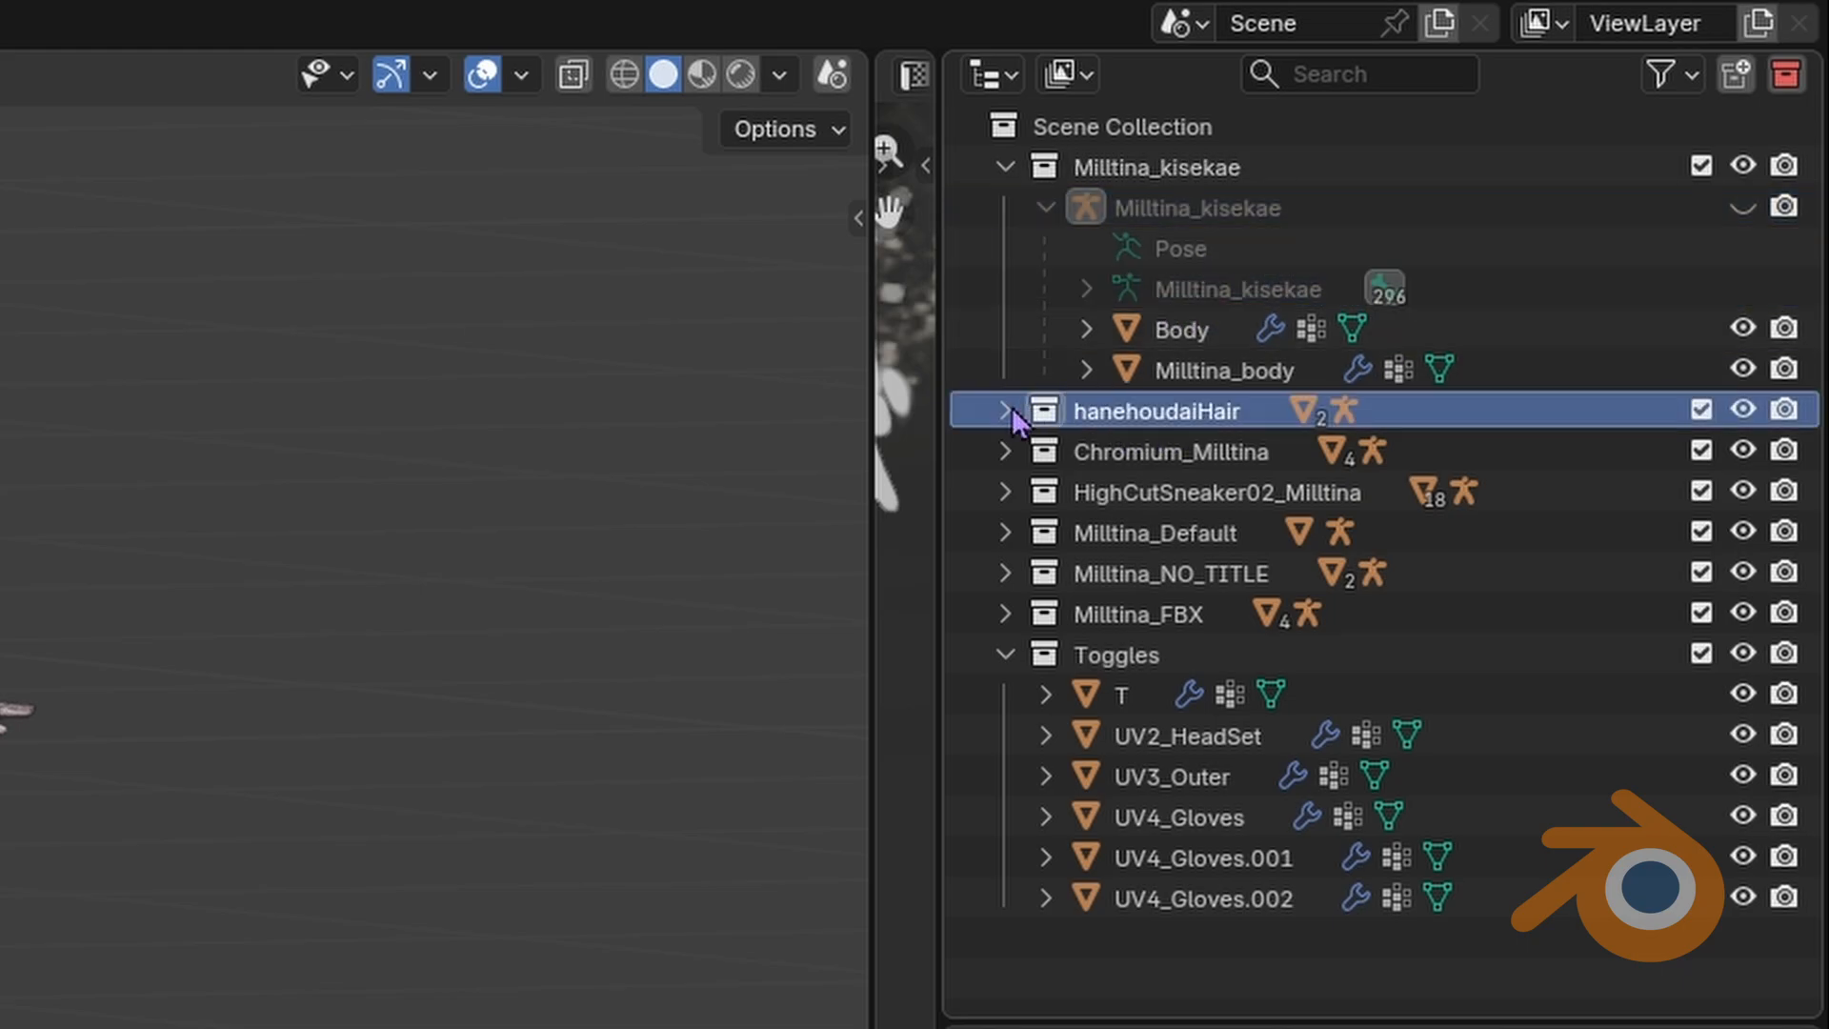
{"action": "left_click", "coordinate": [1005, 410]}
{"action": "double_click", "coordinate": [1189, 451]}
{"action": "type", "text": "hanehoudaiHair"}
{"action": "key", "text": "Return"}
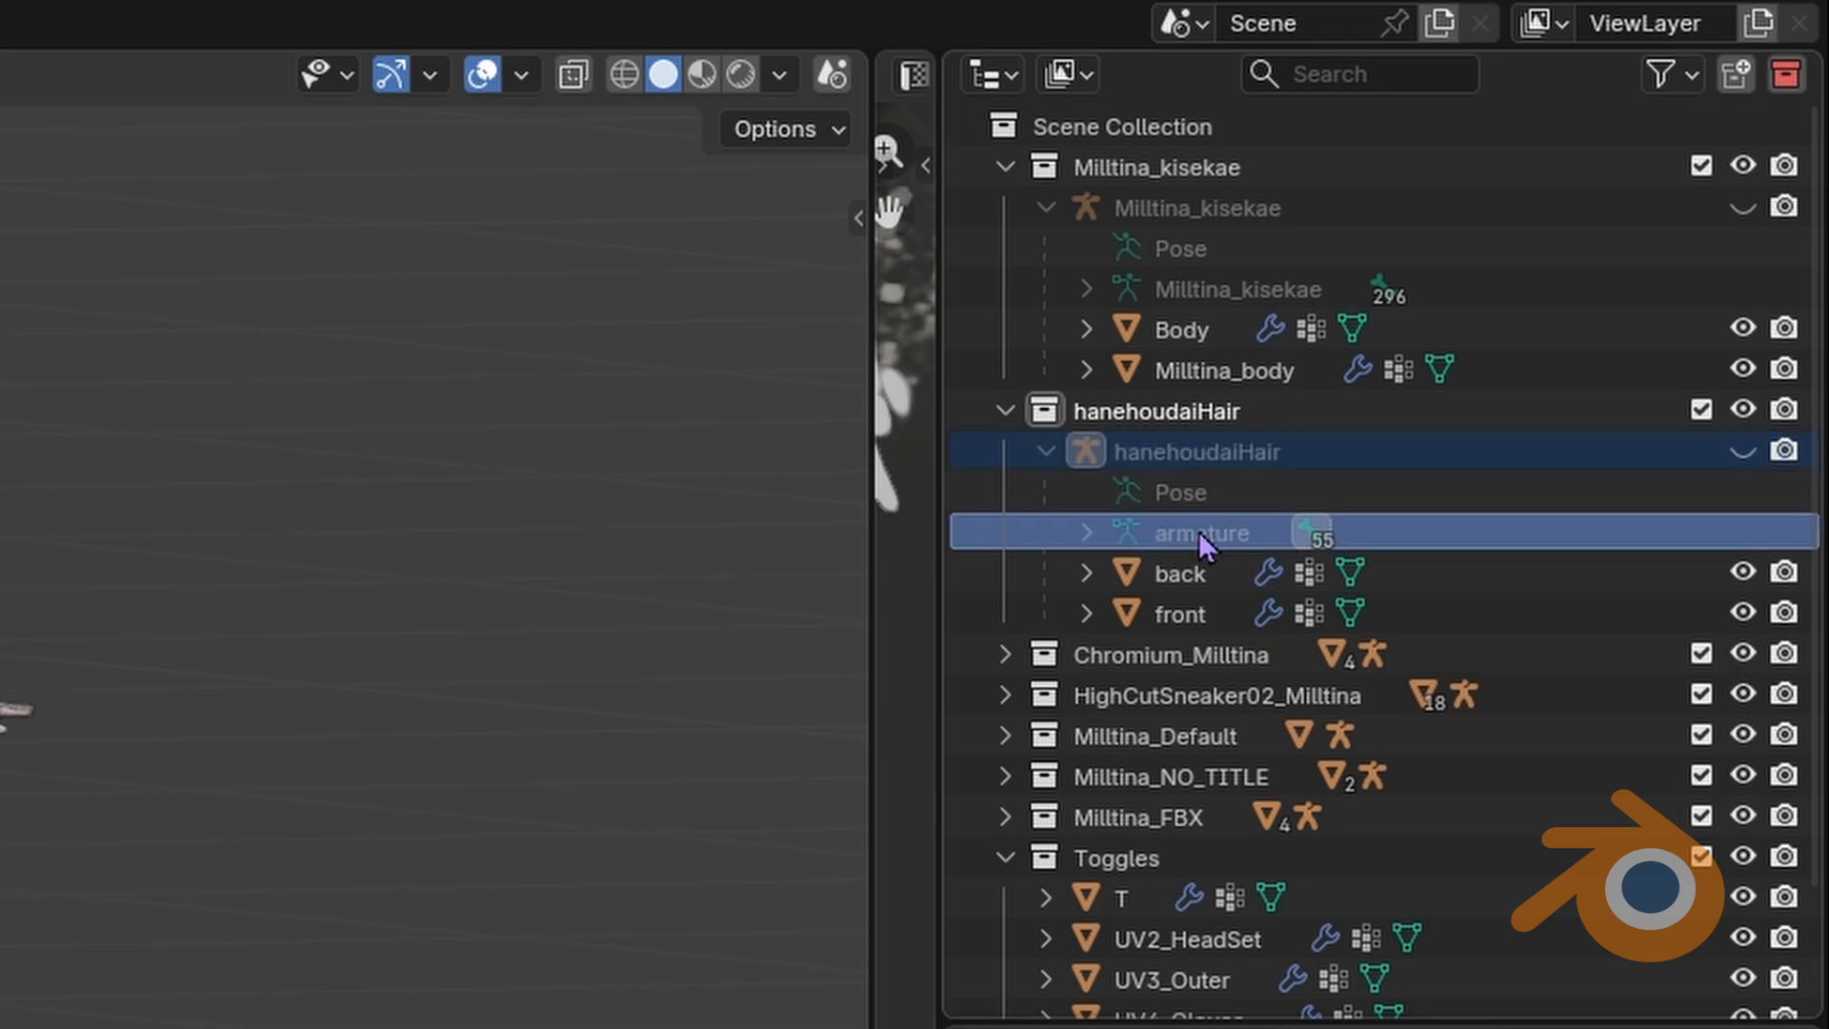
{"action": "double_click", "coordinate": [1198, 530]}
{"action": "type", "text": "hanehoudaiHair"}
{"action": "key", "text": "Return"}
Step: Rename the armature object and its armature data in the Chromium_Milltina collection as Chromium_Milltina
{"action": "scroll", "coordinate": [1139, 644], "scroll_direction": "down", "scroll_amount": 3}
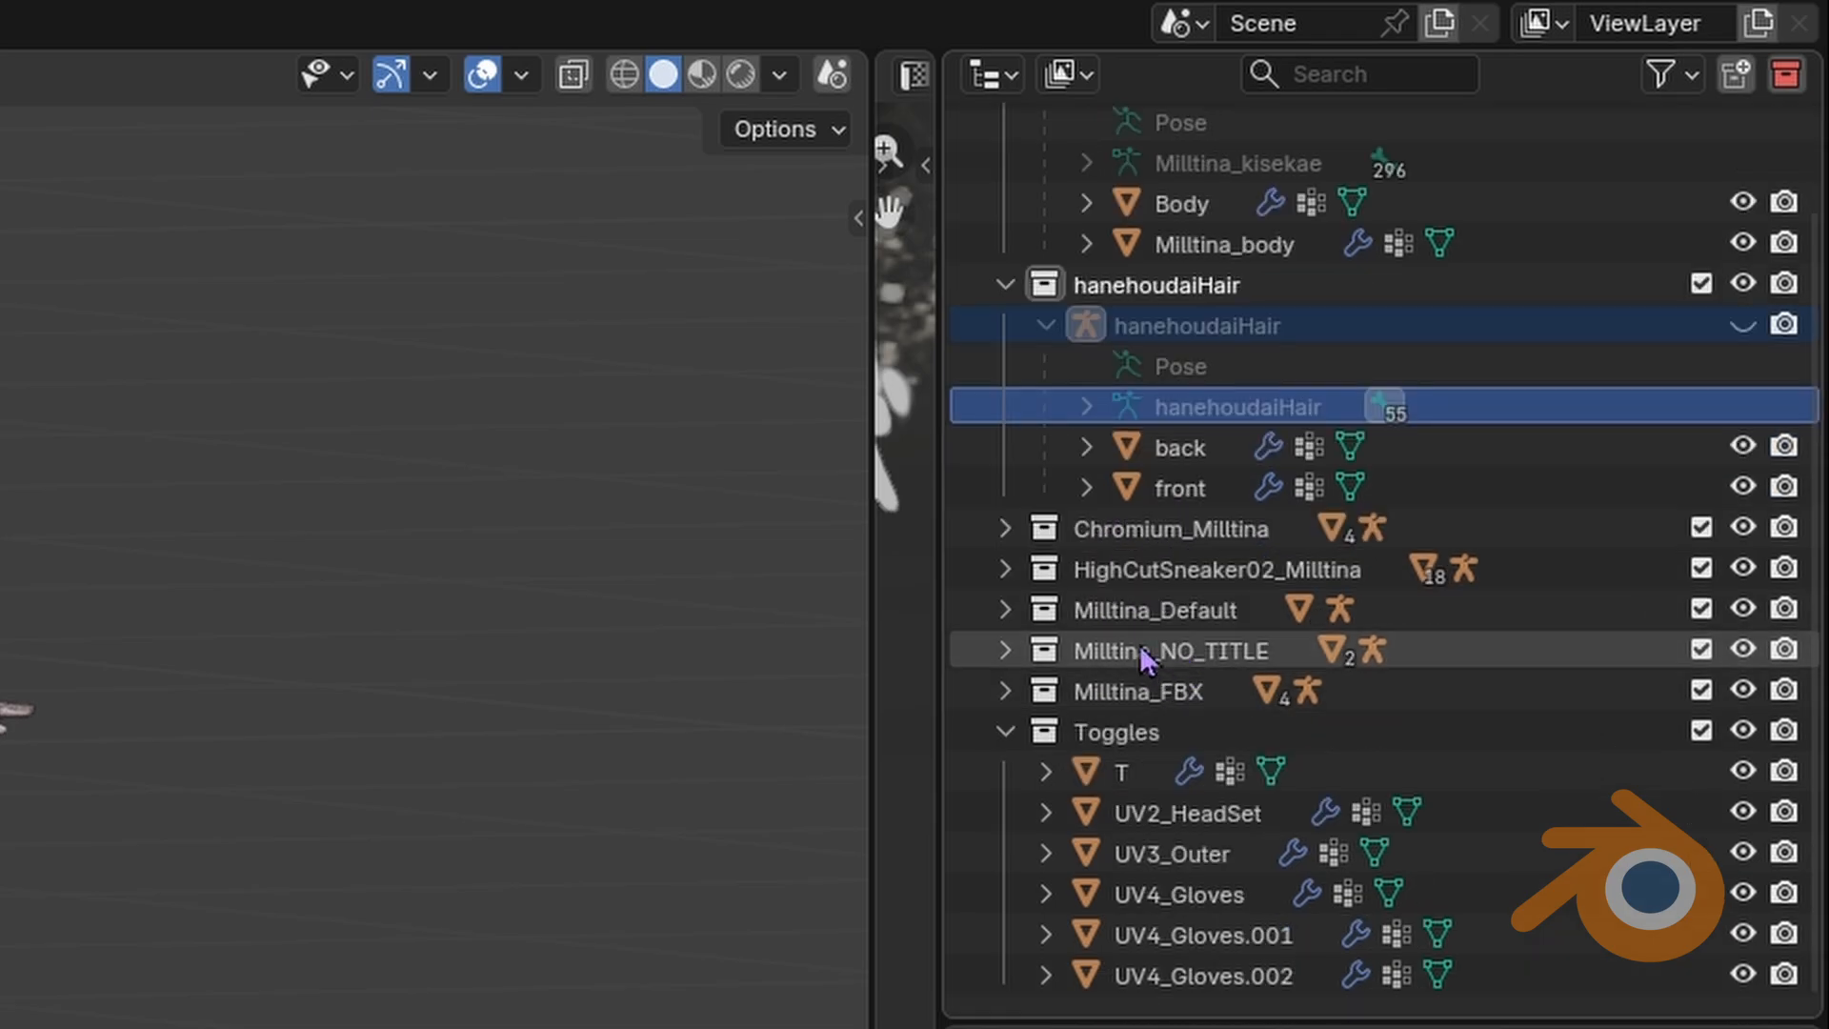
{"action": "double_click", "coordinate": [1147, 534]}
{"action": "key", "text": "ctrl+c"}
{"action": "key", "text": "Return"}
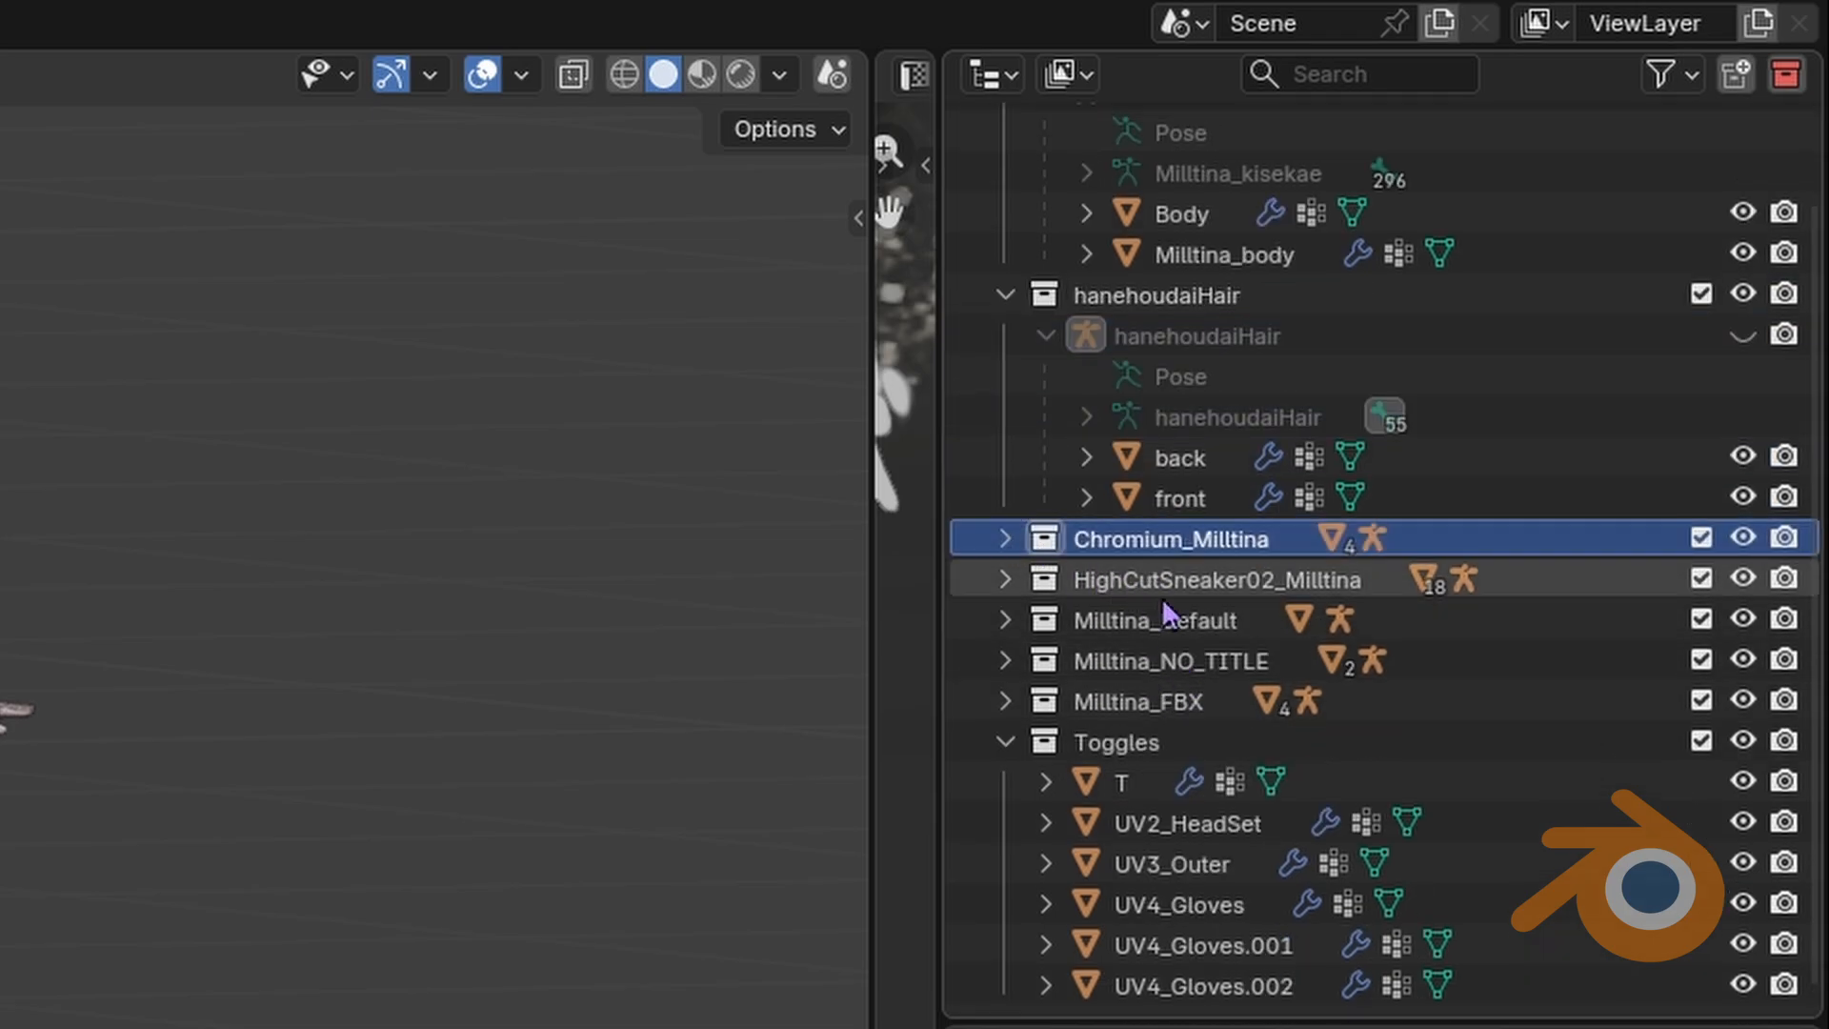
{"action": "left_click", "coordinate": [1005, 538]}
{"action": "scroll", "coordinate": [1197, 612], "scroll_direction": "down", "scroll_amount": 1}
{"action": "double_click", "coordinate": [1195, 541]}
{"action": "key", "text": "ctrl+v"}
{"action": "key", "text": "Return"}
{"action": "scroll", "coordinate": [1204, 614], "scroll_direction": "down", "scroll_amount": 2}
{"action": "double_click", "coordinate": [1202, 539]}
{"action": "key", "text": "ctrl+v"}
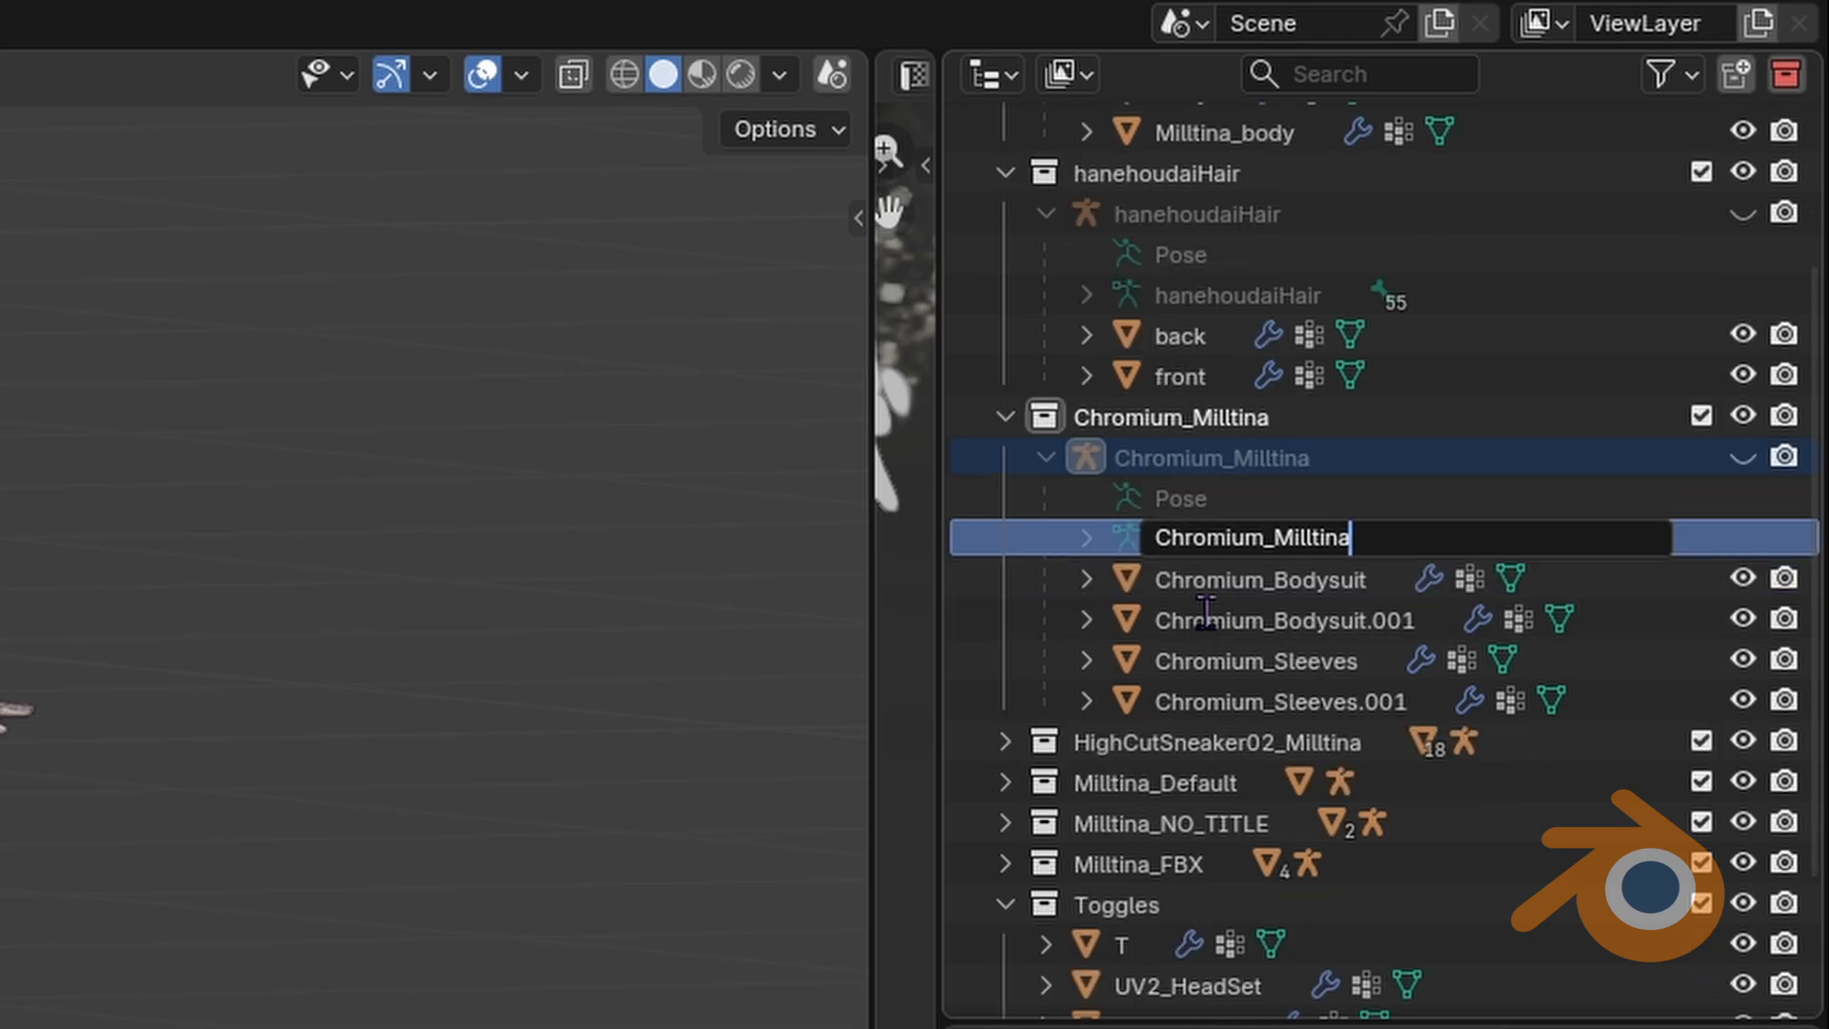
{"action": "key", "text": "Return"}
Step: Rename Armature.014 and its armature data in the sneaker collection as HighCutSneaker02_Milltina
{"action": "left_click", "coordinate": [1005, 742]}
{"action": "double_click", "coordinate": [1155, 742]}
{"action": "scroll", "coordinate": [1155, 743], "scroll_direction": "down", "scroll_amount": 5}
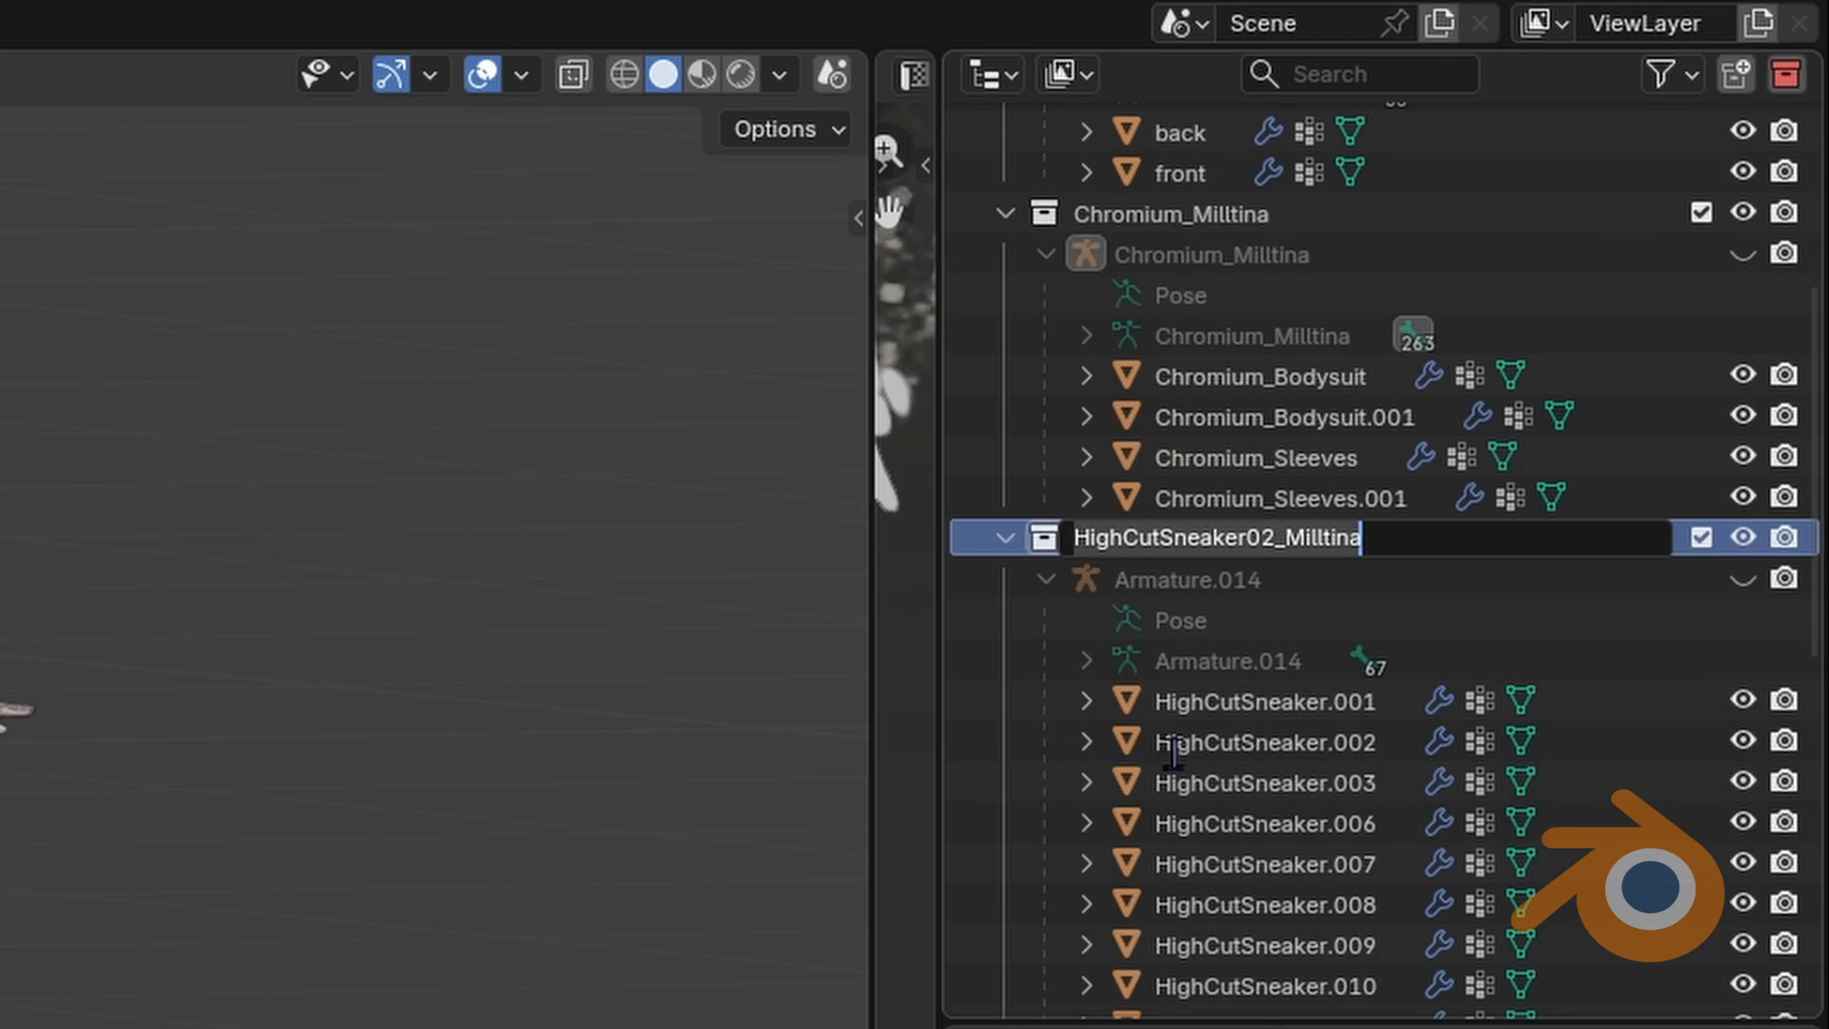
{"action": "key", "text": "Return"}
{"action": "scroll", "coordinate": [1191, 575], "scroll_direction": "down", "scroll_amount": 1}
{"action": "double_click", "coordinate": [1196, 541]}
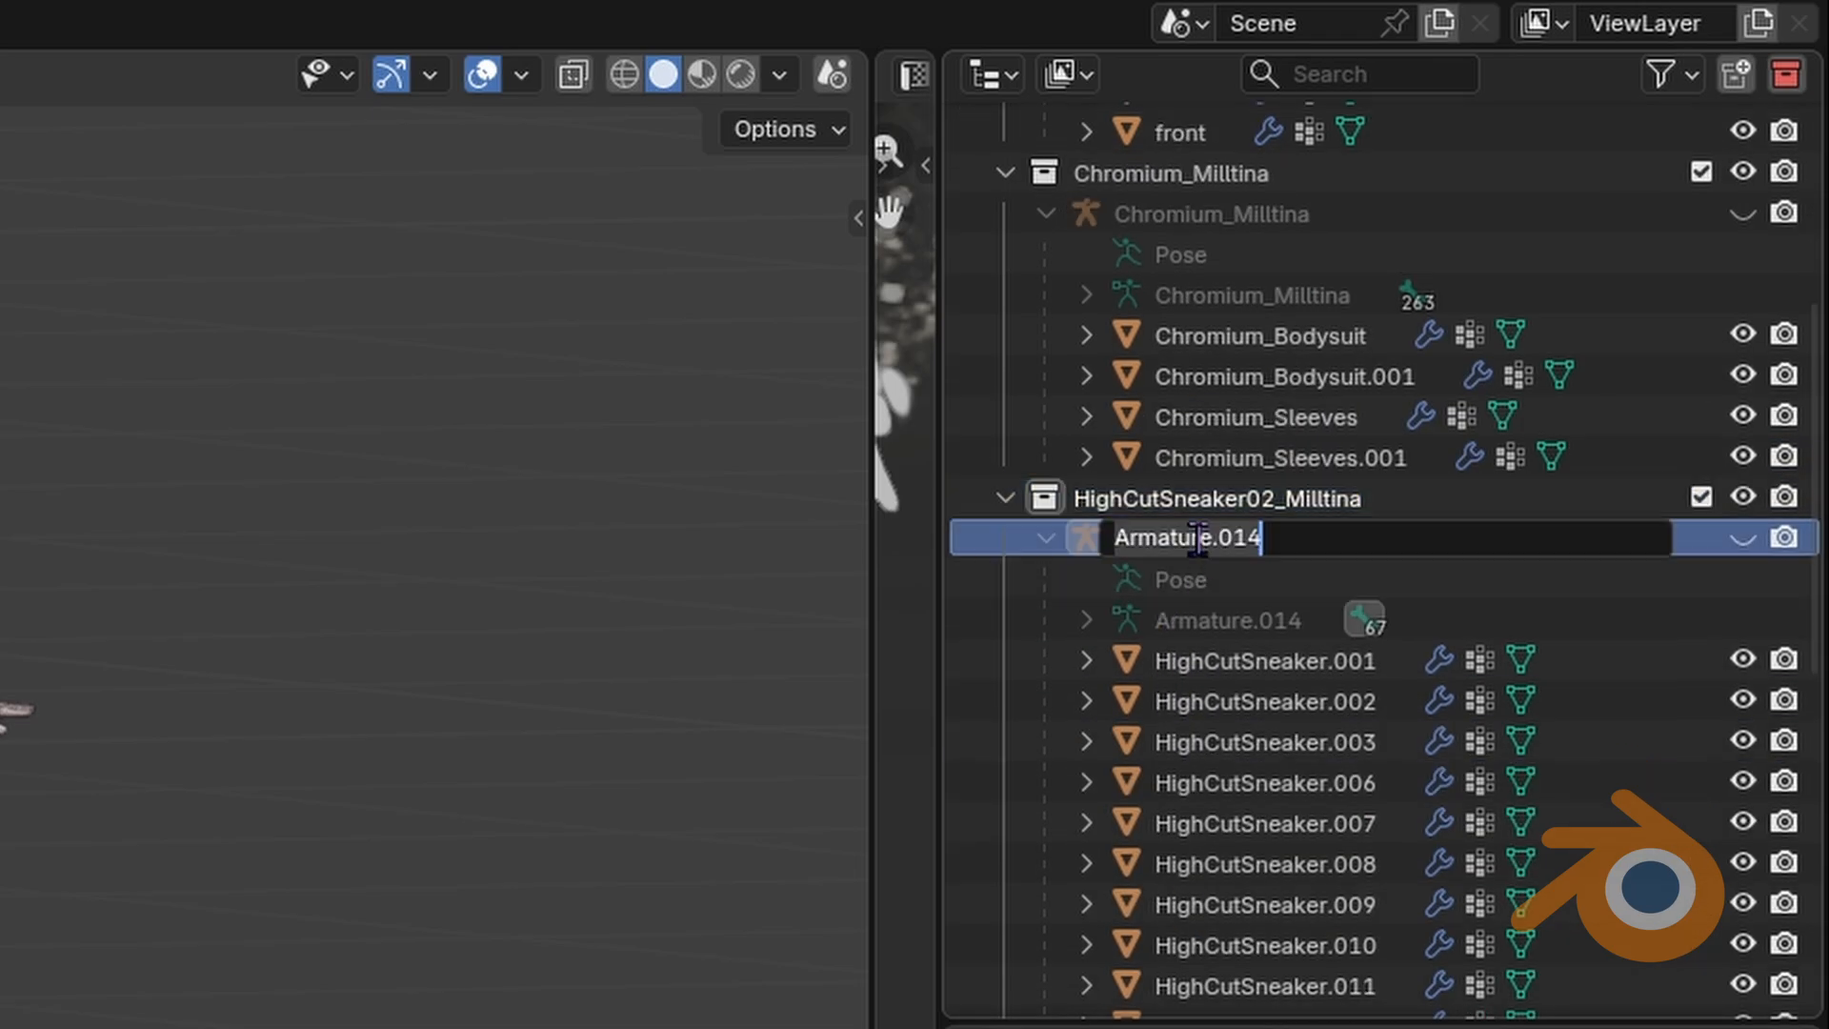
{"action": "type", "text": "HighCutSneaker02_Milltina"}
{"action": "key", "text": "Return"}
{"action": "double_click", "coordinate": [1224, 619]}
{"action": "scroll", "coordinate": [1224, 619], "scroll_direction": "down", "scroll_amount": 2}
{"action": "type", "text": "HighCutSneaker02_Milltina"}
{"action": "key", "text": "Return"}
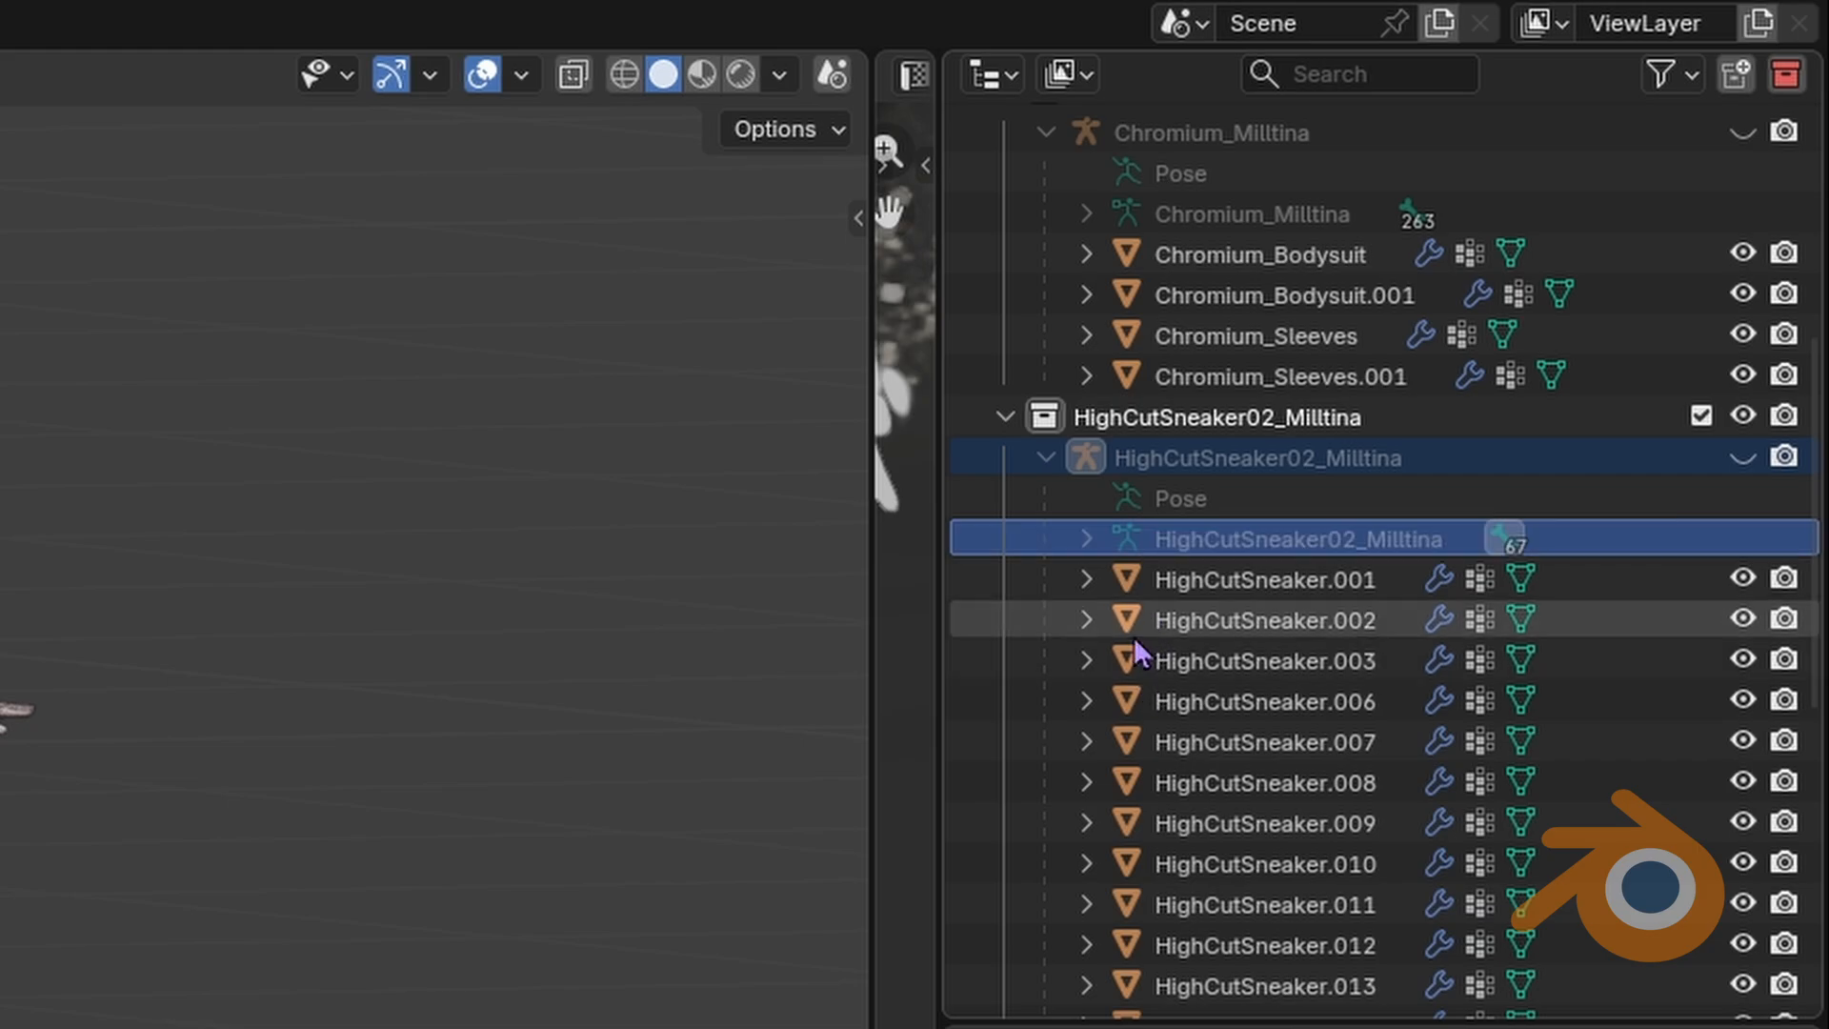
Step: Rename Armature.002 and its armature data as Milltina_Default, matching their collection
{"action": "scroll", "coordinate": [1129, 614], "scroll_direction": "down", "scroll_amount": 15}
{"action": "left_click", "coordinate": [1017, 666]}
{"action": "scroll", "coordinate": [1141, 671], "scroll_direction": "down", "scroll_amount": 3}
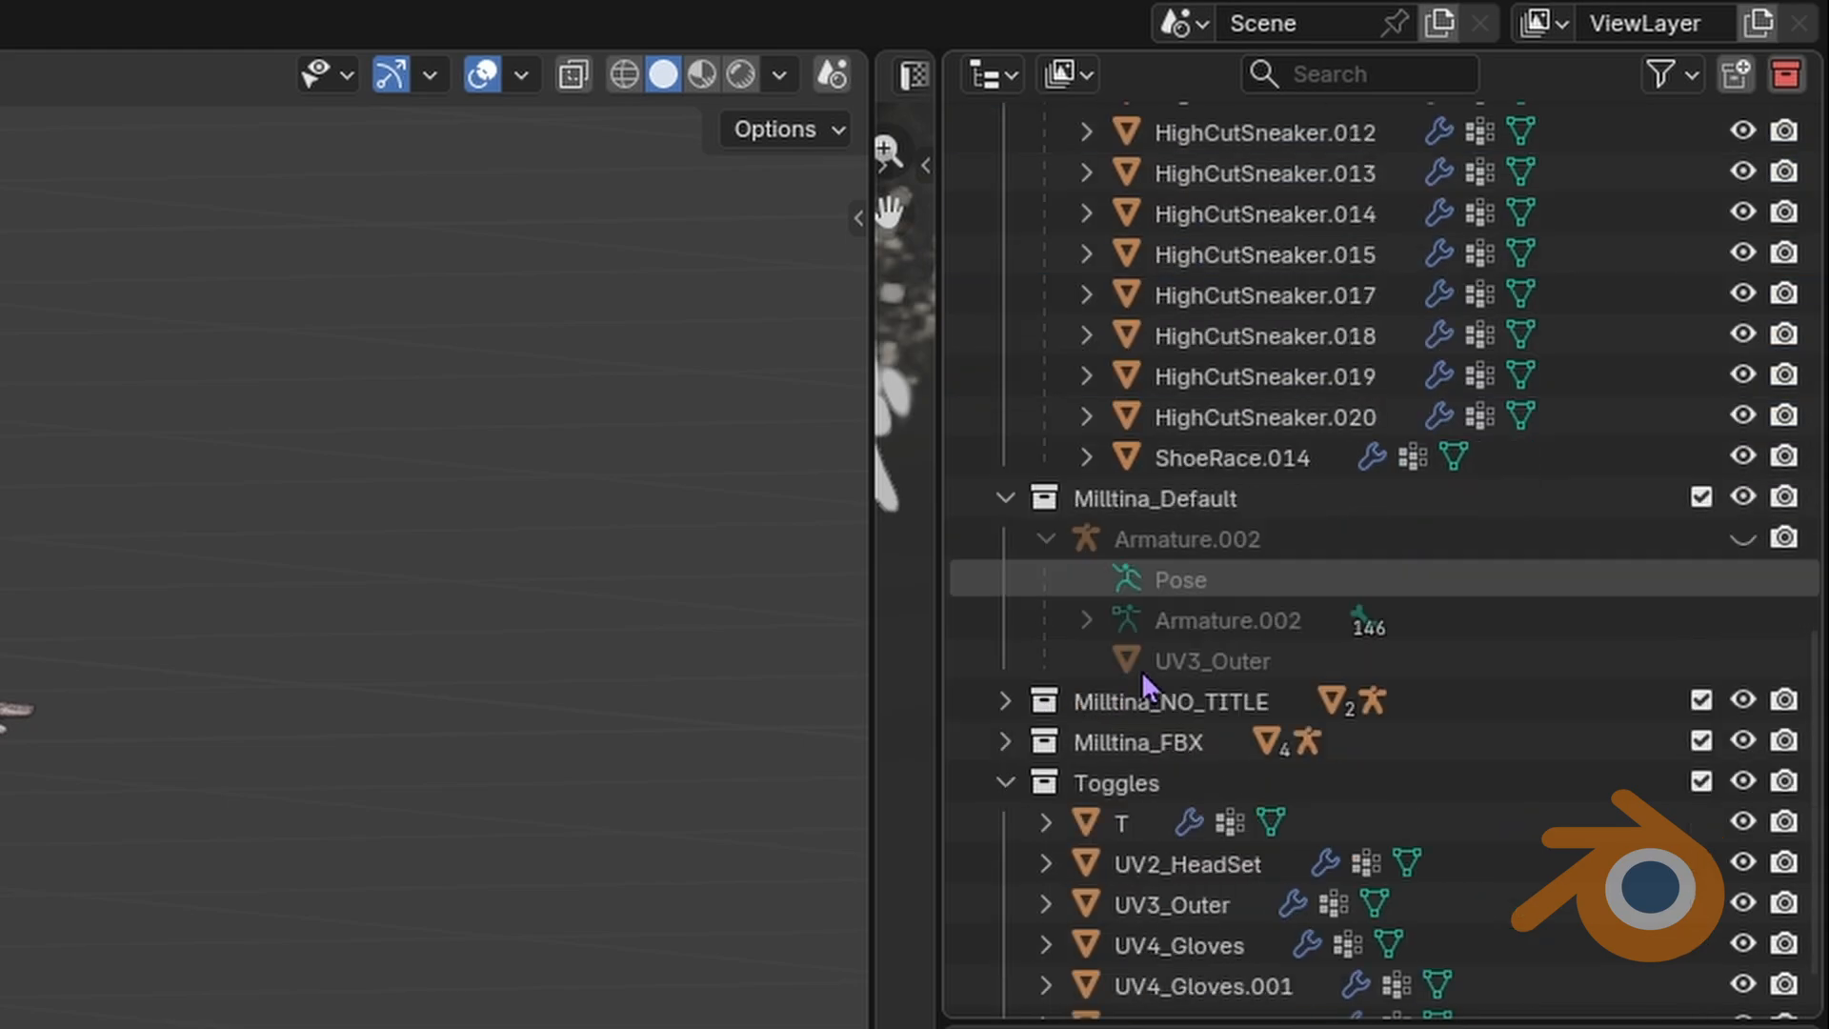
{"action": "double_click", "coordinate": [1187, 450]}
{"action": "key", "text": "ctrl+c"}
{"action": "scroll", "coordinate": [1187, 449], "scroll_direction": "up", "scroll_amount": 1}
{"action": "left_click", "coordinate": [1143, 610]}
{"action": "left_click", "coordinate": [1164, 576]}
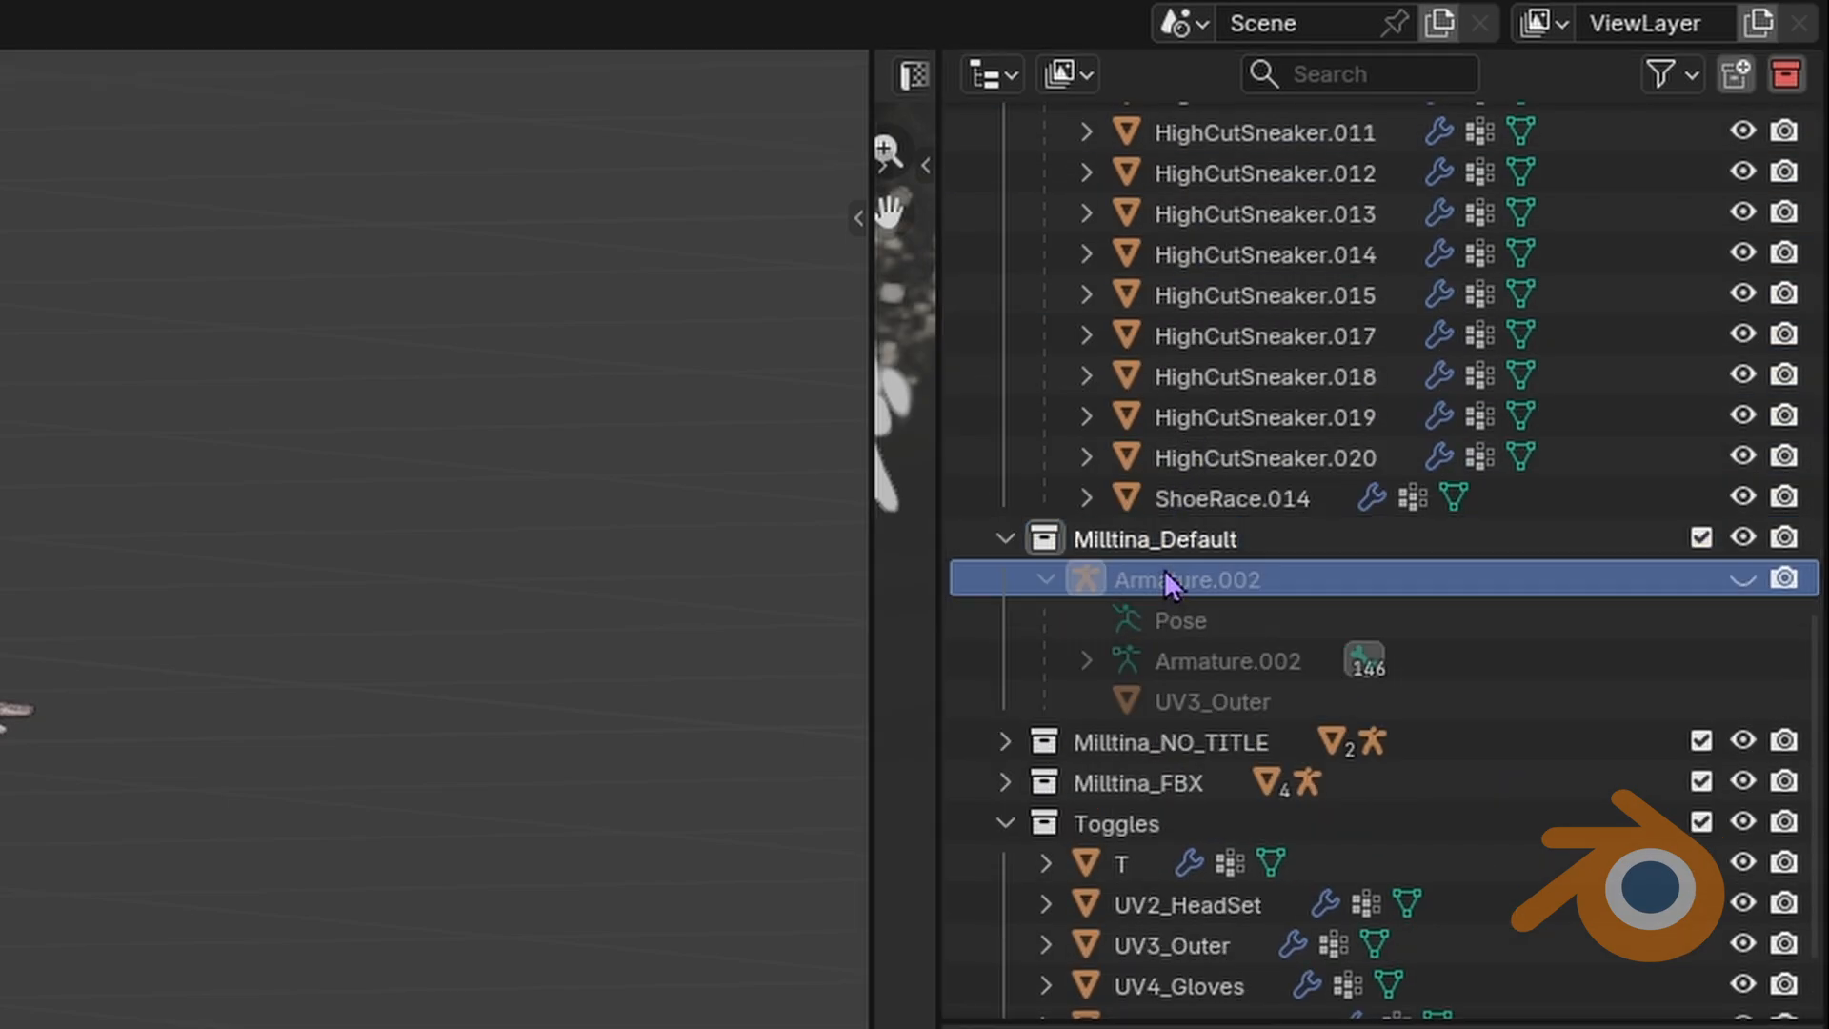
{"action": "double_click", "coordinate": [1164, 574]}
{"action": "scroll", "coordinate": [1164, 575], "scroll_direction": "down", "scroll_amount": 1}
{"action": "key", "text": "ctrl+v"}
{"action": "key", "text": "Return"}
{"action": "double_click", "coordinate": [1212, 595]}
{"action": "key", "text": "ctrl+v"}
{"action": "key", "text": "Return"}
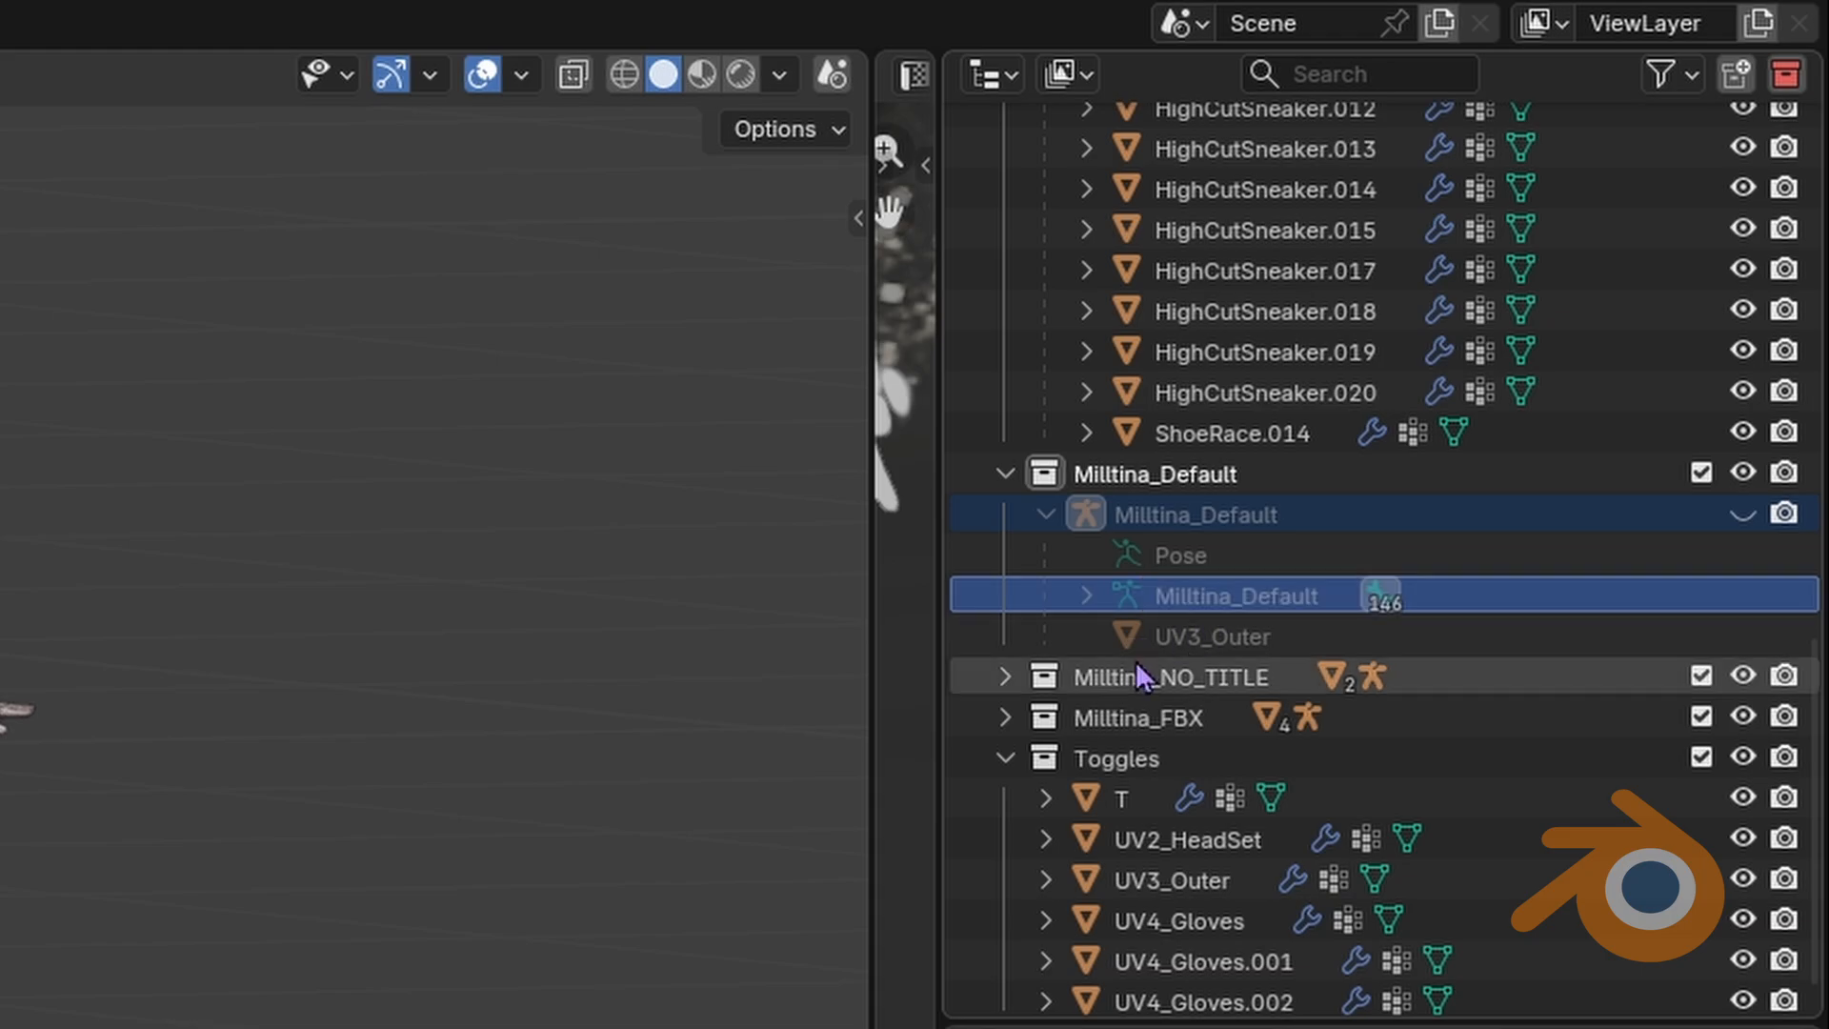
Step: Rename Armature.003 and its armature data as Milltina_NO_TITLE, using the name copied from their collection
{"action": "scroll", "coordinate": [1123, 699], "scroll_direction": "down", "scroll_amount": 1}
{"action": "double_click", "coordinate": [1167, 648]}
{"action": "key", "text": "ctrl+c"}
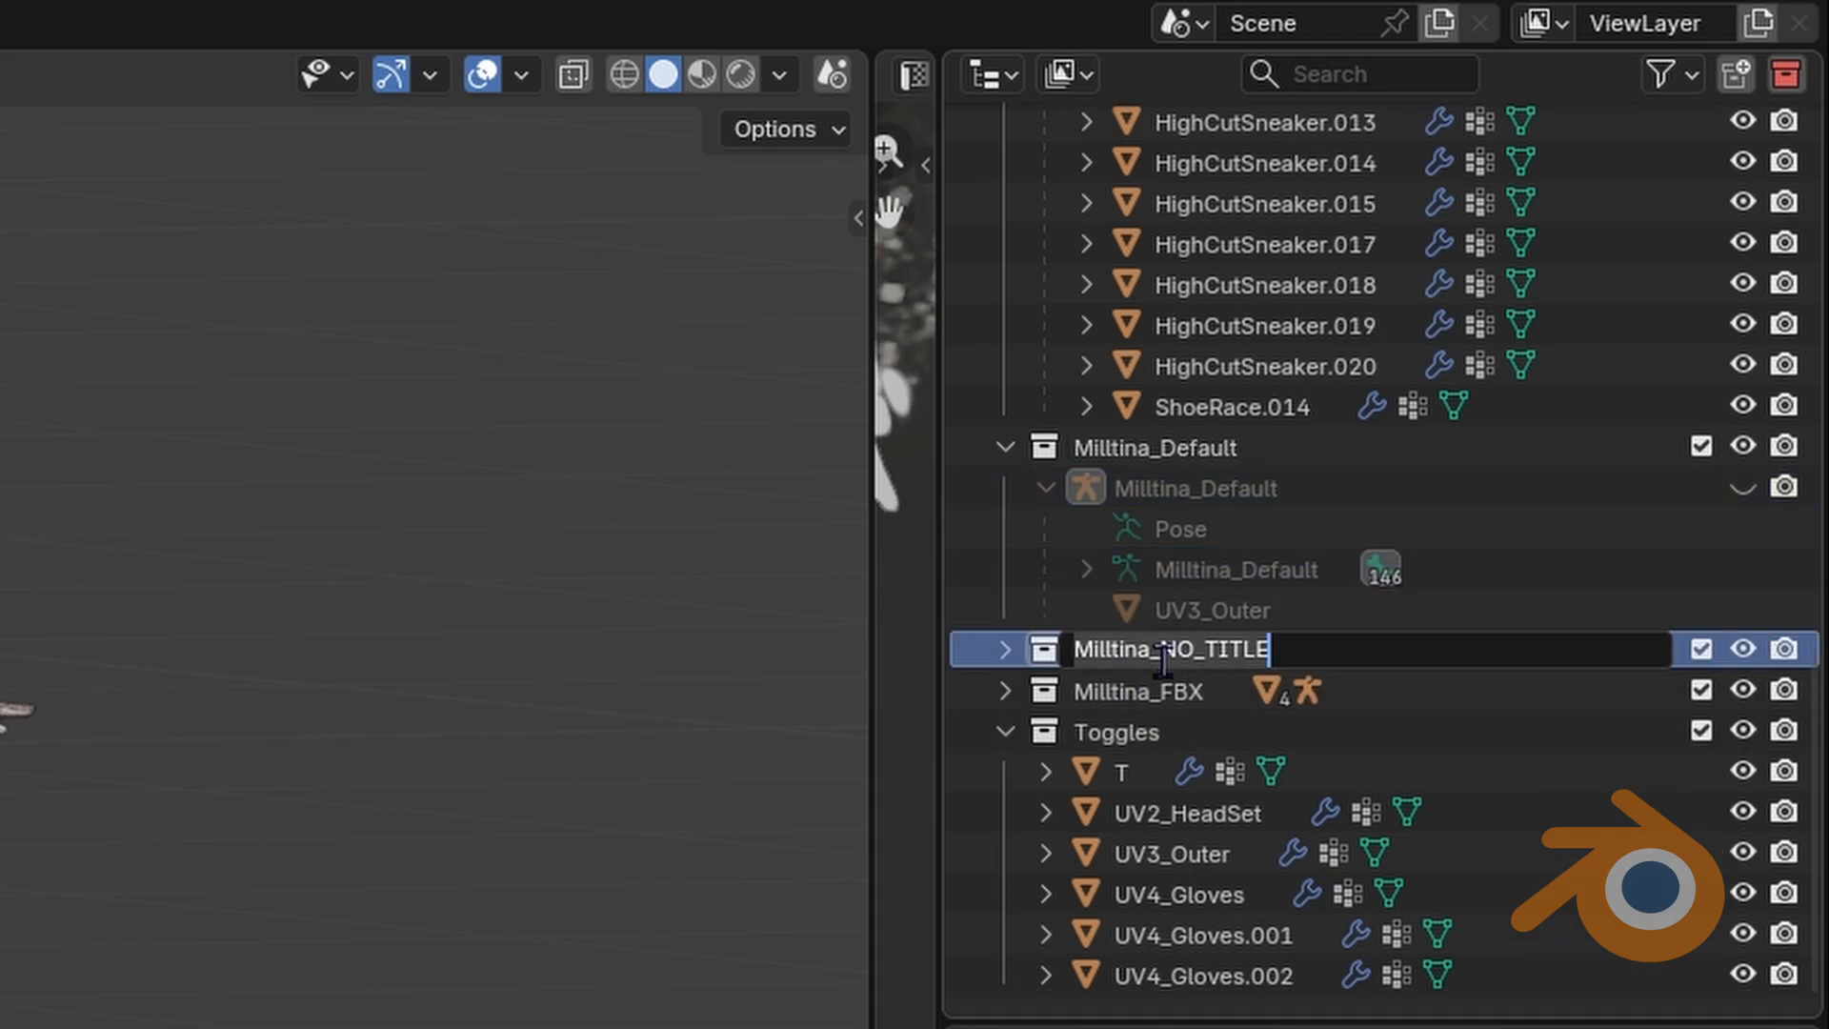
{"action": "key", "text": "Return"}
{"action": "left_click", "coordinate": [1005, 649]}
{"action": "scroll", "coordinate": [1105, 666], "scroll_direction": "down", "scroll_amount": 5}
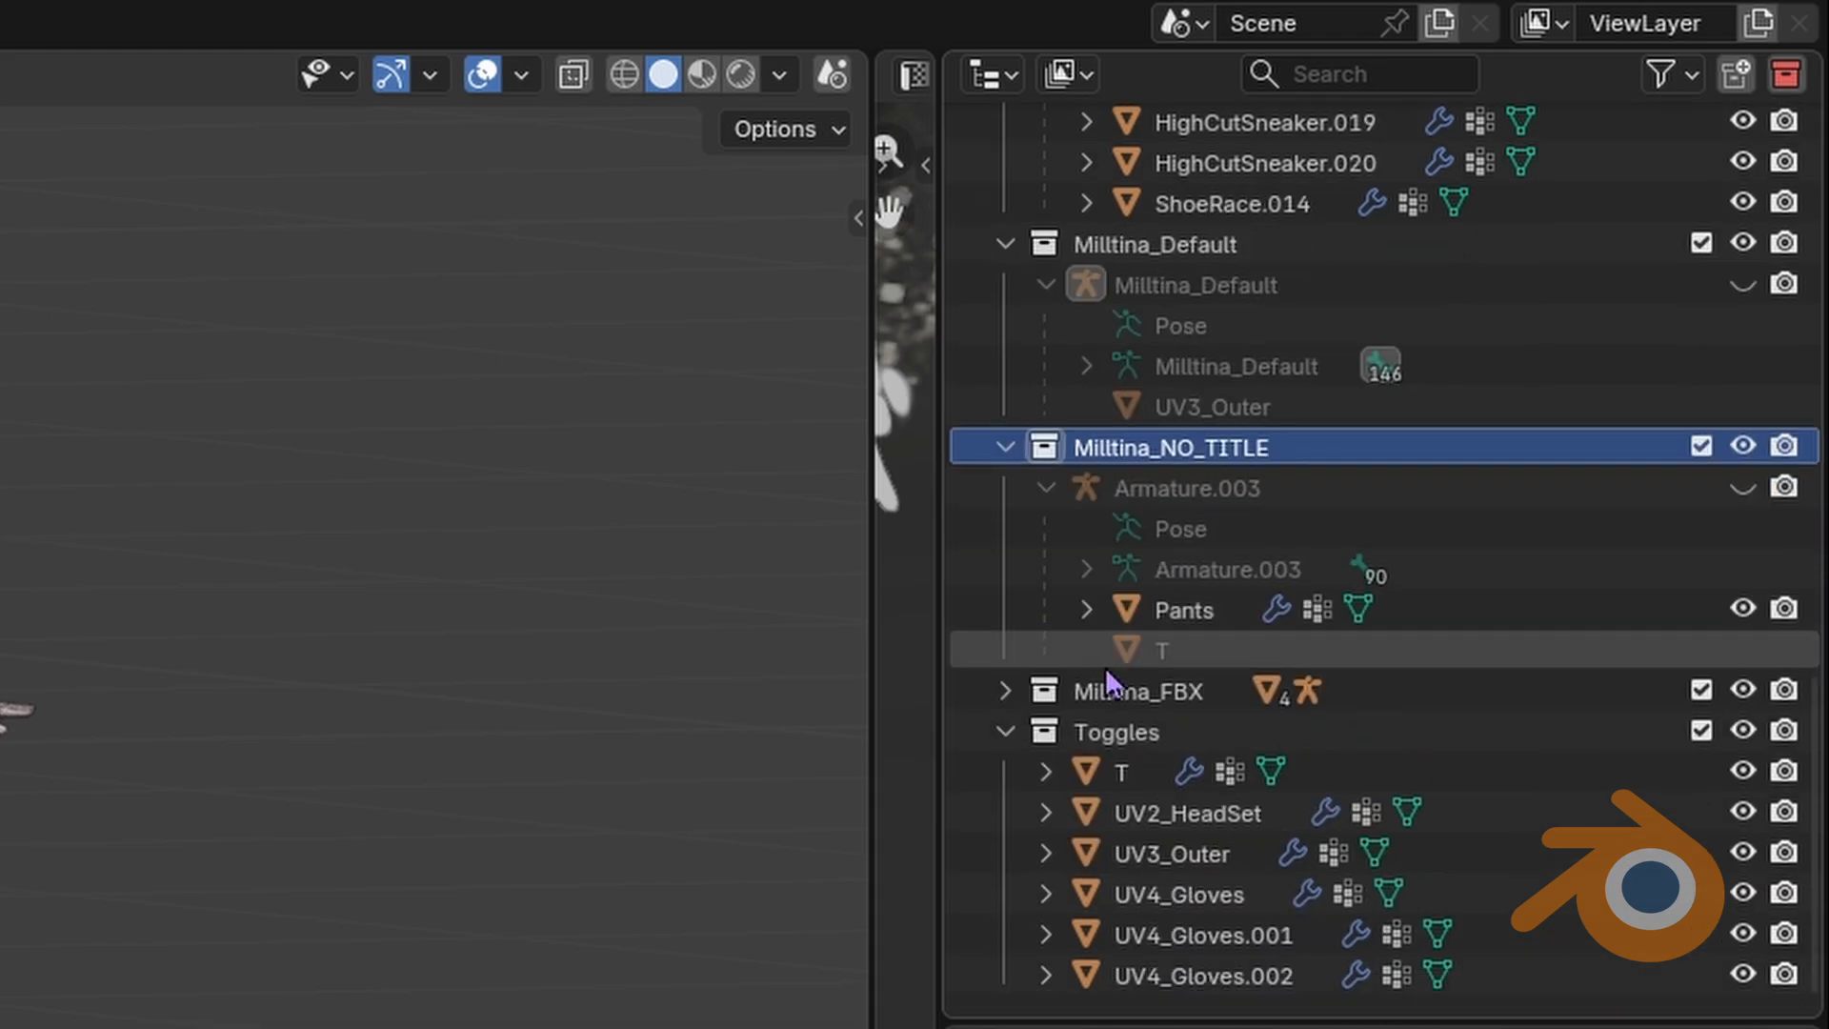
{"action": "double_click", "coordinate": [1199, 490]}
{"action": "scroll", "coordinate": [1199, 495], "scroll_direction": "up", "scroll_amount": 1}
{"action": "key", "text": "ctrl+v"}
{"action": "key", "text": "Return"}
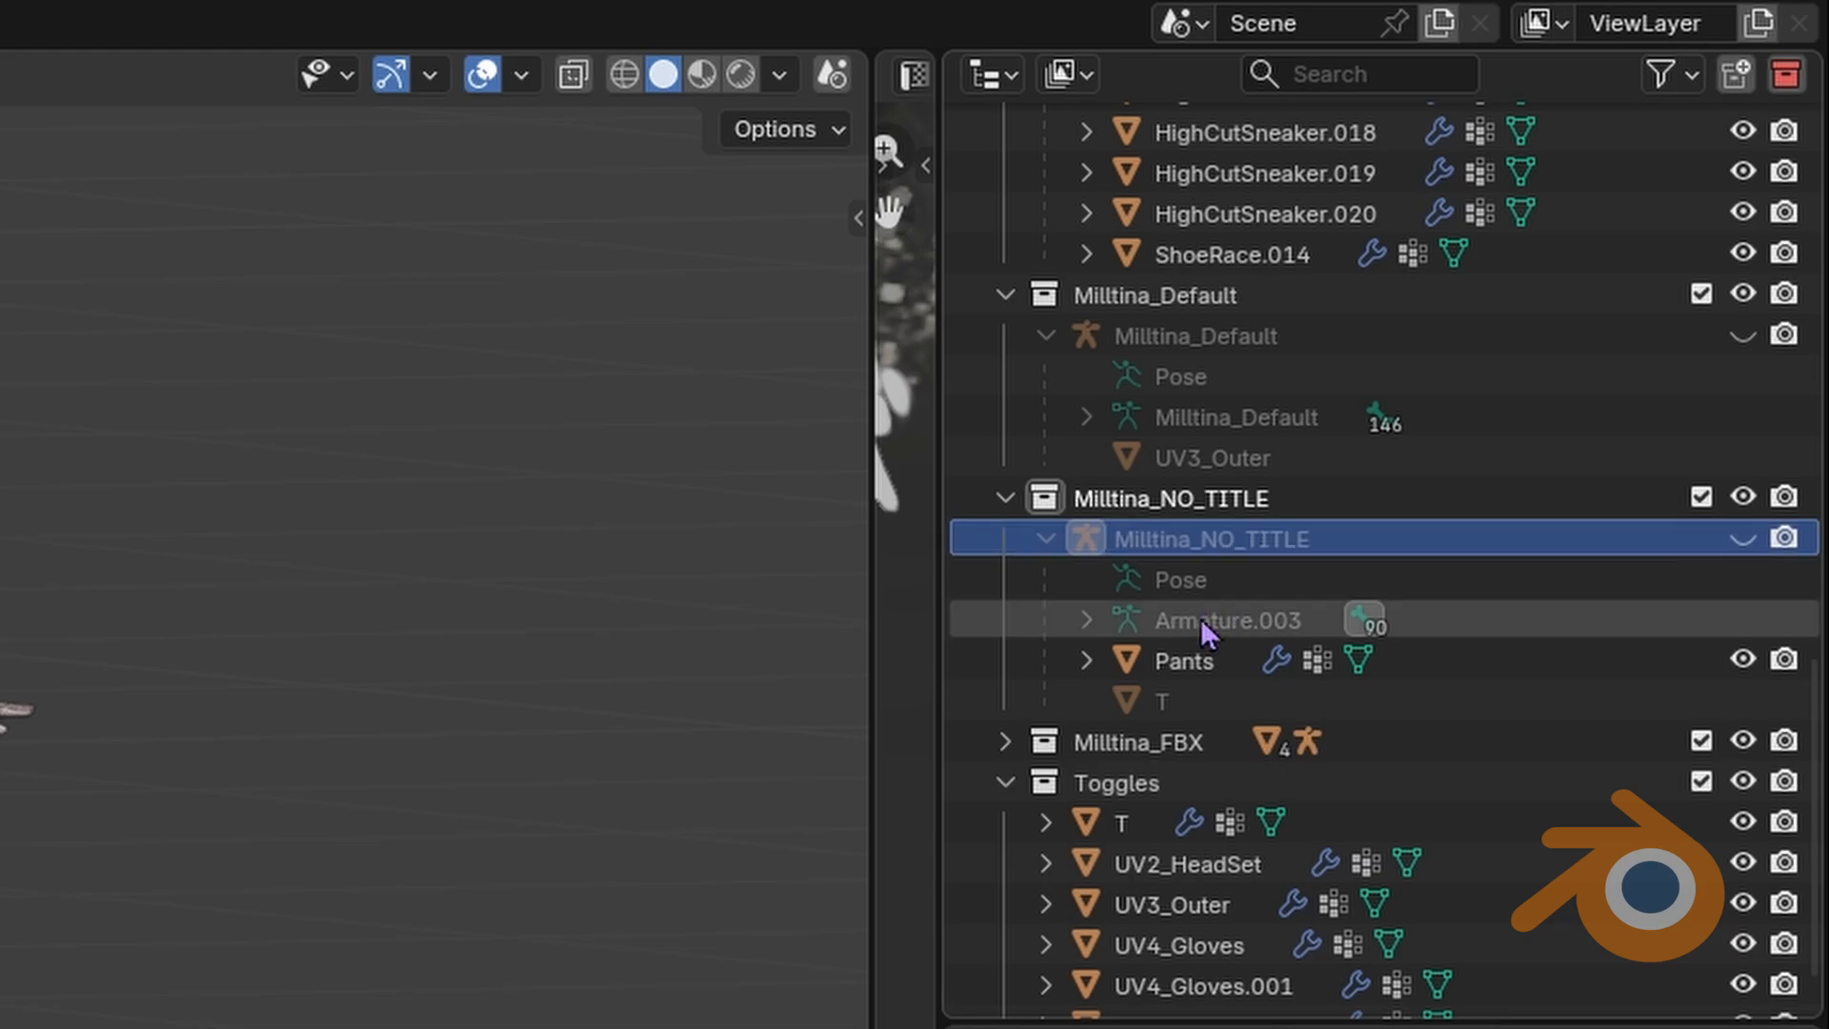
{"action": "double_click", "coordinate": [1200, 620]}
{"action": "scroll", "coordinate": [1198, 620], "scroll_direction": "down", "scroll_amount": 1}
{"action": "key", "text": "ctrl+v"}
{"action": "key", "text": "Return"}
Step: Rename Armature.004 and its armature data as Milltina_FBX, using the name copied from their collection
{"action": "scroll", "coordinate": [1154, 695], "scroll_direction": "down", "scroll_amount": 1}
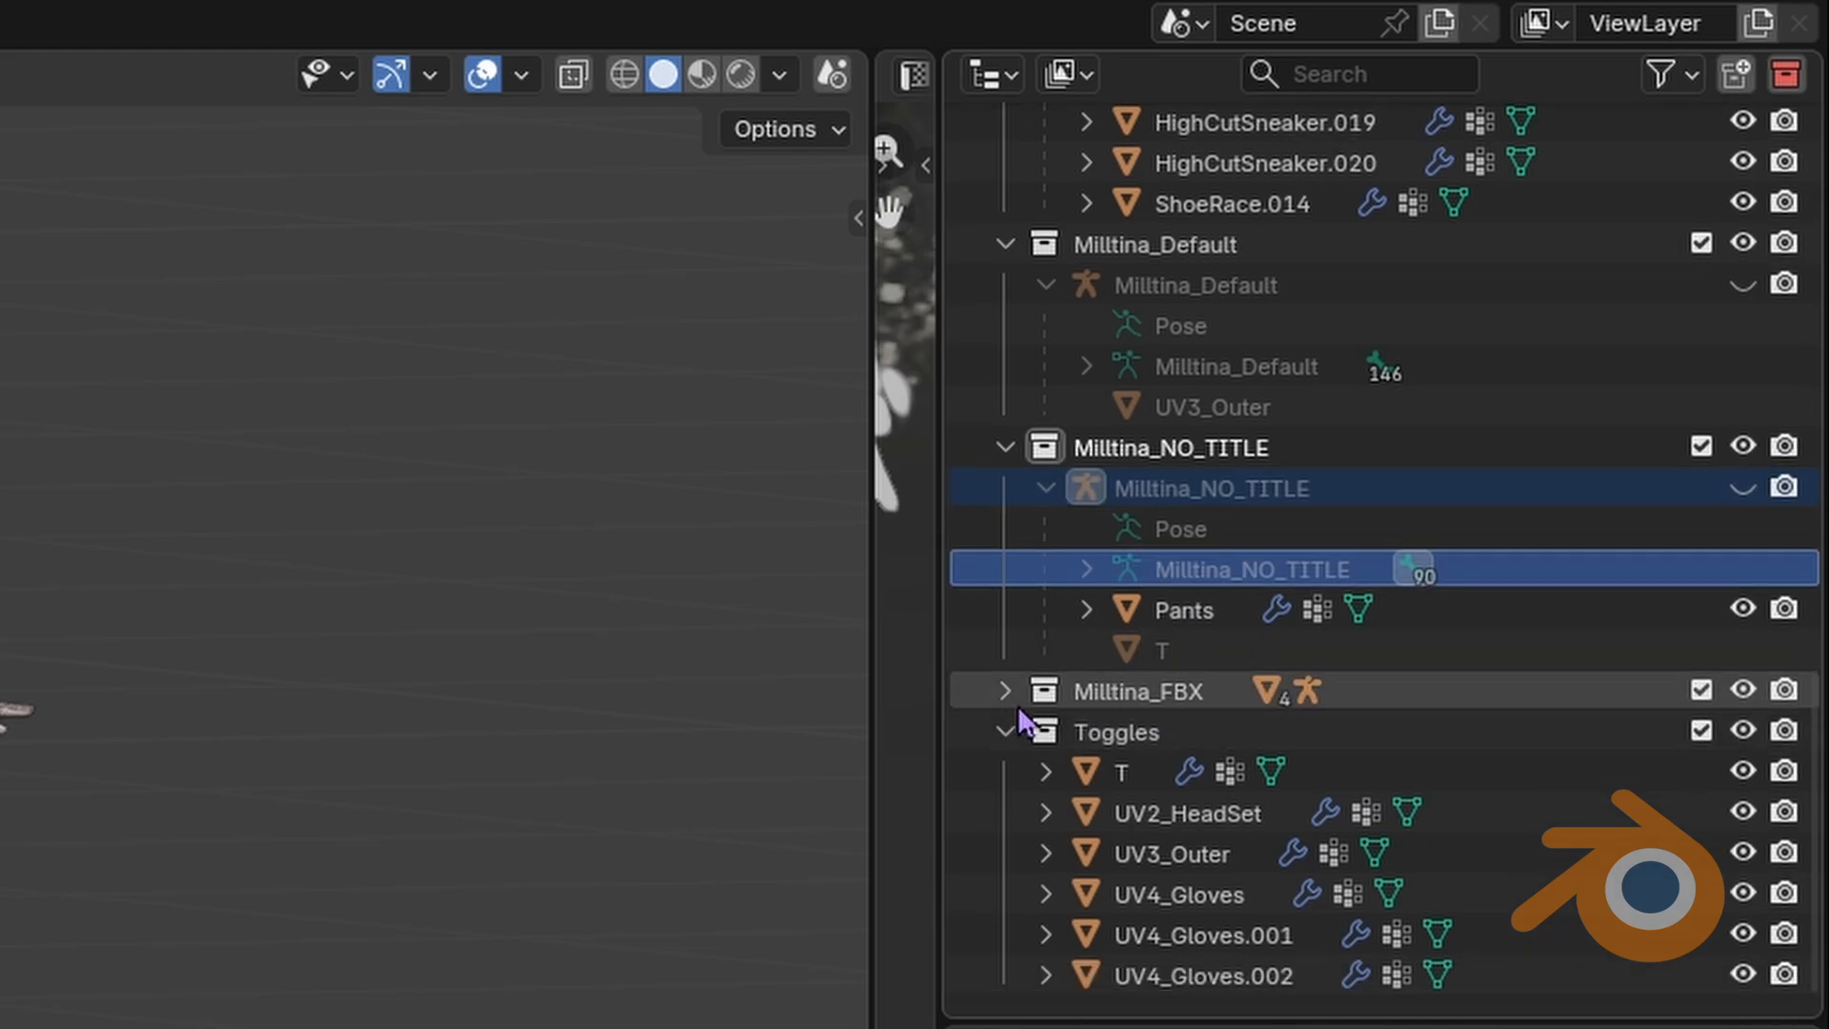
{"action": "left_click", "coordinate": [1011, 700]}
{"action": "double_click", "coordinate": [1133, 694]}
{"action": "key", "text": "ctrl+c"}
{"action": "scroll", "coordinate": [1133, 694], "scroll_direction": "down", "scroll_amount": 4}
{"action": "key", "text": "Return"}
{"action": "double_click", "coordinate": [1172, 578]}
{"action": "scroll", "coordinate": [1172, 588], "scroll_direction": "down", "scroll_amount": 1}
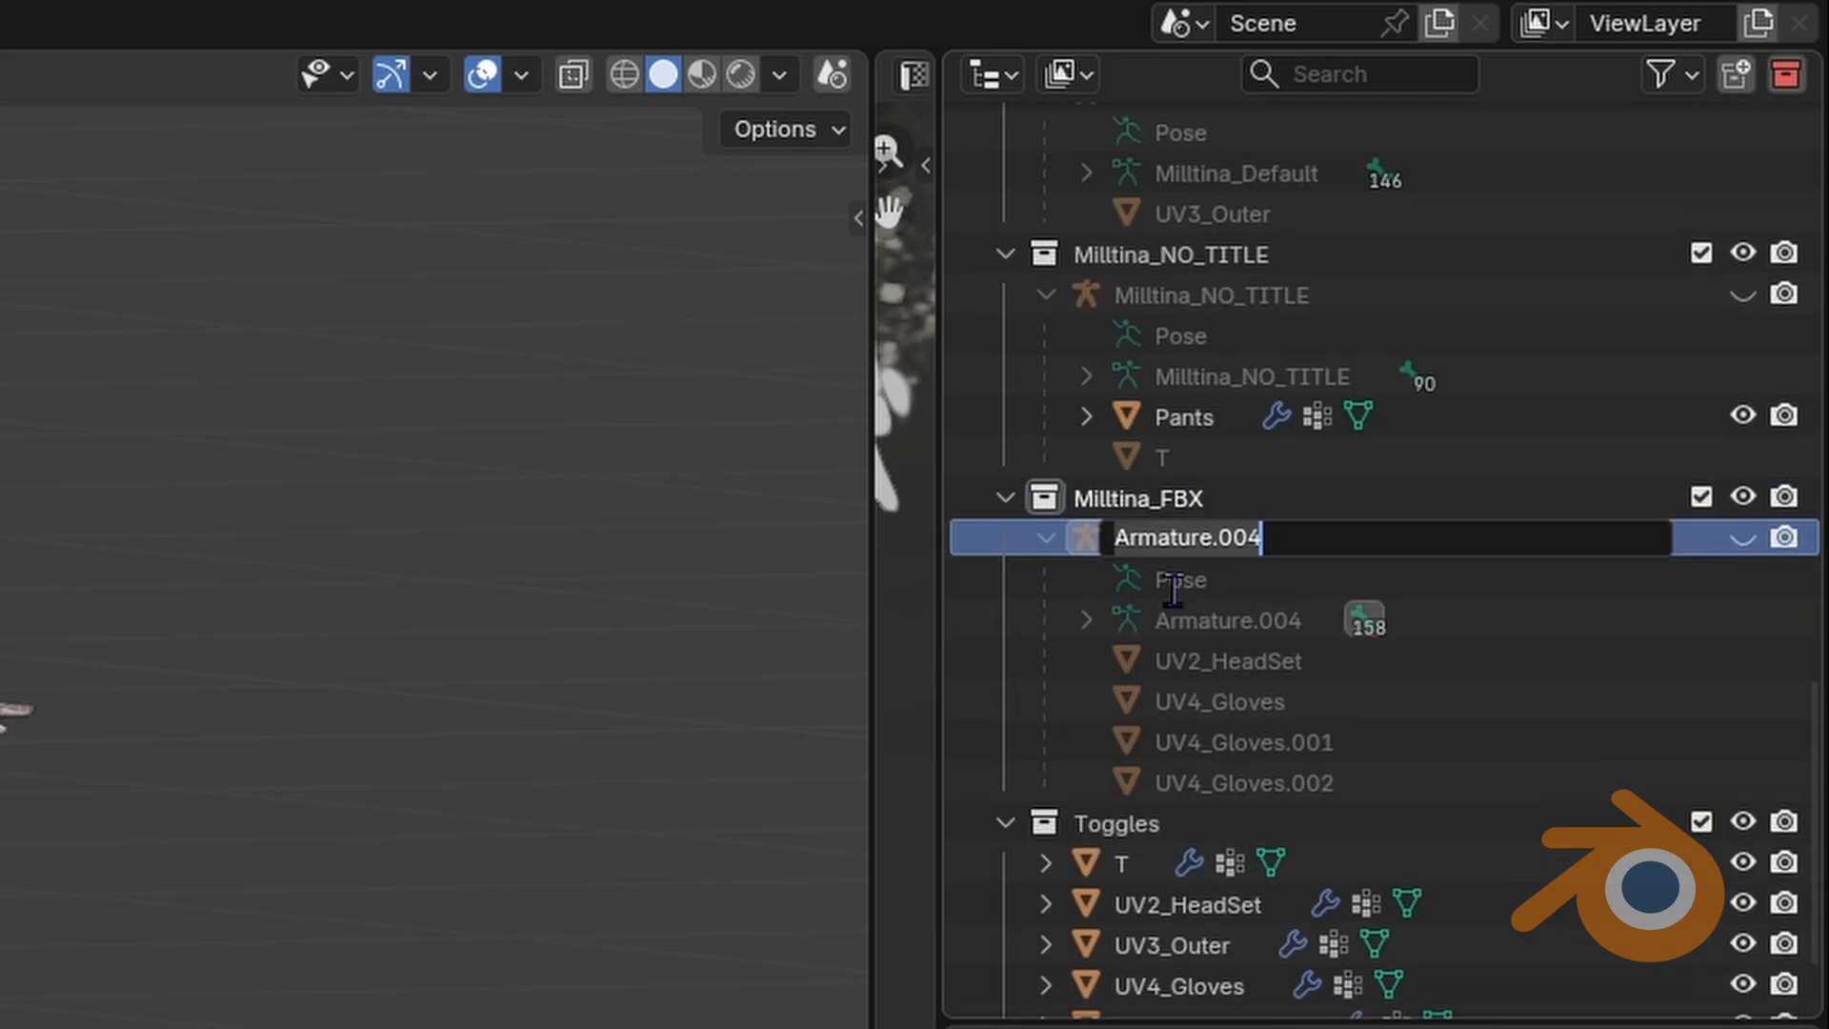
{"action": "key", "text": "Return"}
{"action": "double_click", "coordinate": [1215, 620]}
{"action": "scroll", "coordinate": [1215, 620], "scroll_direction": "down", "scroll_amount": 1}
{"action": "key", "text": "ctrl+v"}
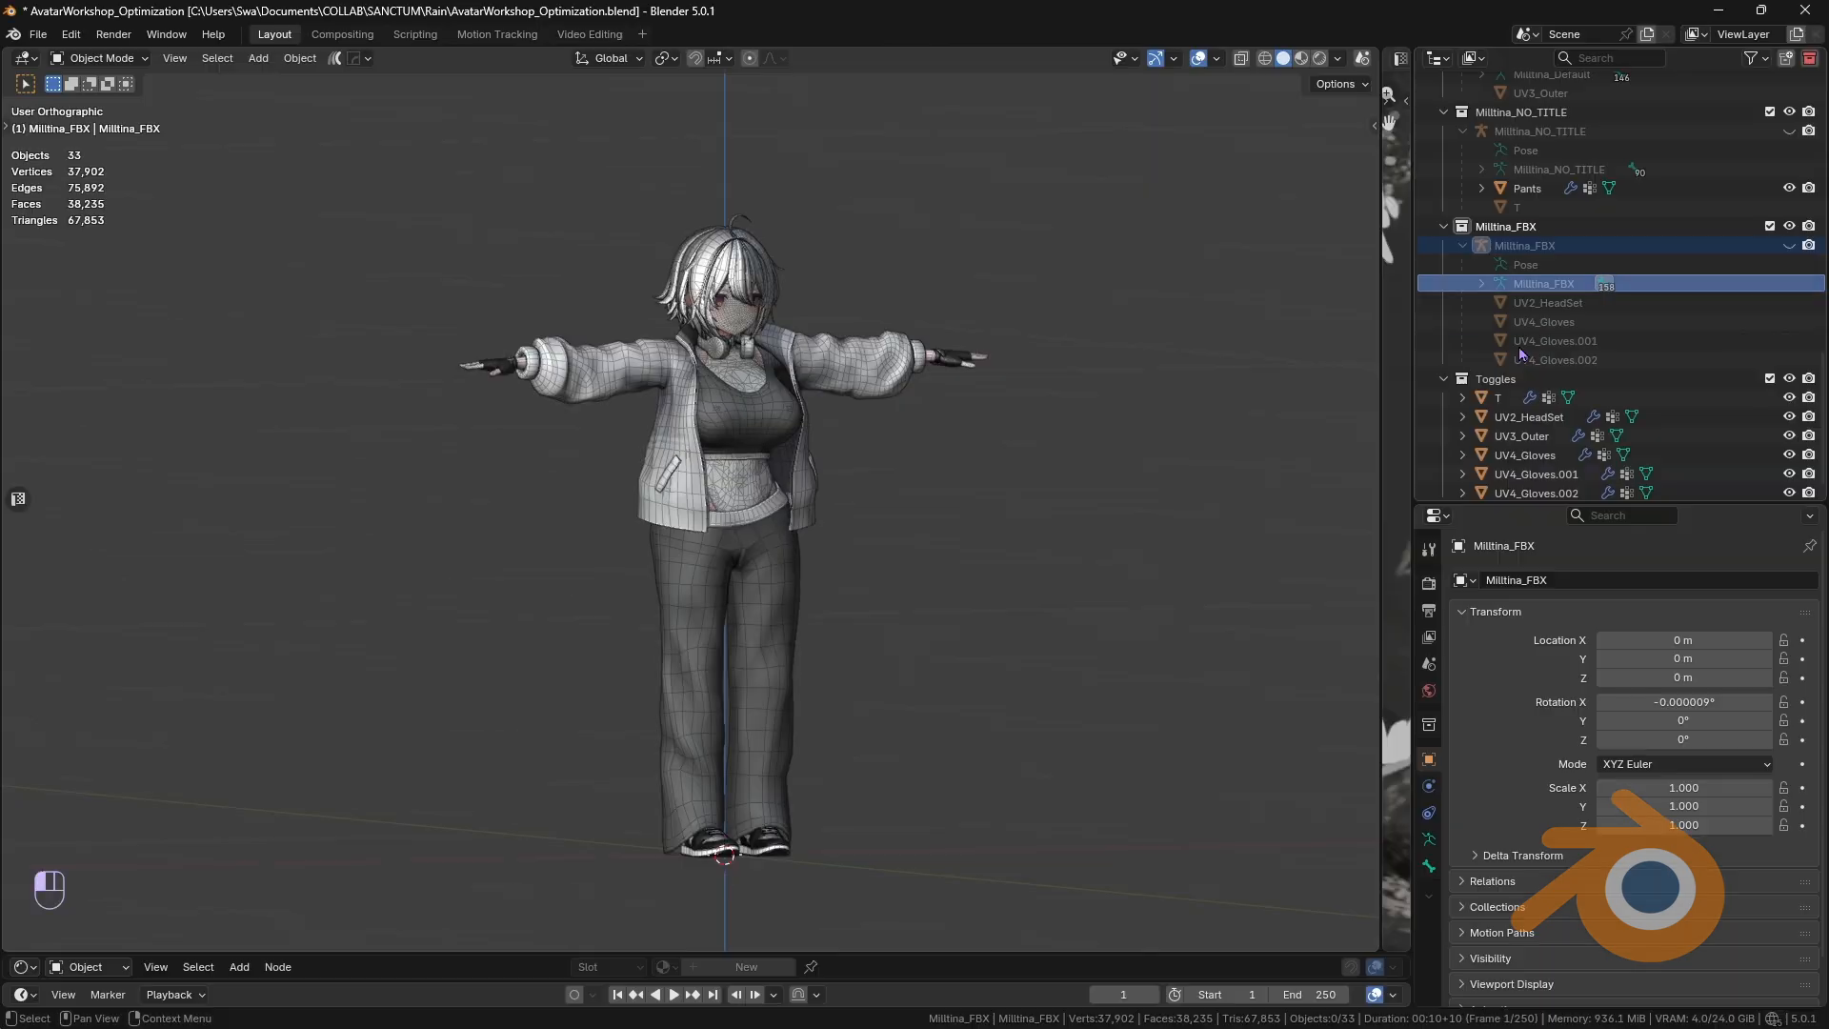
{"action": "key", "text": "Return"}
Step: Collapse the Toggles and Milltina_FBX collections in the outliner and save the blend file
{"action": "left_click", "coordinate": [1444, 379]}
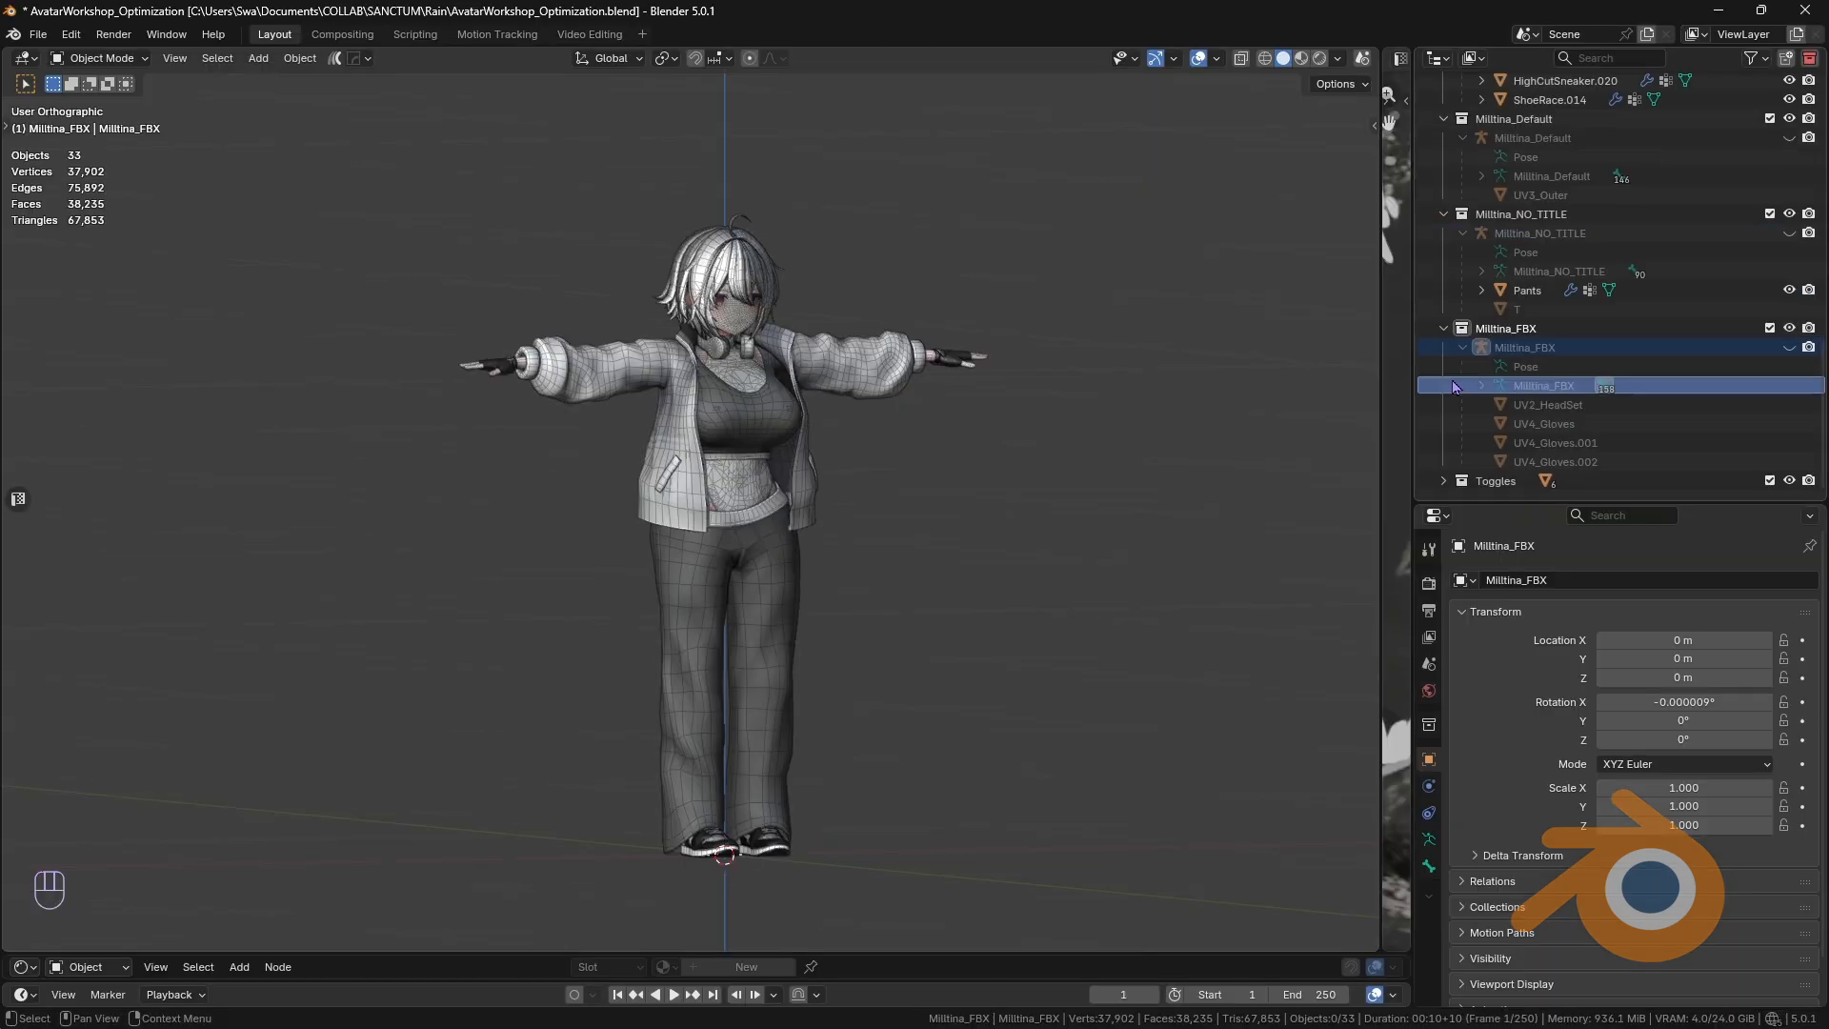
{"action": "left_click", "coordinate": [1444, 327]}
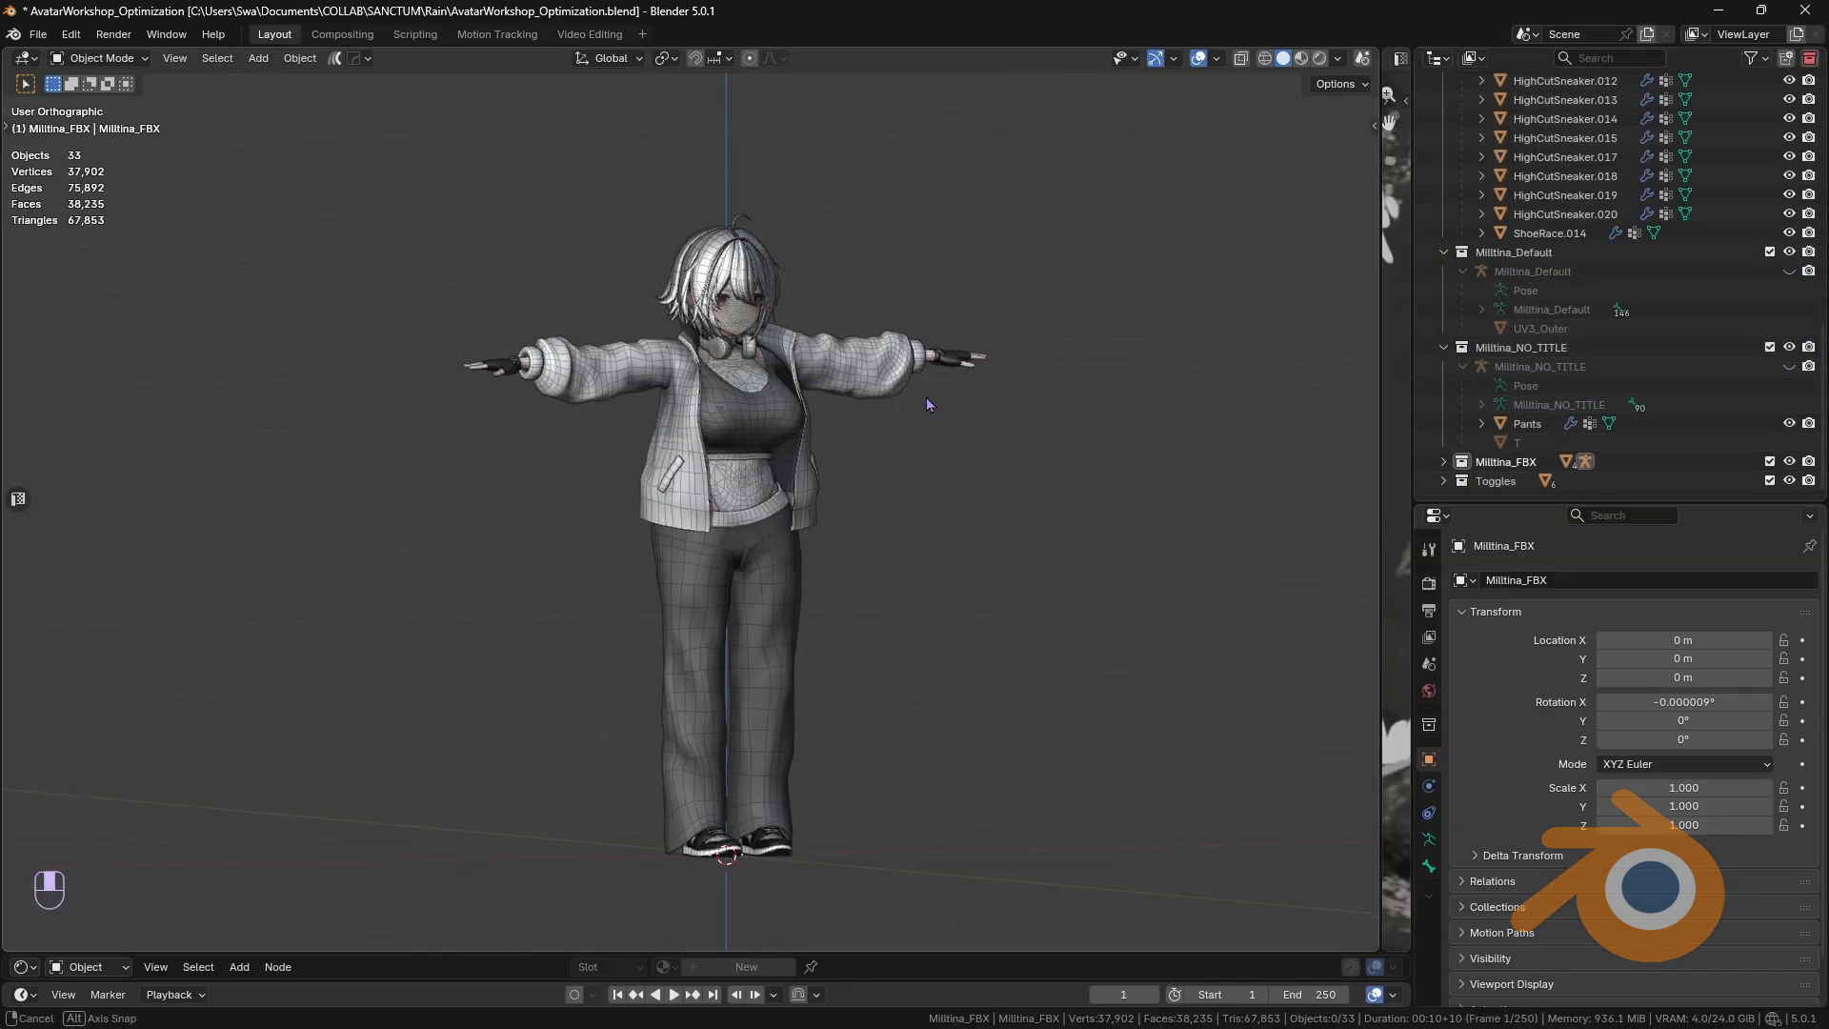
{"action": "middle_click_drag", "start_coordinate": [1025, 455], "coordinate": [1111, 496]}
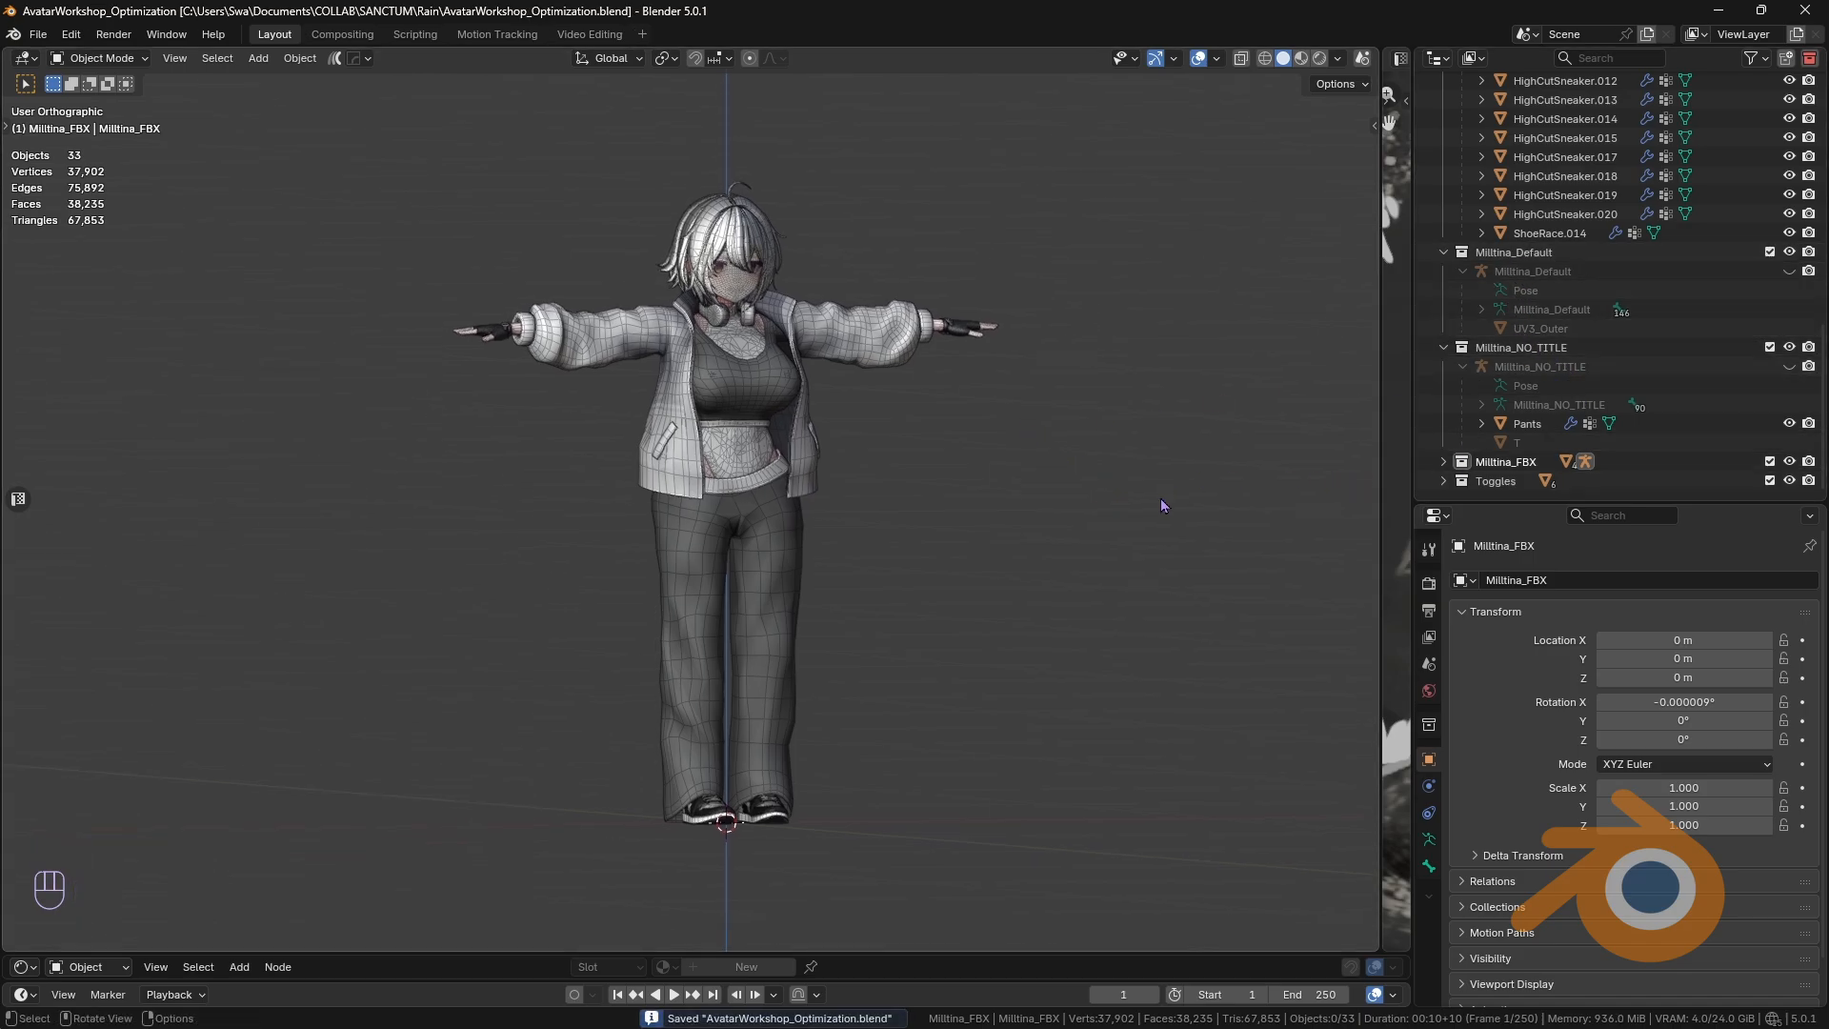
Step: Show the CATS add-on tools in the 3D viewport's sidebar
{"action": "key", "text": "n"}
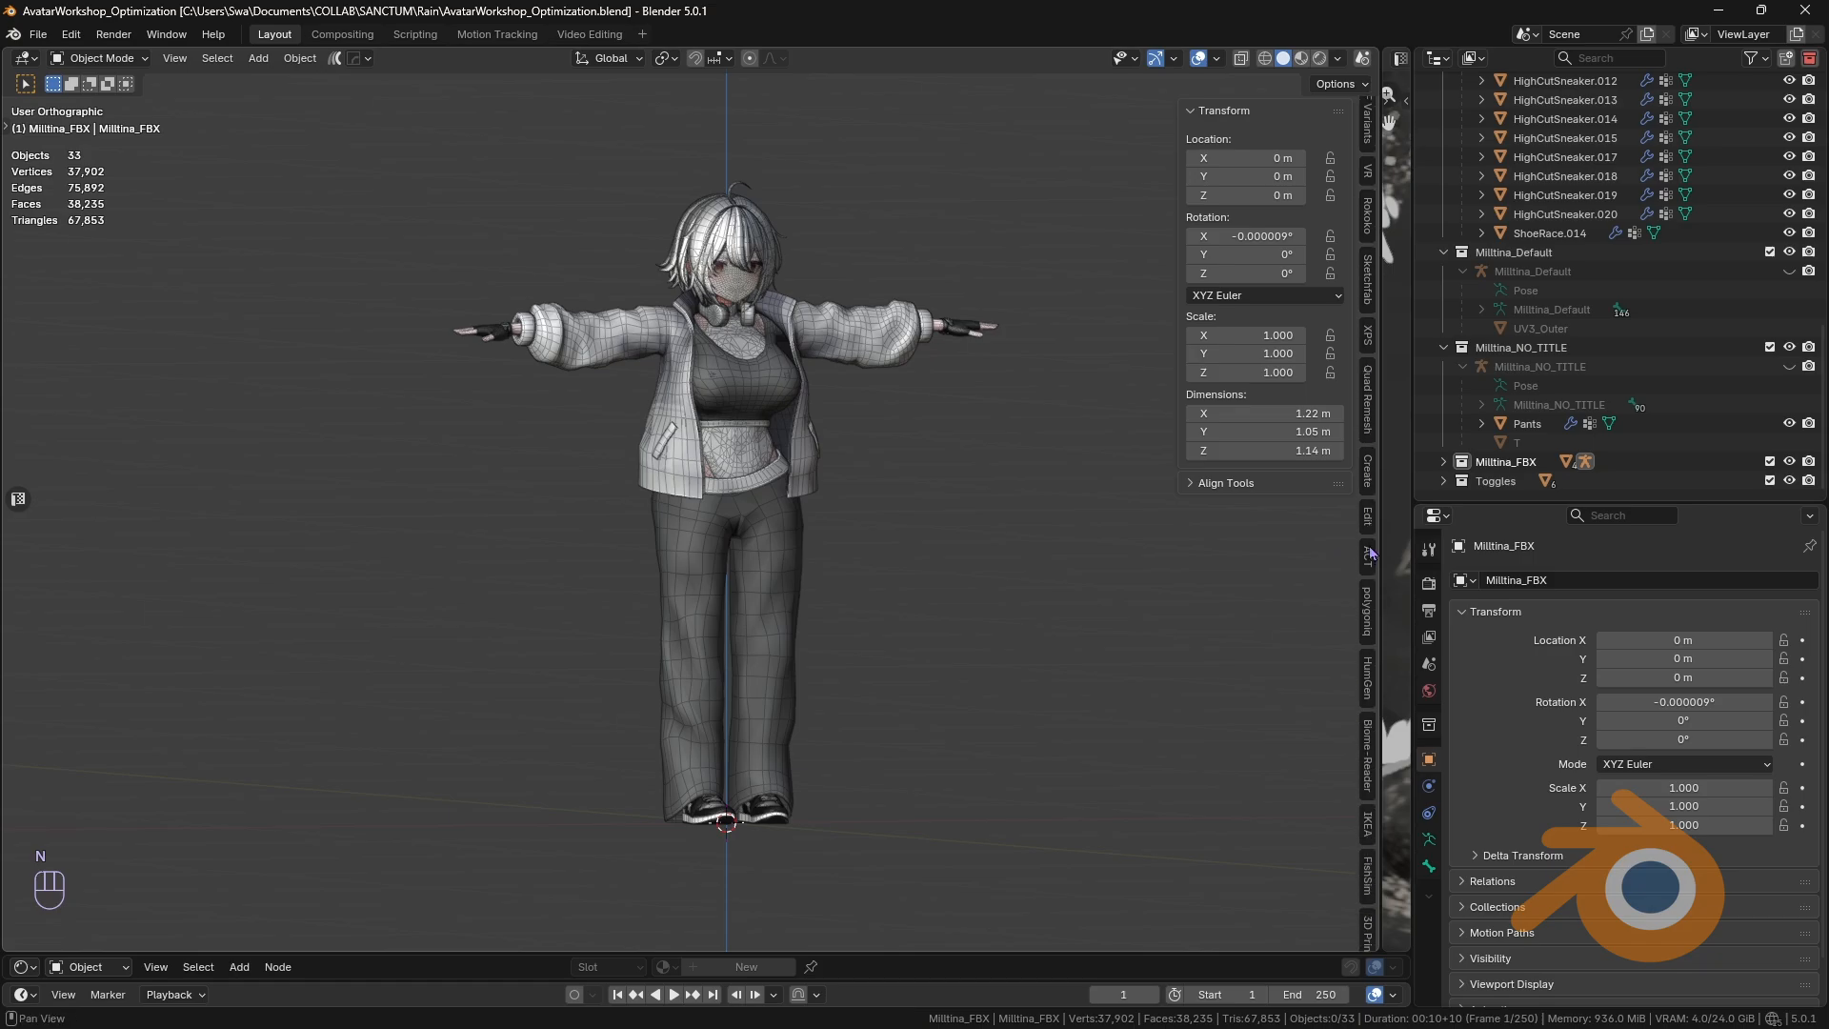
{"action": "scroll", "coordinate": [1371, 552], "scroll_direction": "down", "scroll_amount": 6}
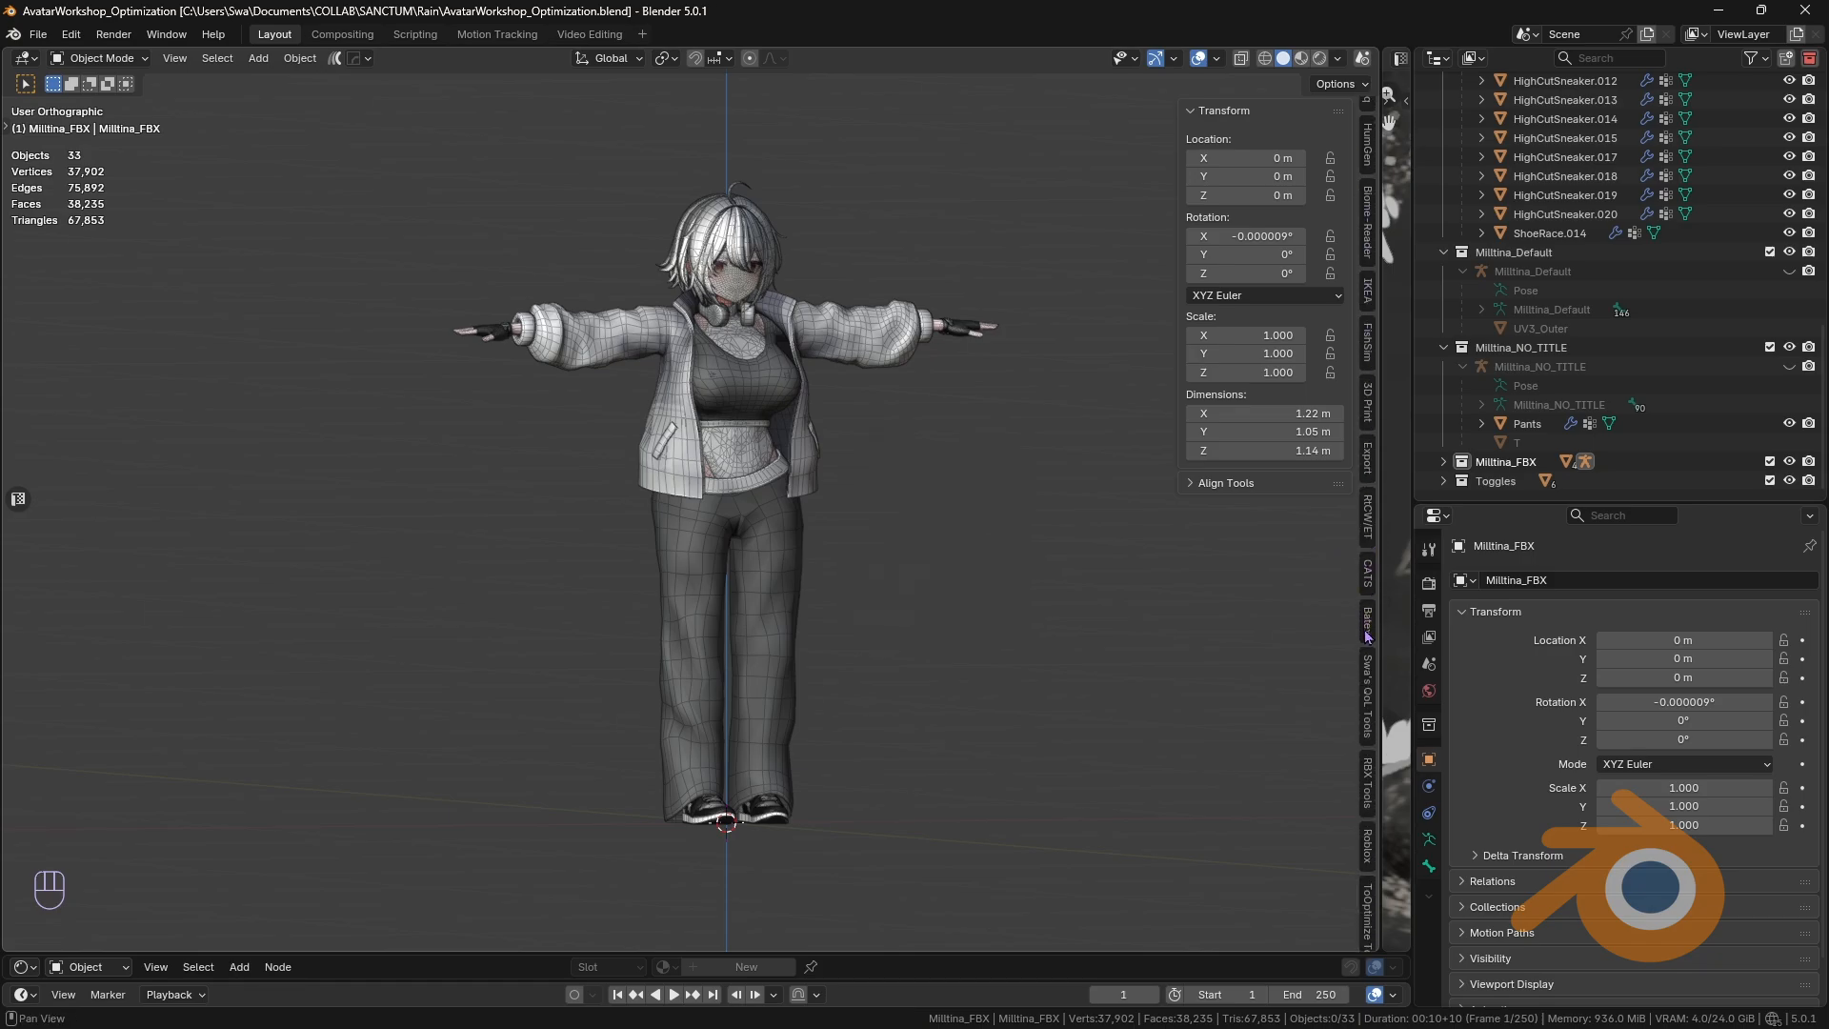
{"action": "left_click", "coordinate": [1368, 572]}
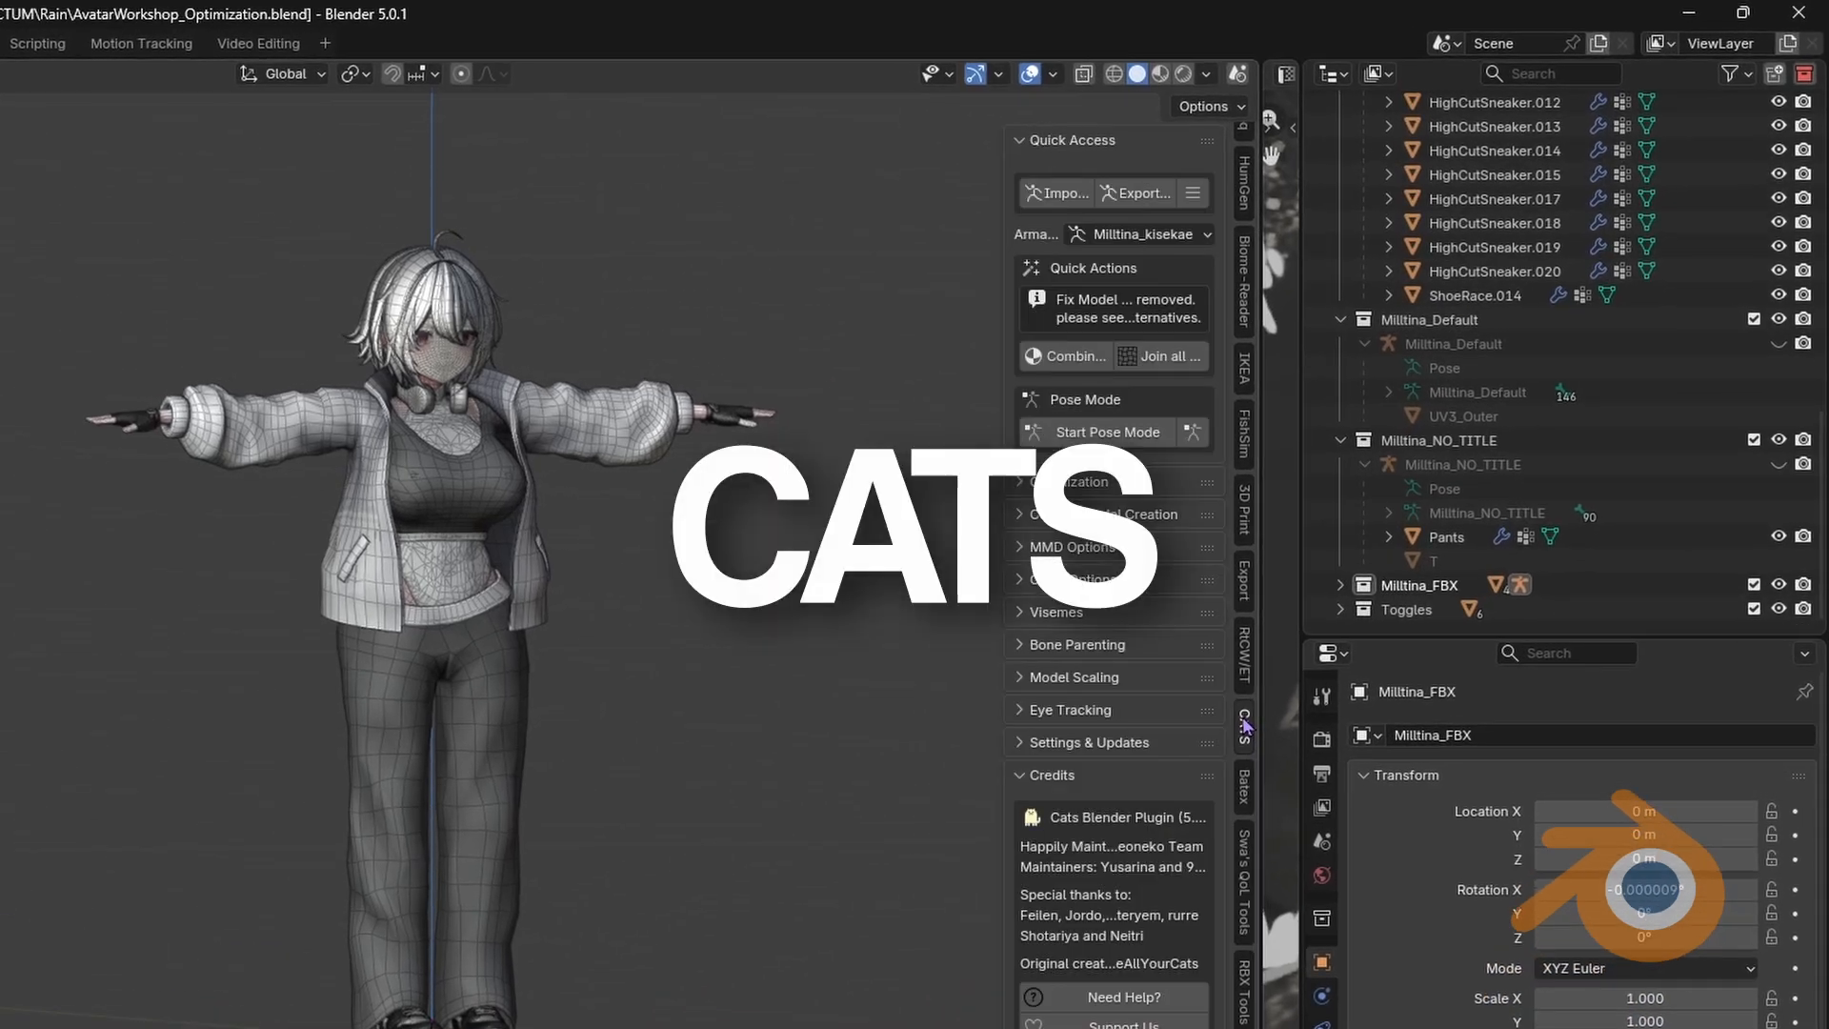
{"action": "left_click_drag", "start_coordinate": [1000, 484], "coordinate": [830, 485]}
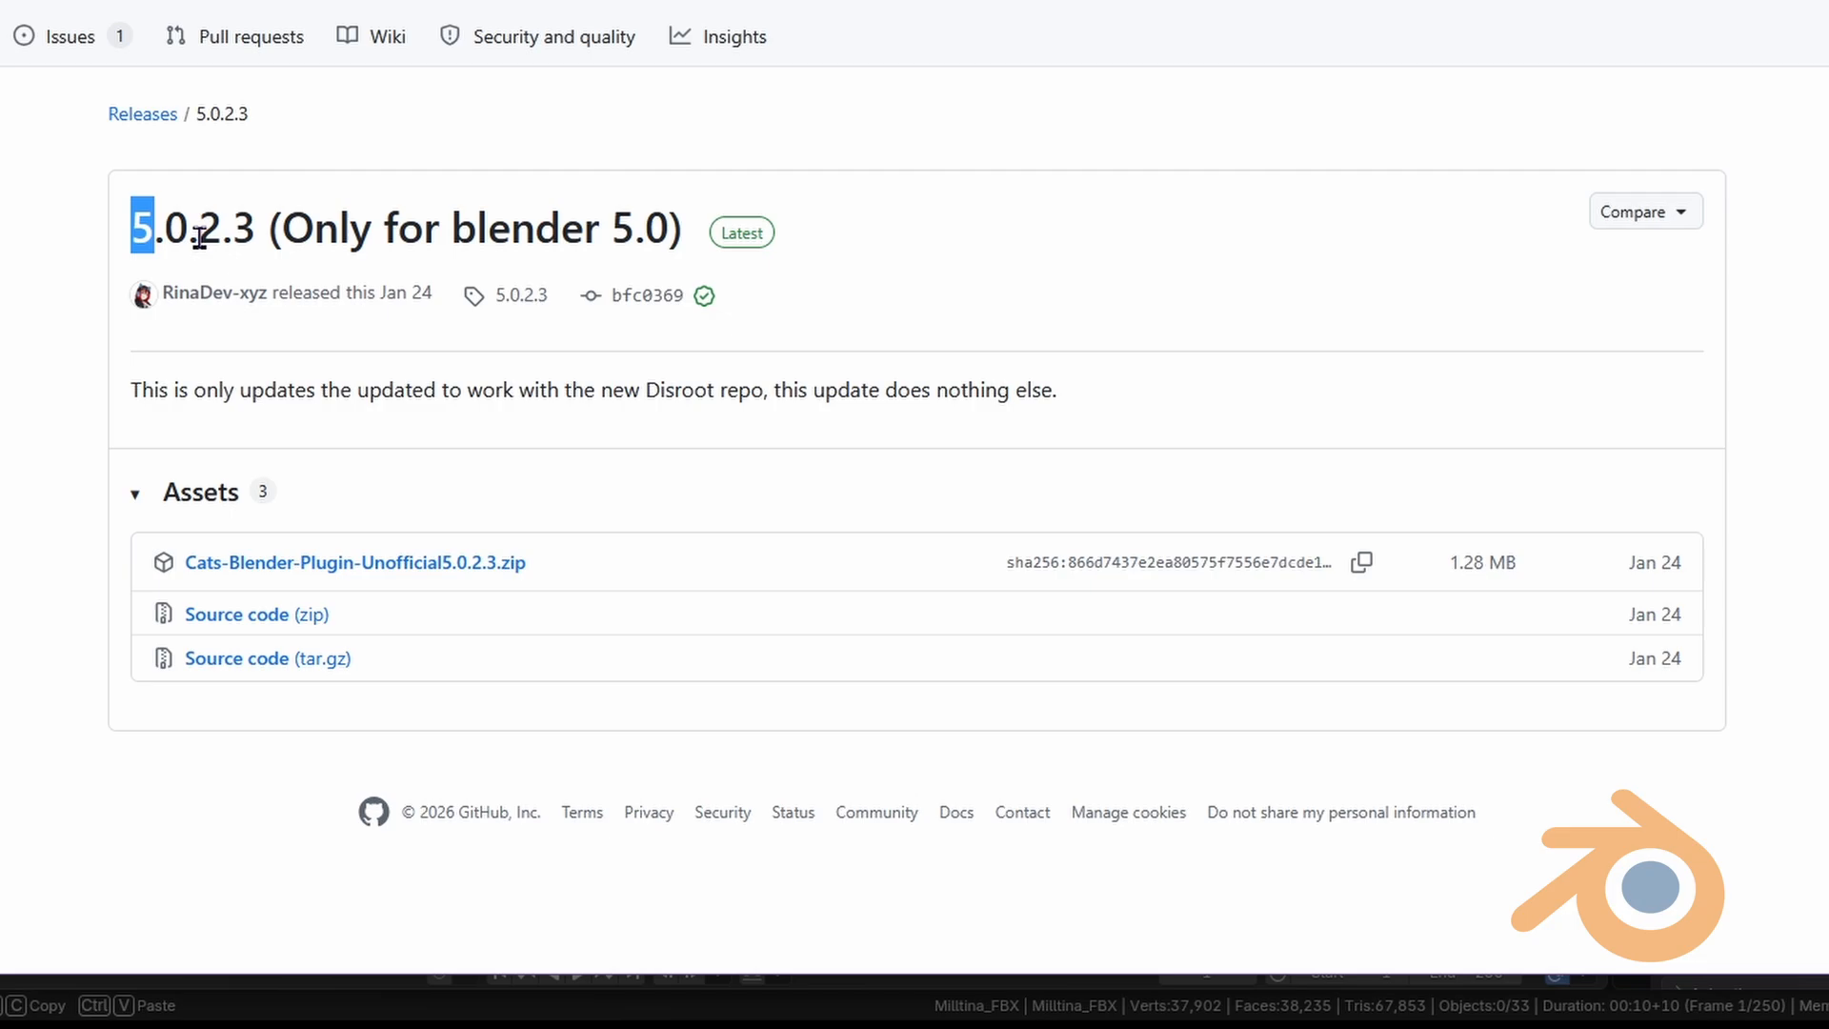
Step: Switch to the browser and examine the GitHub release page of the Cats Blender plugin 5.0.2.3 for Blender 5.0
{"action": "left_click_drag", "start_coordinate": [199, 238], "coordinate": [704, 295]}
{"action": "left_click", "coordinate": [1075, 219]}
{"action": "left_click_drag", "start_coordinate": [904, 749], "coordinate": [152, 112]}
{"action": "left_click", "coordinate": [1182, 202]}
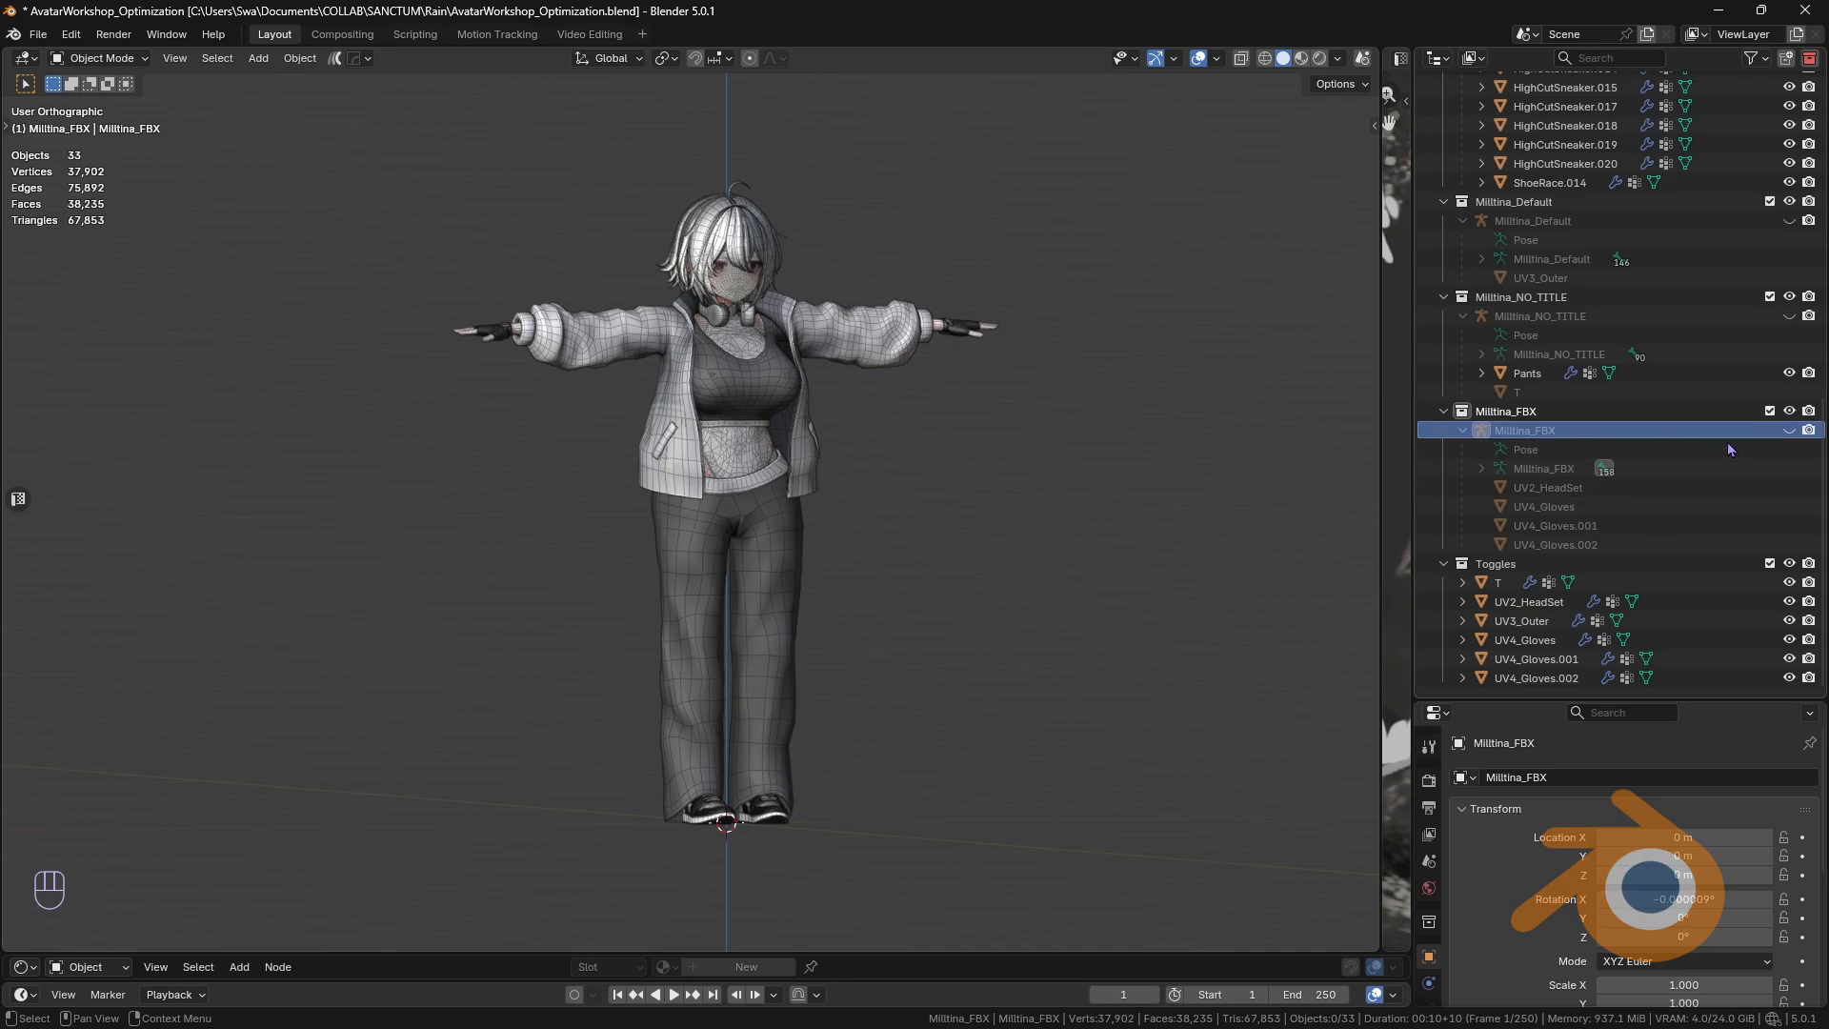
Step: Unhide the armatures of all seven avatar collections, from Milltina_FBX up to Milltina_kisekae
{"action": "left_click", "coordinate": [1788, 432]}
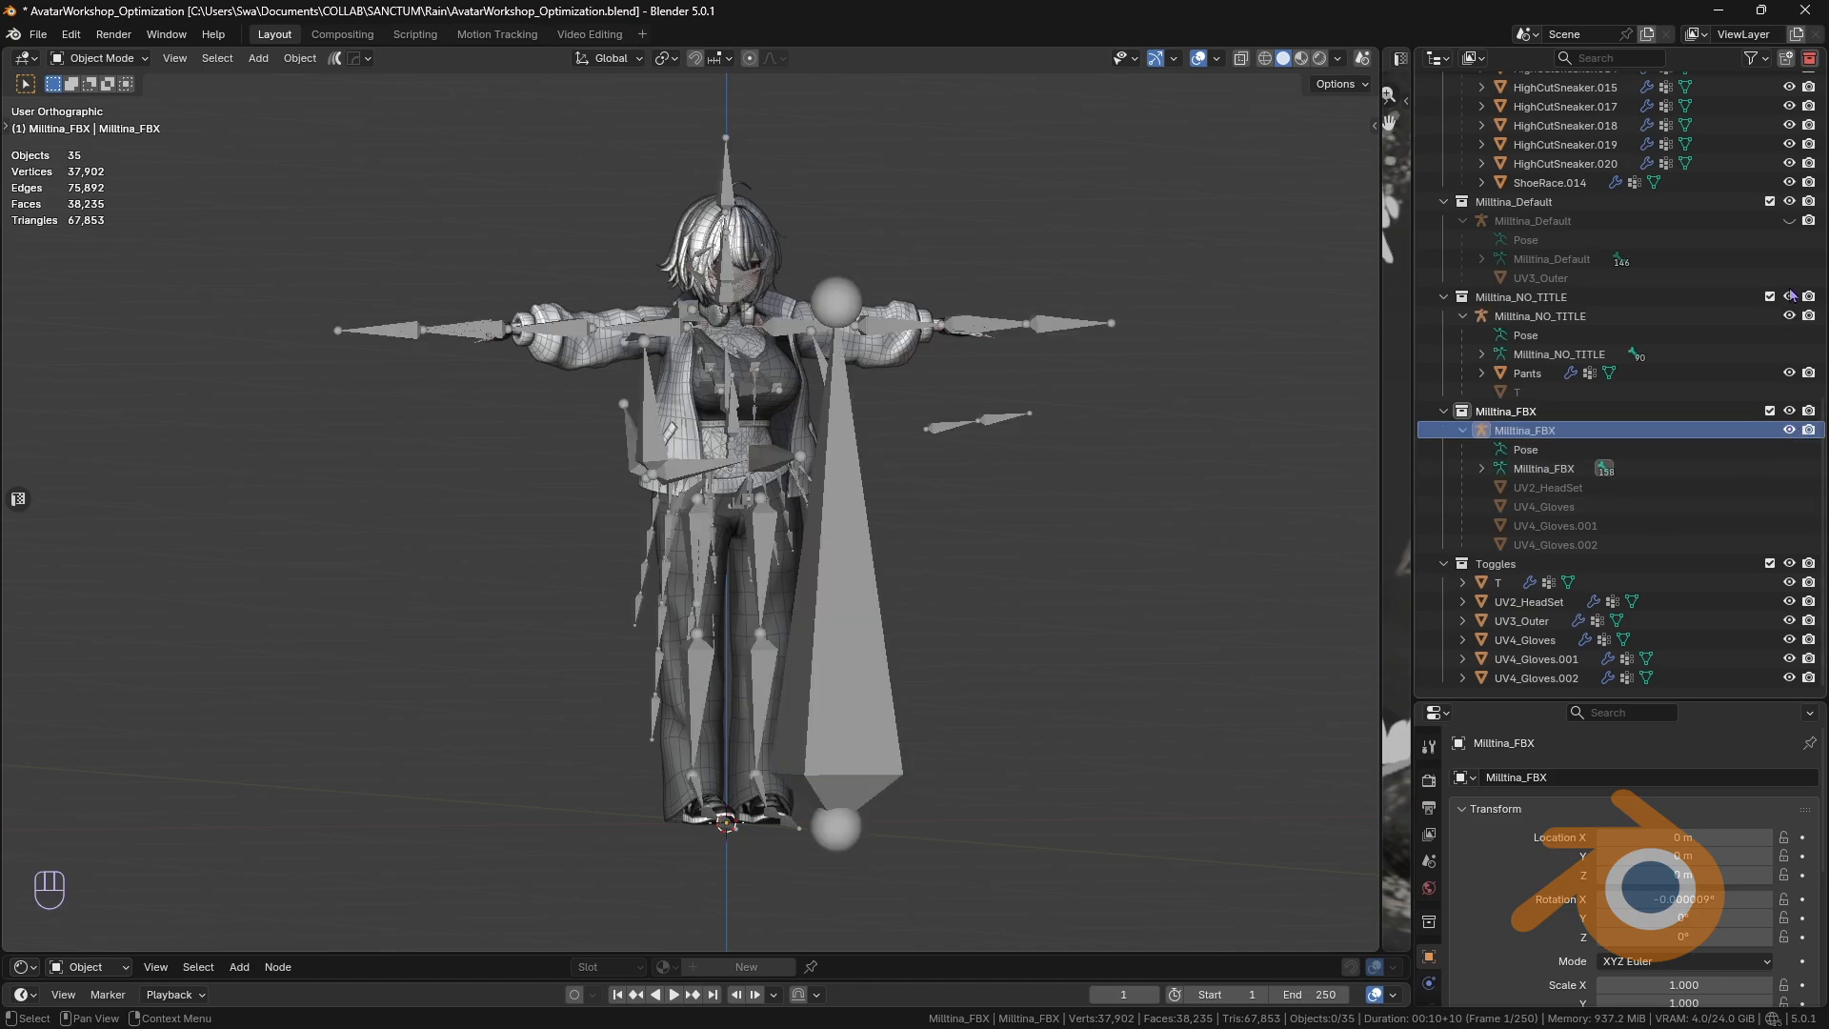
{"action": "scroll", "coordinate": [1788, 205], "scroll_direction": "up", "scroll_amount": 10}
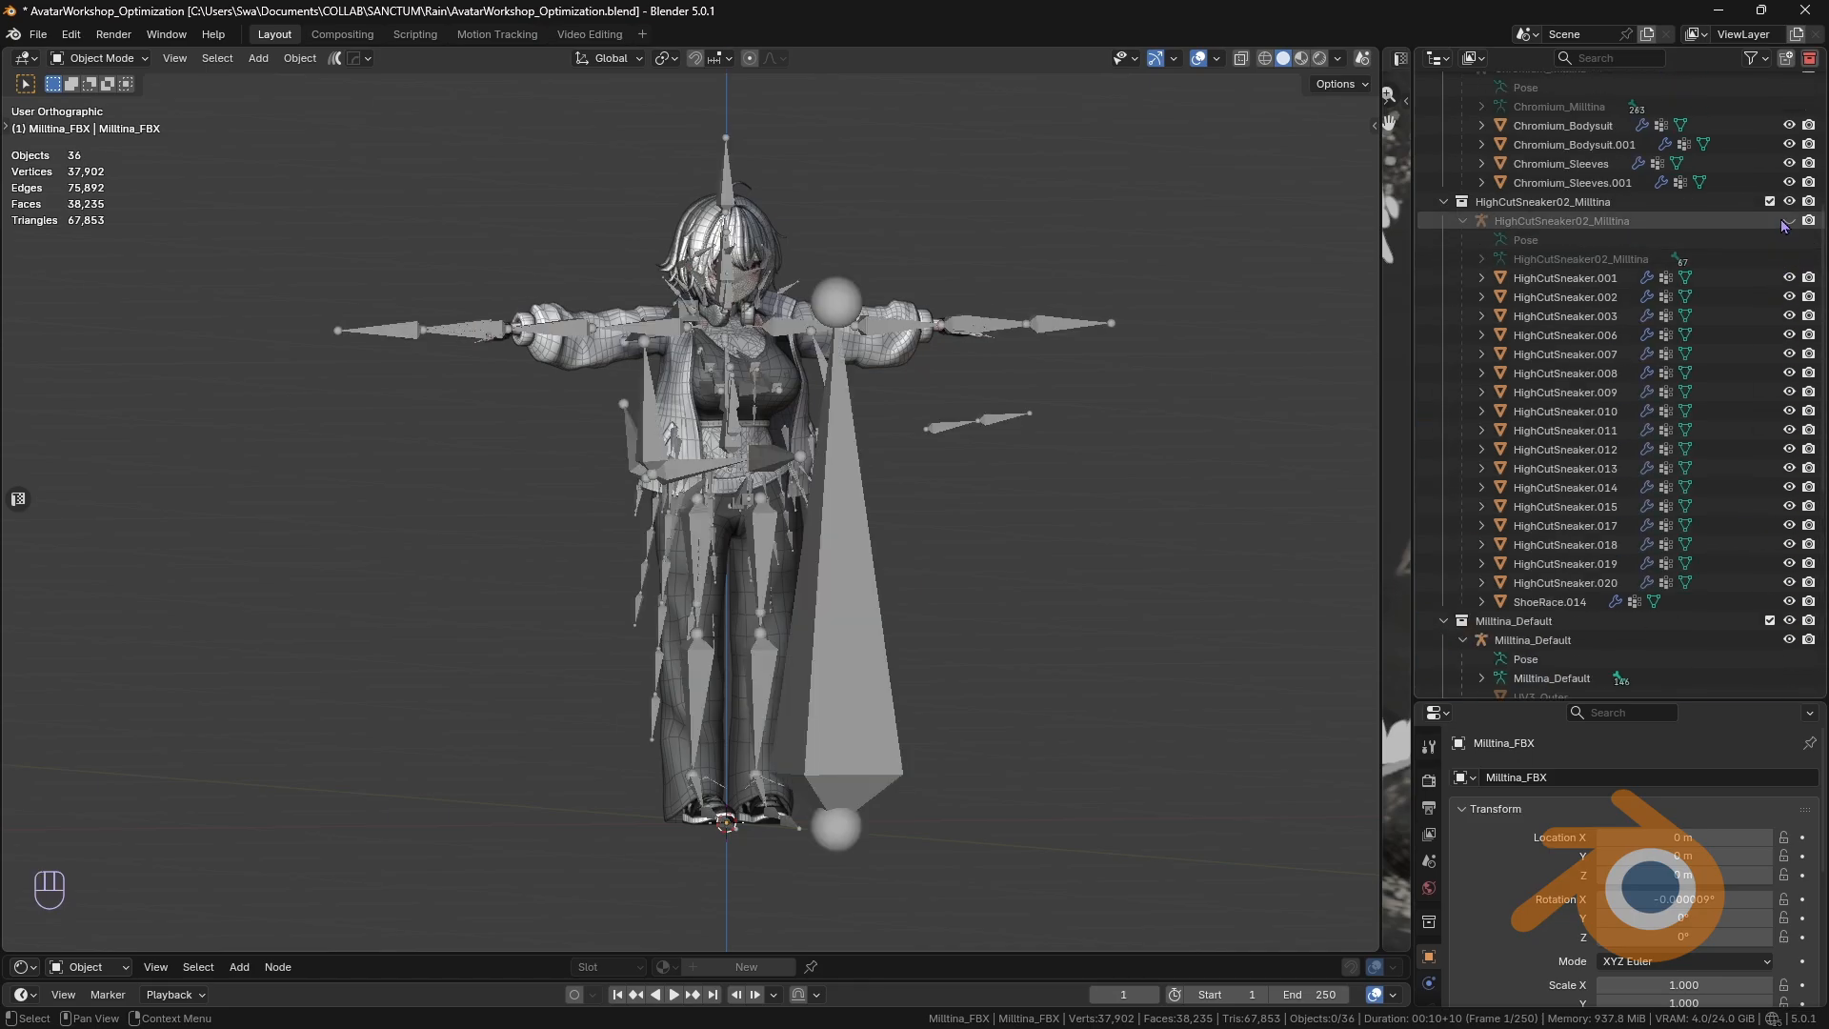
{"action": "scroll", "coordinate": [1786, 321], "scroll_direction": "up", "scroll_amount": 7}
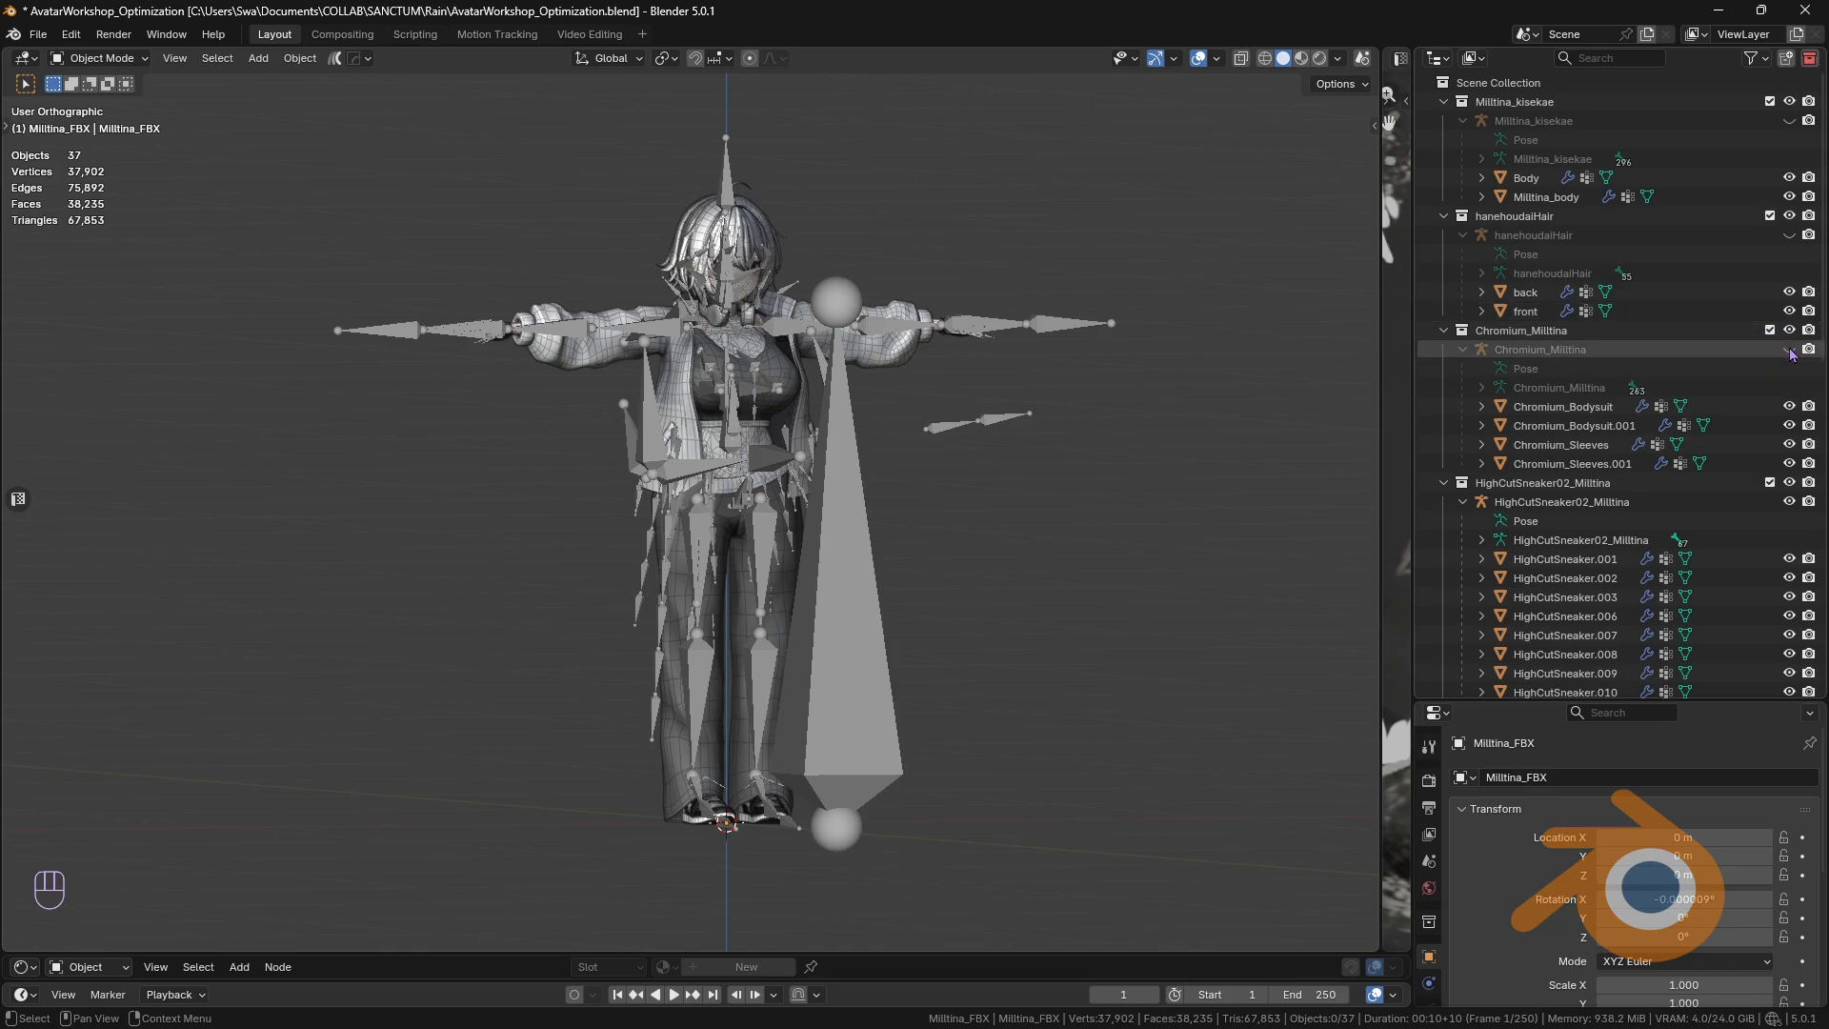
{"action": "left_click", "coordinate": [1788, 234]}
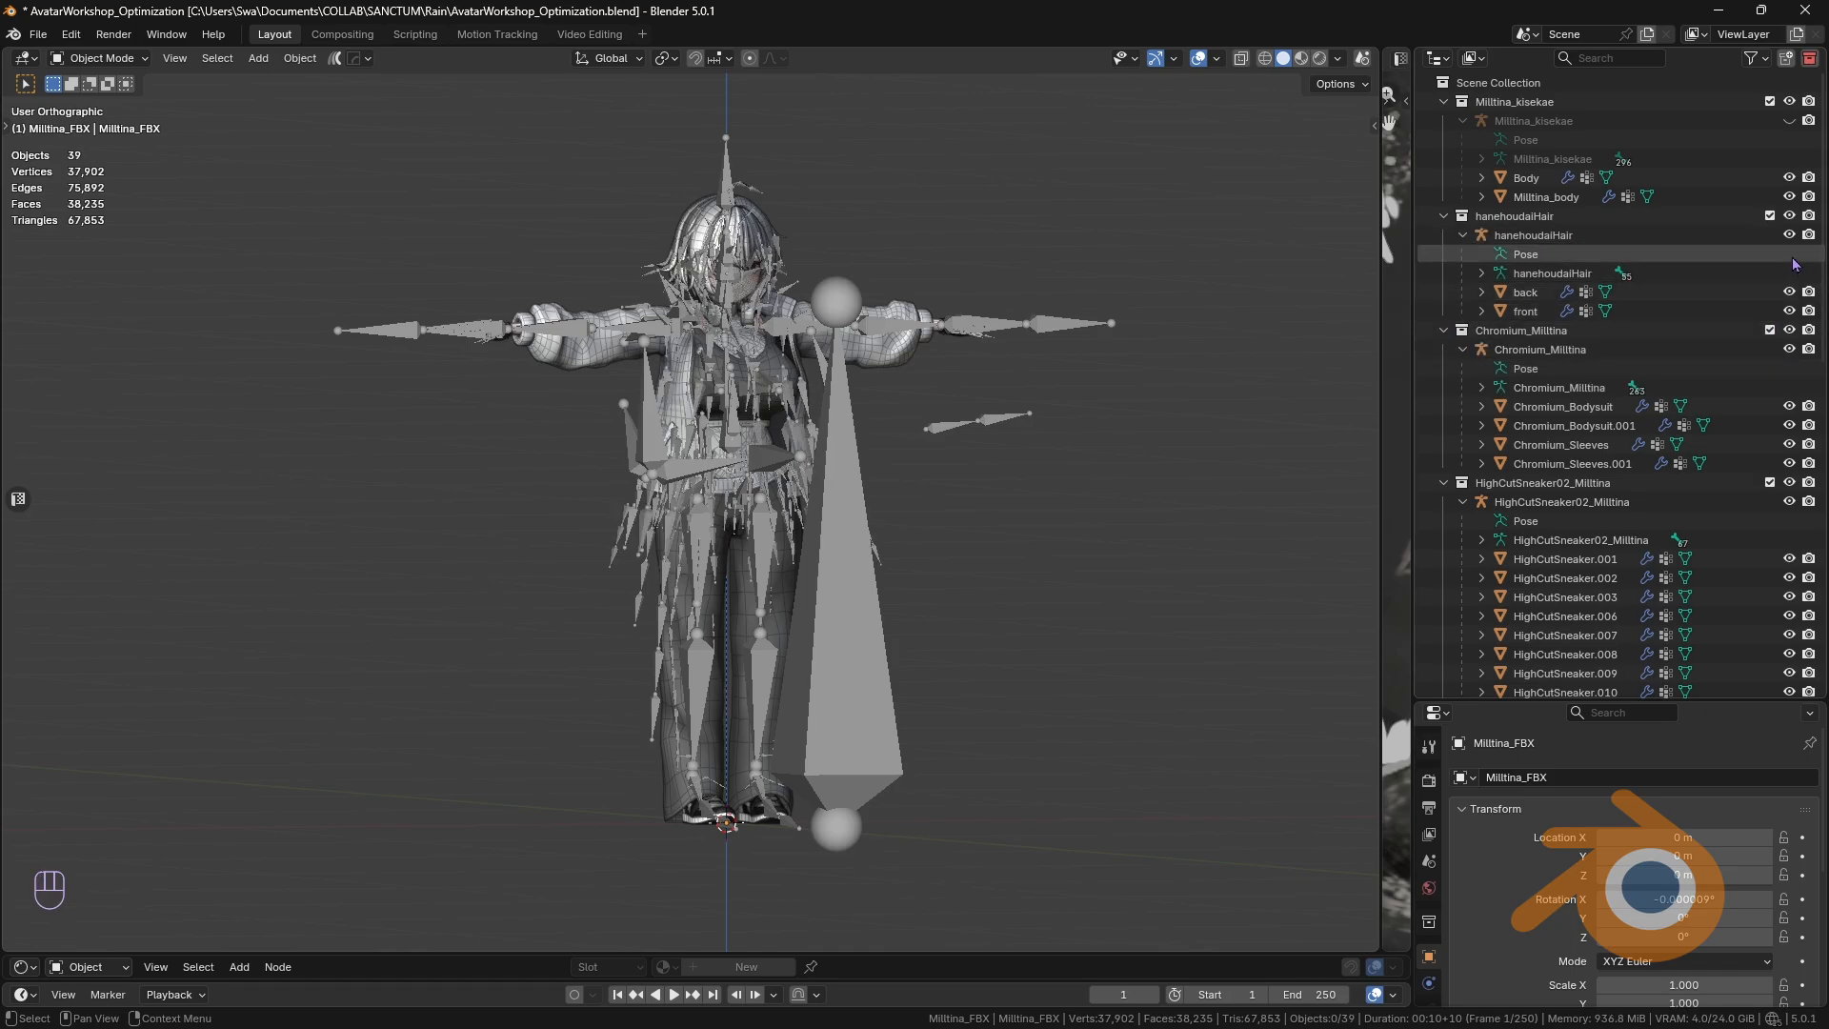
{"action": "left_click", "coordinate": [1789, 120]}
Step: Try moving the Milltina_kisekae armature and the hanehoudaiHair armature separately, cancelling each move
{"action": "left_click", "coordinate": [1524, 127]}
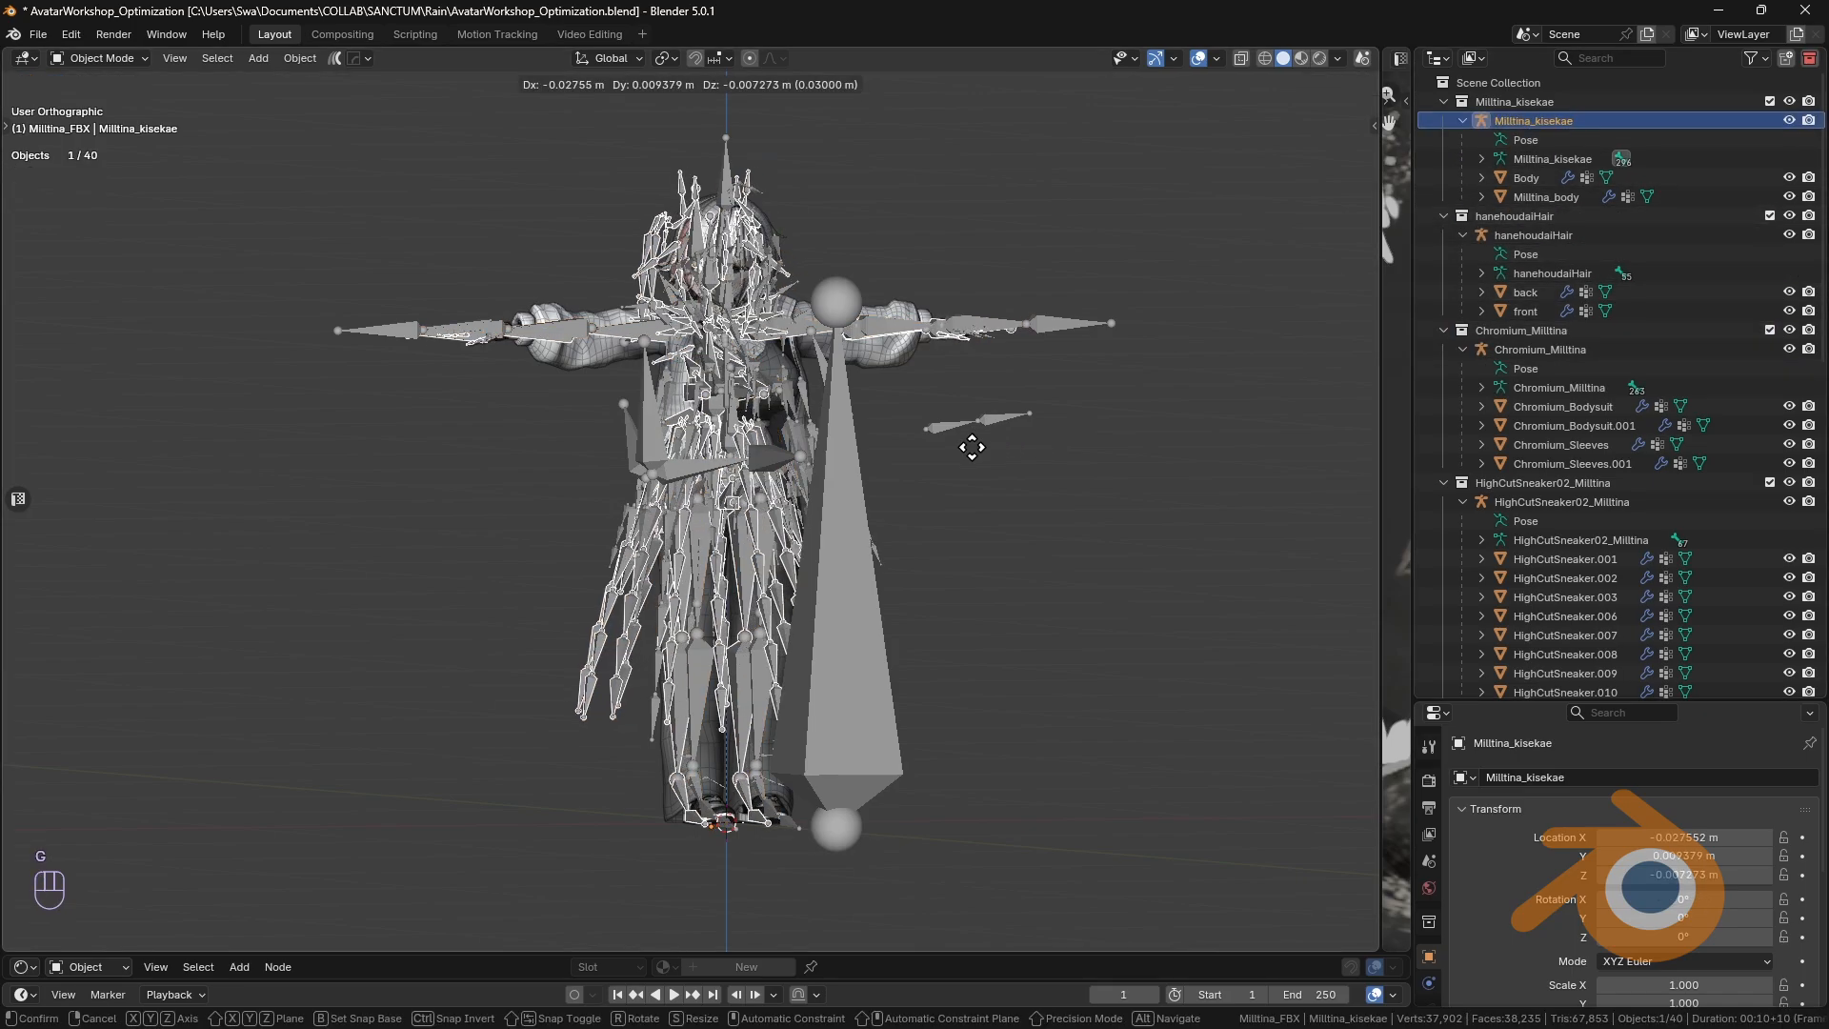
{"action": "key", "text": "g"}
{"action": "right_click", "coordinate": [753, 447]}
{"action": "left_click", "coordinate": [1528, 234]}
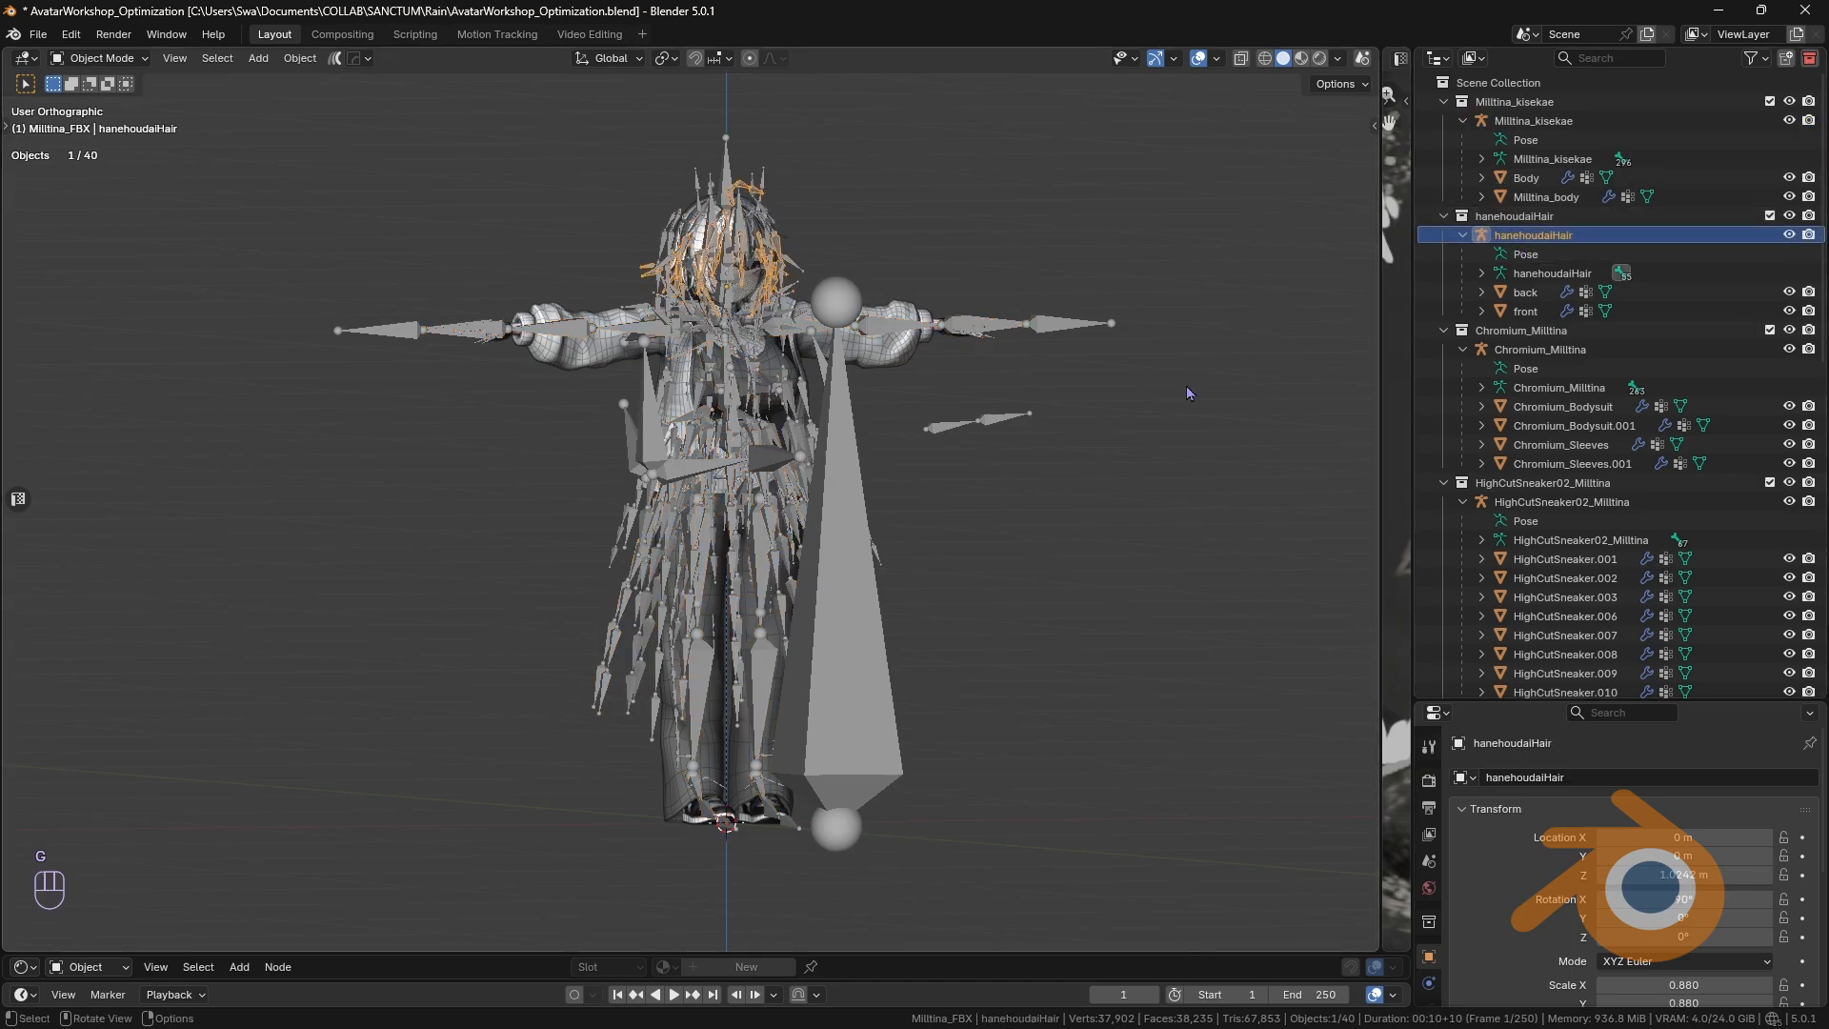
{"action": "key", "text": "g"}
{"action": "right_click", "coordinate": [698, 445]}
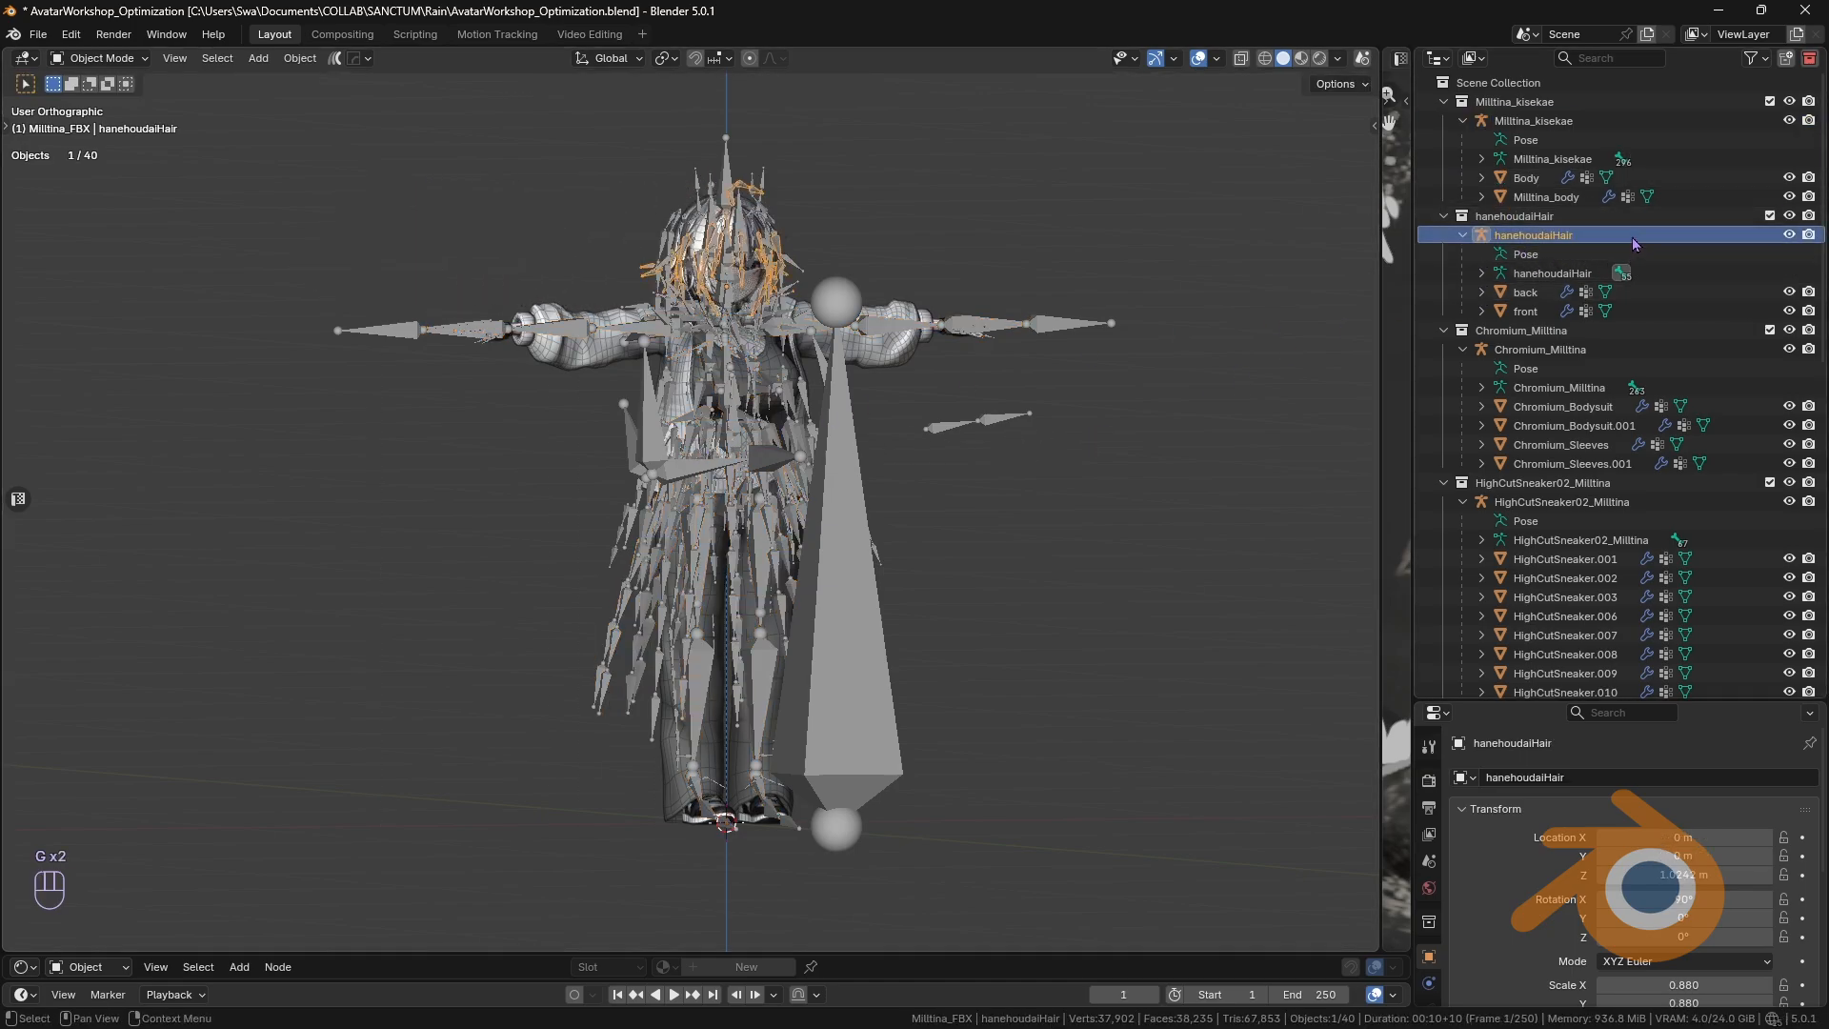
Step: Collapse all collections in the outliner and hide every collection except Milltina_kisekae and hanehoudaiHair
{"action": "left_click_drag", "start_coordinate": [1444, 102], "coordinate": [1442, 452]}
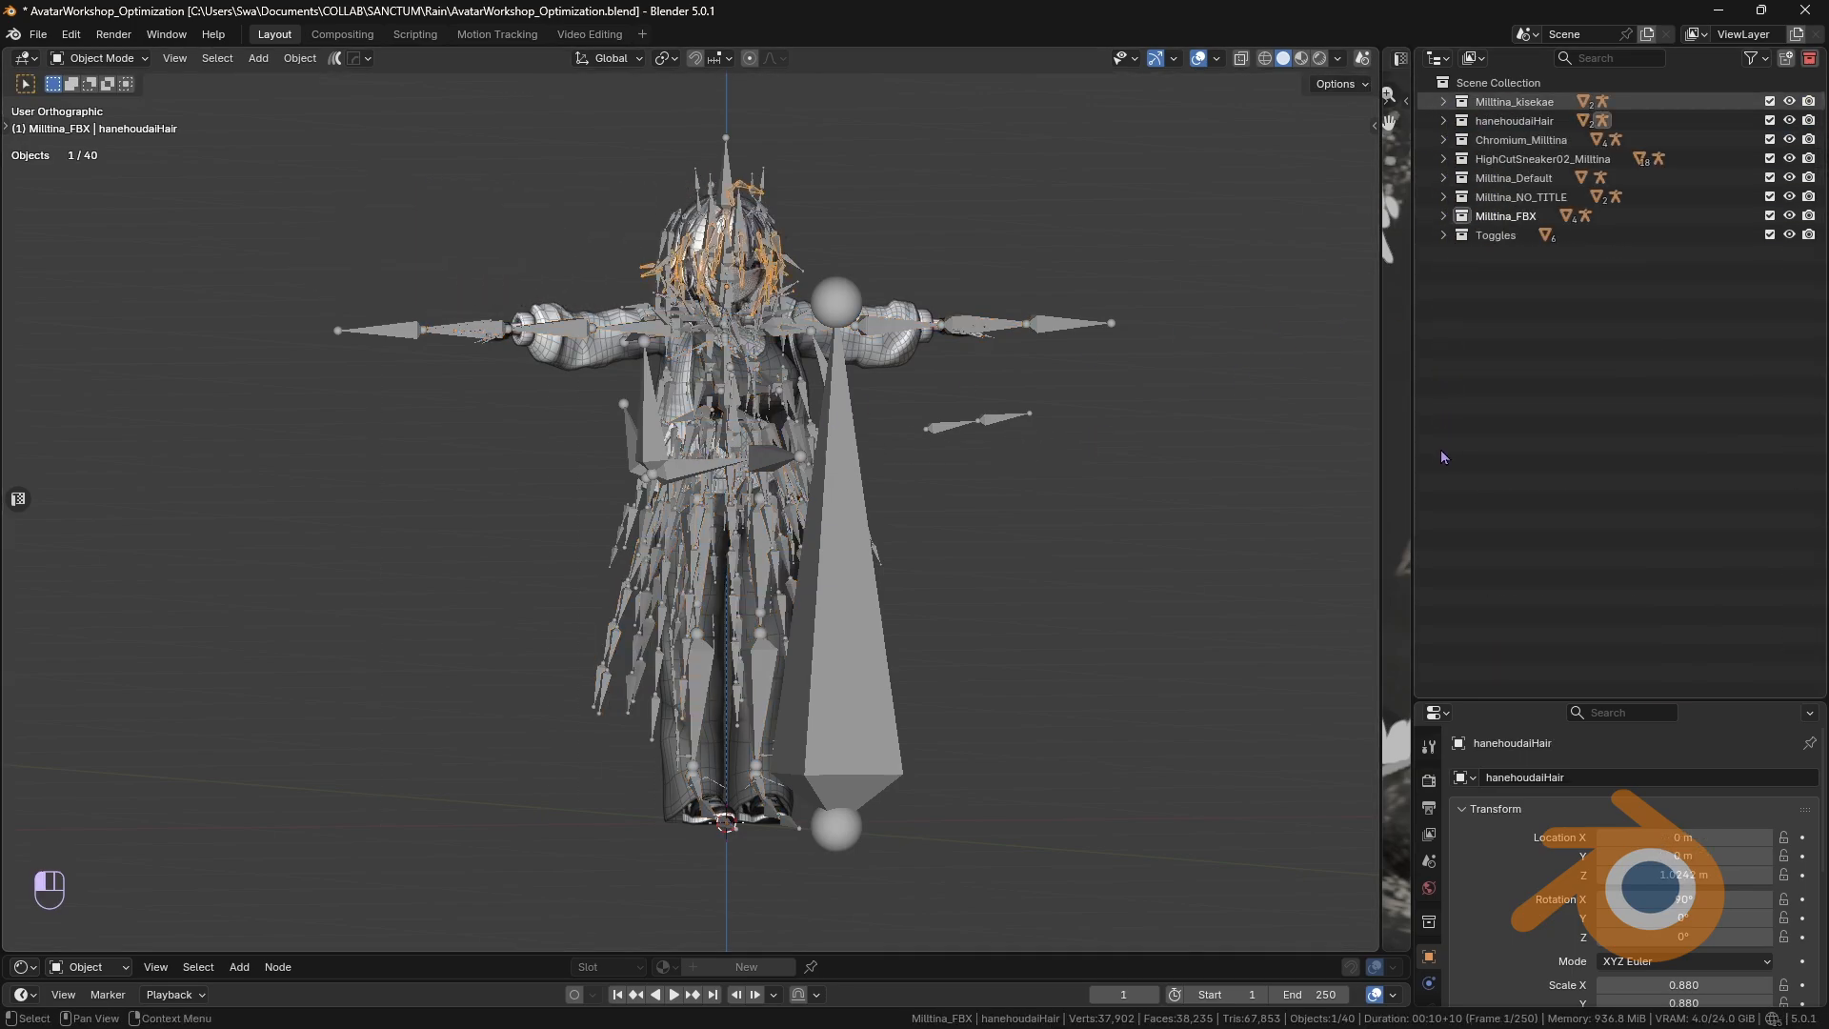
{"action": "left_click_drag", "start_coordinate": [1789, 234], "coordinate": [1795, 142]}
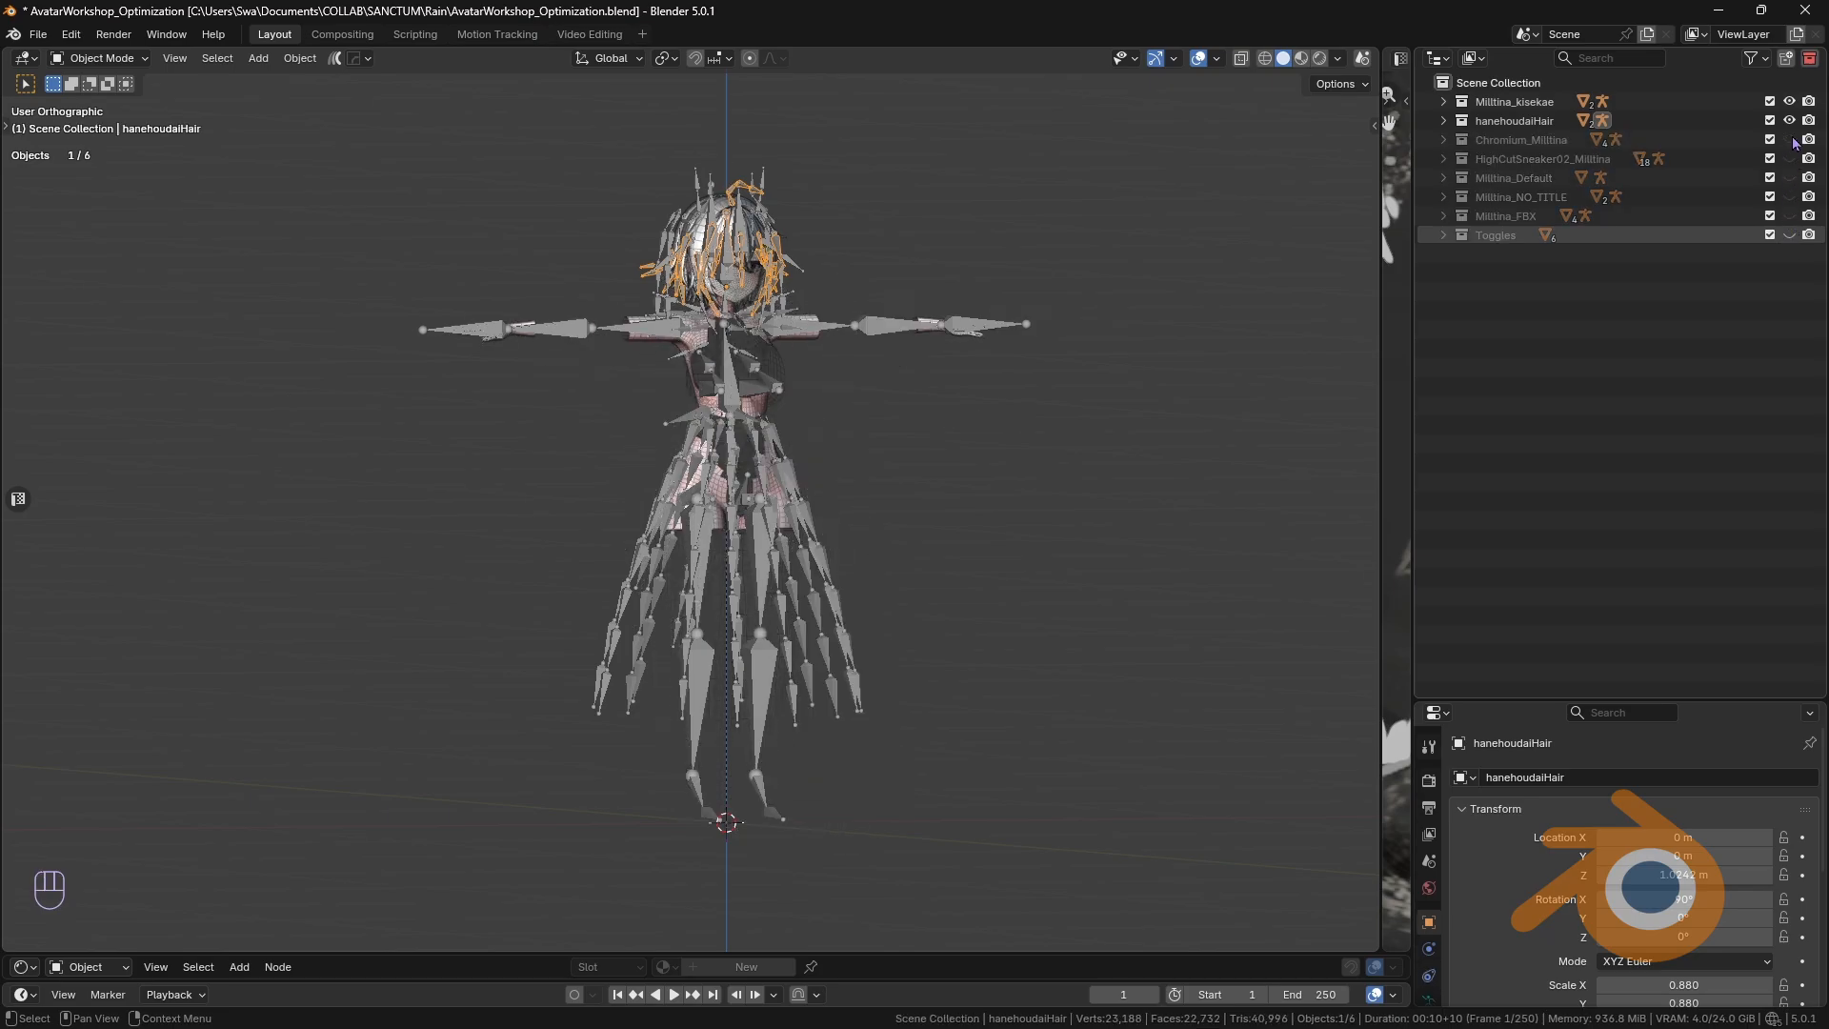
Step: Expand the Milltina_kisekae collection and put its armature into Edit Mode
{"action": "left_click", "coordinate": [1442, 102]}
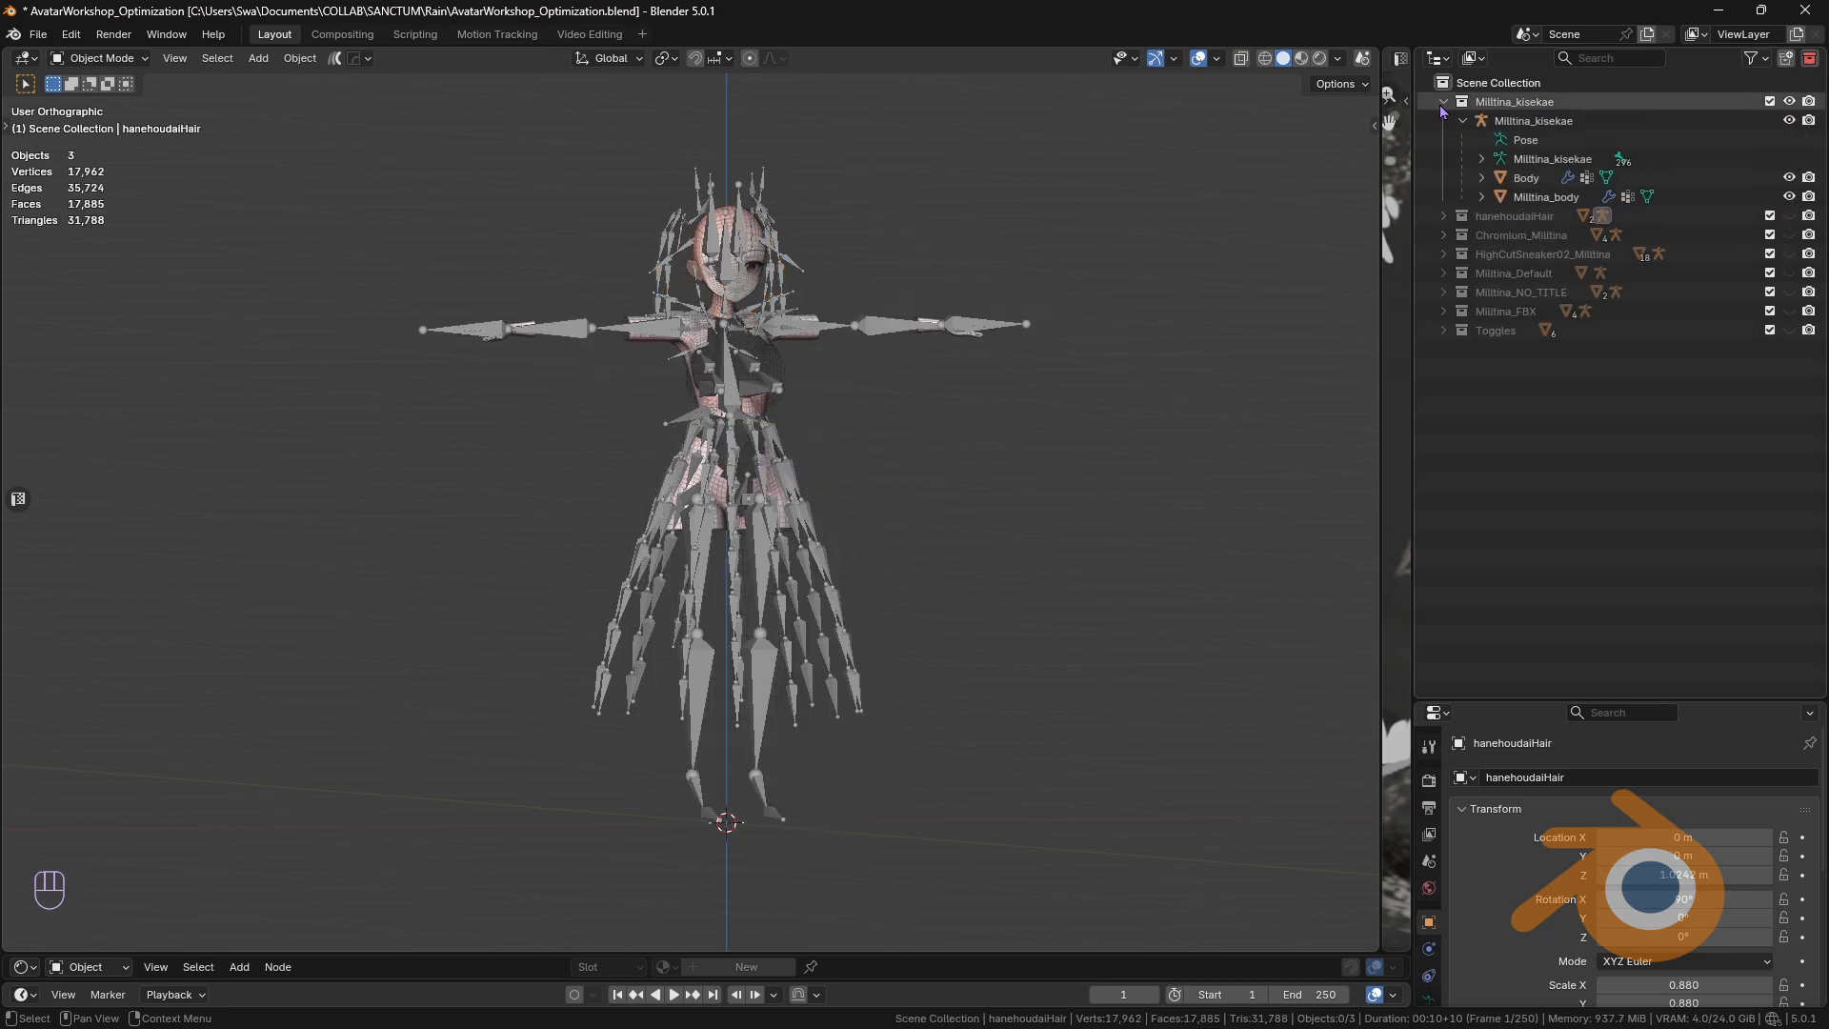
{"action": "left_click", "coordinate": [1569, 121]}
{"action": "middle_click_drag", "start_coordinate": [1108, 381], "coordinate": [973, 394]}
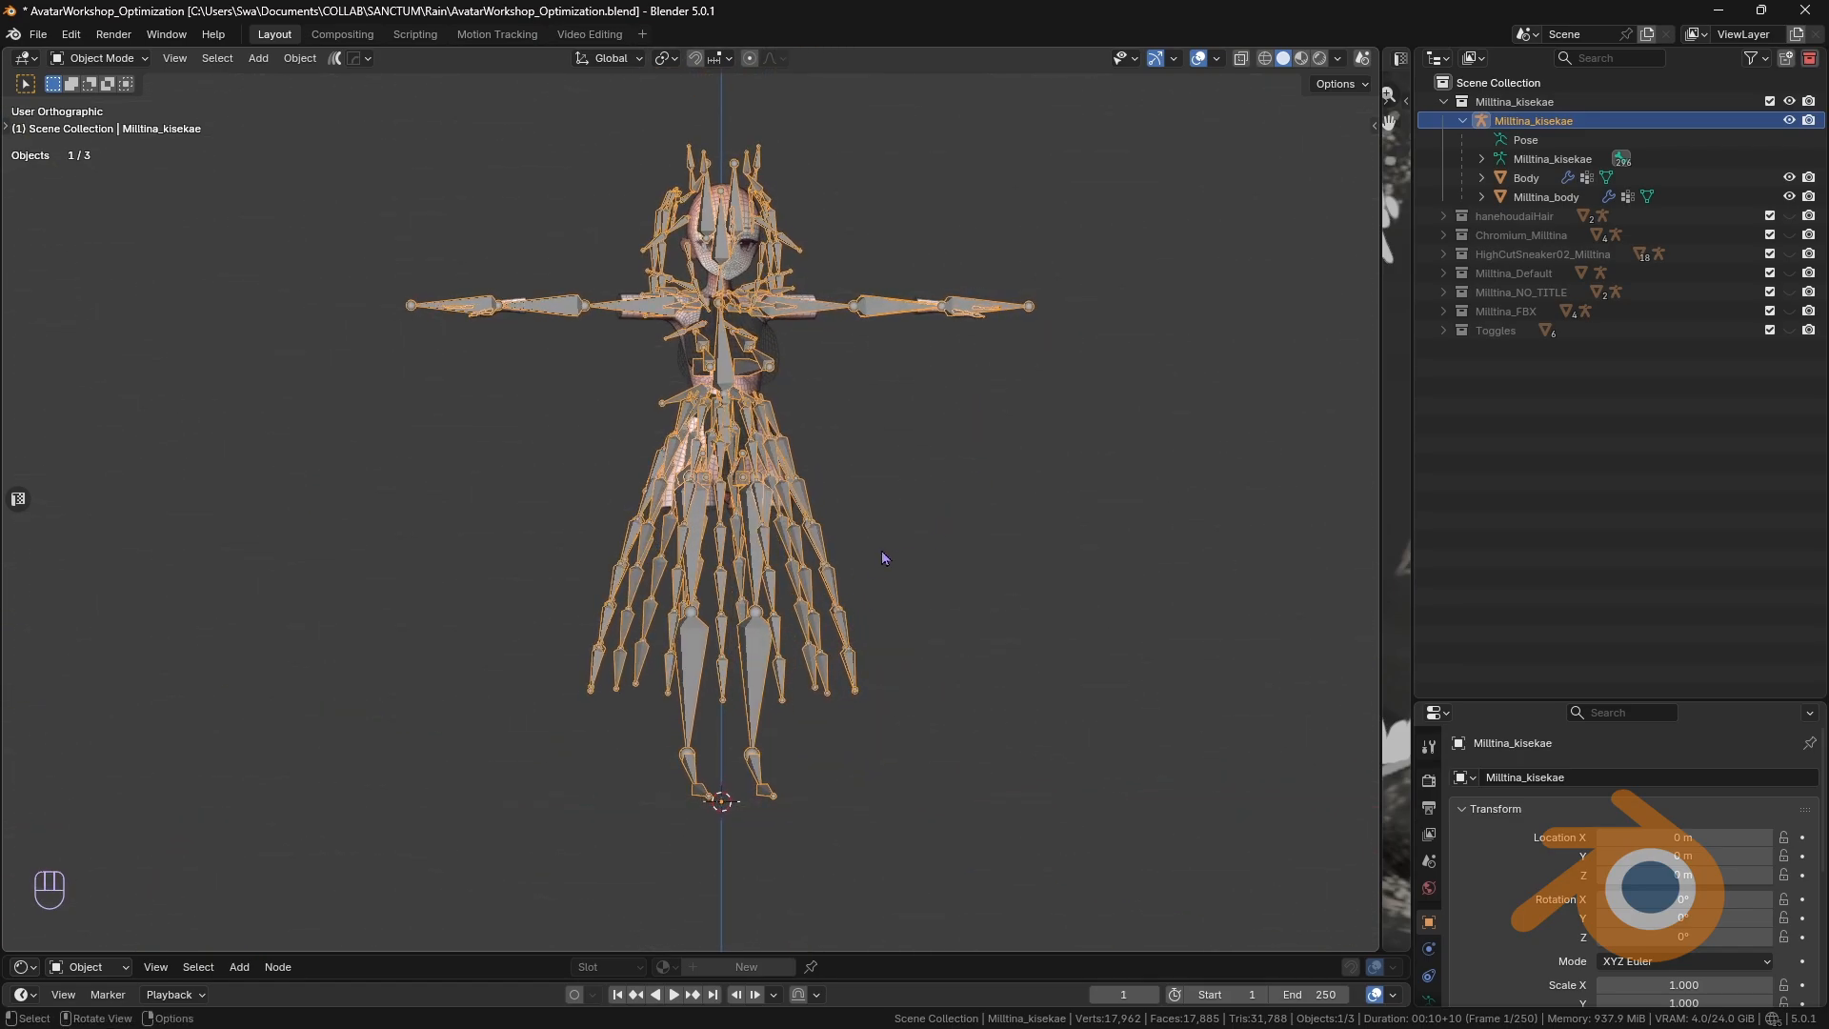
{"action": "middle_click_drag", "start_coordinate": [882, 557], "coordinate": [917, 489]}
{"action": "key", "text": "Tab"}
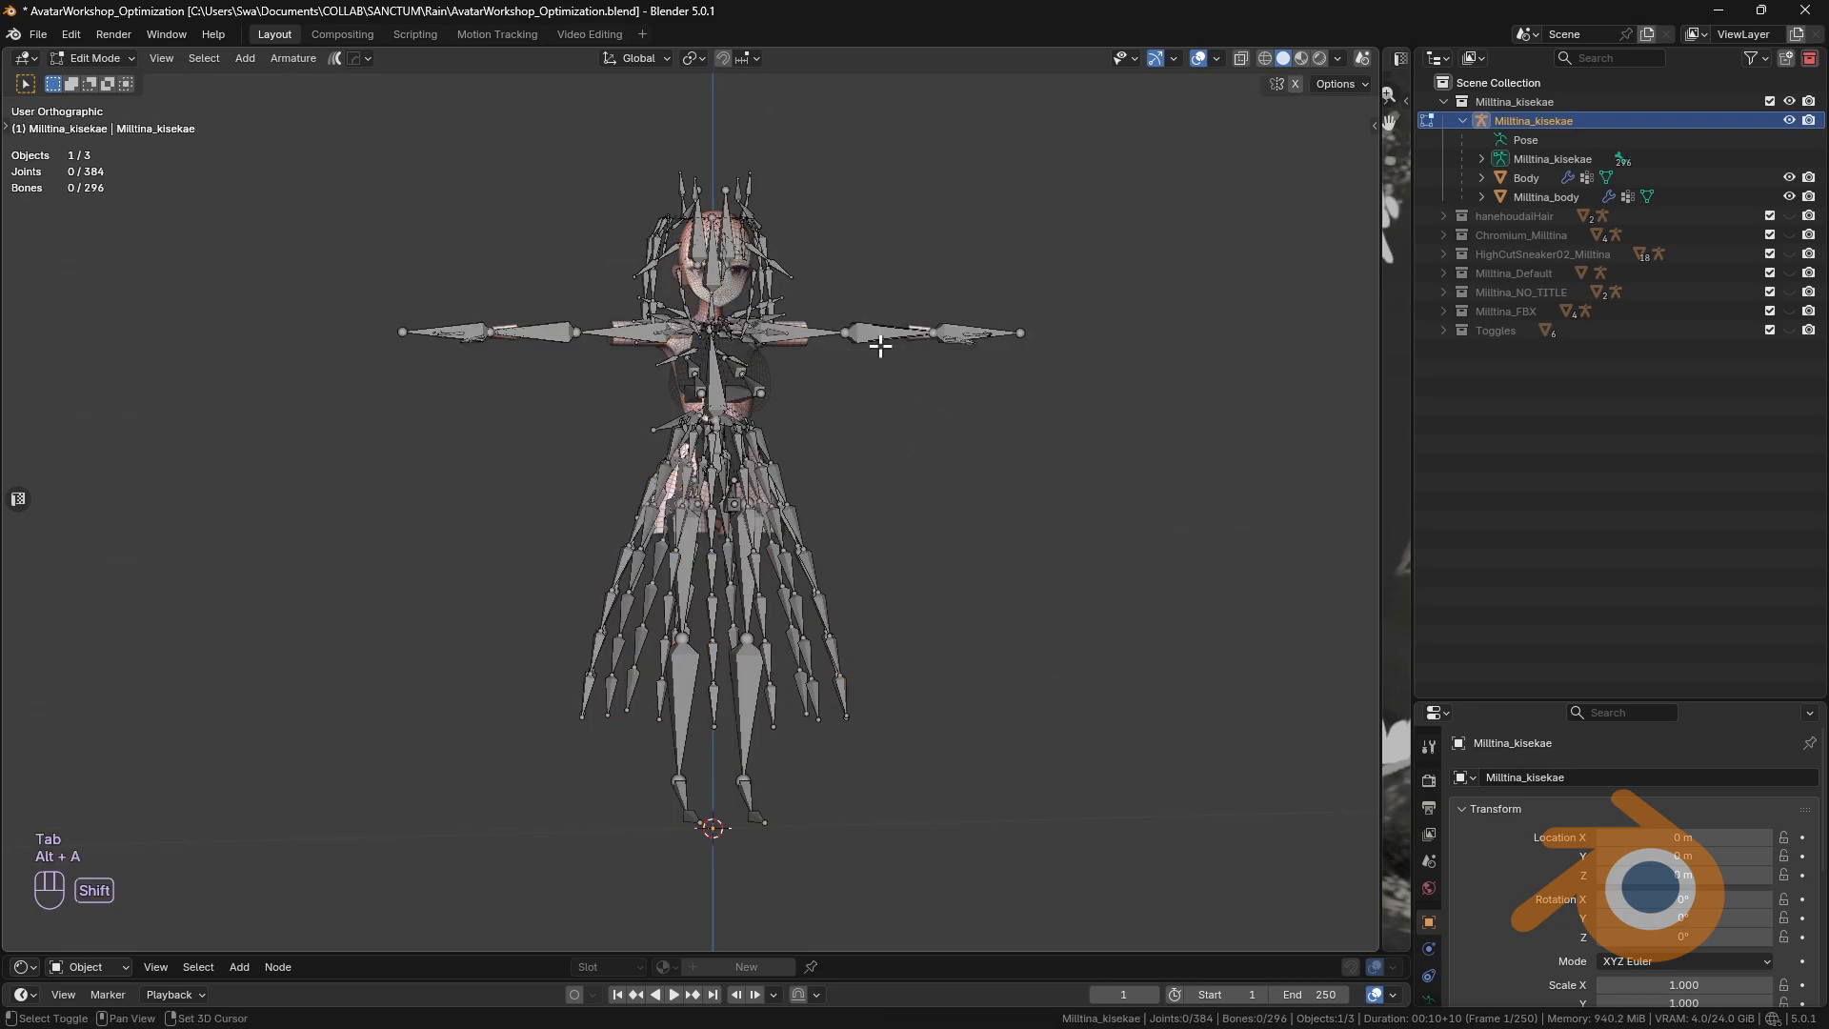
Step: Select the Head bone of the Milltina_kisekae armature, reveal it in the outliner and expand its child bones
{"action": "middle_click_drag", "start_coordinate": [880, 346], "coordinate": [812, 547], "text": "shift"}
{"action": "scroll", "coordinate": [890, 420], "scroll_direction": "up", "scroll_amount": 3}
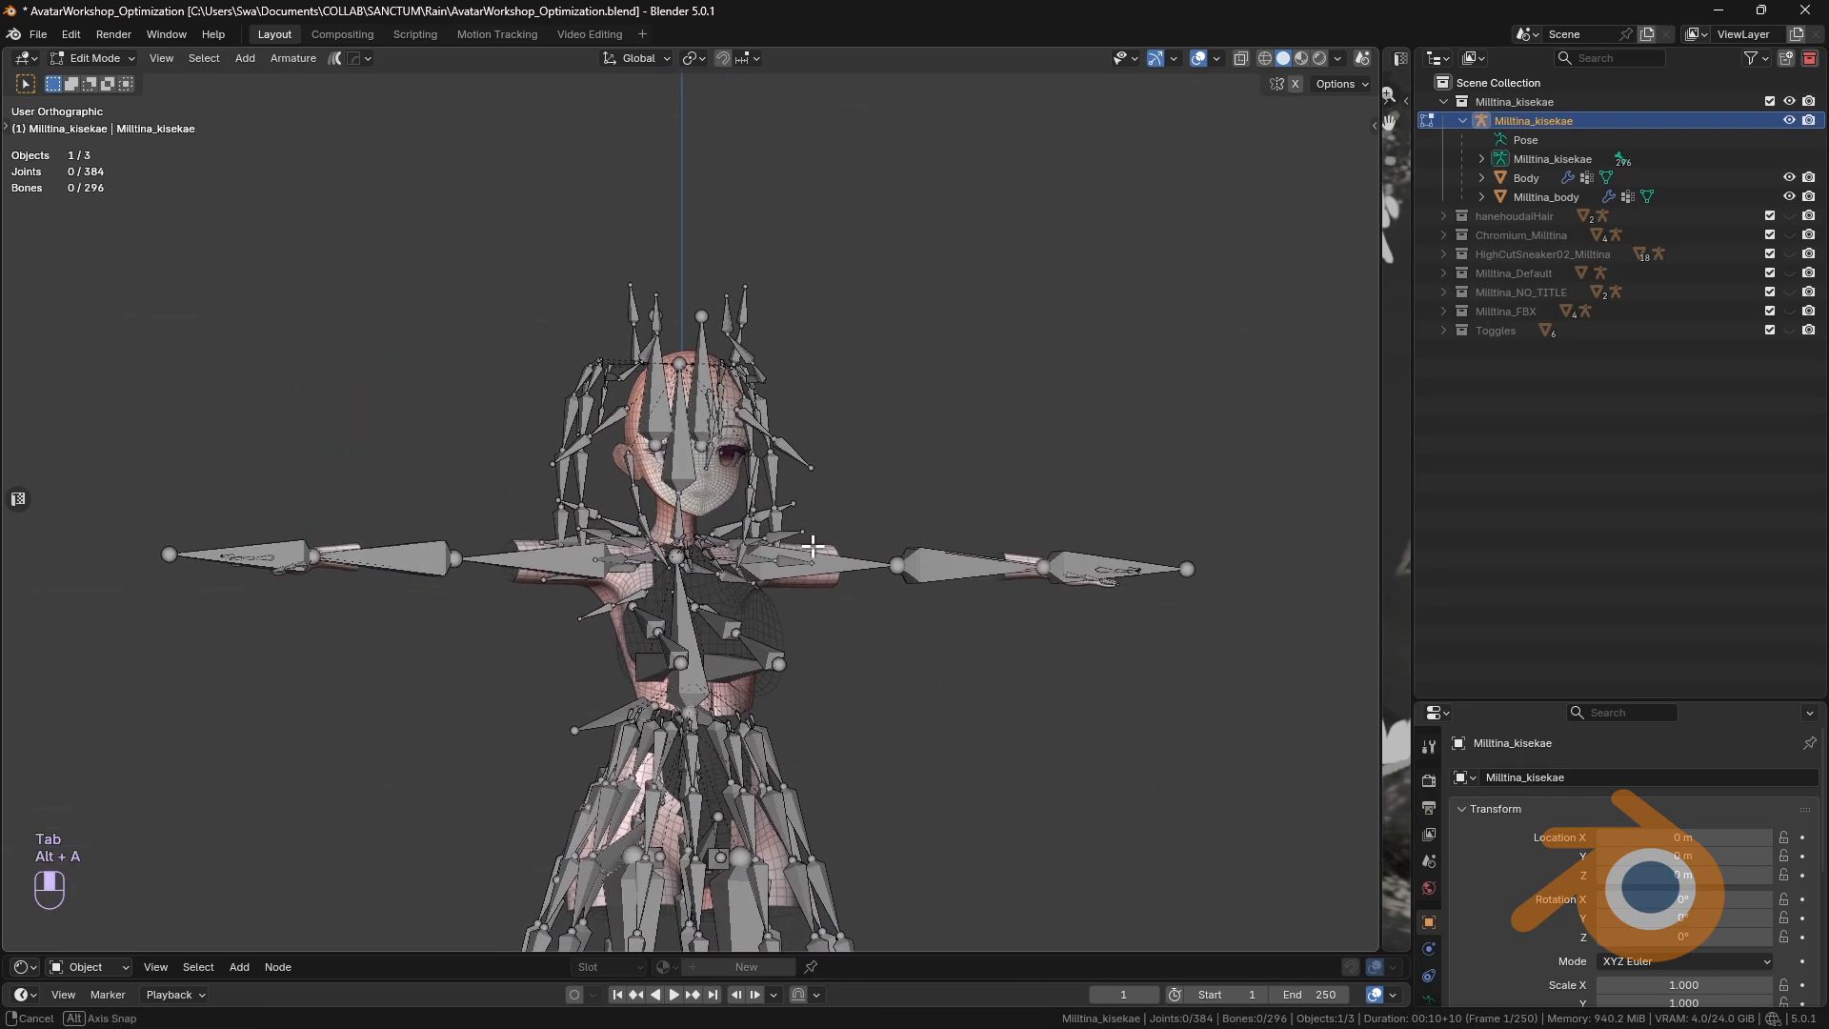
{"action": "left_click", "coordinate": [685, 453]}
{"action": "middle_click_drag", "start_coordinate": [785, 478], "coordinate": [785, 561], "text": "shift"}
{"action": "middle_click_drag", "start_coordinate": [785, 561], "coordinate": [758, 555]}
{"action": "scroll", "coordinate": [746, 514], "scroll_direction": "up", "scroll_amount": 4}
{"action": "scroll", "coordinate": [745, 515], "scroll_direction": "down", "scroll_amount": 4}
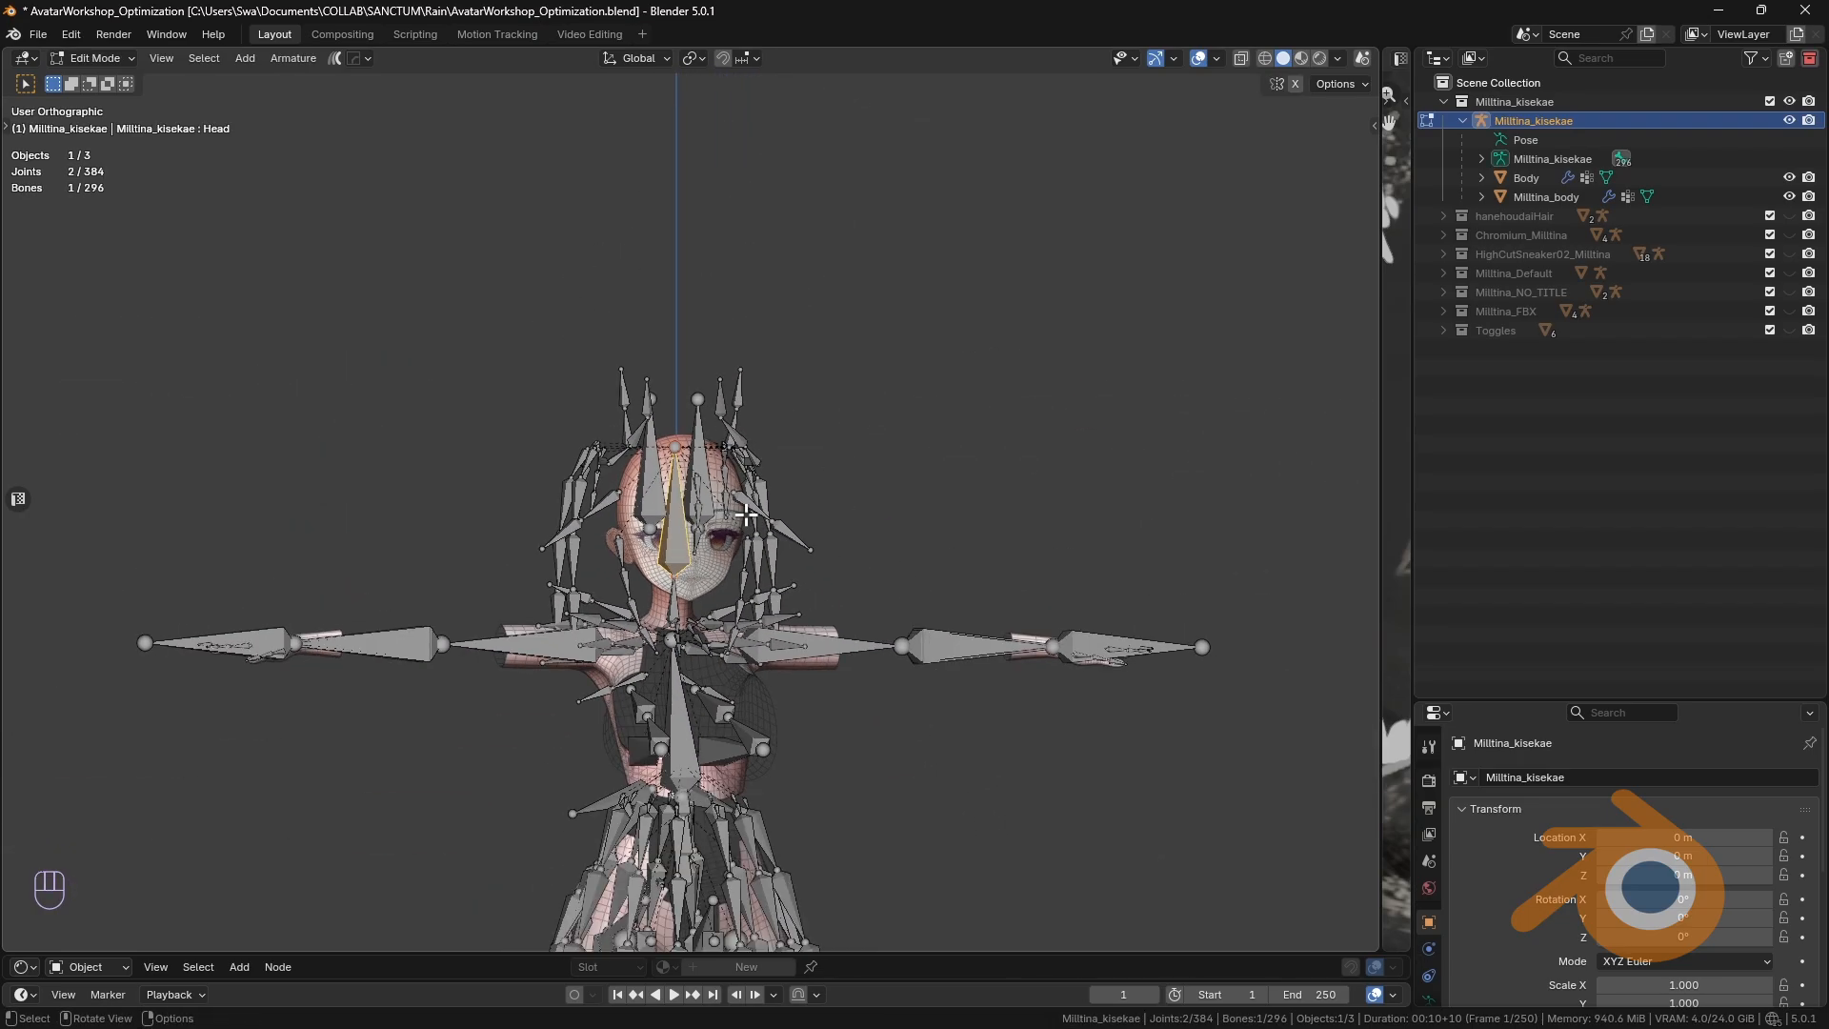
{"action": "scroll", "coordinate": [746, 514], "scroll_direction": "up", "scroll_amount": 1}
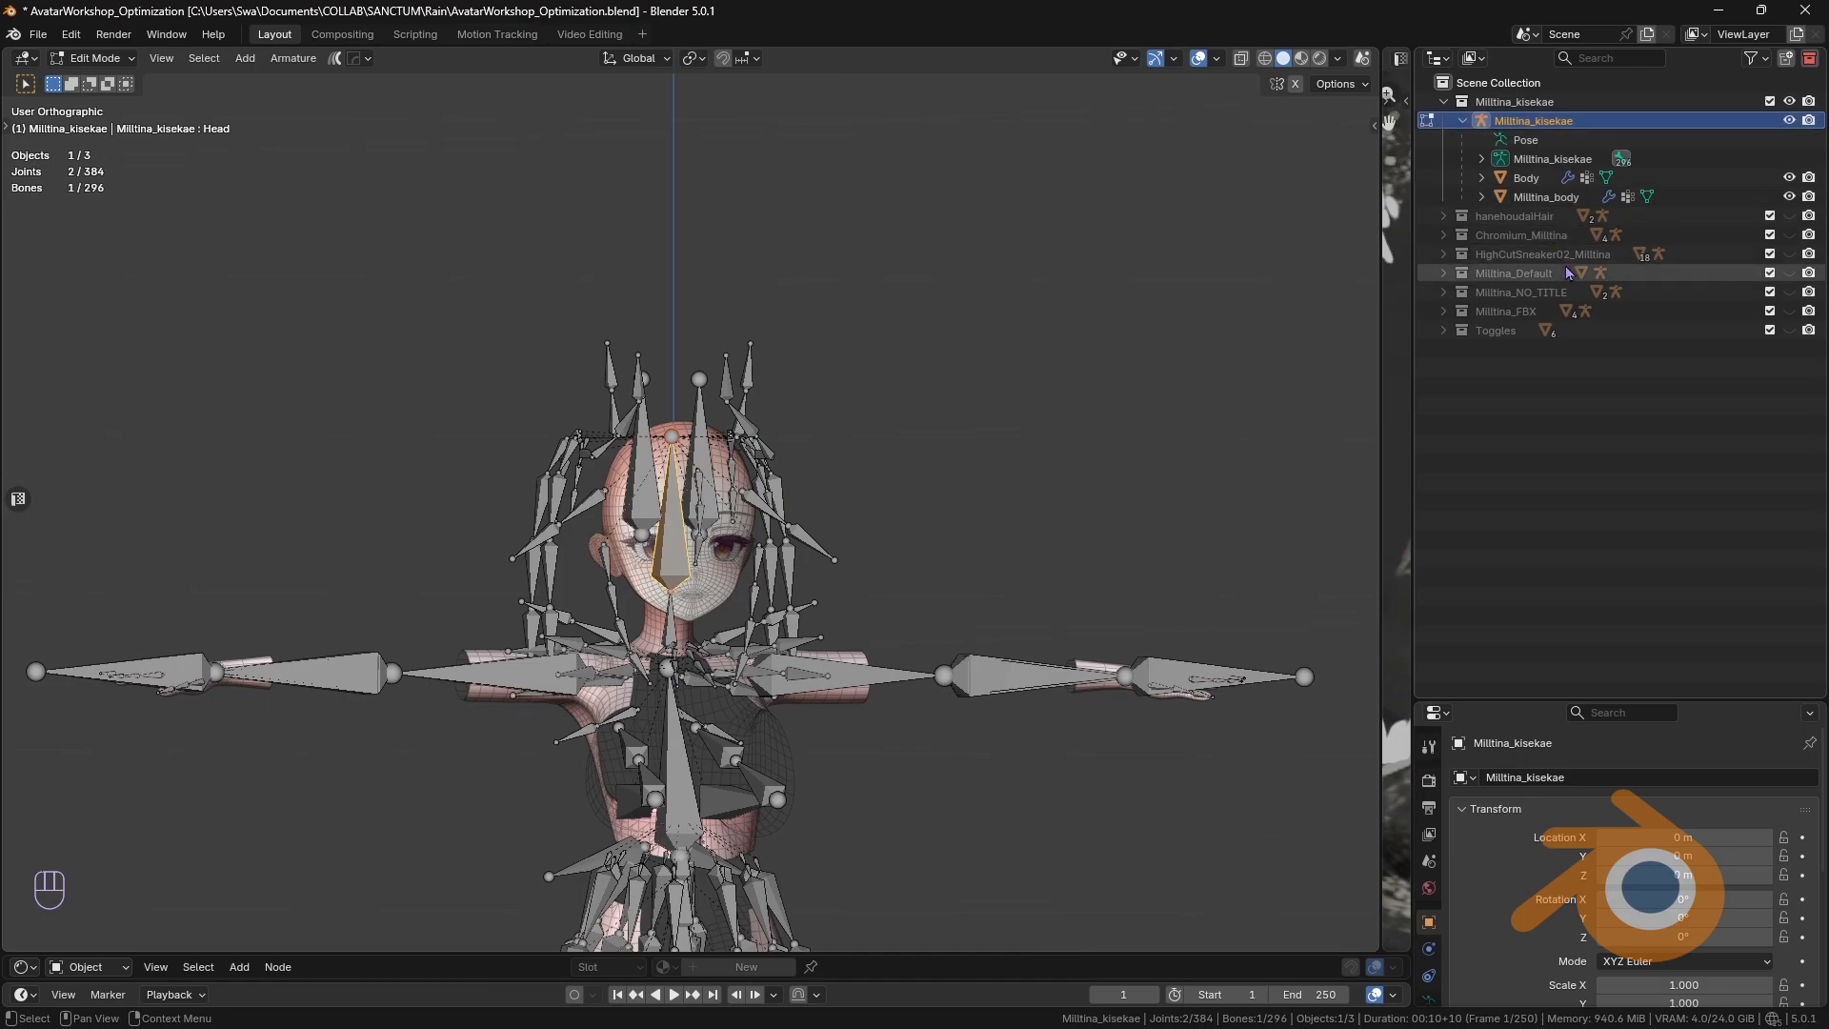
{"action": "key", "text": "KP_Decimal"}
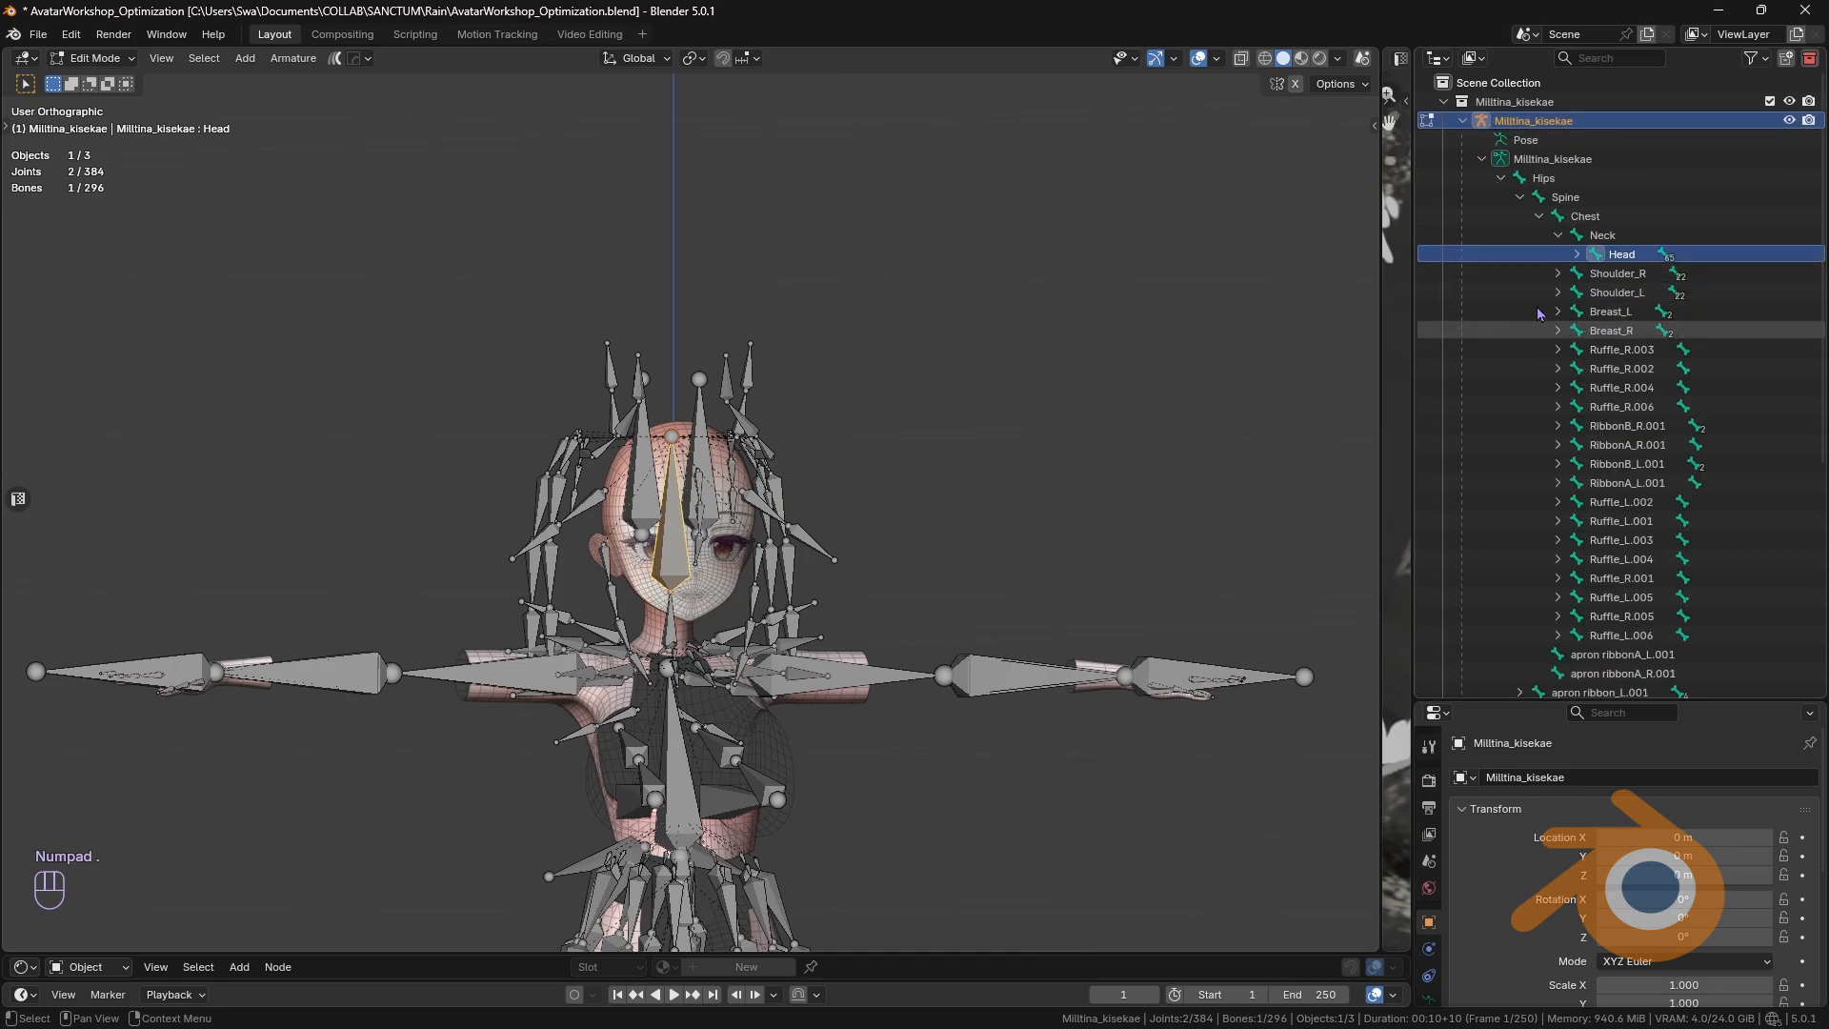
{"action": "left_click", "coordinate": [1577, 255]}
{"action": "middle_click_drag", "start_coordinate": [1572, 349], "coordinate": [1572, 285]}
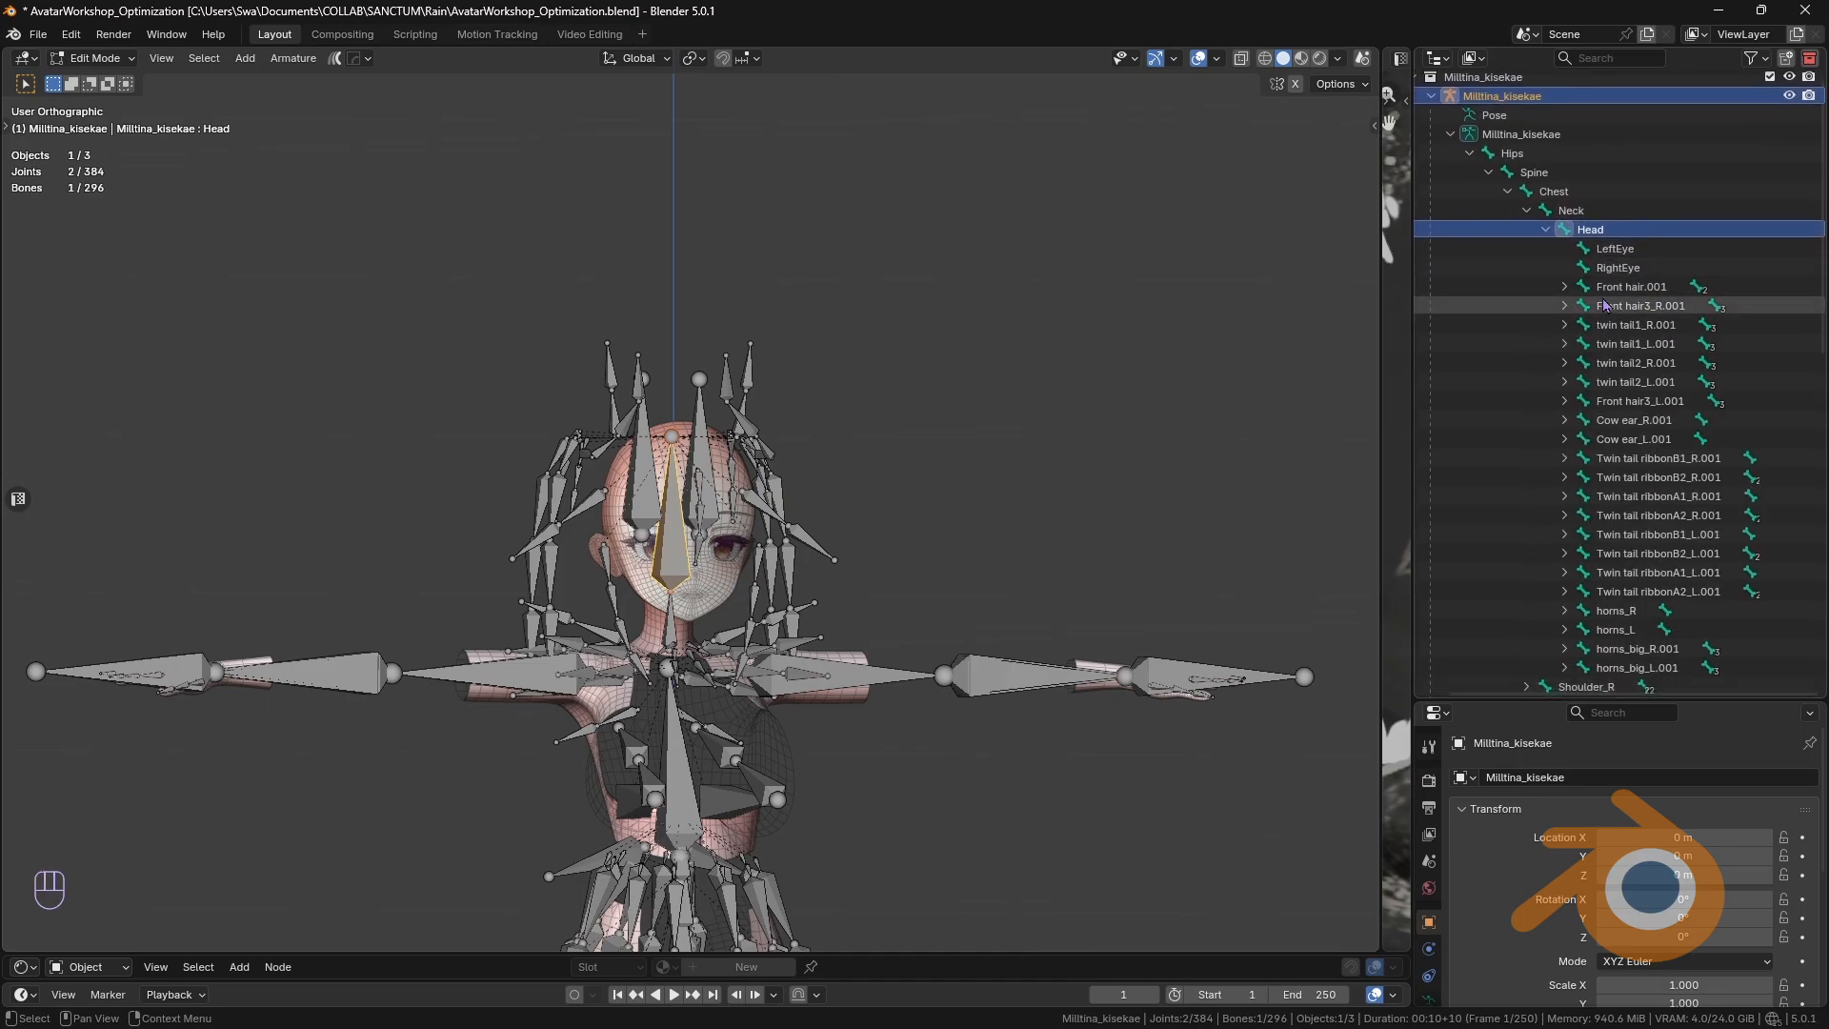
Step: Delete the hair, ear, ribbon and horn bones under Head, from Front hair.001 to horns_big_L.001, together with all their linked bones
{"action": "left_click", "coordinate": [1651, 249]}
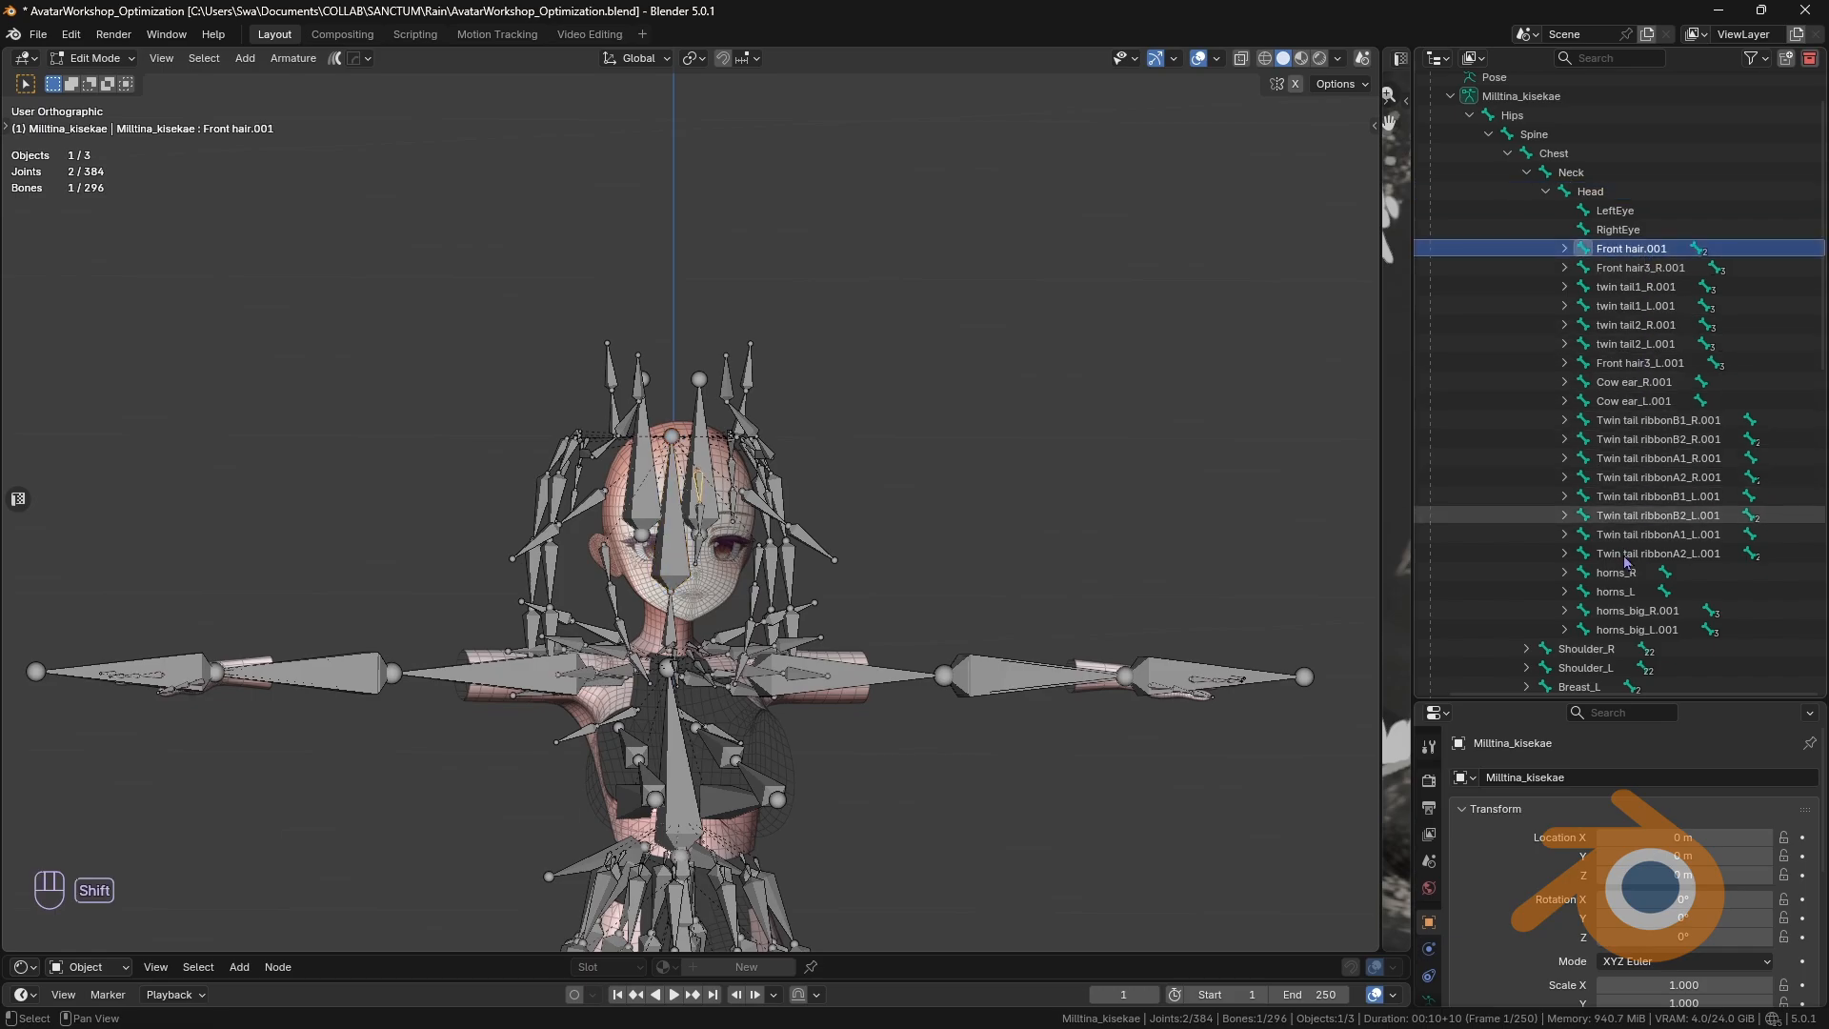
{"action": "left_click", "coordinate": [1637, 629], "text": "shift"}
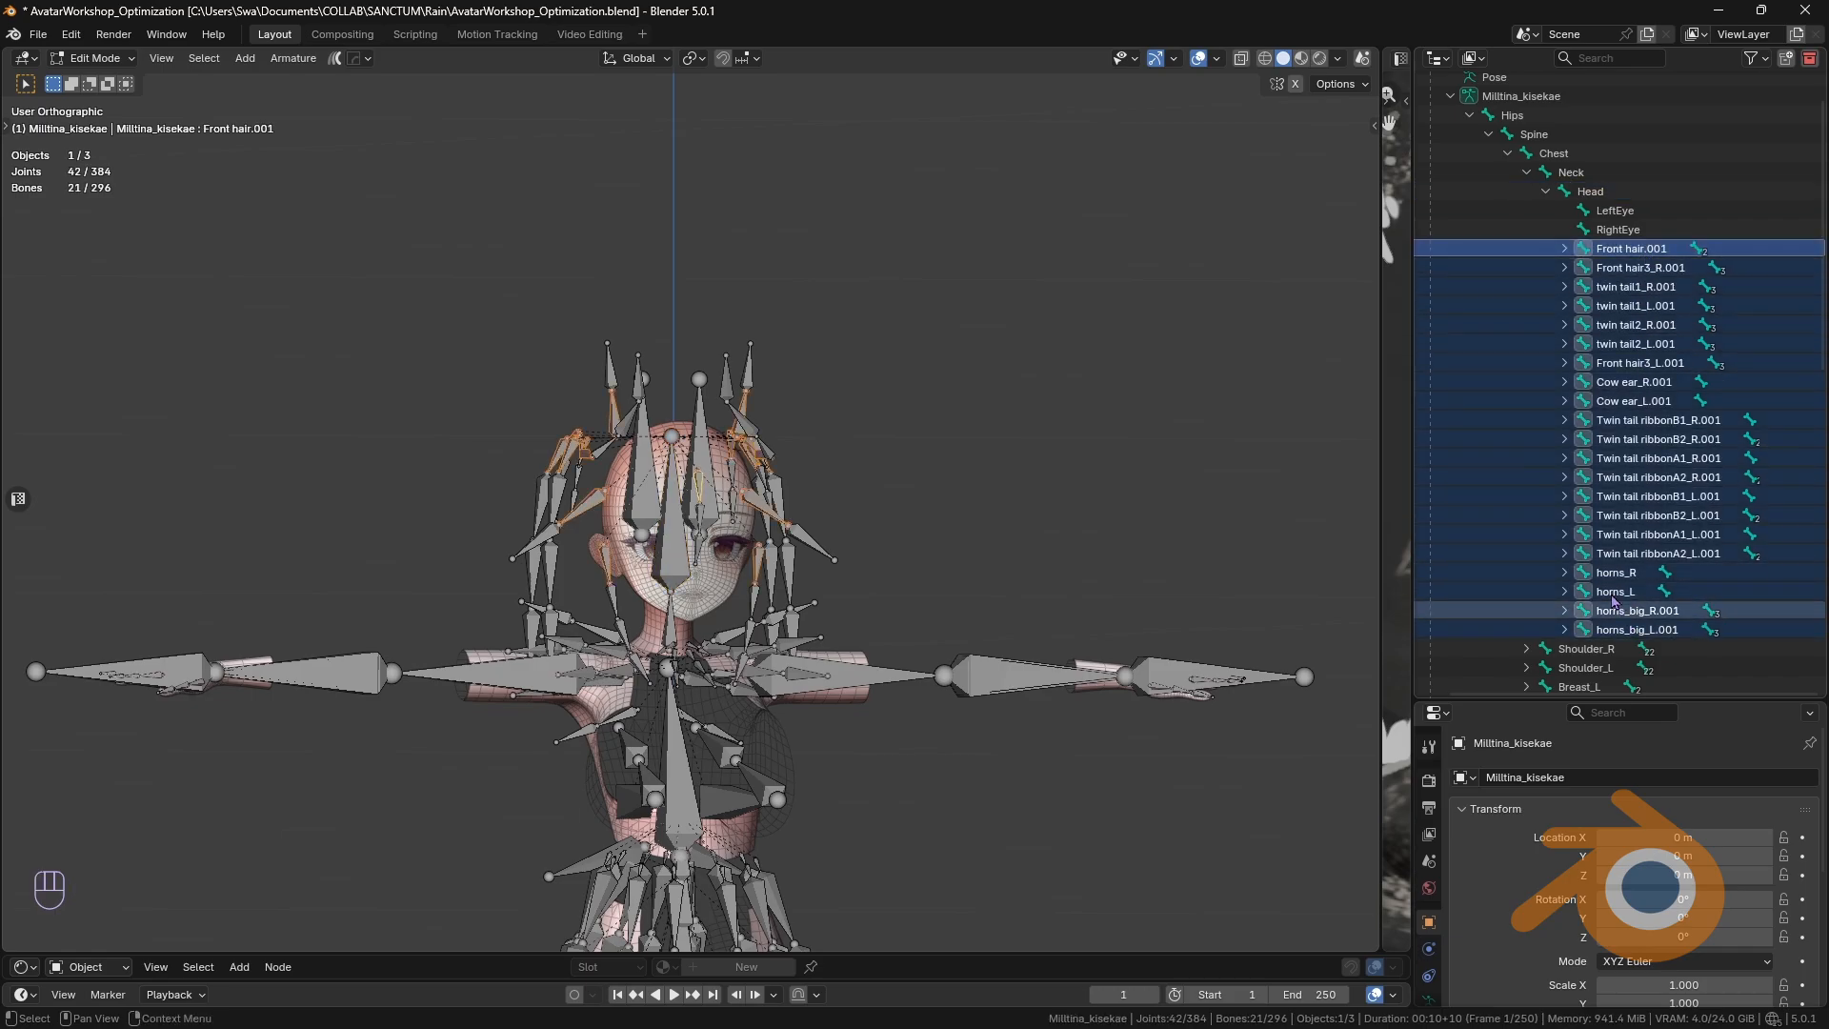
{"action": "scroll", "coordinate": [1118, 527], "scroll_direction": "up", "scroll_amount": 2}
{"action": "key", "text": "g"}
{"action": "right_click", "coordinate": [866, 291]}
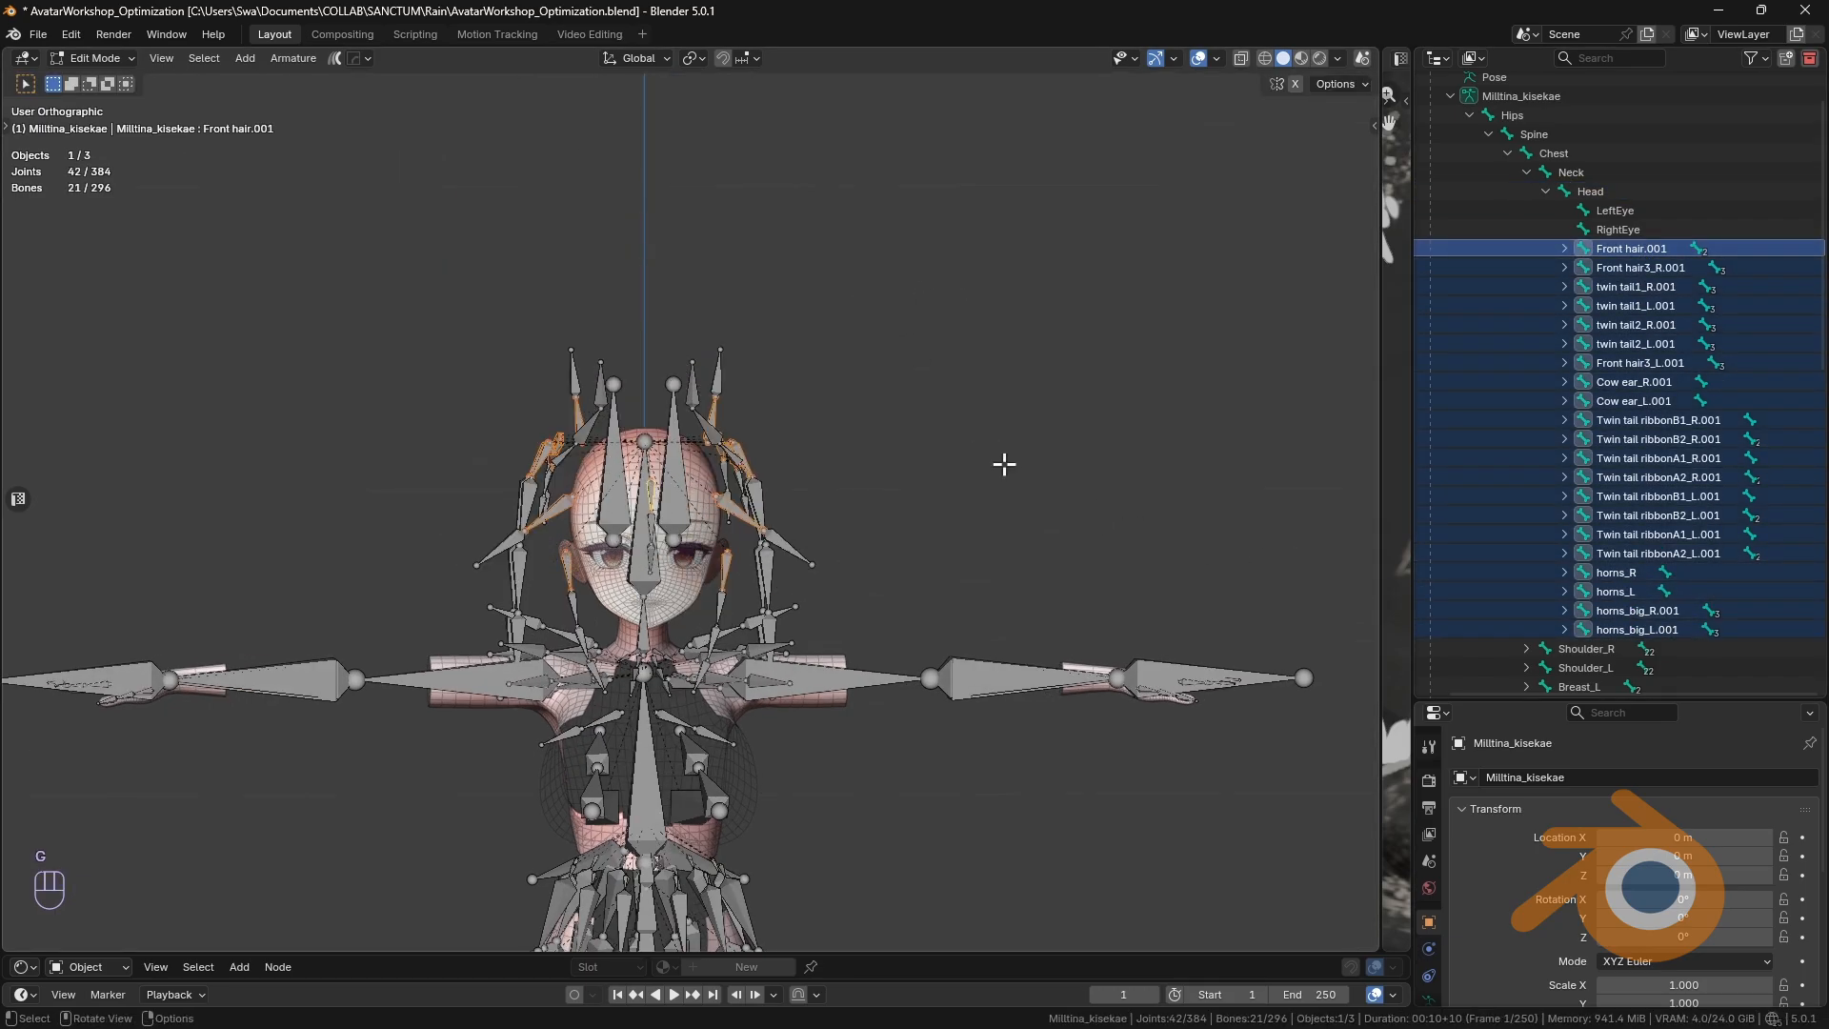
{"action": "mouse_move", "coordinate": [1004, 464]}
{"action": "middle_mouse_down"}
{"action": "mouse_move", "coordinate": [1036, 463]}
{"action": "mouse_move", "coordinate": [1029, 449]}
{"action": "middle_mouse_up"}
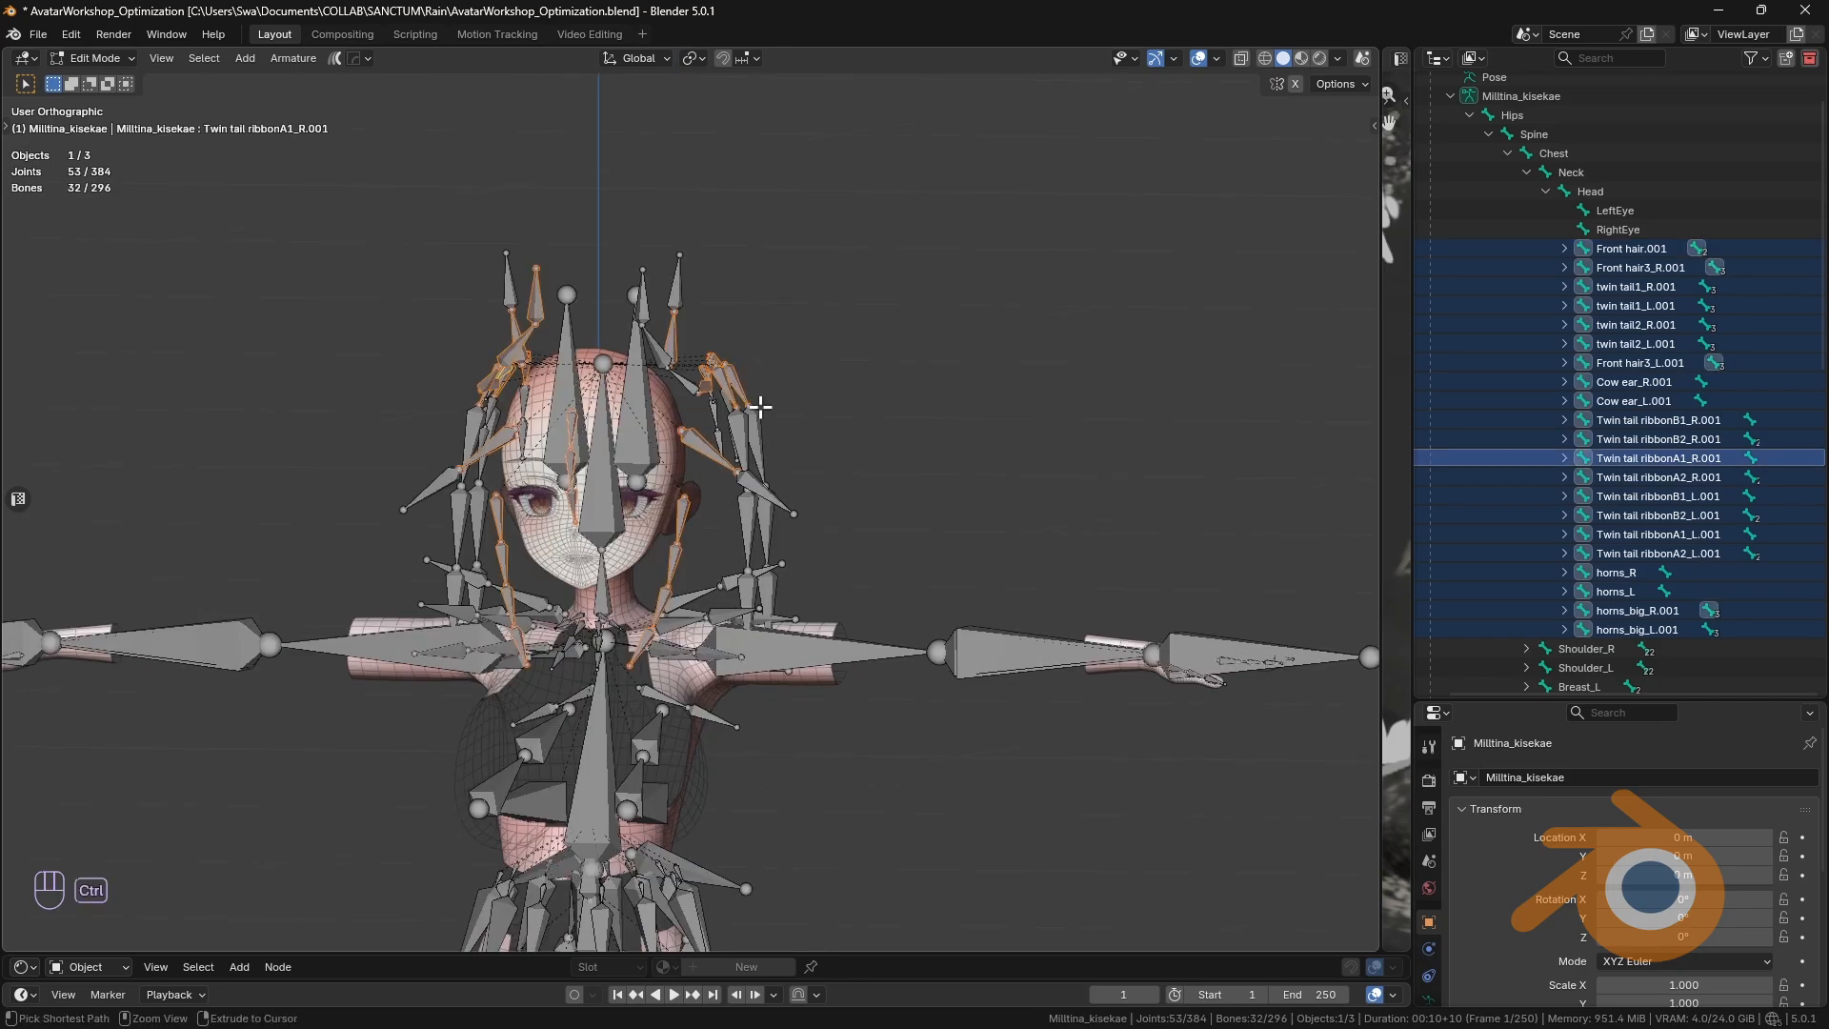
{"action": "key", "text": "ctrl+l"}
{"action": "middle_click_drag", "start_coordinate": [760, 406], "coordinate": [836, 463], "text": "shift"}
{"action": "key", "text": "g"}
{"action": "right_click", "coordinate": [615, 230]}
{"action": "key", "text": "g"}
{"action": "right_click", "coordinate": [1032, 315]}
{"action": "middle_click_drag", "start_coordinate": [1015, 379], "coordinate": [959, 380]}
{"action": "key", "text": "x"}
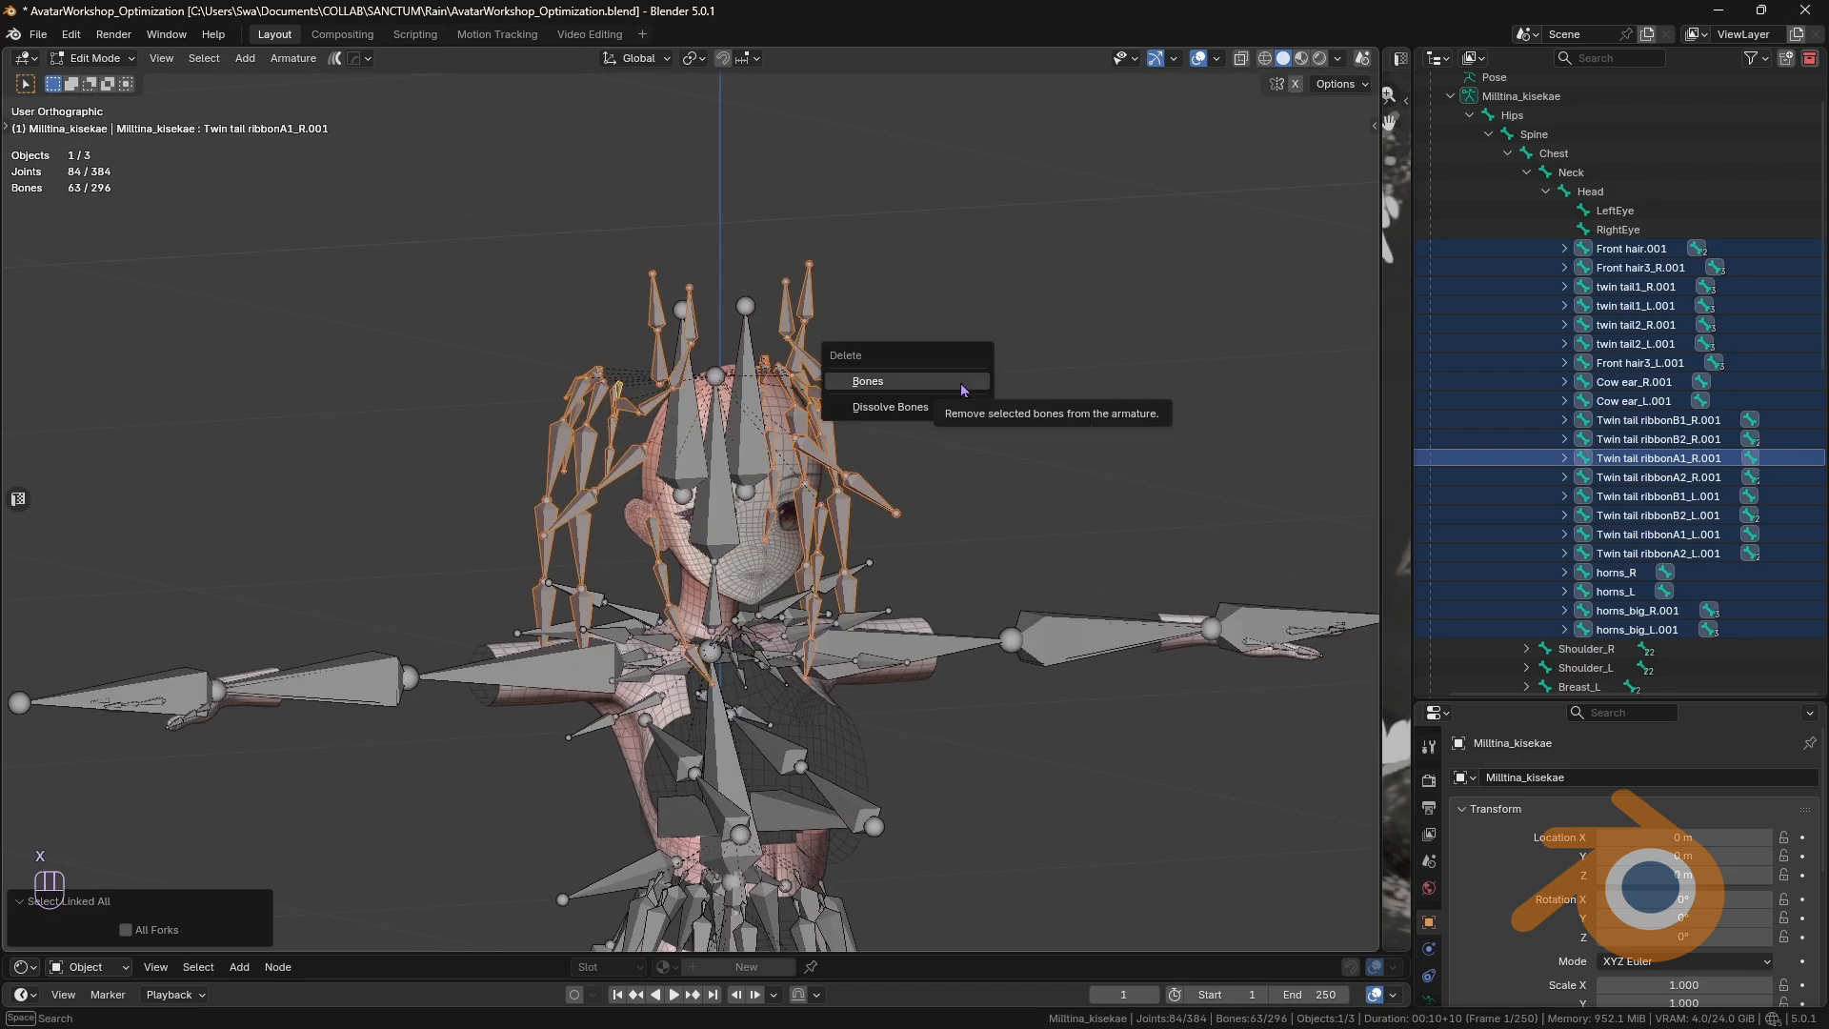
{"action": "left_click", "coordinate": [962, 381]}
Step: Delete all Ruffle and Ribbon bones under Chest, from Ruffle_R.003 to Ruffle_L.006, together with their linked bones
{"action": "scroll", "coordinate": [837, 453], "scroll_direction": "up", "scroll_amount": 5}
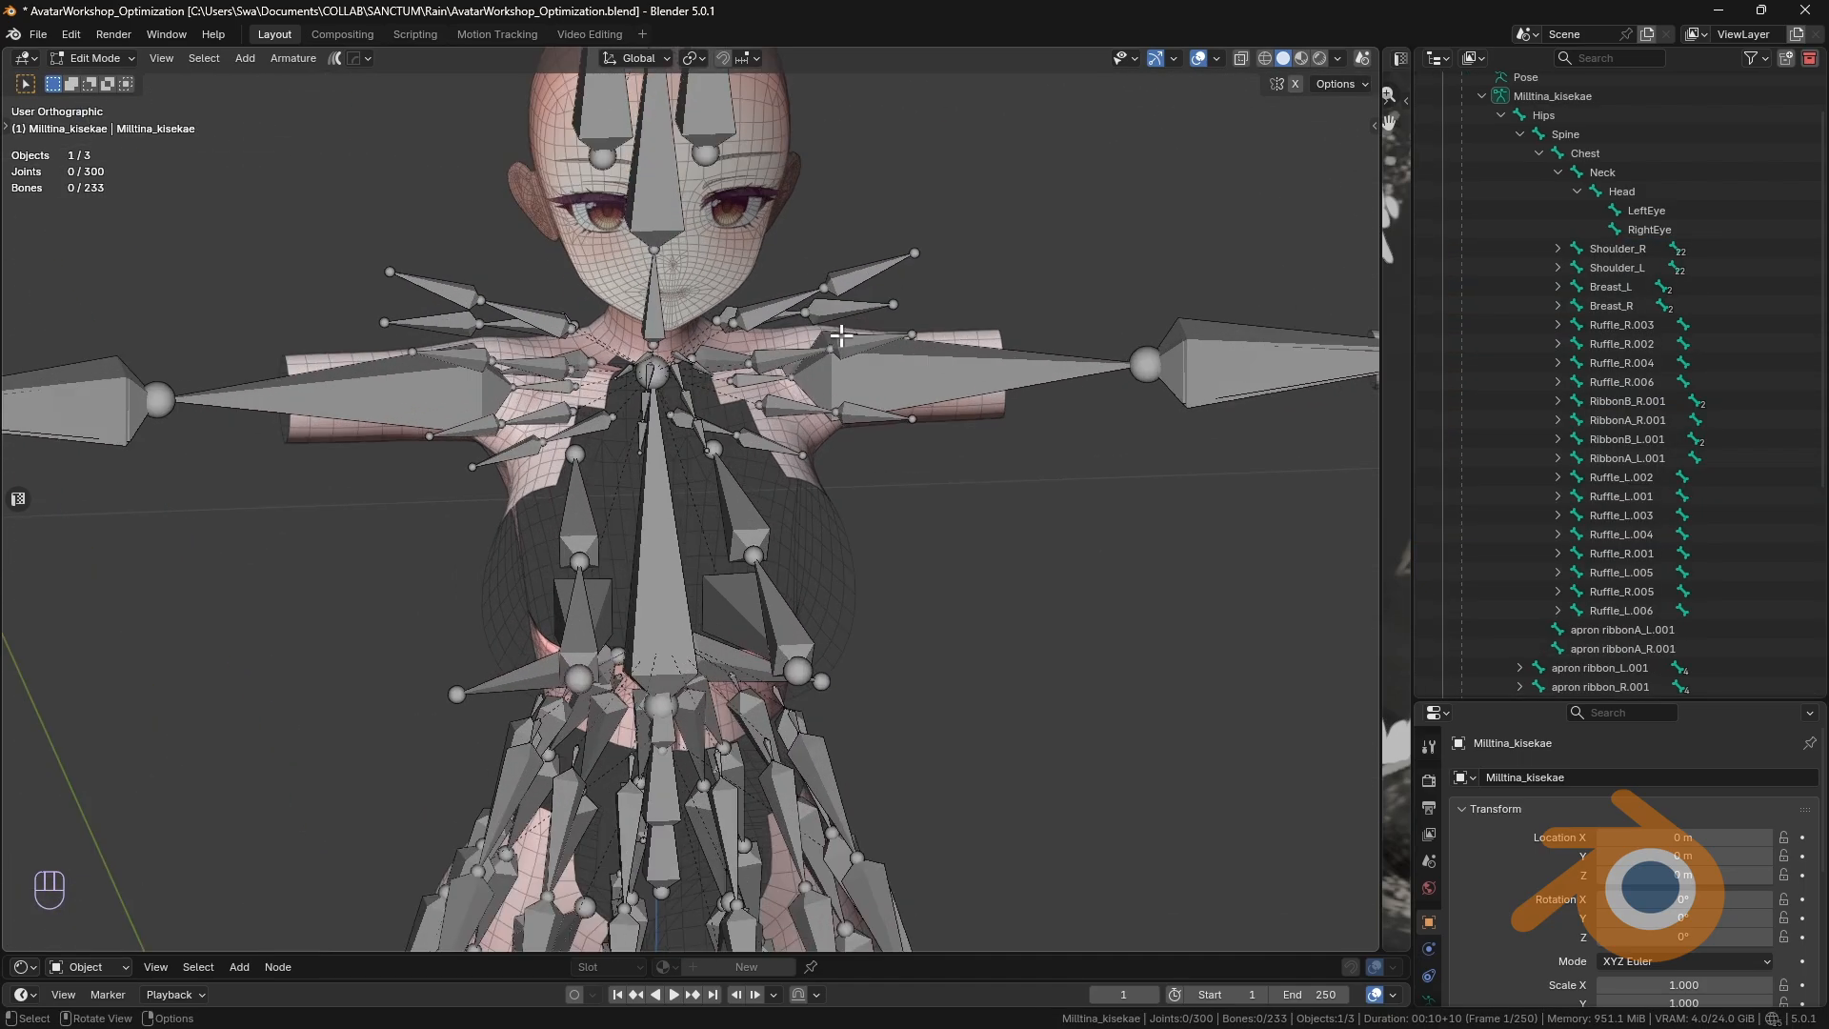
{"action": "middle_click_drag", "start_coordinate": [841, 334], "coordinate": [1204, 447], "text": "shift"}
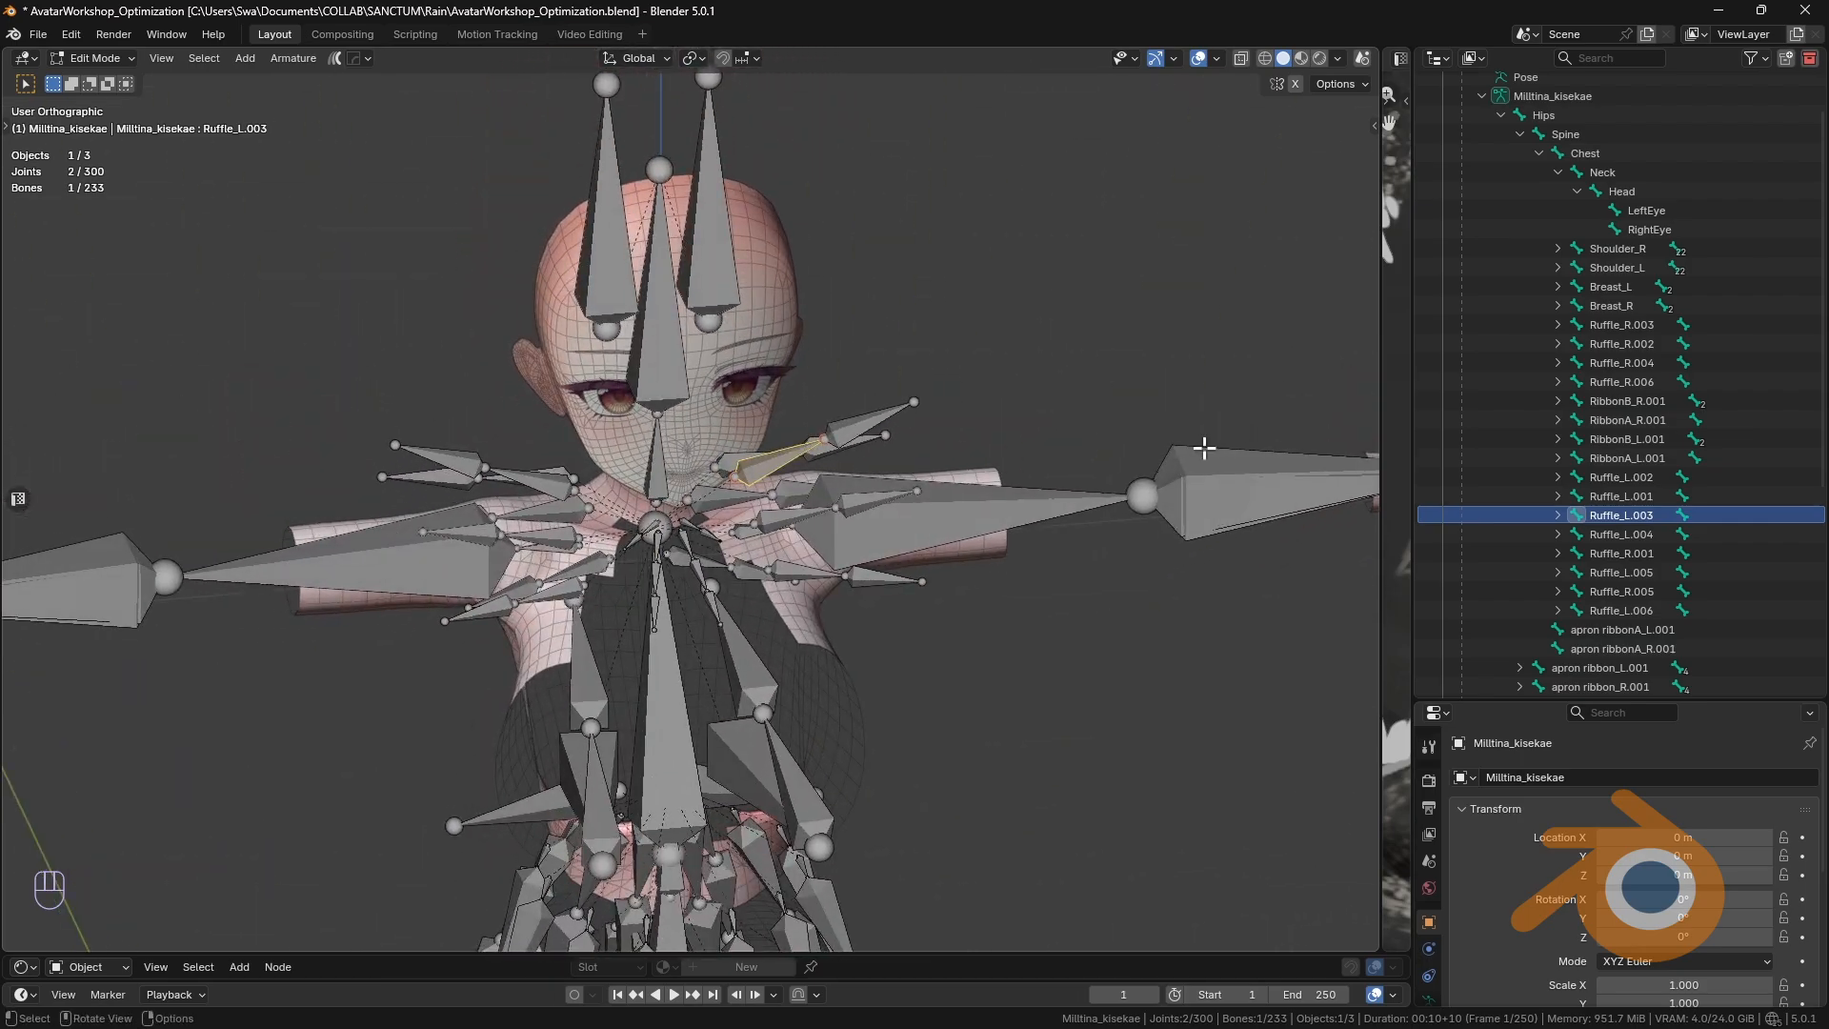
{"action": "left_click", "coordinate": [1623, 611]}
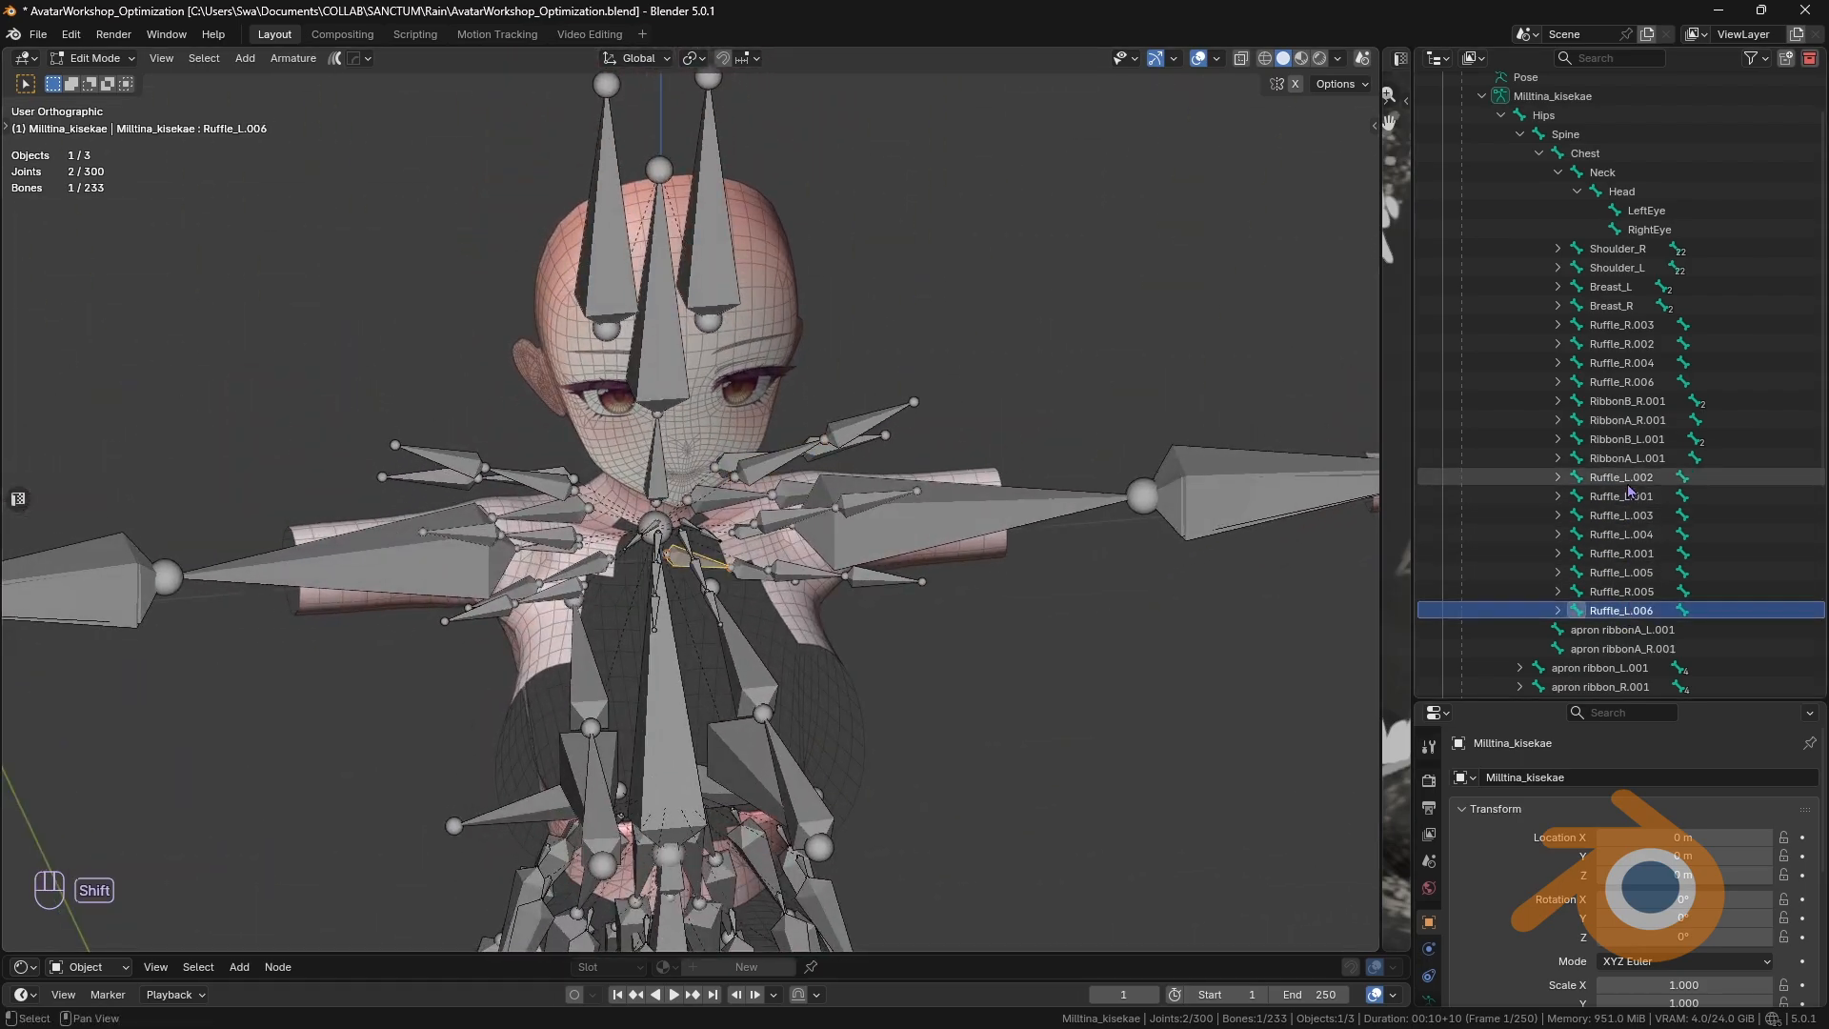
{"action": "left_click", "coordinate": [1627, 401], "text": "shift"}
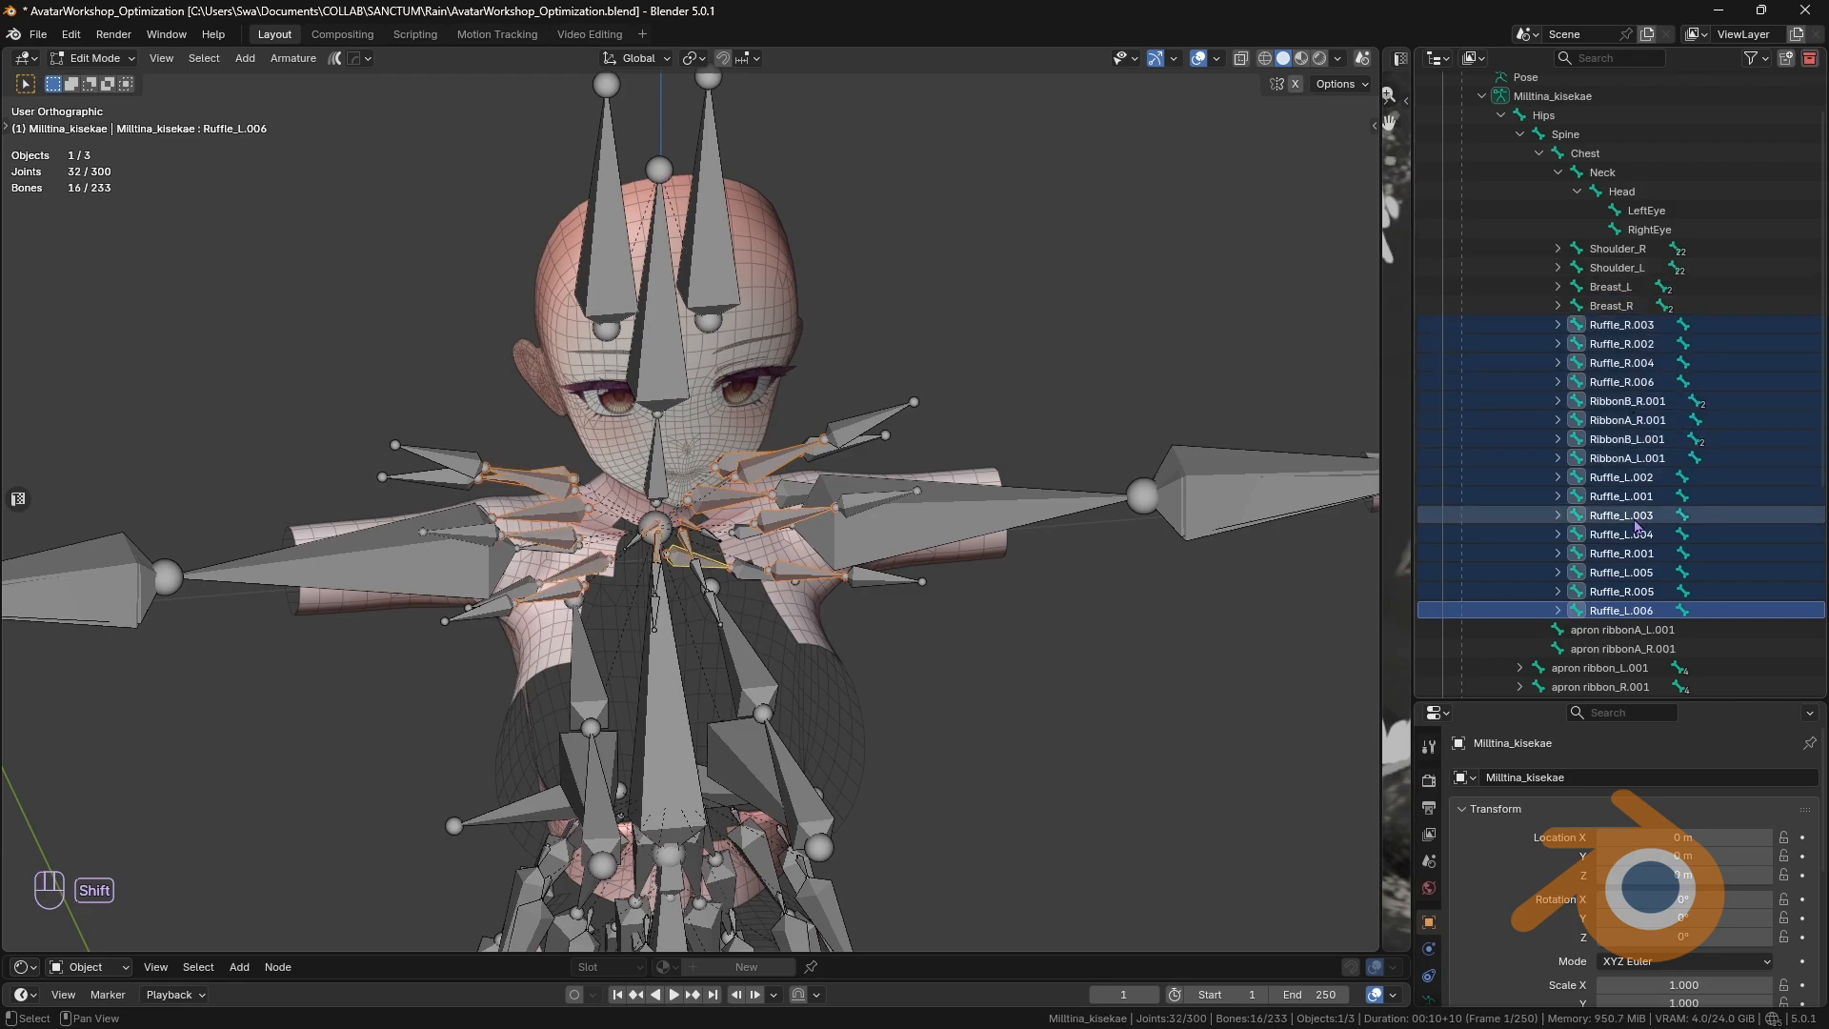
{"action": "middle_click_drag", "start_coordinate": [1092, 545], "coordinate": [878, 339]}
{"action": "key", "text": "shift+g"}
{"action": "left_click", "coordinate": [931, 434]}
{"action": "key", "text": "ctrl+l"}
{"action": "key", "text": "g"}
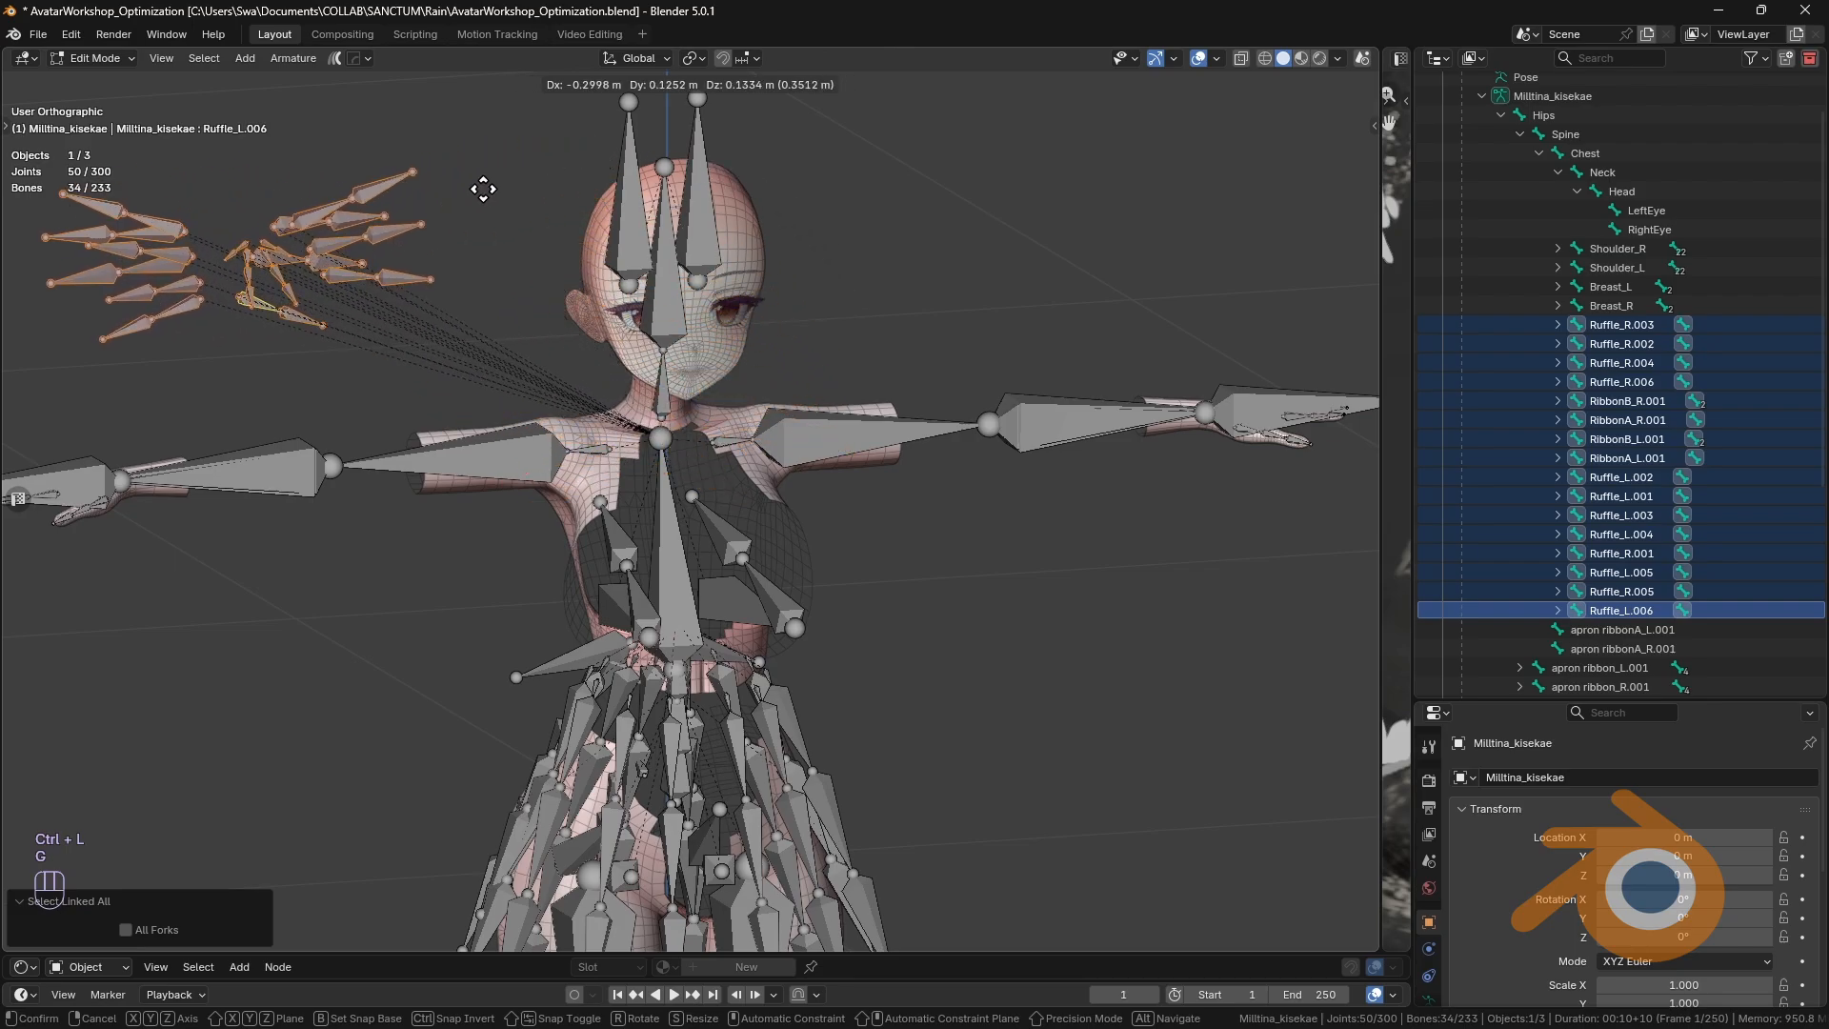
{"action": "left_click", "coordinate": [533, 162]}
{"action": "middle_click_drag", "start_coordinate": [534, 162], "coordinate": [746, 360]}
{"action": "key", "text": "x"}
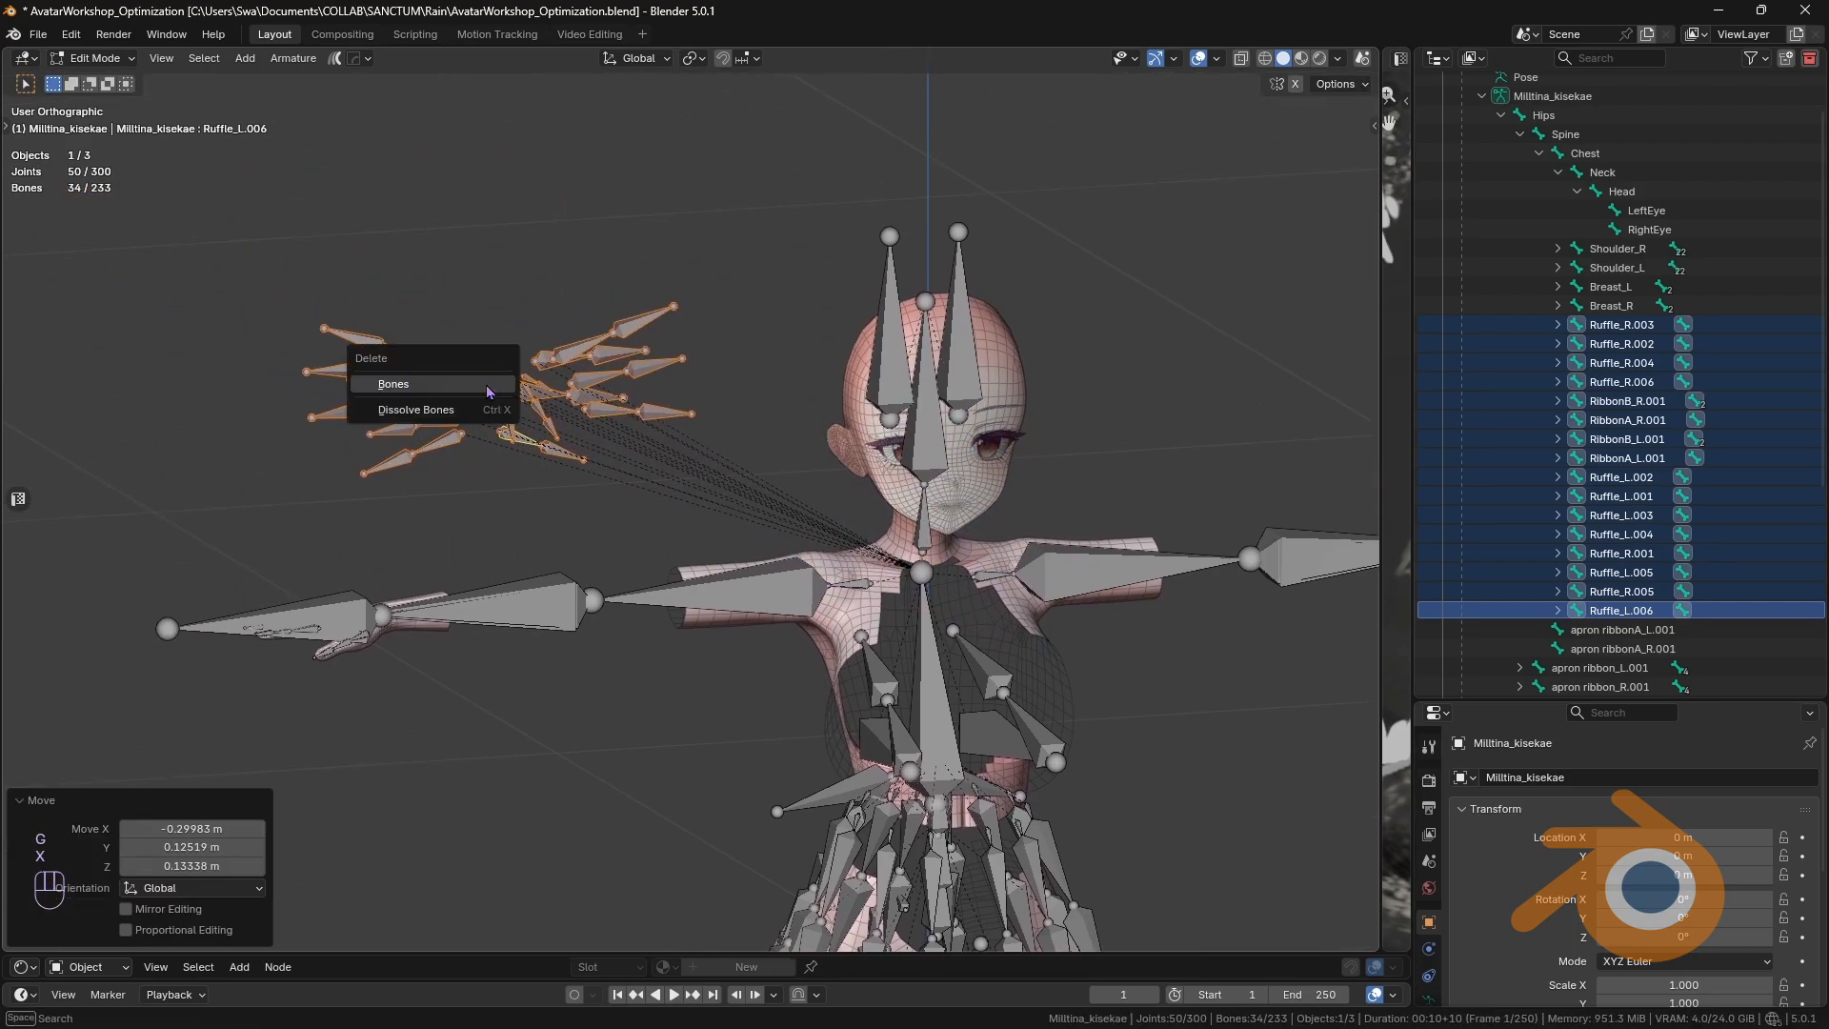
{"action": "left_click", "coordinate": [411, 386]}
Step: Delete the apron ribbonA_L.001 and apron ribbonA_R.001 bones at the waist
{"action": "middle_click_drag", "start_coordinate": [448, 380], "coordinate": [854, 419]}
{"action": "scroll", "coordinate": [901, 513], "scroll_direction": "down", "scroll_amount": 3}
{"action": "middle_click_drag", "start_coordinate": [943, 539], "coordinate": [898, 380], "text": "shift"}
{"action": "scroll", "coordinate": [927, 408], "scroll_direction": "up", "scroll_amount": 3}
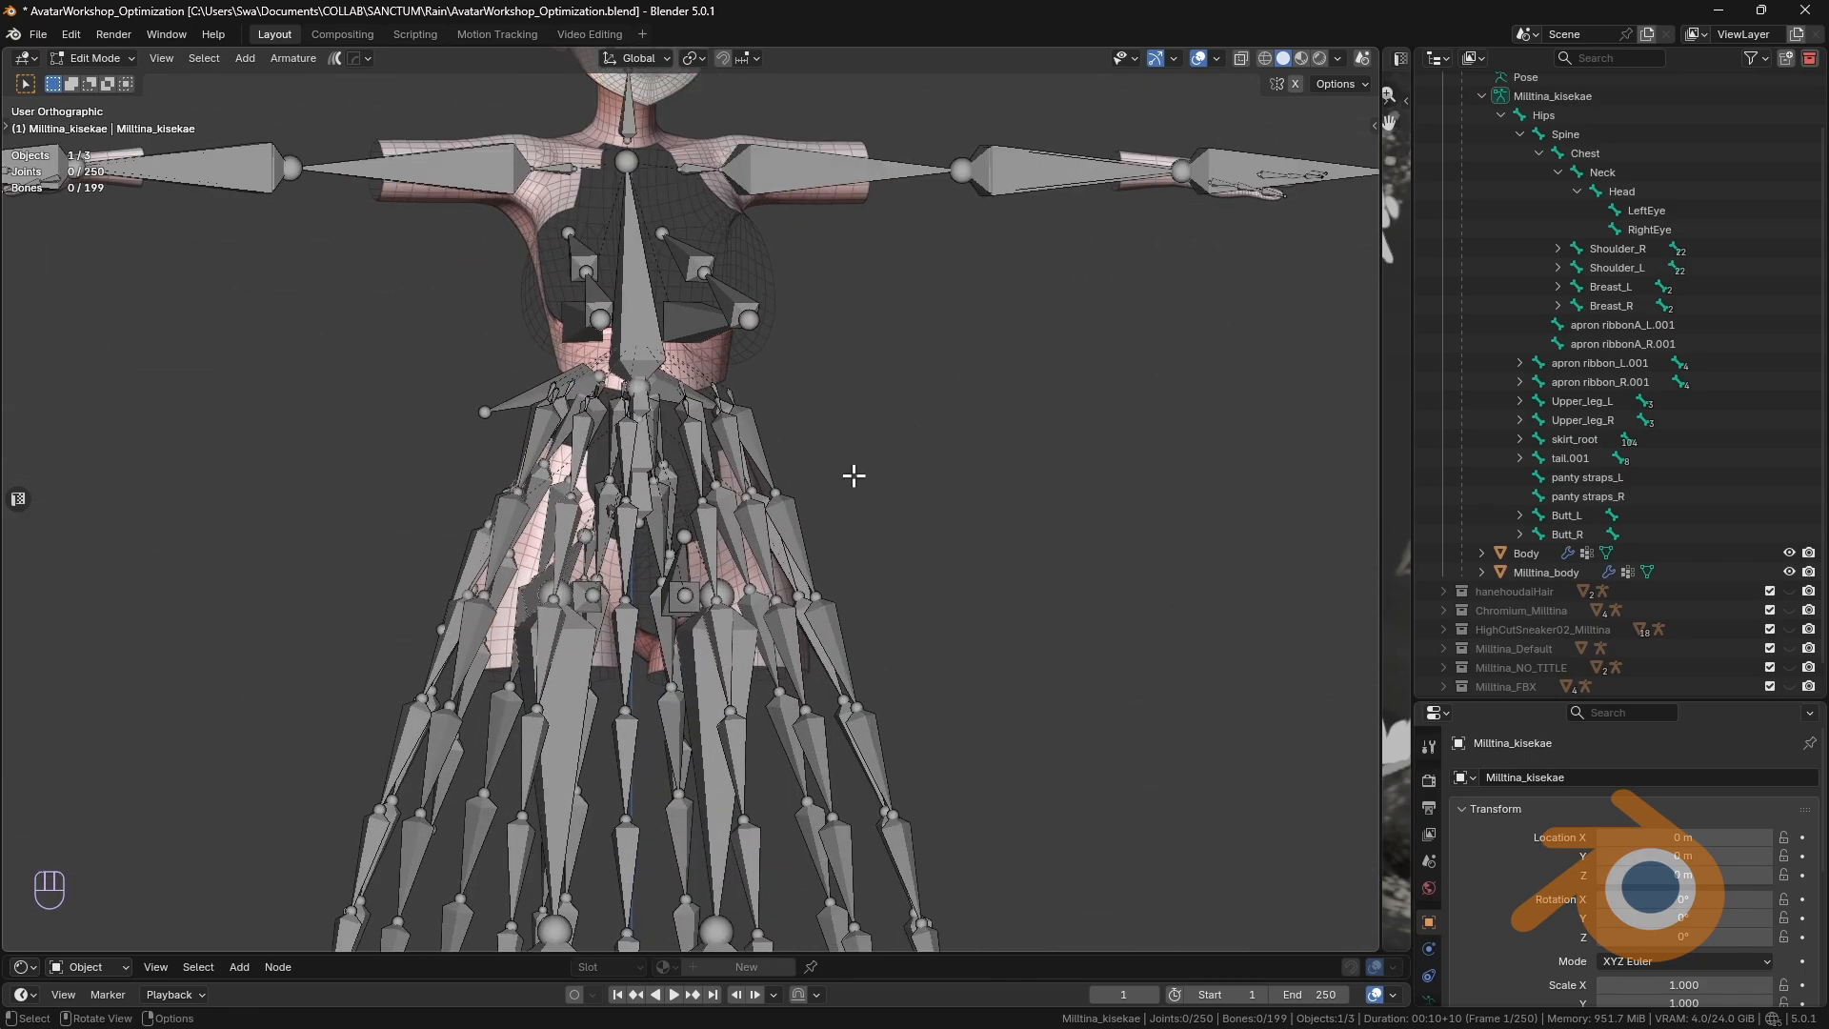
{"action": "scroll", "coordinate": [931, 653], "scroll_direction": "down", "scroll_amount": 4}
{"action": "middle_click_drag", "start_coordinate": [923, 567], "coordinate": [900, 448], "text": "shift"}
{"action": "scroll", "coordinate": [935, 494], "scroll_direction": "up", "scroll_amount": 4}
{"action": "middle_click_drag", "start_coordinate": [900, 448], "coordinate": [883, 583]}
{"action": "scroll", "coordinate": [883, 583], "scroll_direction": "up", "scroll_amount": 2}
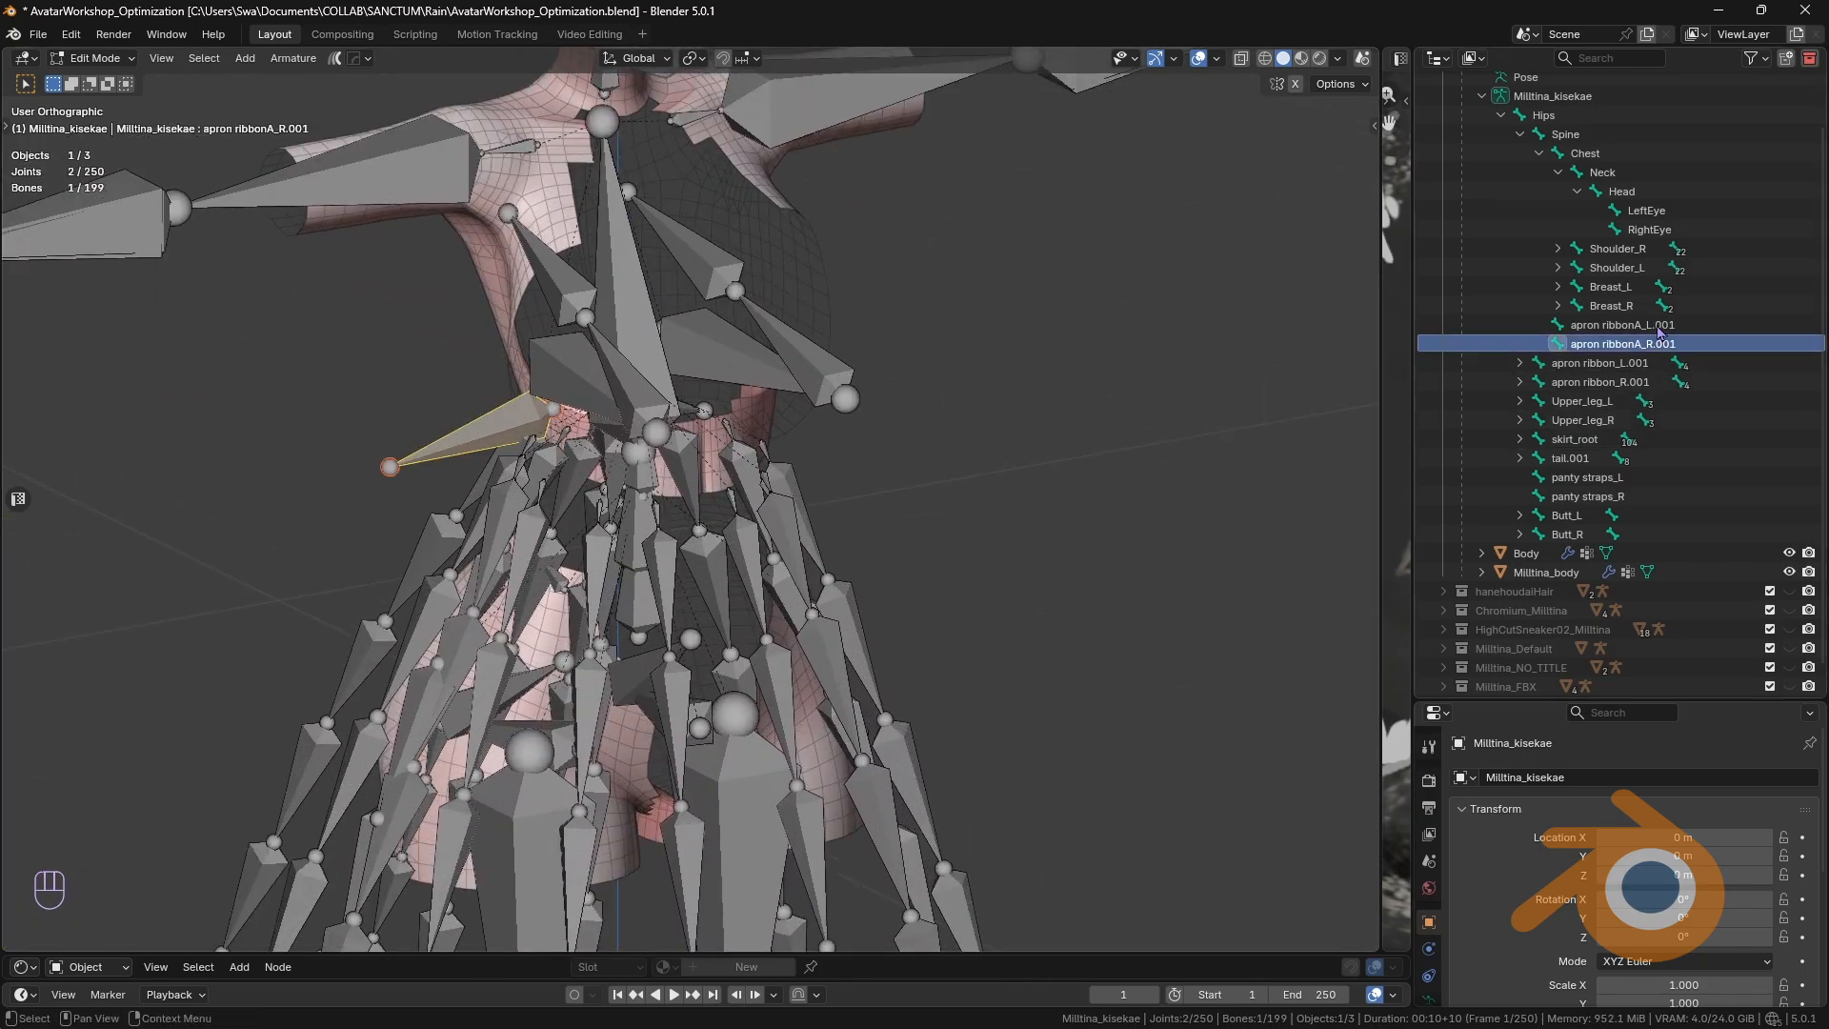
{"action": "left_click", "coordinate": [1619, 325], "text": "ctrl"}
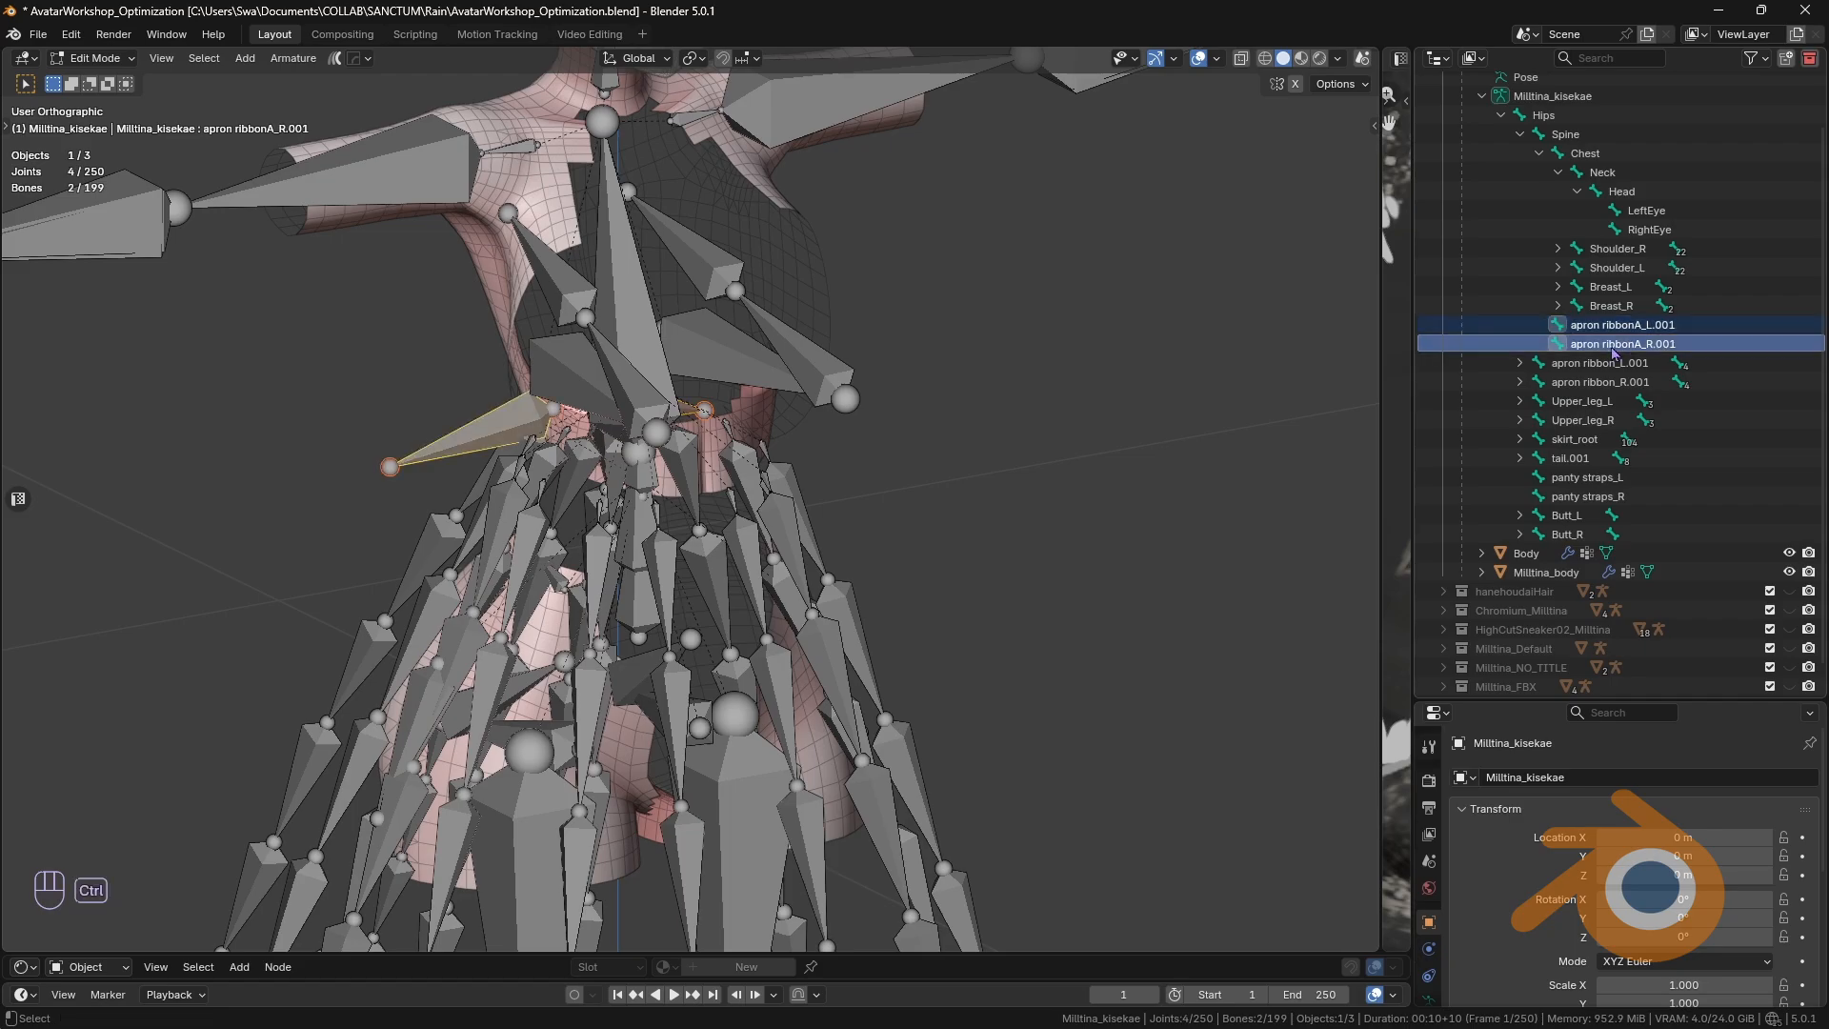
{"action": "left_click", "coordinate": [1138, 393]}
{"action": "middle_click_drag", "start_coordinate": [1107, 420], "coordinate": [1055, 509]}
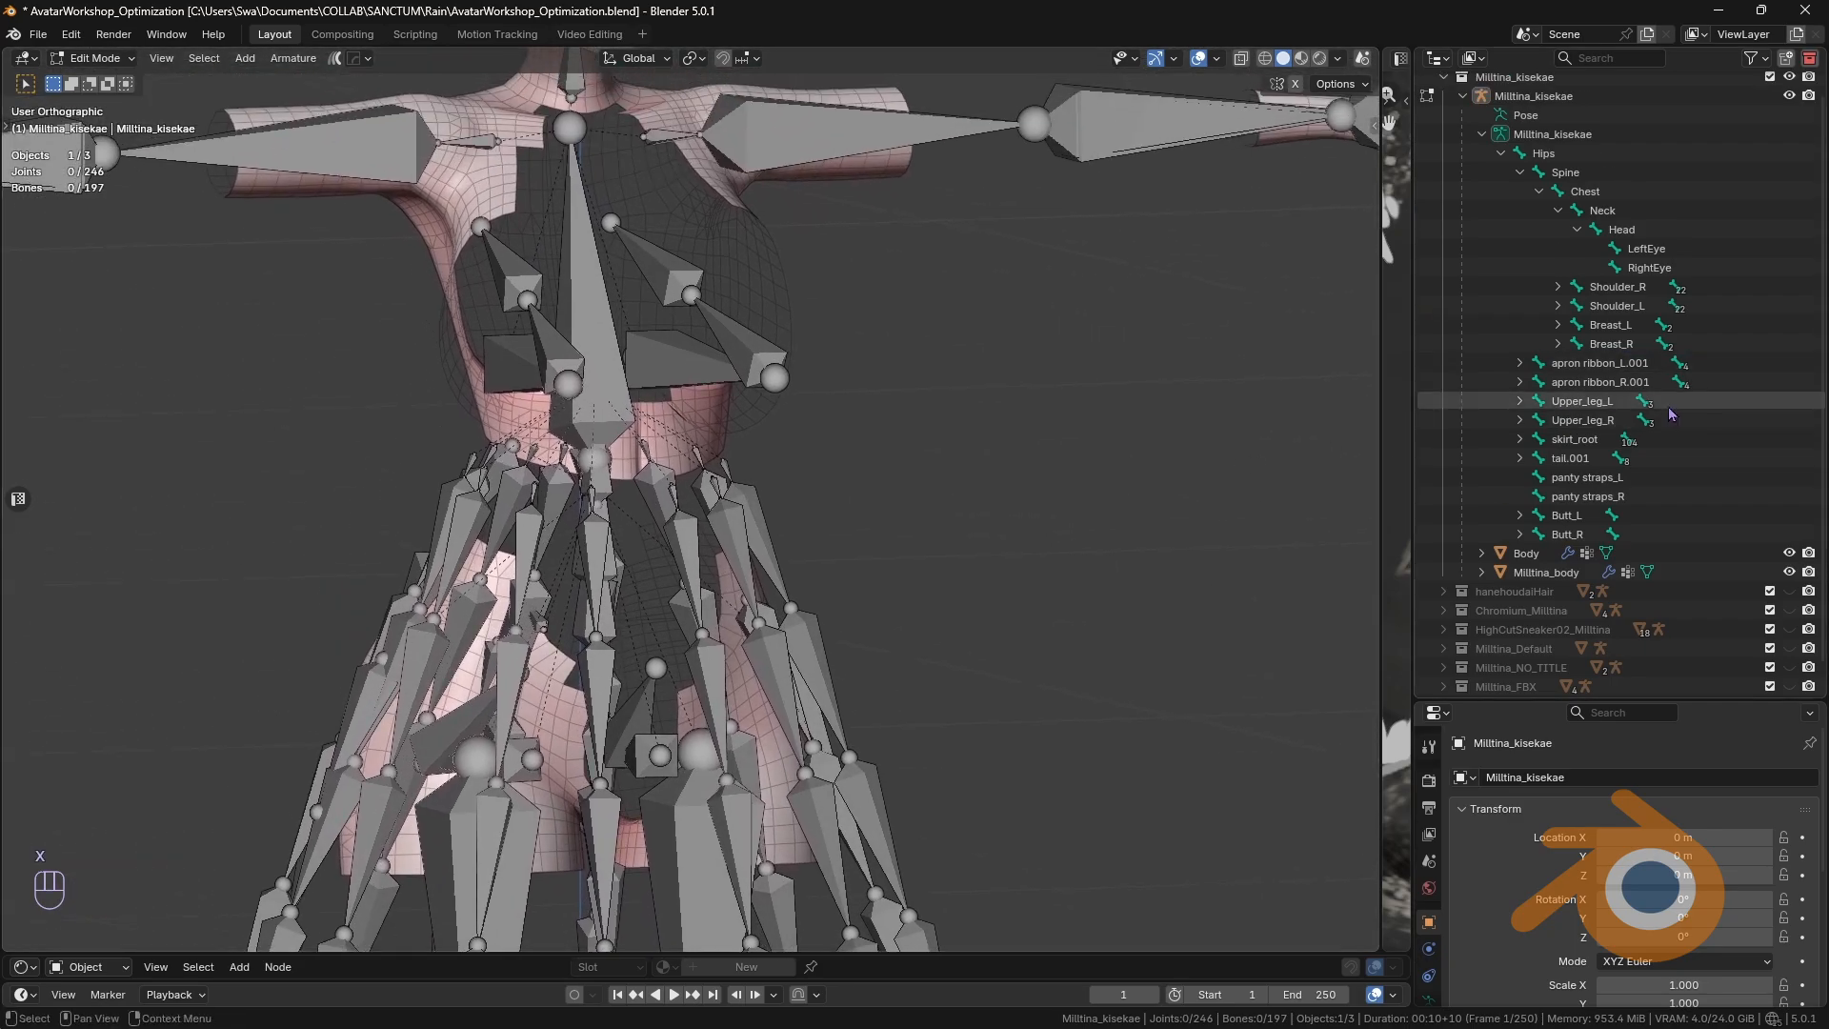
Step: Delete the apron ribbon_R.001 bone together with its whole chain of child bones
{"action": "left_click", "coordinate": [1592, 385]}
{"action": "key", "text": "shift+g"}
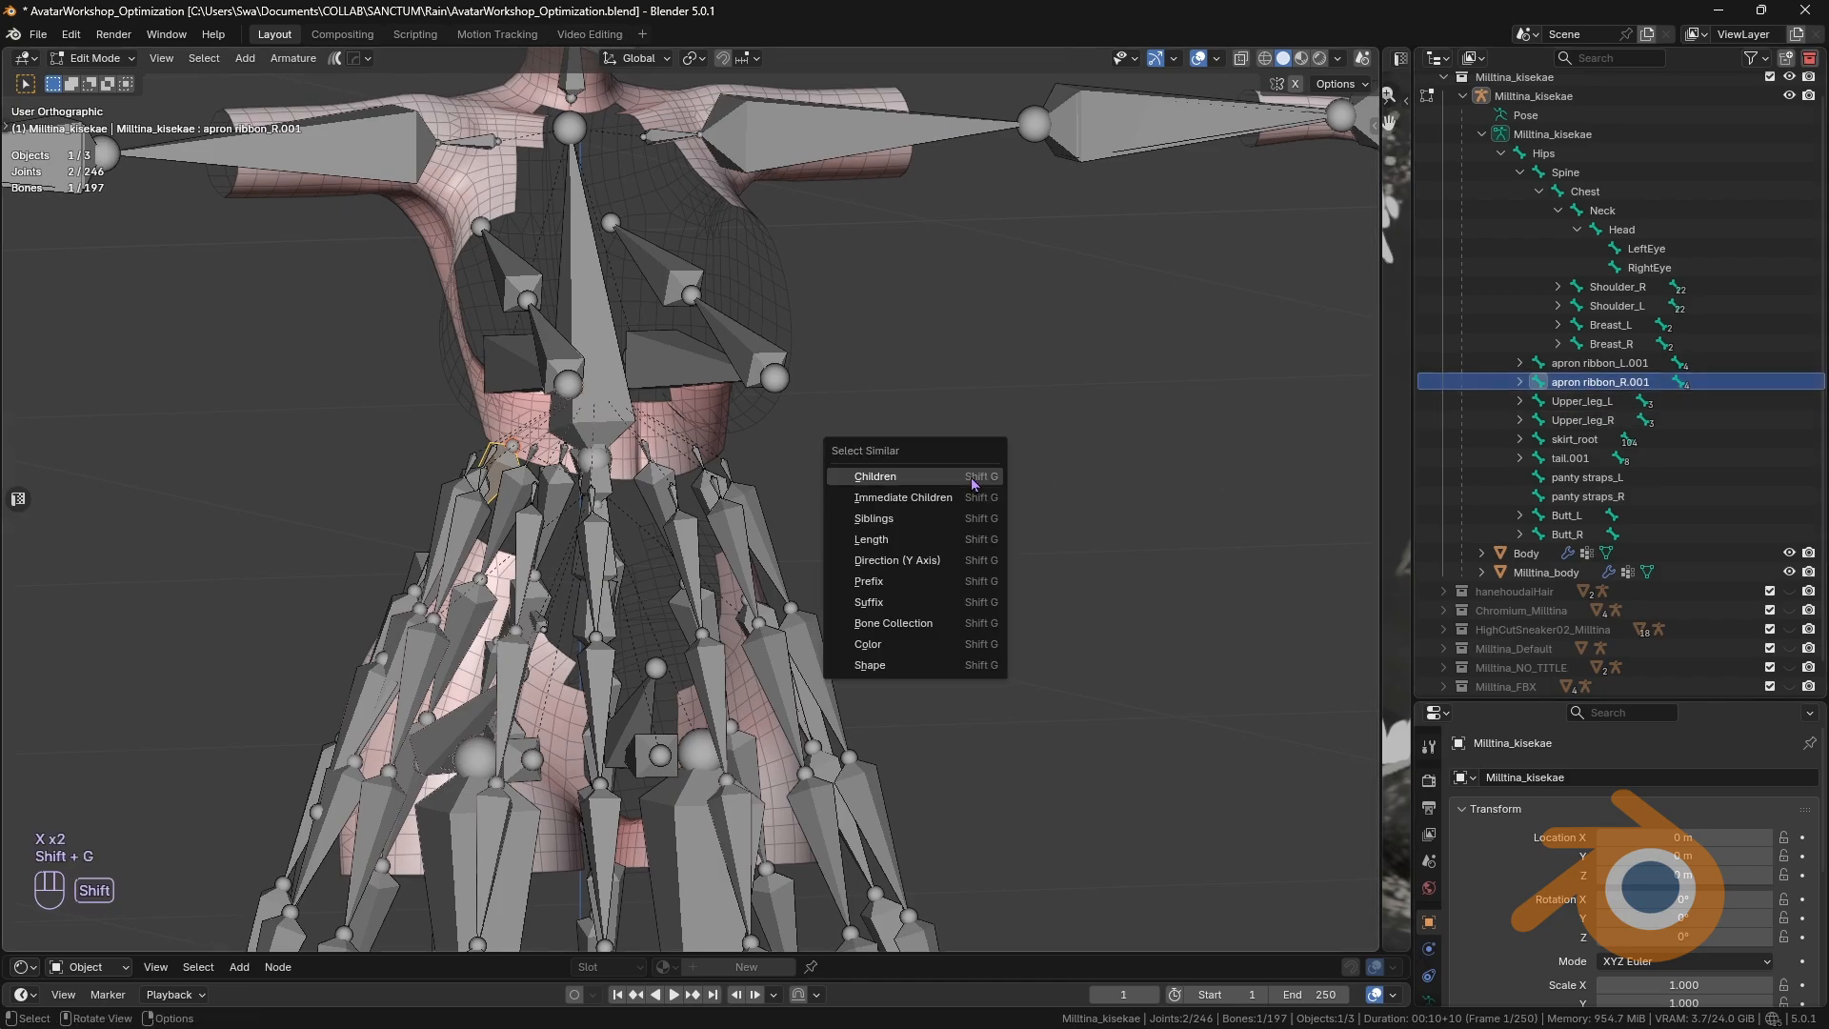
{"action": "left_click", "coordinate": [971, 477]}
{"action": "key", "text": "shift+g"}
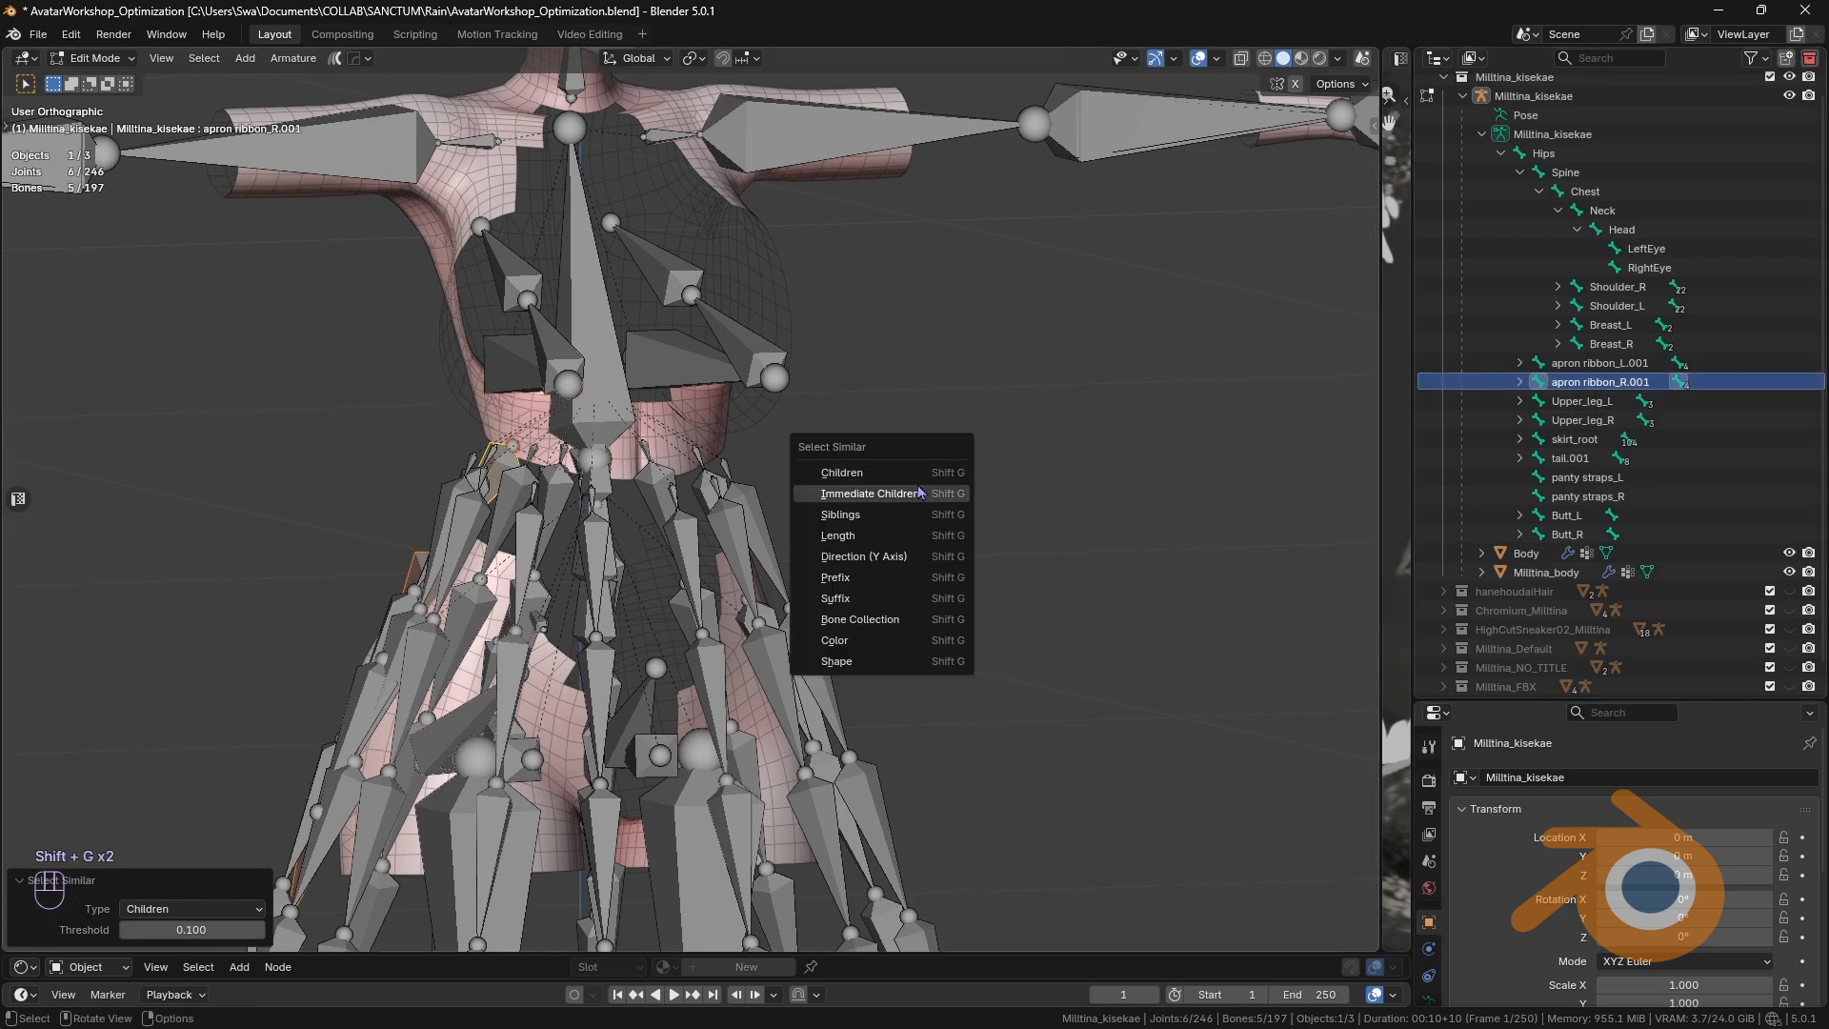
{"action": "left_click", "coordinate": [914, 488]}
{"action": "scroll", "coordinate": [914, 482], "scroll_direction": "down", "scroll_amount": 4}
{"action": "middle_click_drag", "start_coordinate": [915, 482], "coordinate": [1446, 347]}
{"action": "key", "text": "ctrl+l"}
{"action": "key", "text": "x"}
{"action": "left_click", "coordinate": [1032, 470]}
Step: Delete the apron ribbon_L.001 bone together with its linked bones
{"action": "left_click", "coordinate": [1619, 368]}
{"action": "middle_click_drag", "start_coordinate": [1047, 447], "coordinate": [904, 470]}
{"action": "key", "text": "ctrl+l"}
{"action": "key", "text": "x"}
{"action": "left_click", "coordinate": [985, 465]}
Step: Delete the skirt_root bone together with all its children
{"action": "left_click", "coordinate": [758, 492]}
{"action": "middle_click_drag", "start_coordinate": [758, 491], "coordinate": [894, 493]}
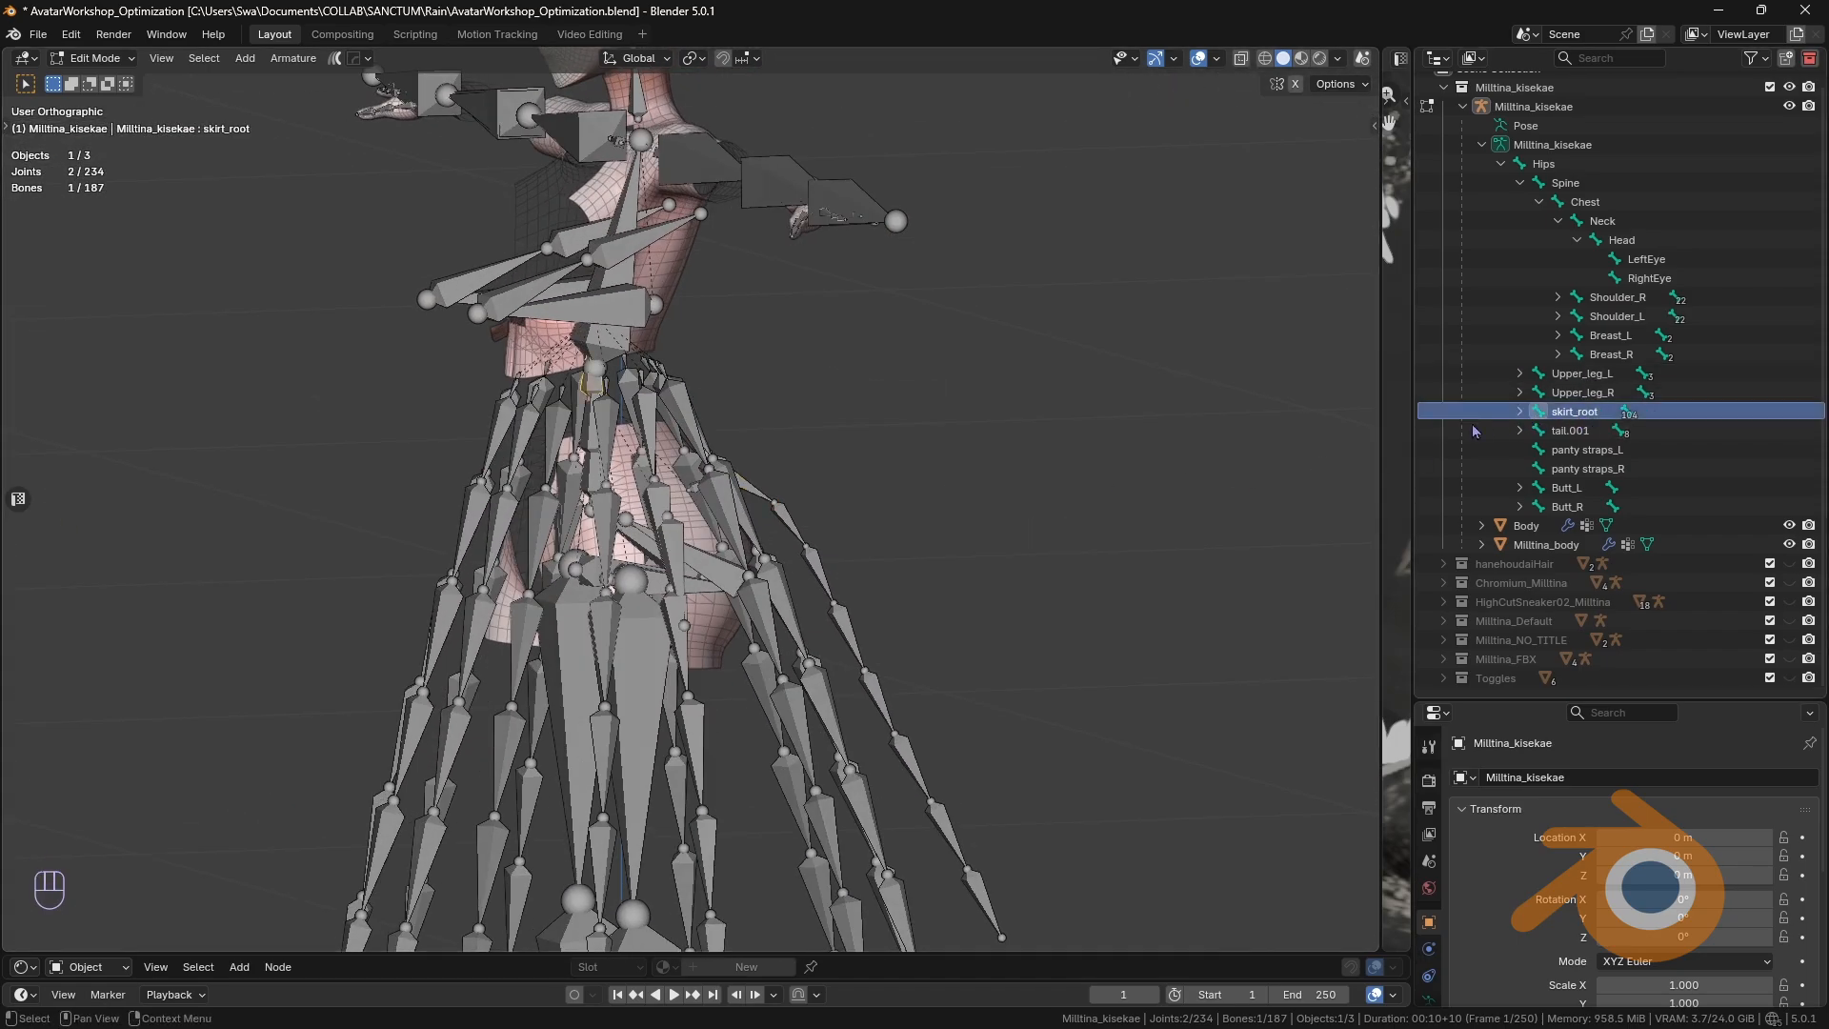
{"action": "middle_click_drag", "start_coordinate": [1000, 424], "coordinate": [1039, 496]}
{"action": "key", "text": "ctrl+l"}
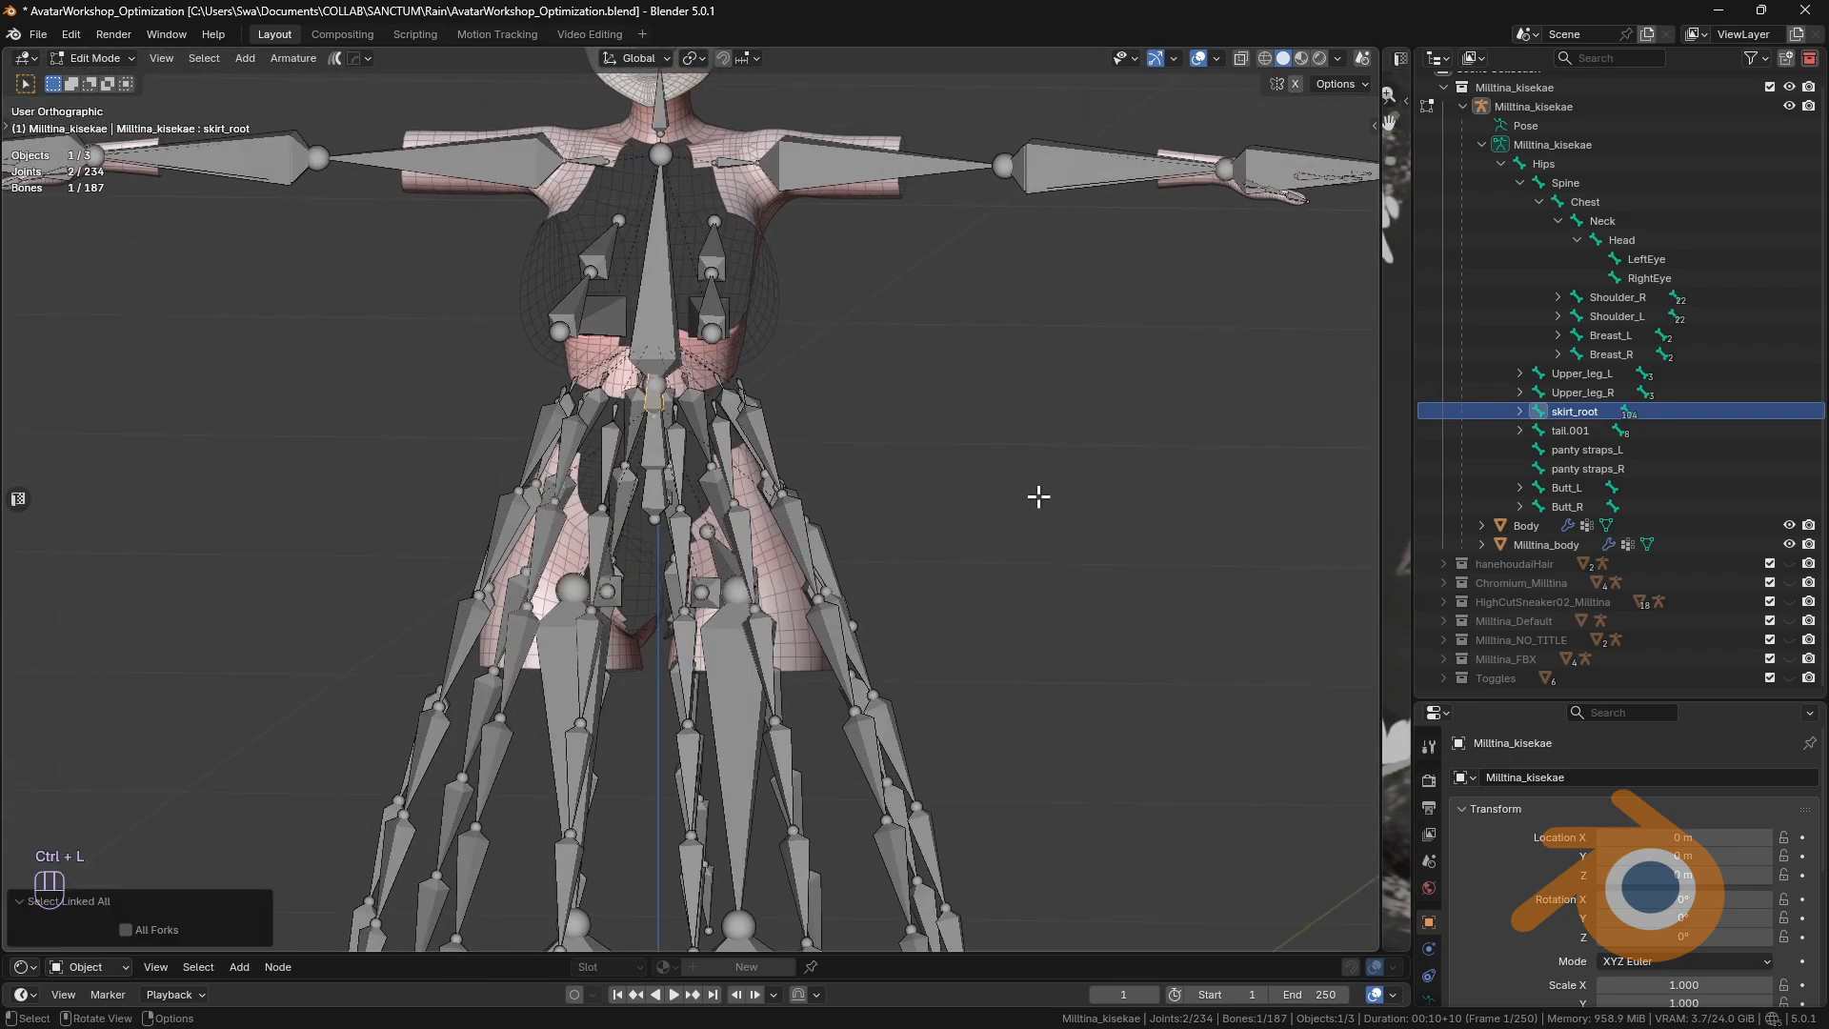
{"action": "key", "text": "shift+g"}
{"action": "left_click", "coordinate": [1035, 476]}
{"action": "scroll", "coordinate": [1029, 474], "scroll_direction": "down", "scroll_amount": 4}
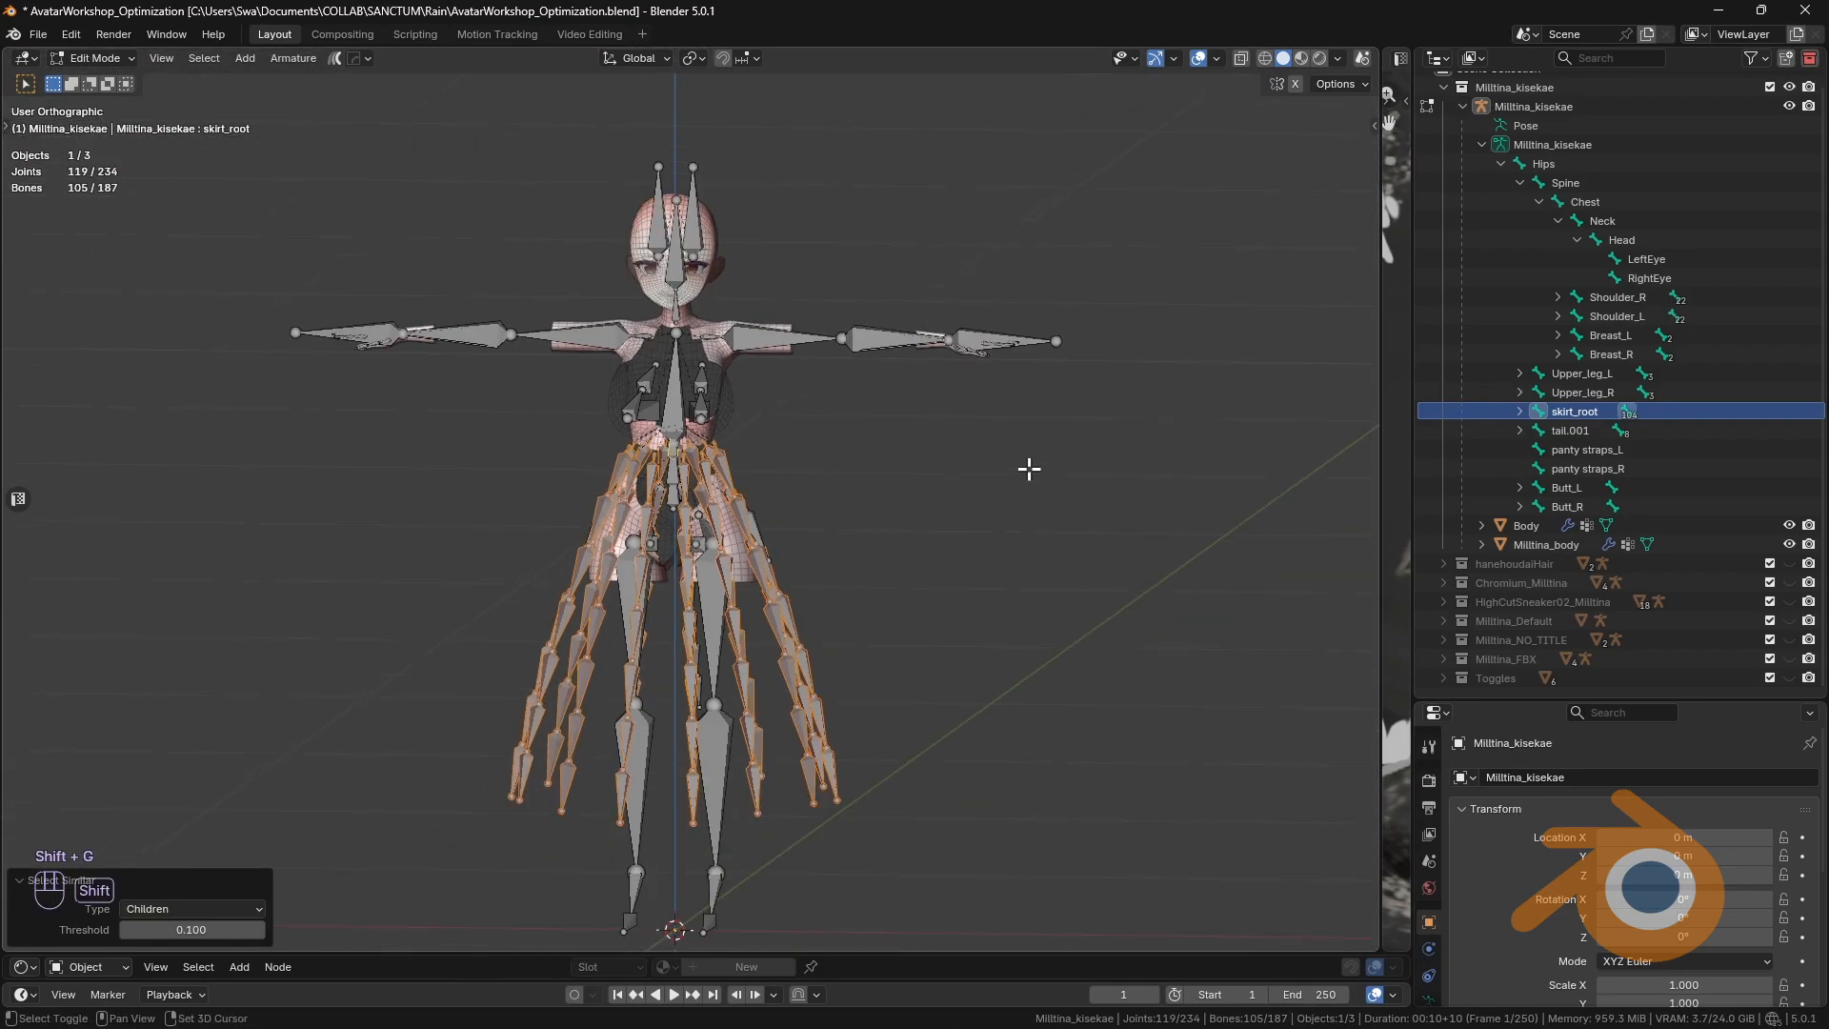
{"action": "left_click", "coordinate": [1024, 404]}
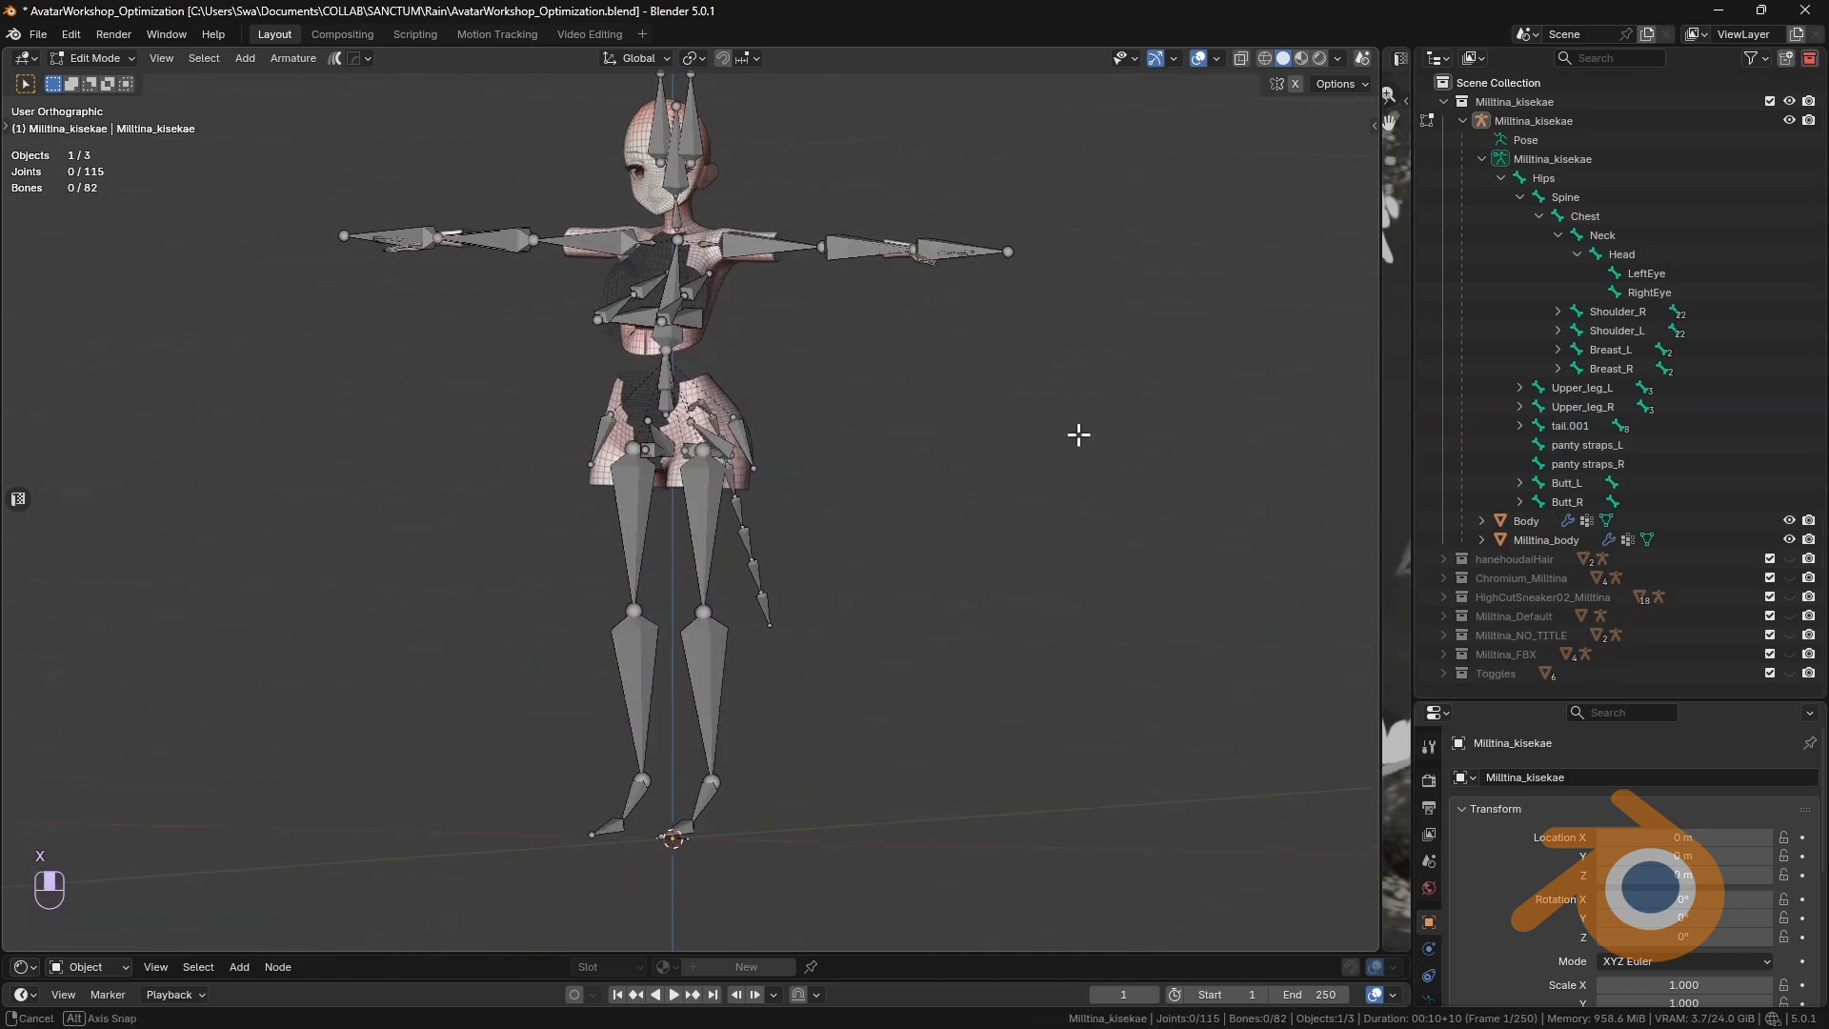
Step: Delete the tail.001 bone together with all its children
{"action": "middle_click_drag", "start_coordinate": [1078, 433], "coordinate": [1158, 498]}
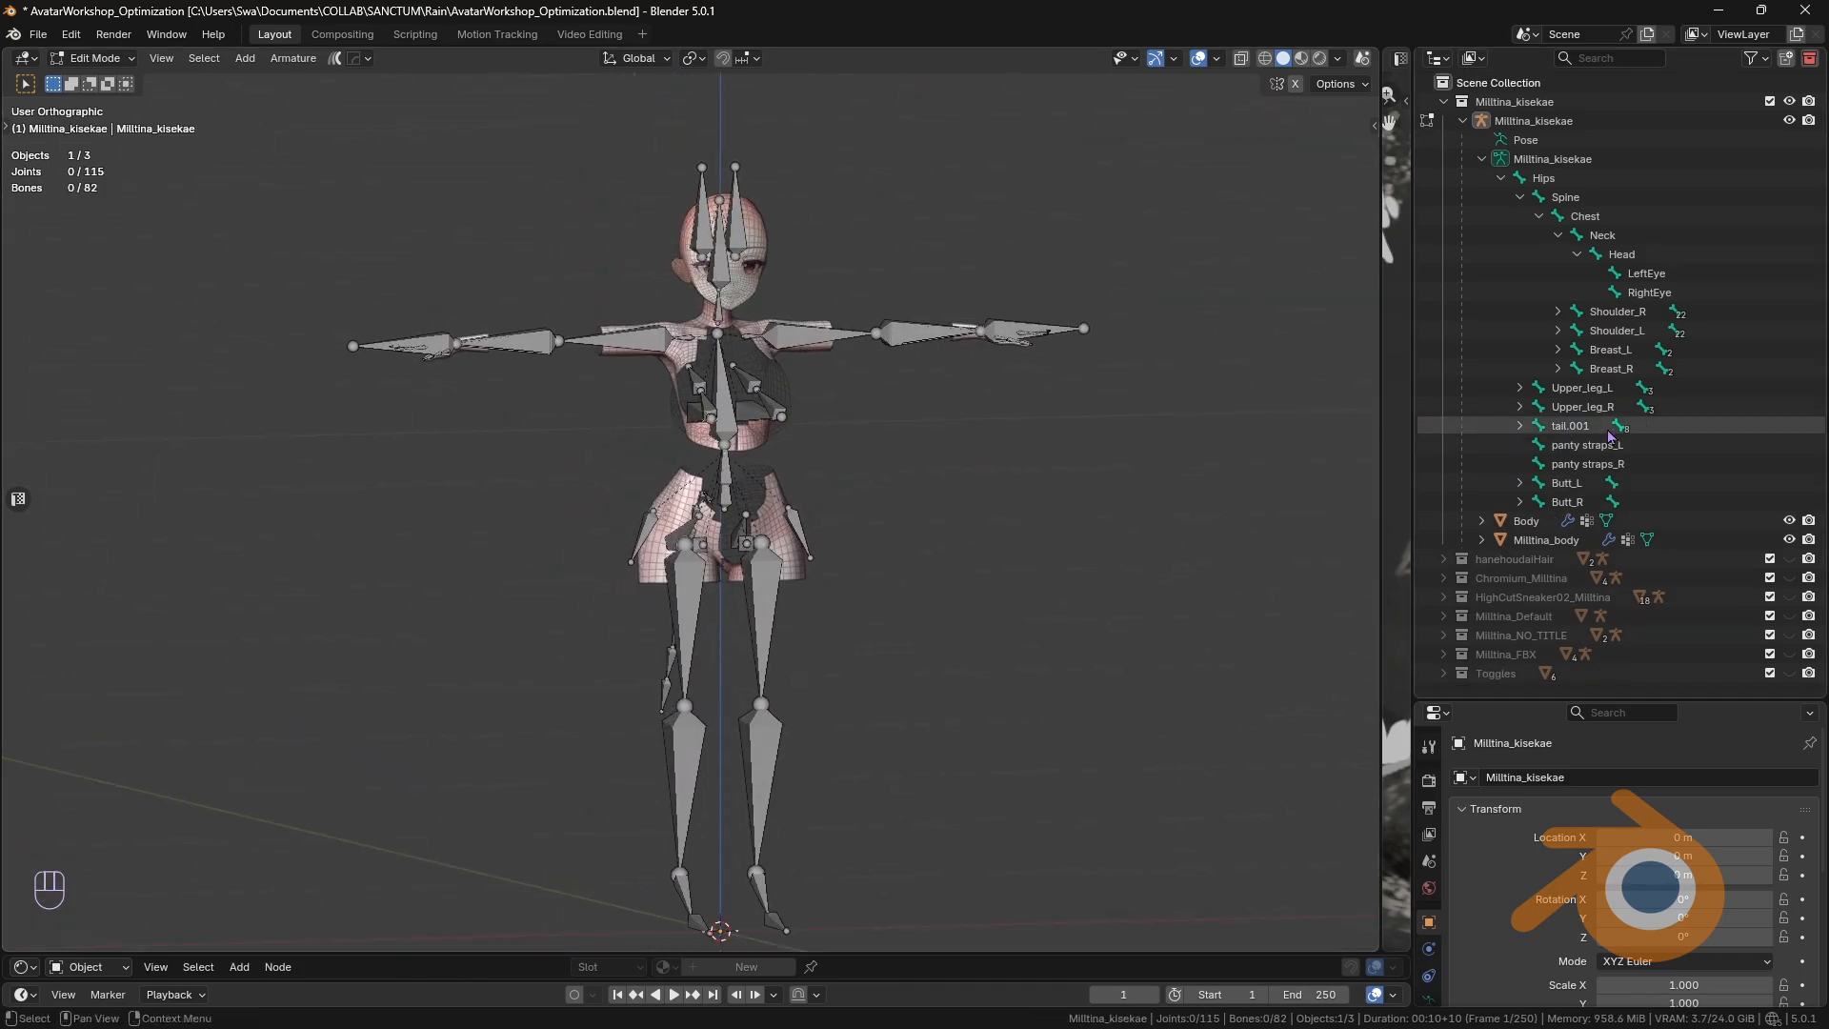
{"action": "middle_click_drag", "start_coordinate": [953, 448], "coordinate": [937, 414]}
{"action": "scroll", "coordinate": [804, 482], "scroll_direction": "up", "scroll_amount": 4}
{"action": "key", "text": "shift+g"}
{"action": "left_click", "coordinate": [865, 403]}
{"action": "scroll", "coordinate": [866, 402], "scroll_direction": "down", "scroll_amount": 1}
{"action": "key", "text": "x"}
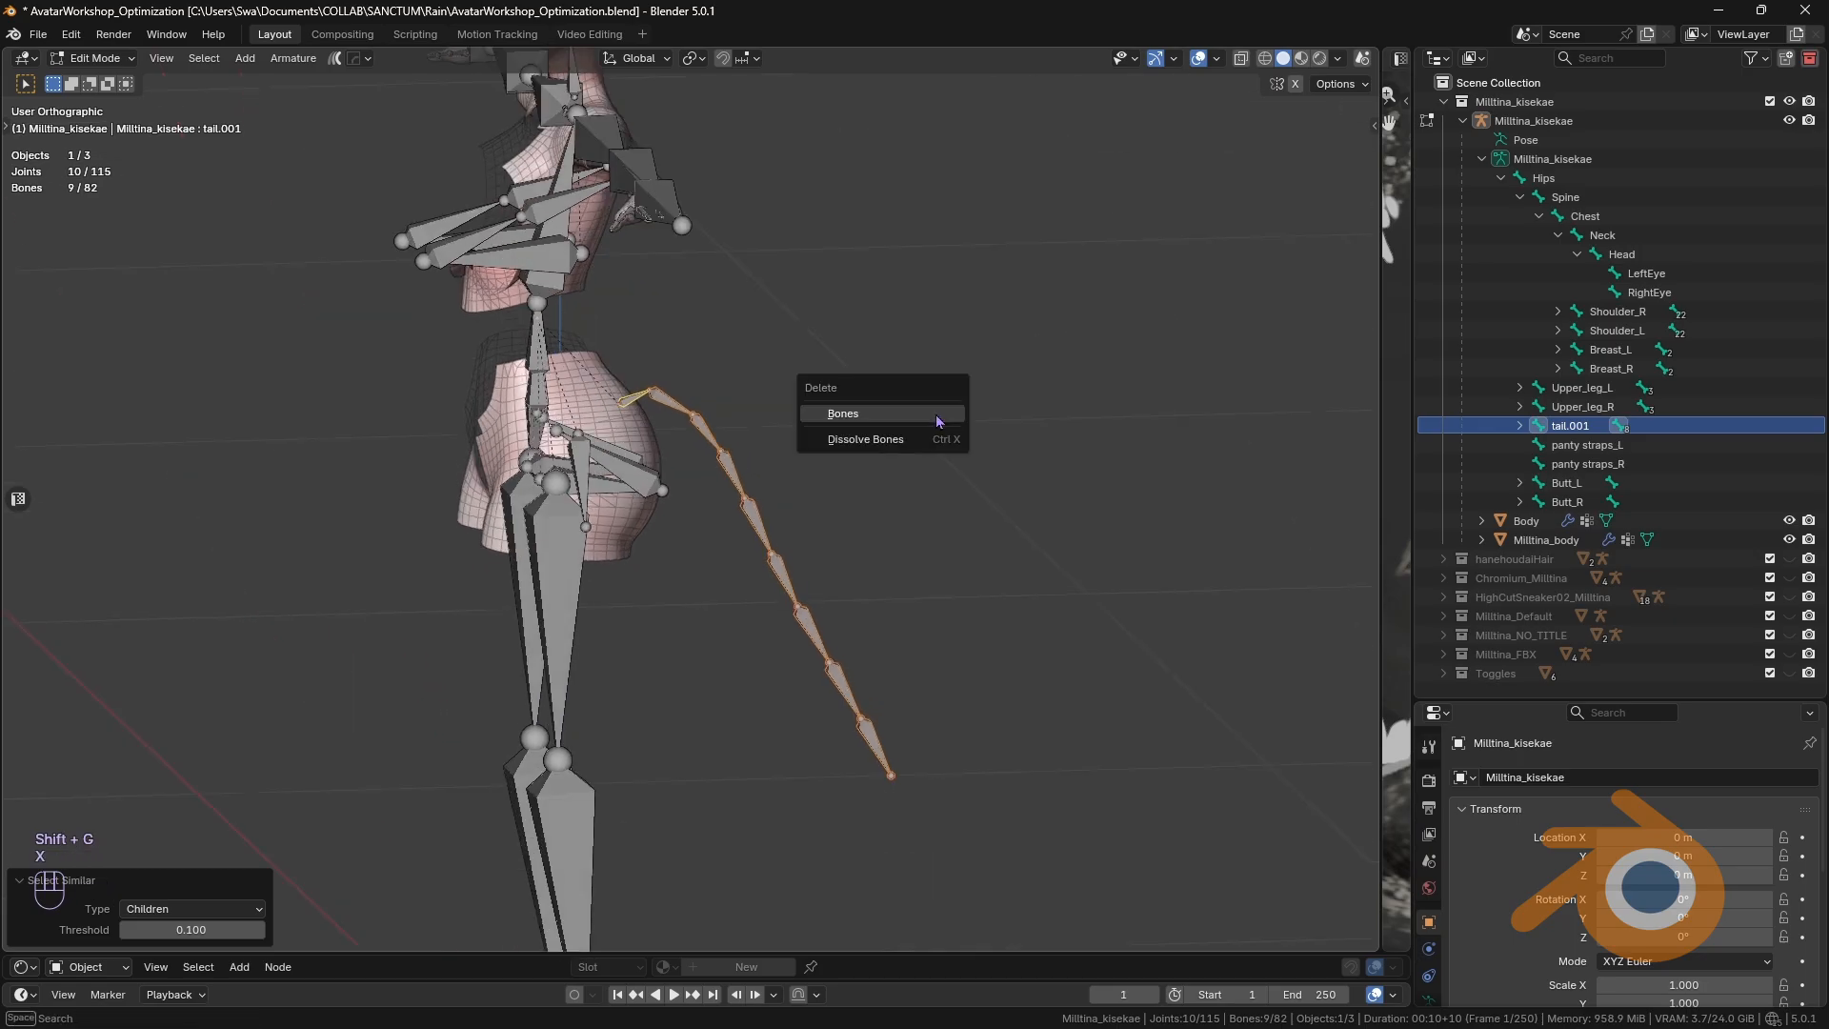
{"action": "left_click", "coordinate": [937, 415]}
Step: Delete the panty straps_L and panty straps_R bones at the hips
{"action": "scroll", "coordinate": [821, 435], "scroll_direction": "down", "scroll_amount": 2}
{"action": "middle_click_drag", "start_coordinate": [820, 436], "coordinate": [1020, 423]}
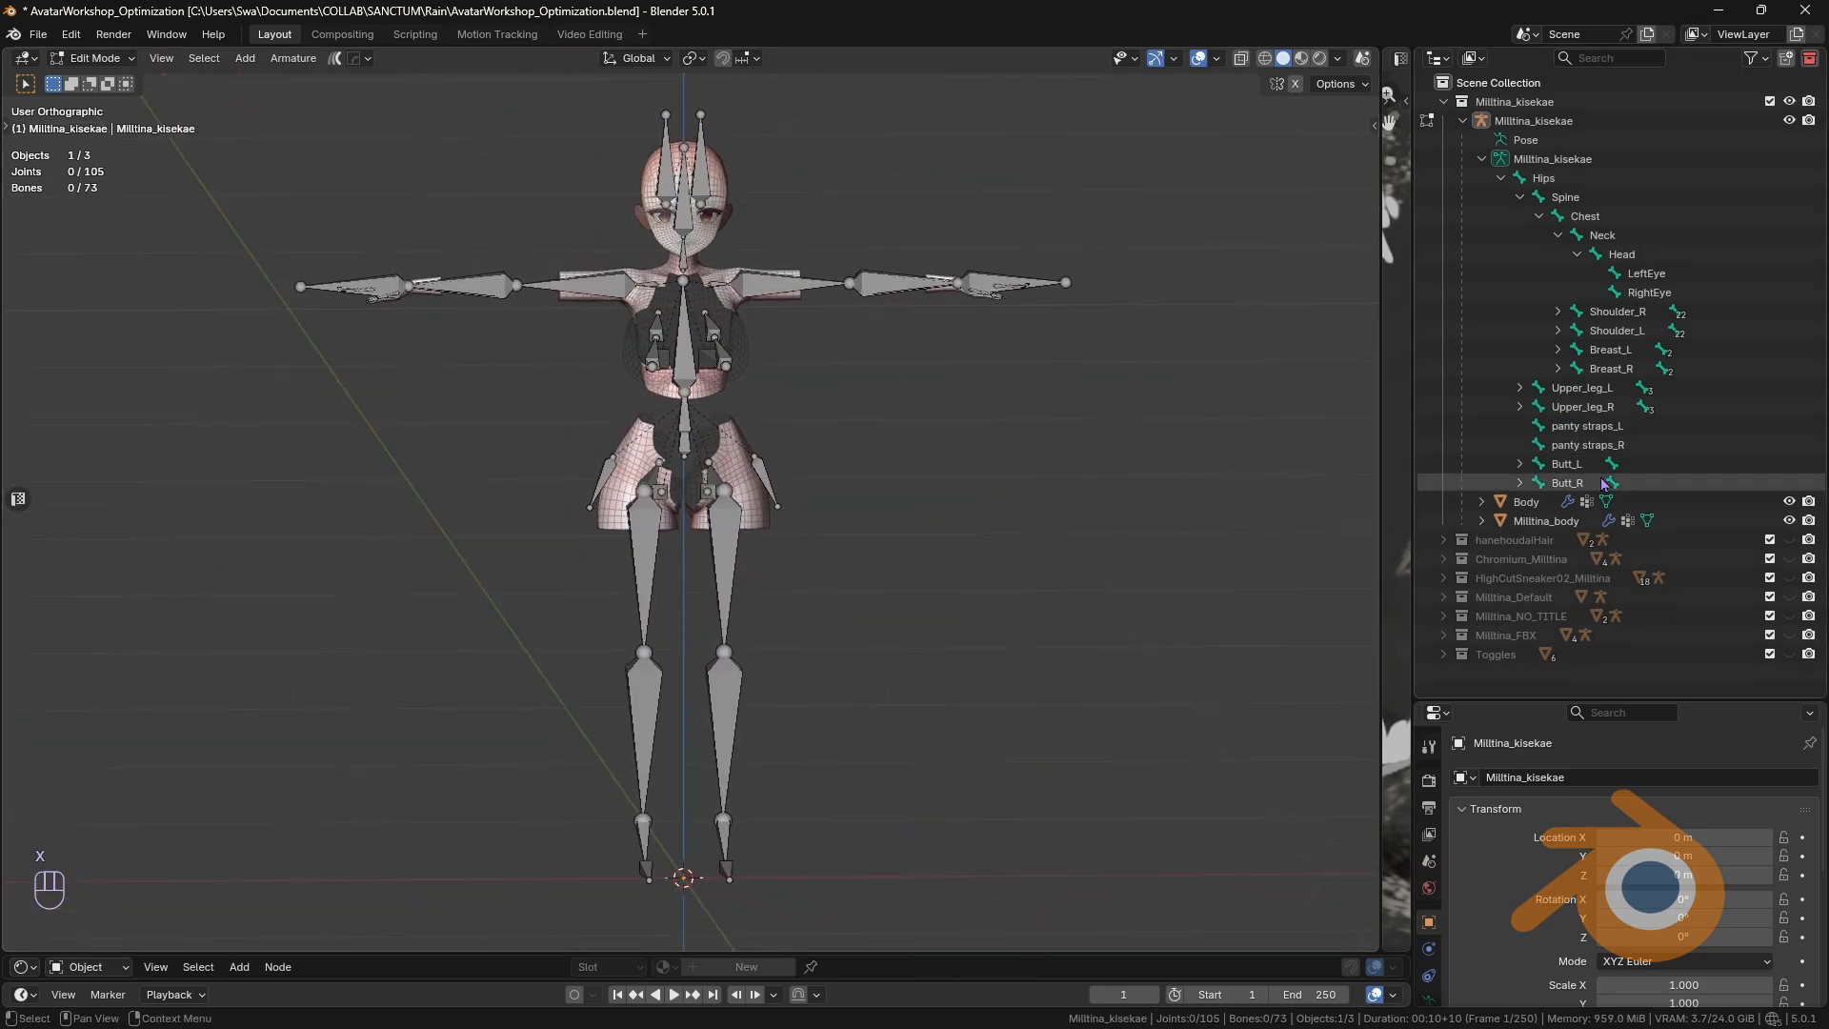
{"action": "left_click", "coordinate": [1600, 445]}
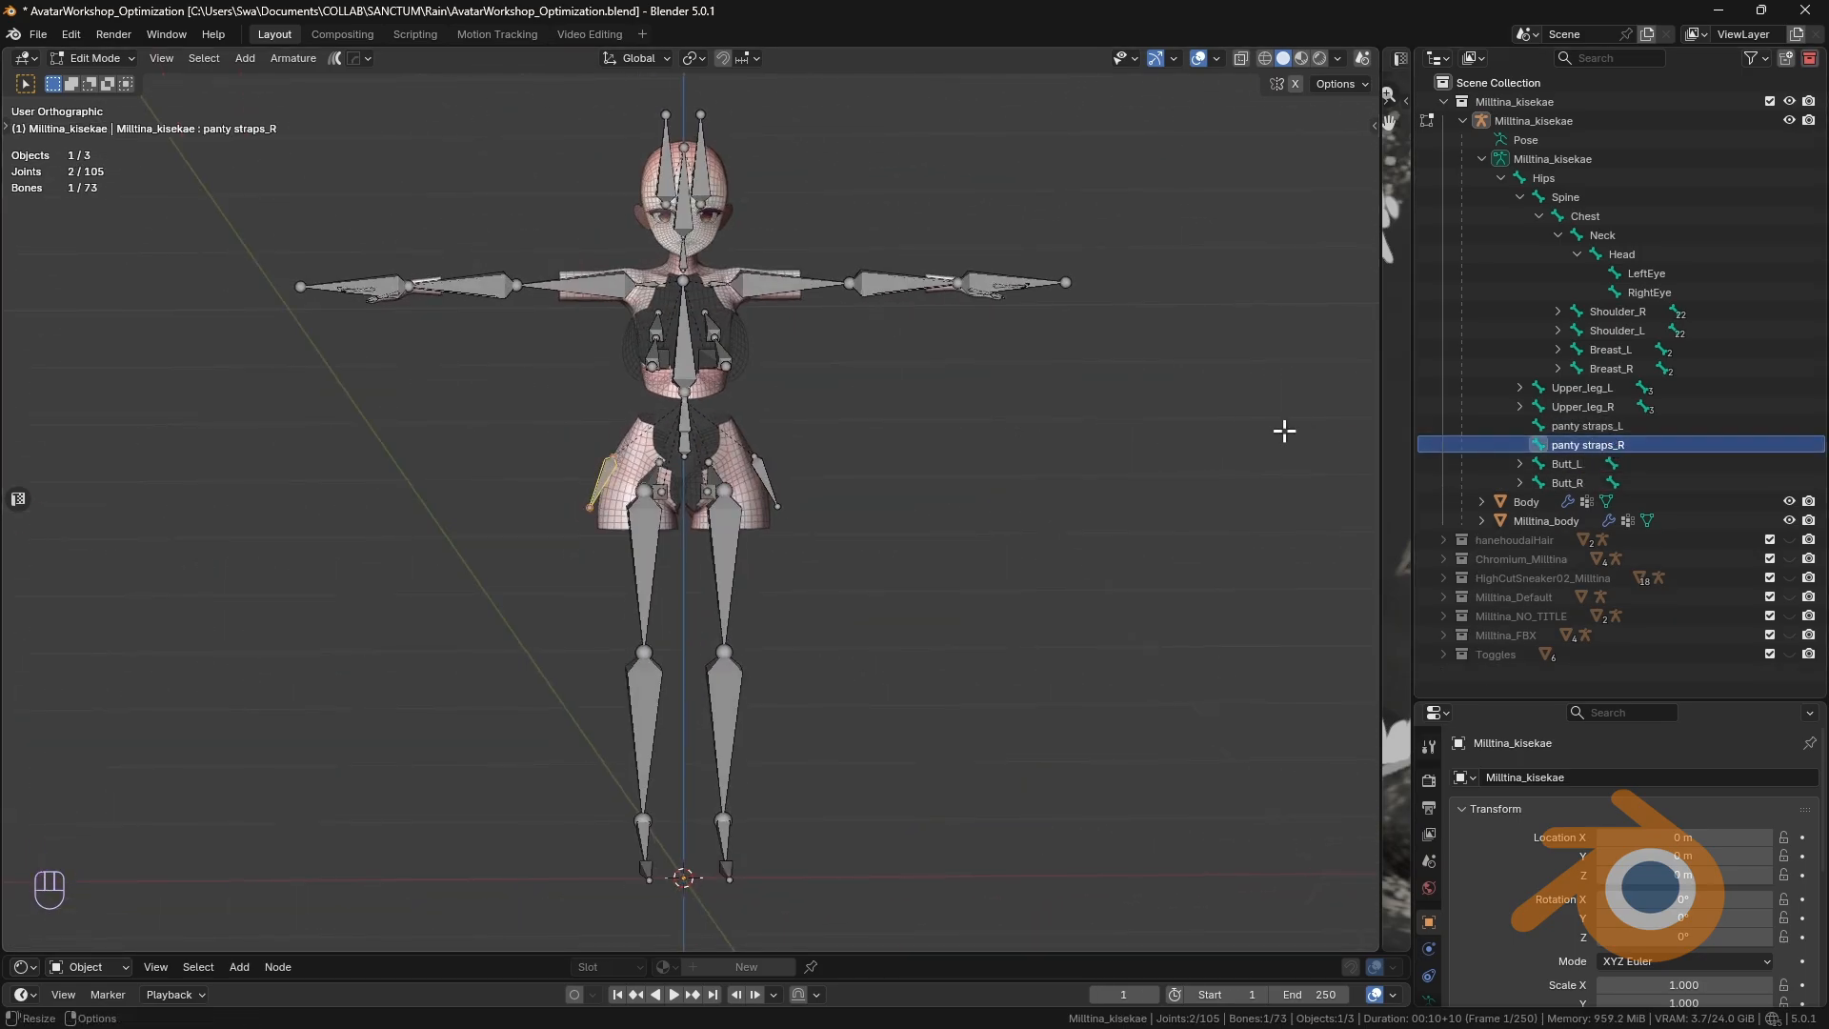
{"action": "middle_click_drag", "start_coordinate": [1282, 425], "coordinate": [923, 477], "text": "ctrl"}
{"action": "left_click", "coordinate": [758, 503], "text": "shift"}
{"action": "key", "text": "x"}
{"action": "left_click", "coordinate": [958, 507]}
Step: Check the bones of the left forearm and hand, and return the Milltina_kisekae armature to Object Mode
{"action": "left_click", "coordinate": [998, 386]}
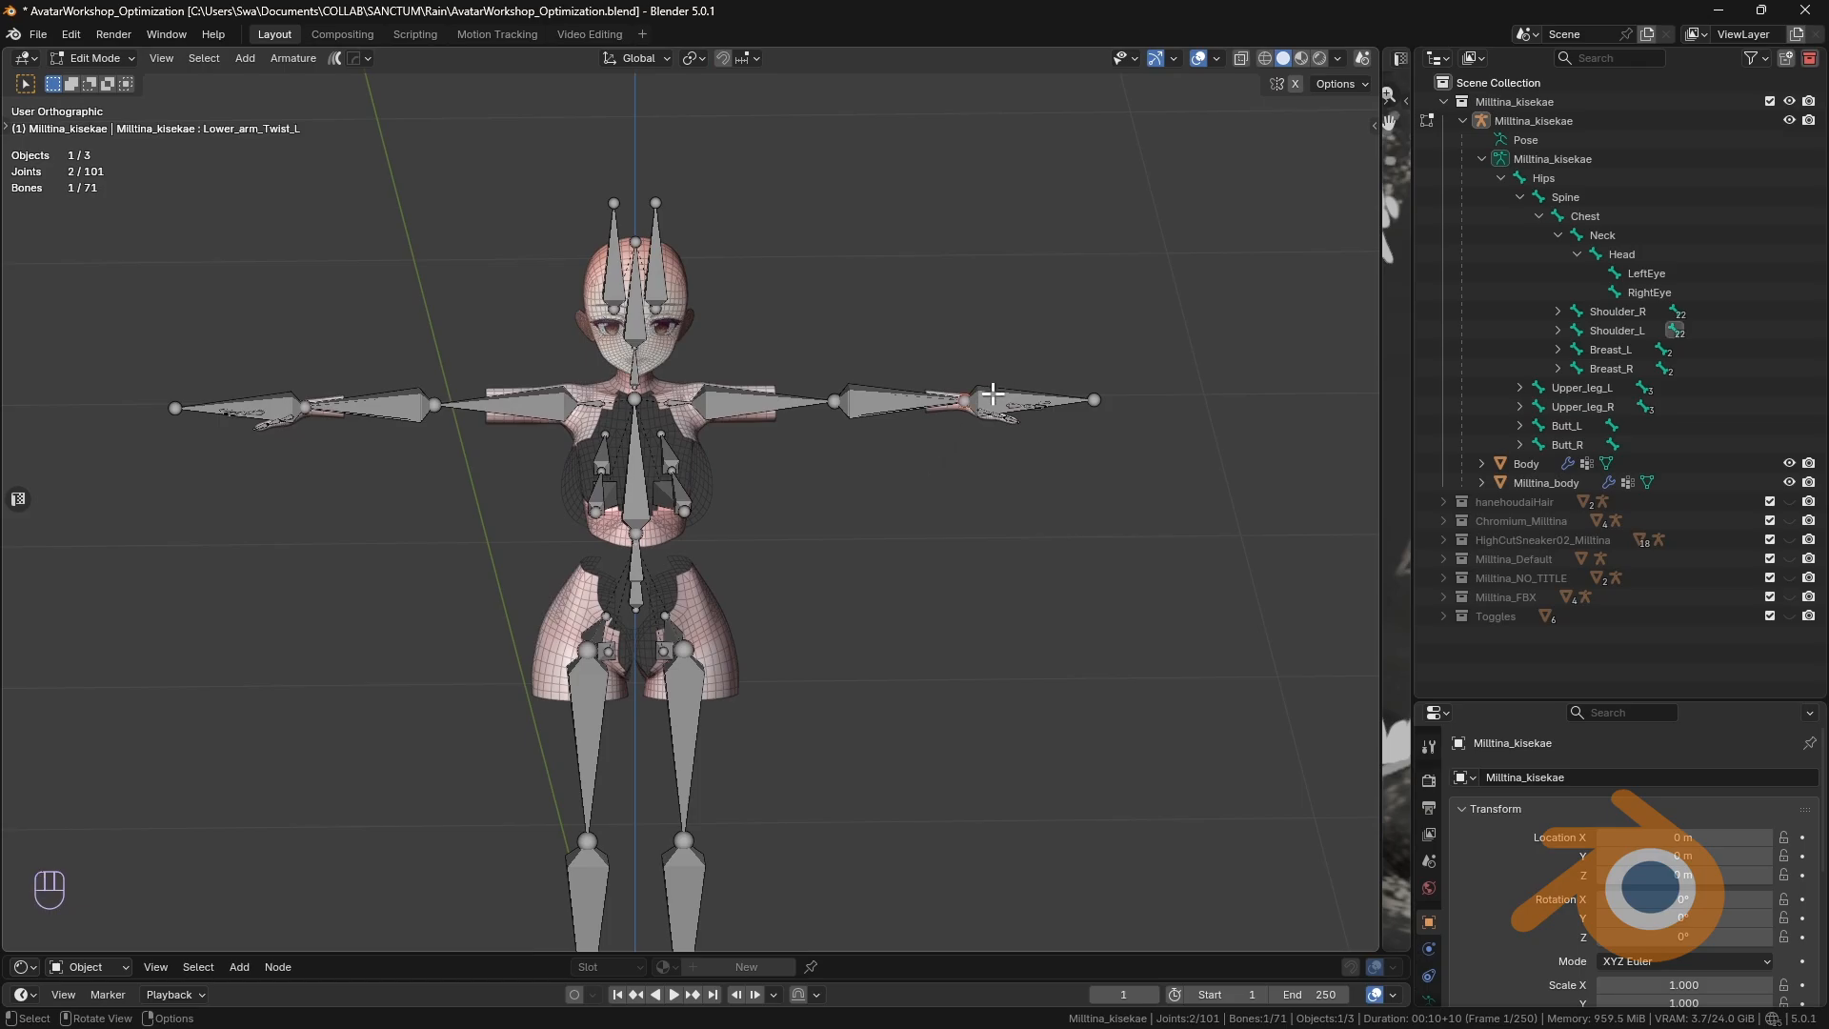
{"action": "left_click", "coordinate": [992, 393]}
{"action": "middle_click_drag", "start_coordinate": [808, 507], "coordinate": [848, 450]}
{"action": "key", "text": "Tab"}
{"action": "scroll", "coordinate": [838, 510], "scroll_direction": "down", "scroll_amount": 6}
{"action": "scroll", "coordinate": [837, 486], "scroll_direction": "up", "scroll_amount": 4}
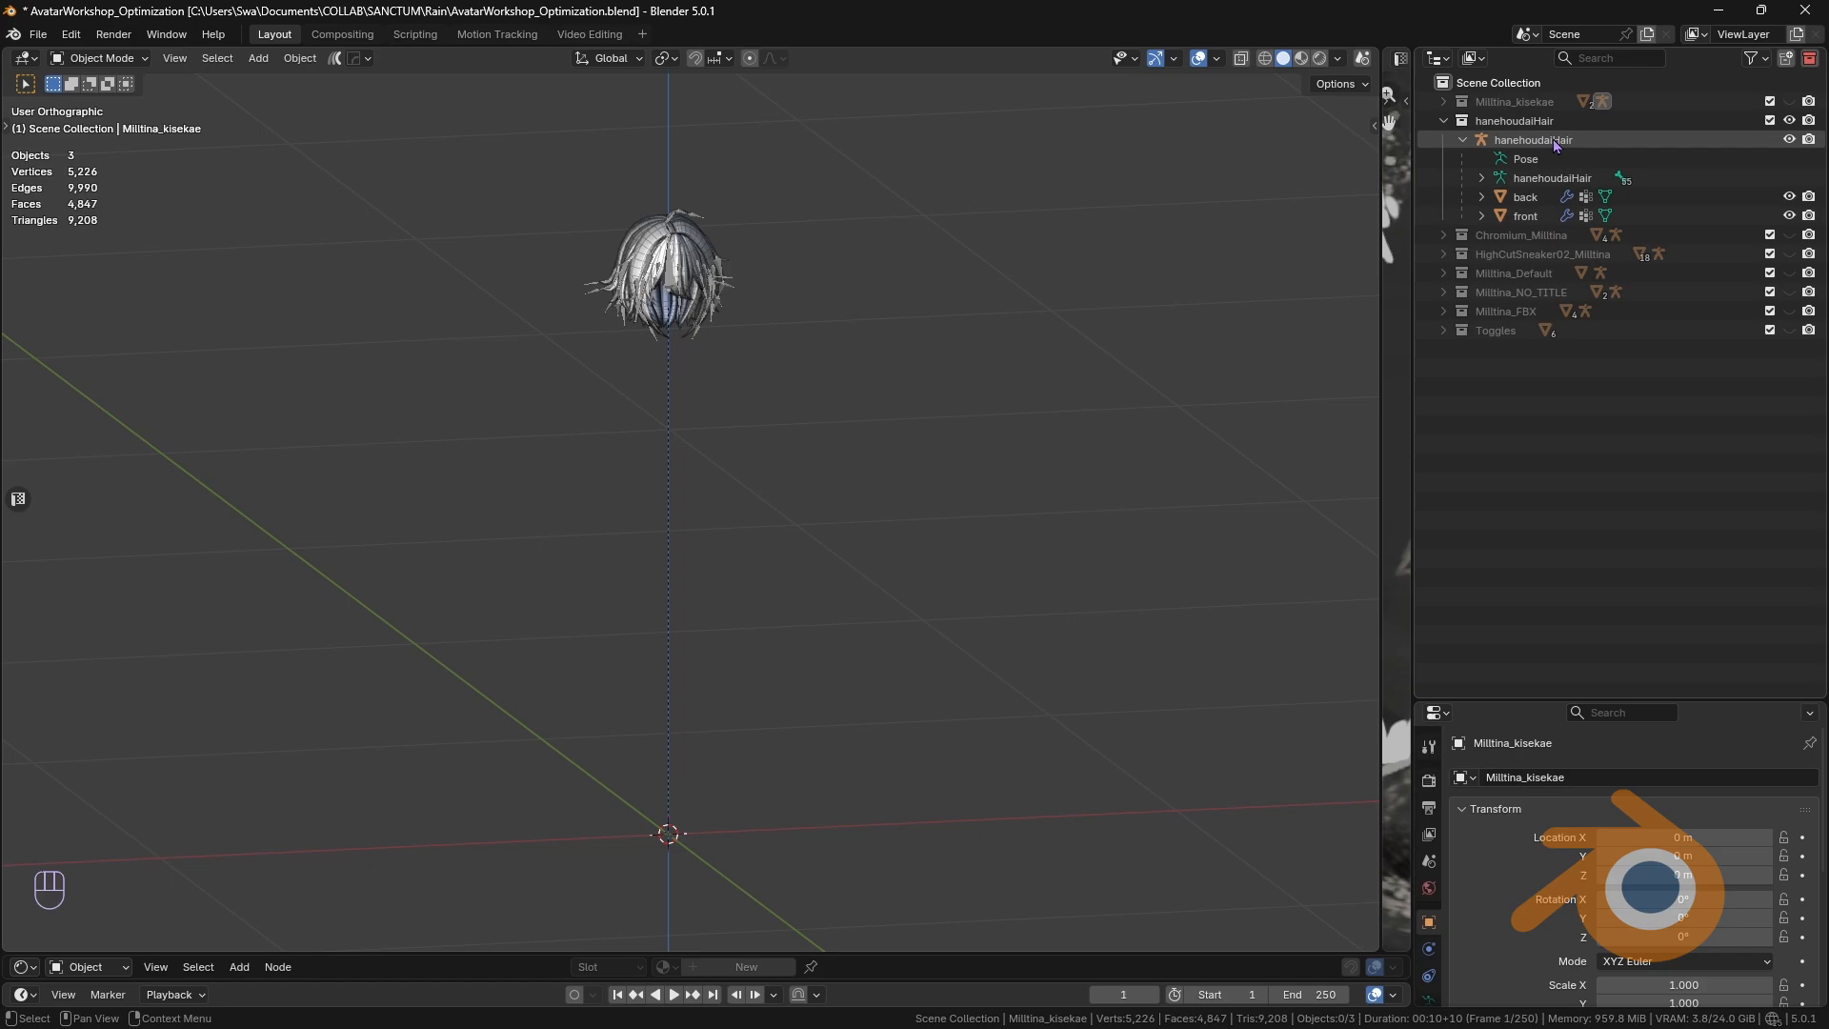
Step: Check the name of the central head bone in the hanehoudaiHair armature
{"action": "left_click", "coordinate": [1529, 139]}
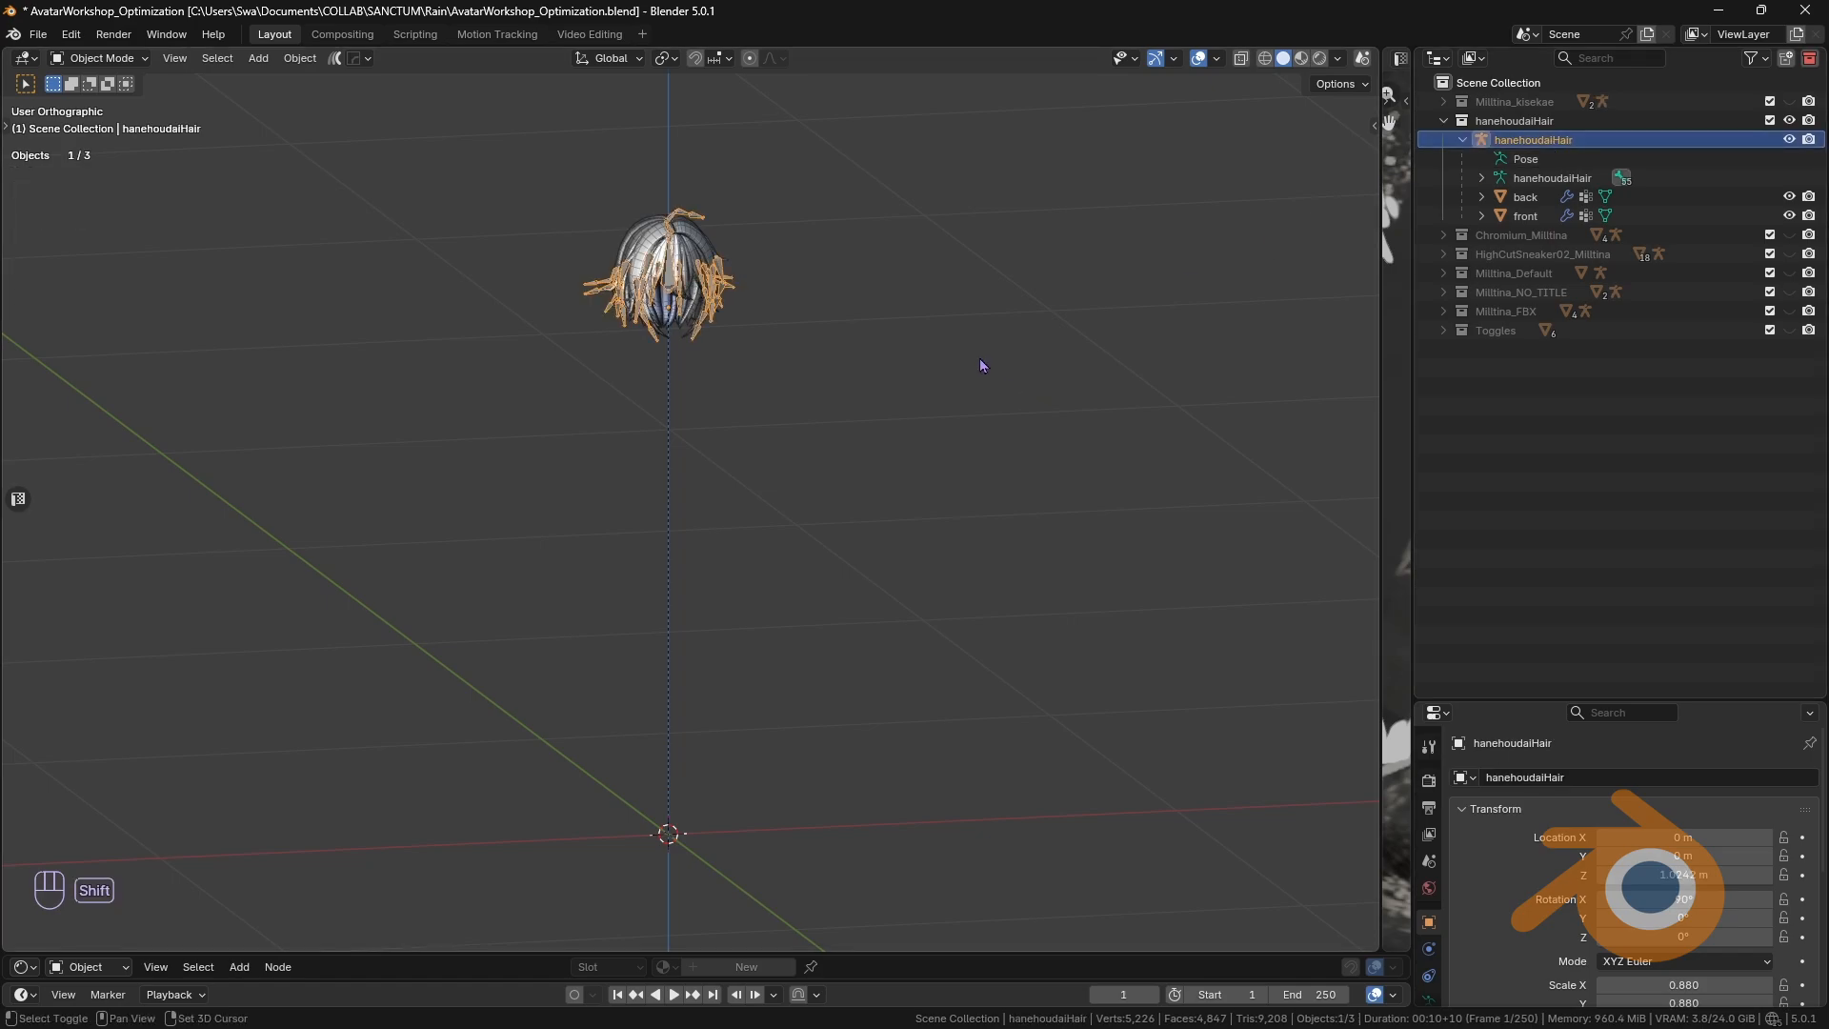
{"action": "middle_click_drag", "start_coordinate": [980, 365], "coordinate": [941, 554], "text": "shift"}
{"action": "scroll", "coordinate": [794, 453], "scroll_direction": "up", "scroll_amount": 6}
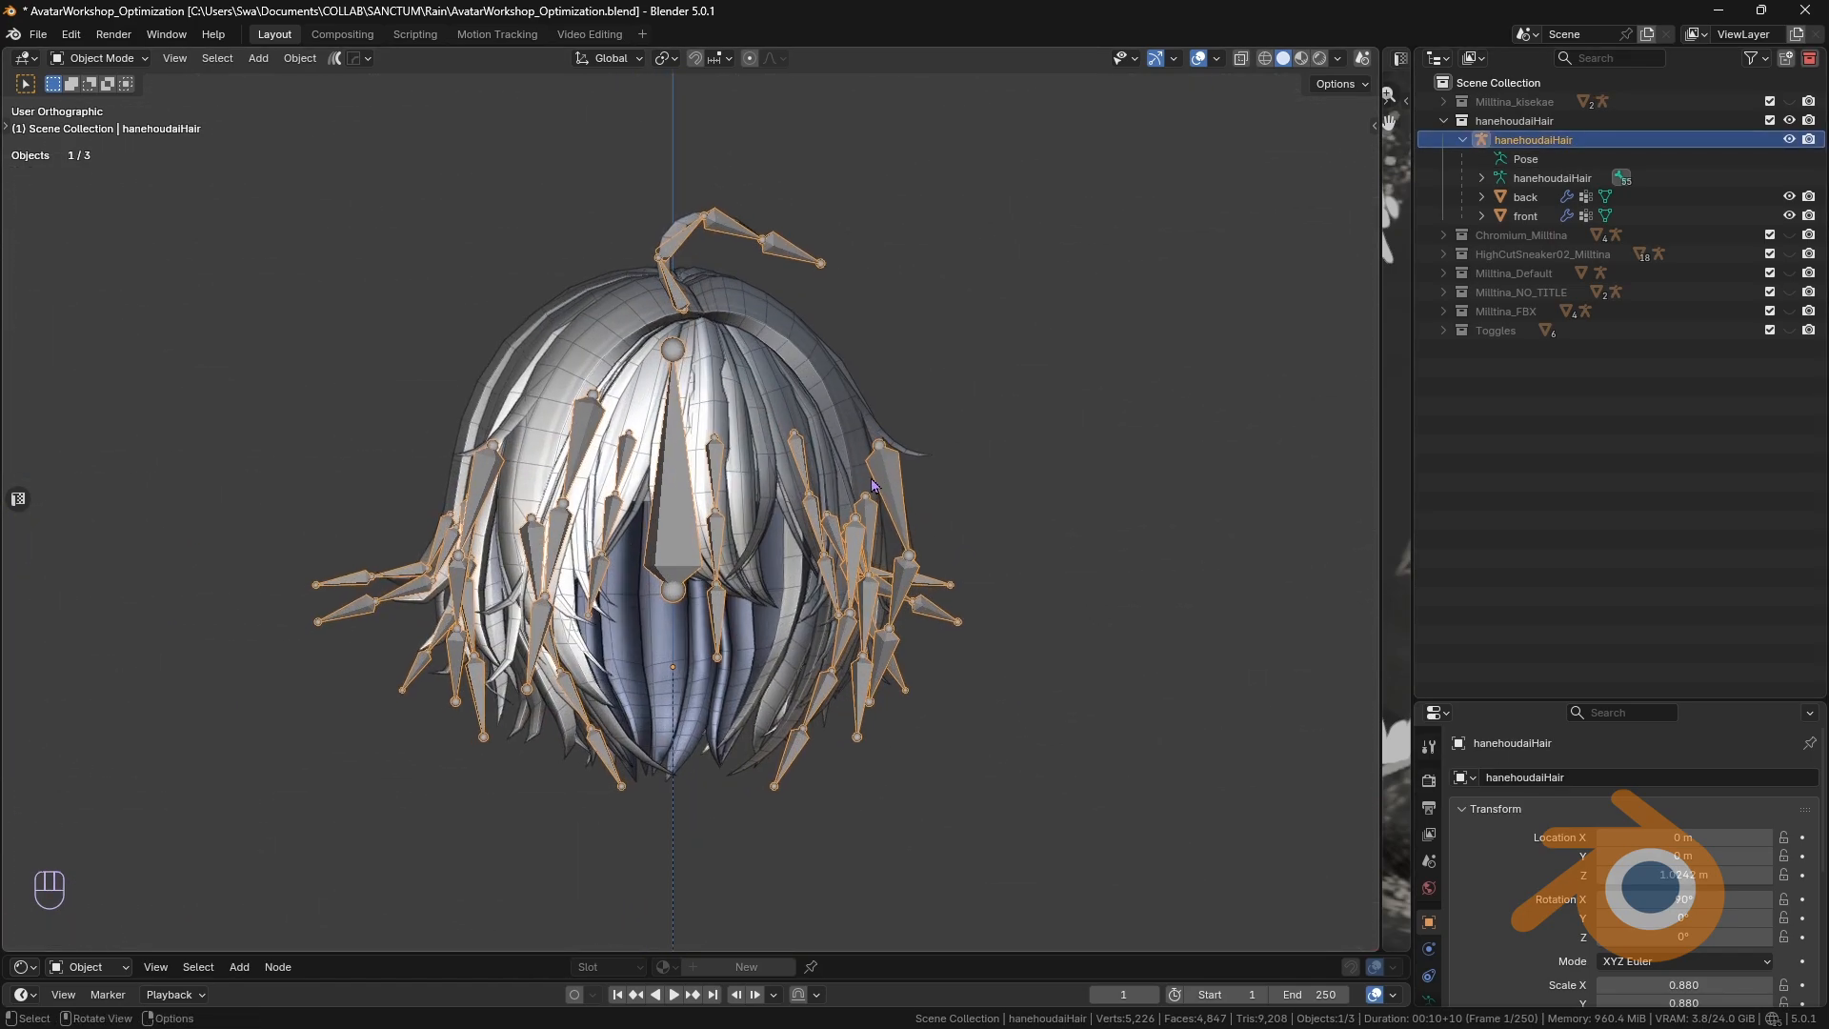
{"action": "key", "text": "Tab"}
{"action": "left_click", "coordinate": [653, 530]}
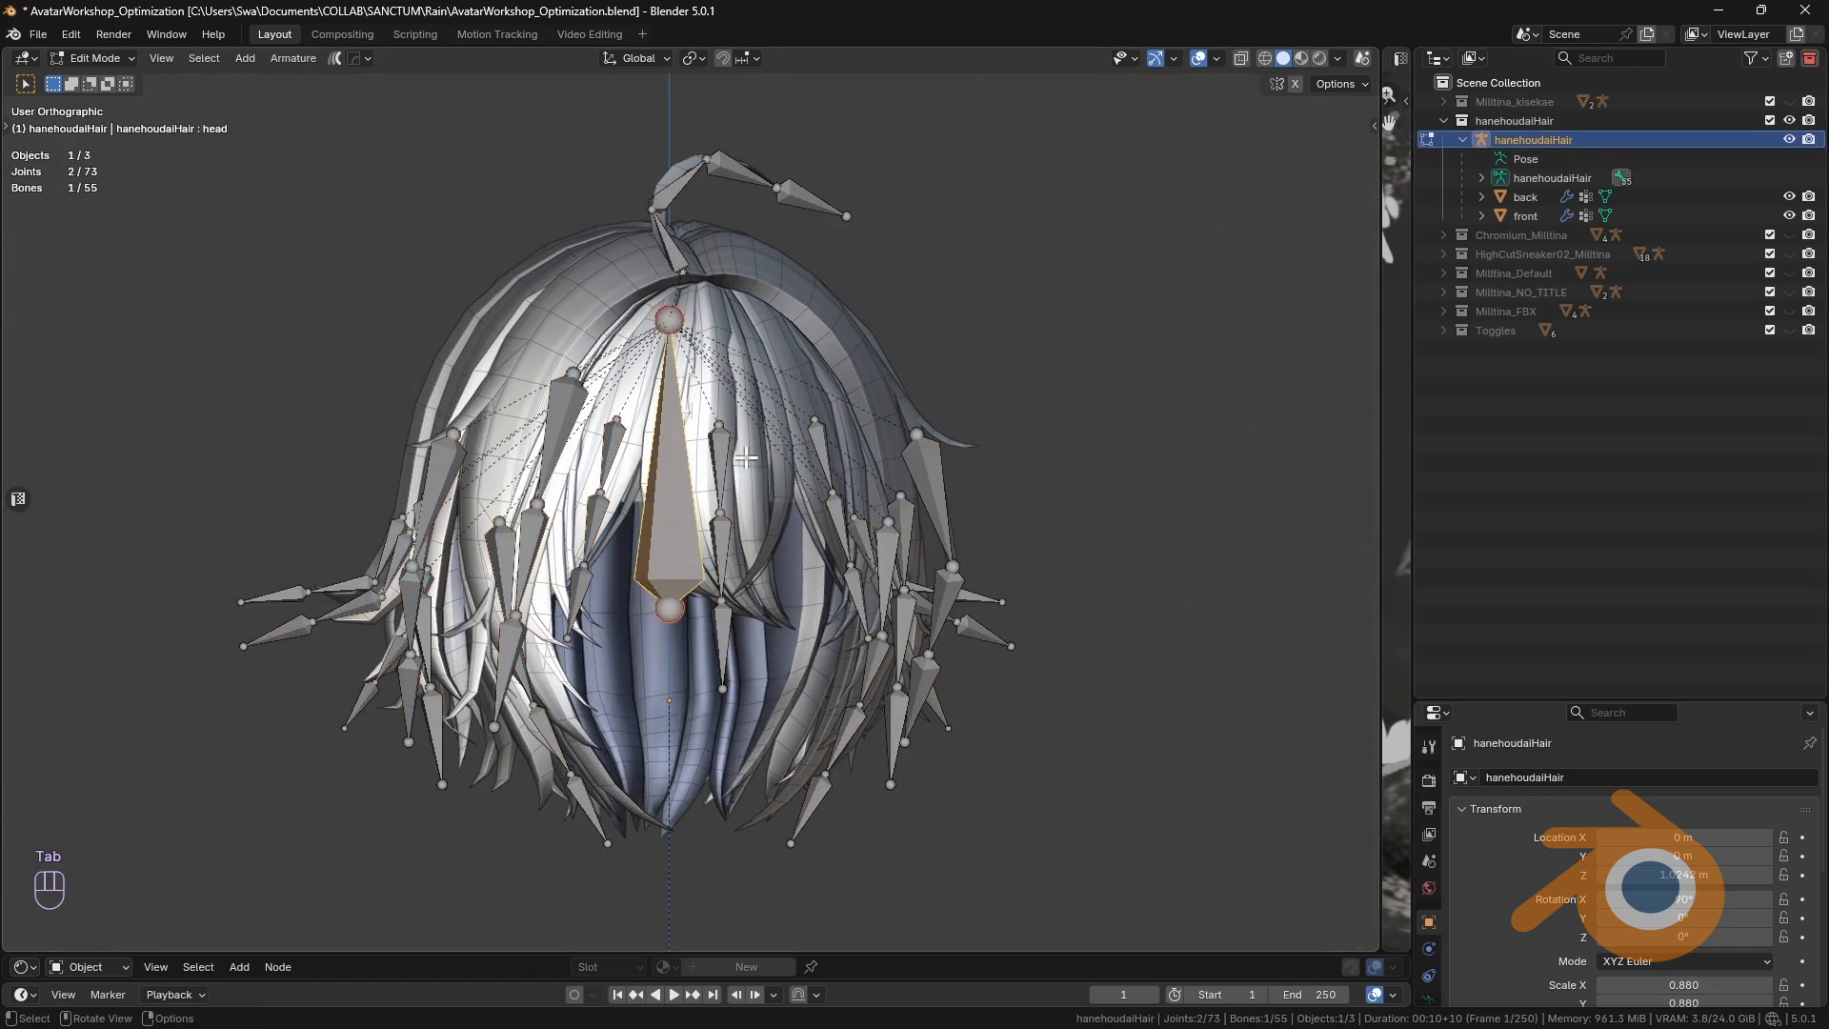
{"action": "key", "text": "Tab"}
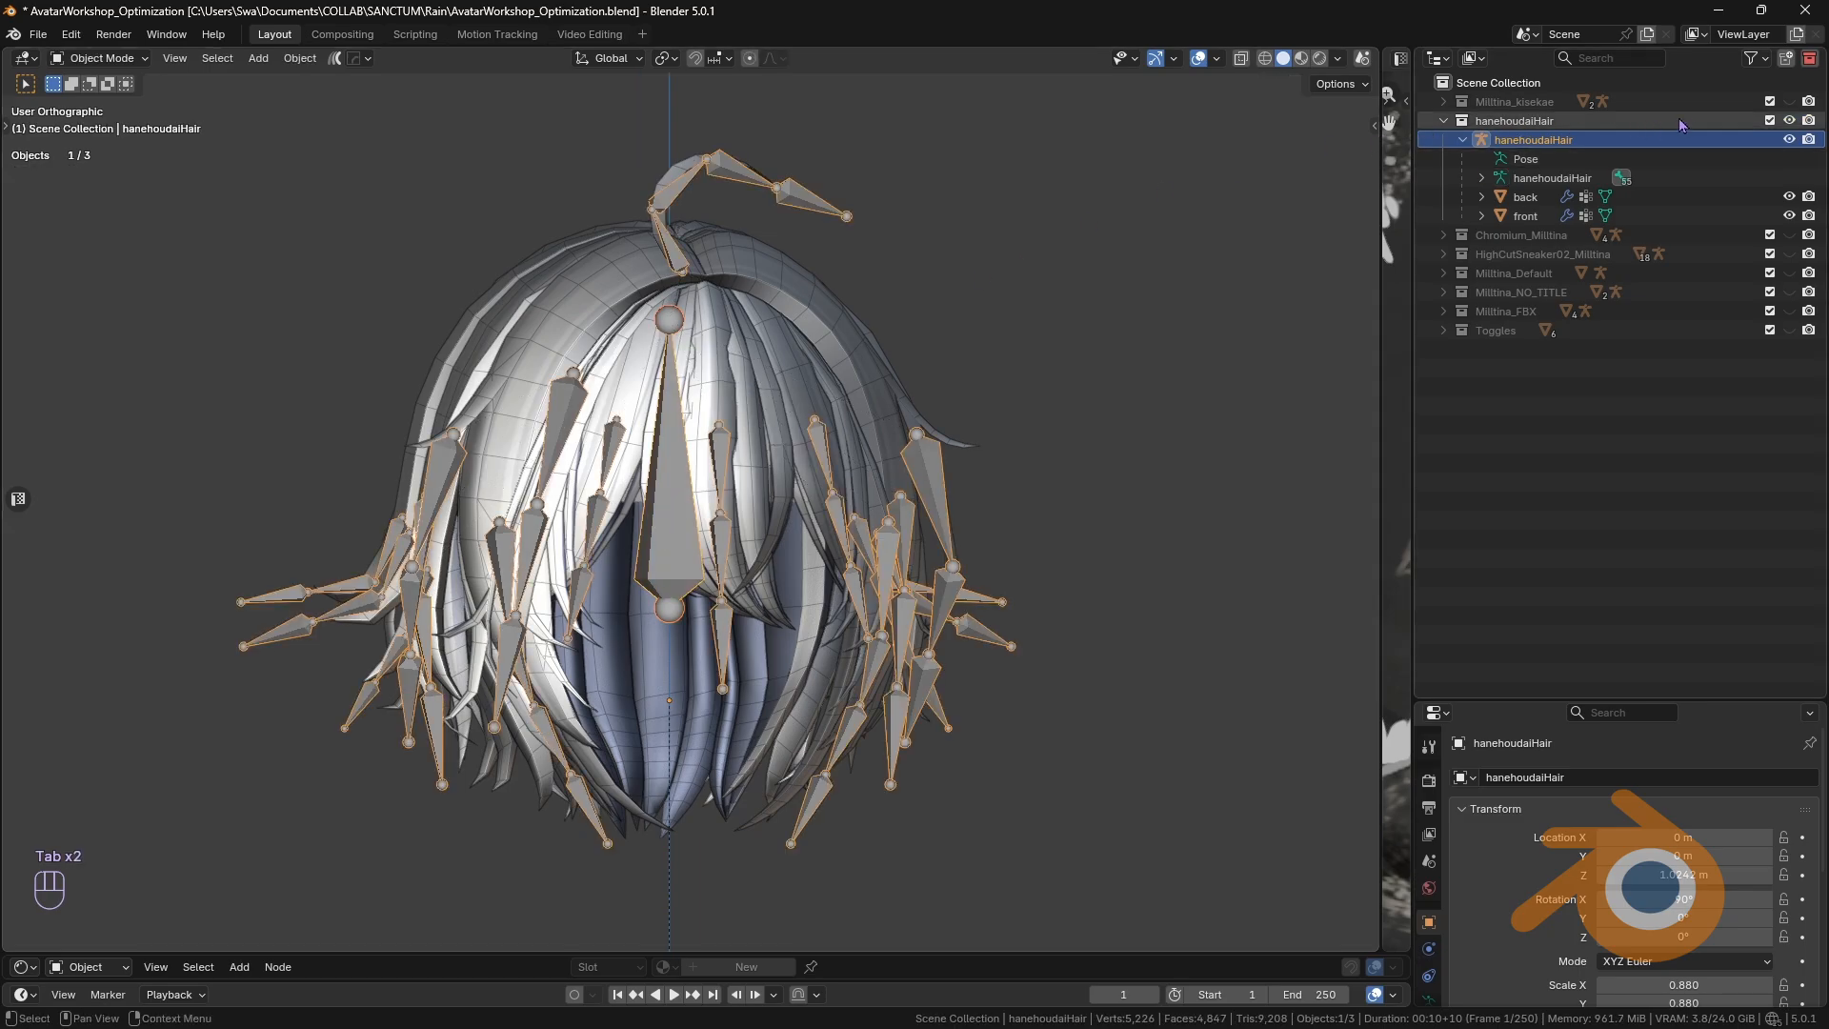
Step: Show the Milltina_kisekae collection and check how its armature's head bone is named
{"action": "left_click", "coordinate": [1789, 101]}
{"action": "left_click", "coordinate": [1438, 102]}
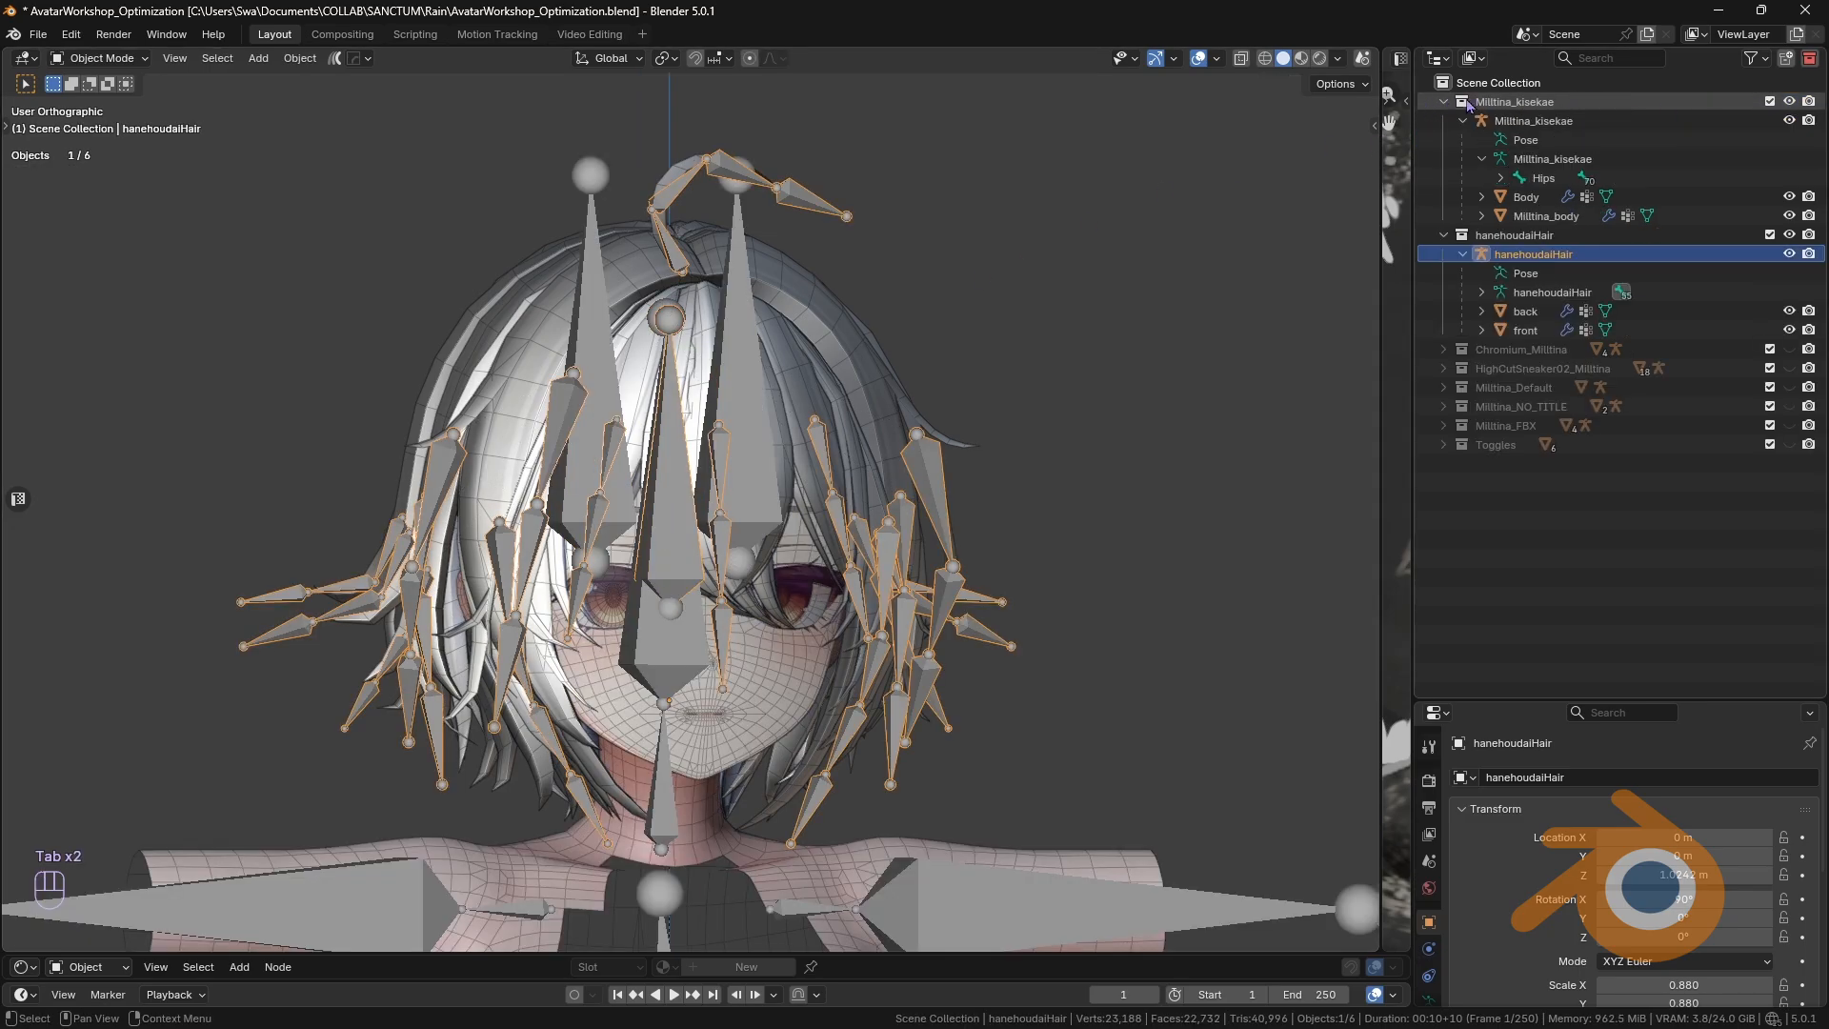
{"action": "left_click", "coordinate": [1540, 122]}
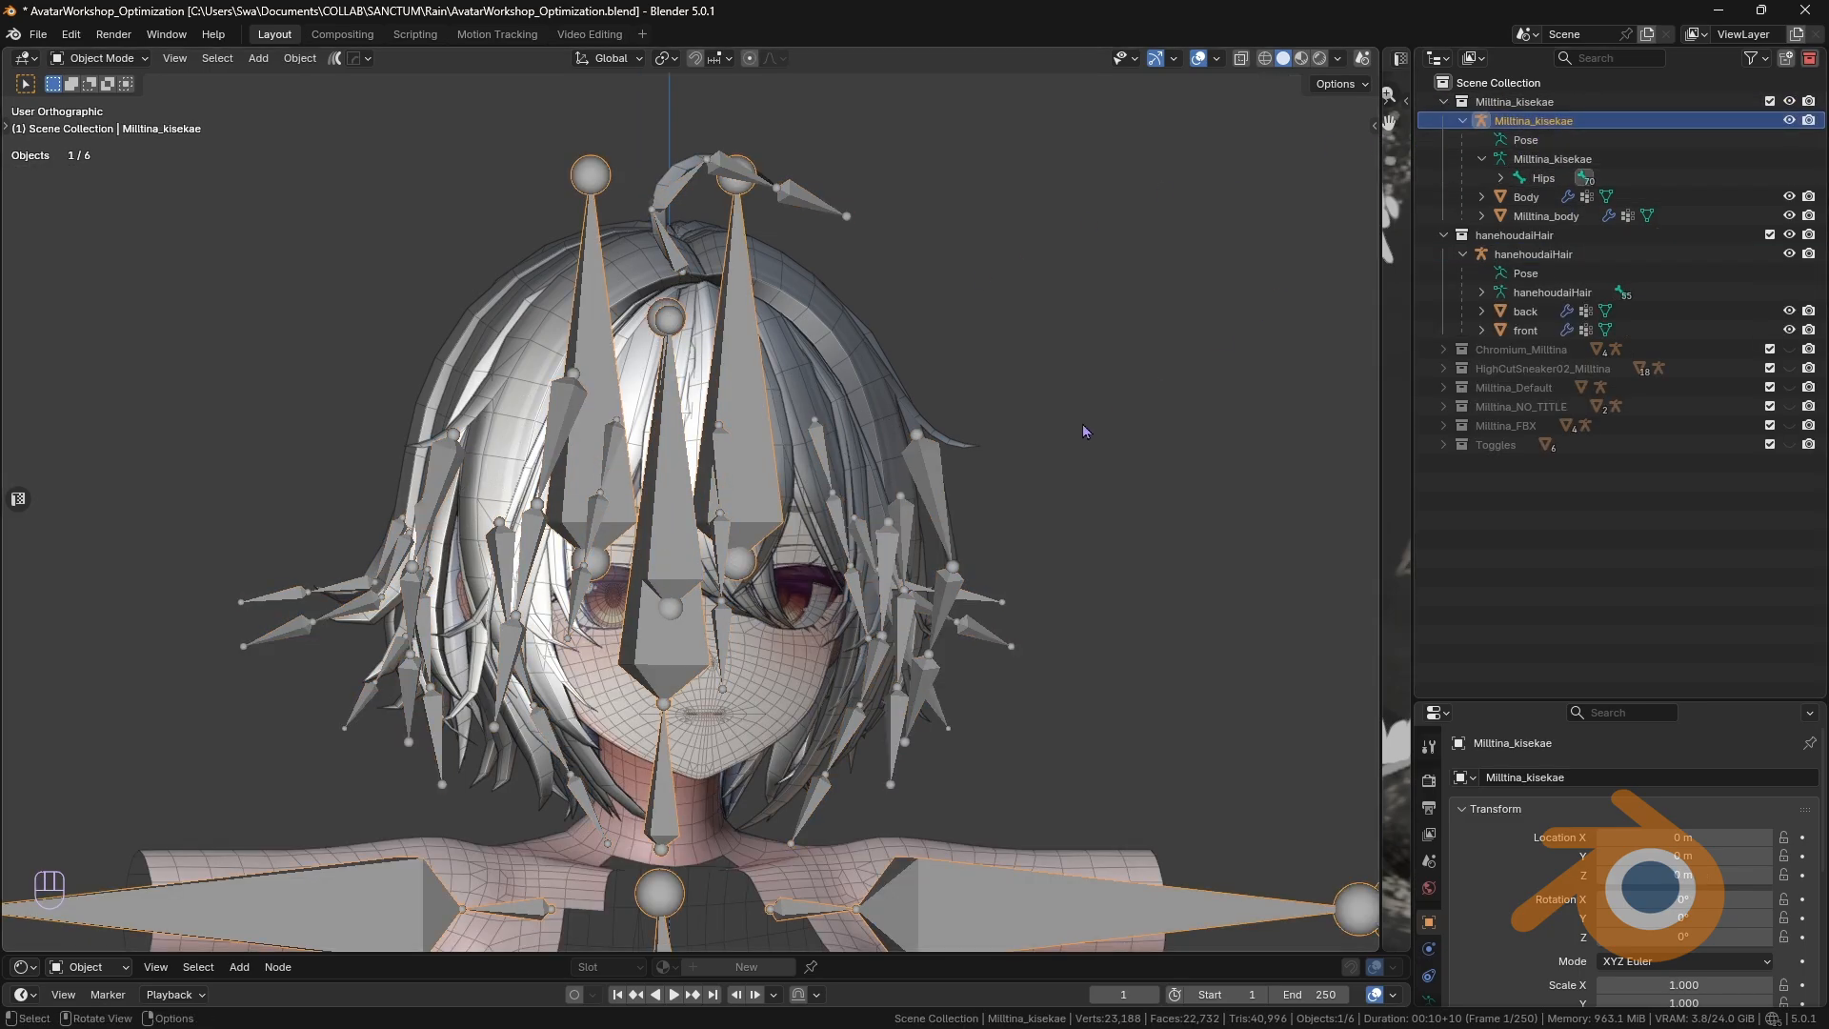
{"action": "key", "text": "Tab"}
{"action": "left_click", "coordinate": [671, 581]}
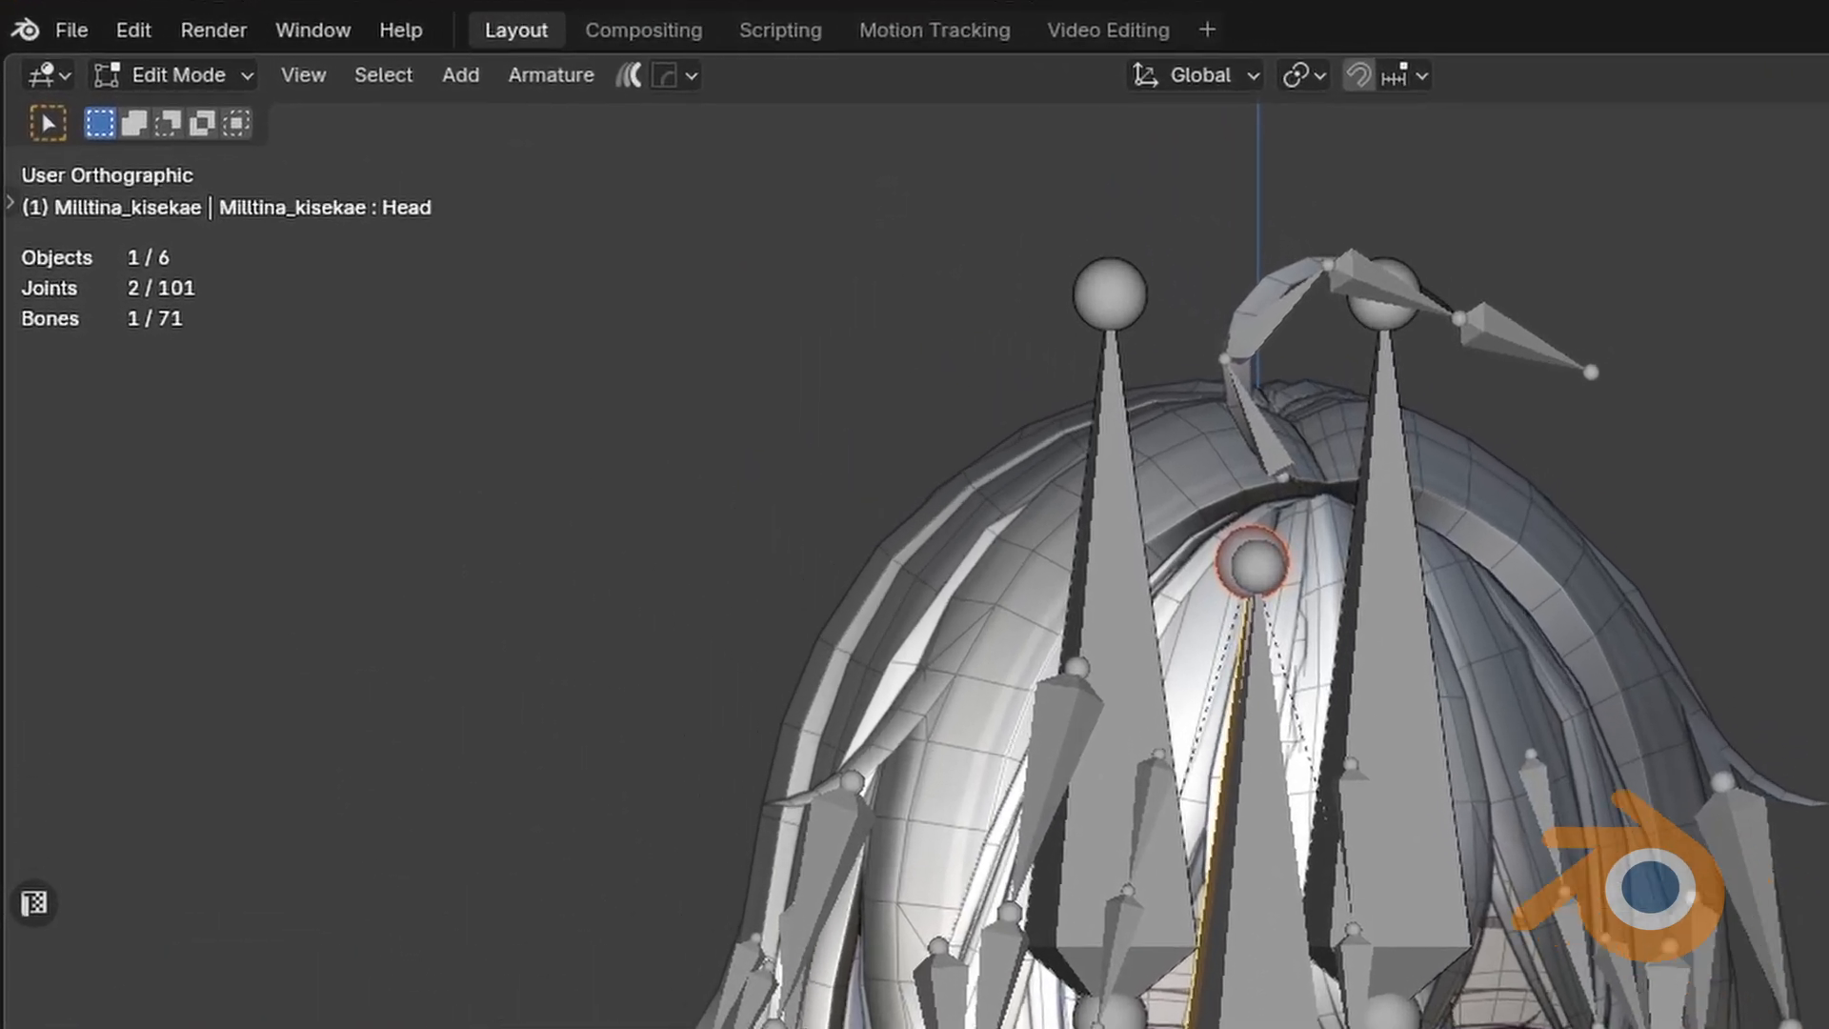
{"action": "left_click_drag", "start_coordinate": [494, 225], "coordinate": [706, 340]}
{"action": "key", "text": "Tab"}
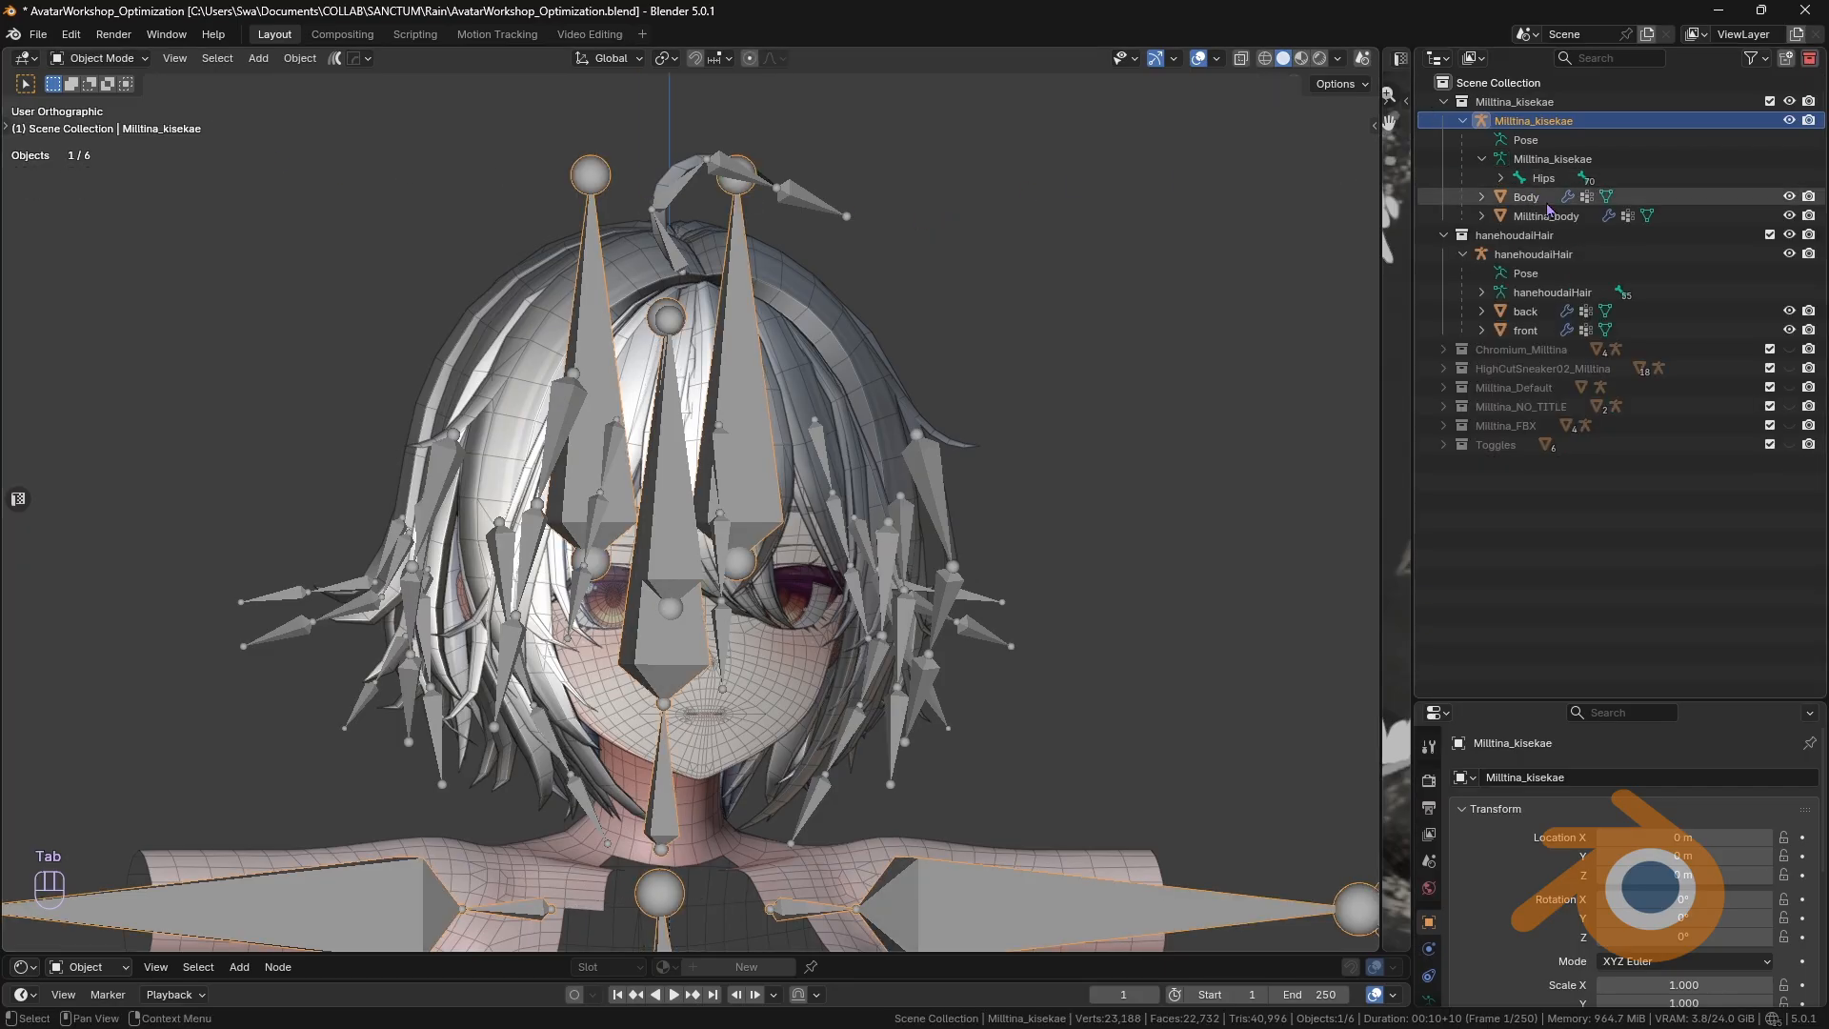
Step: Rename the central head bone of the hanehoudaiHair armature to Head and return to Object Mode
{"action": "left_click", "coordinate": [1534, 254]}
{"action": "key", "text": "Tab"}
{"action": "left_click", "coordinate": [680, 492]}
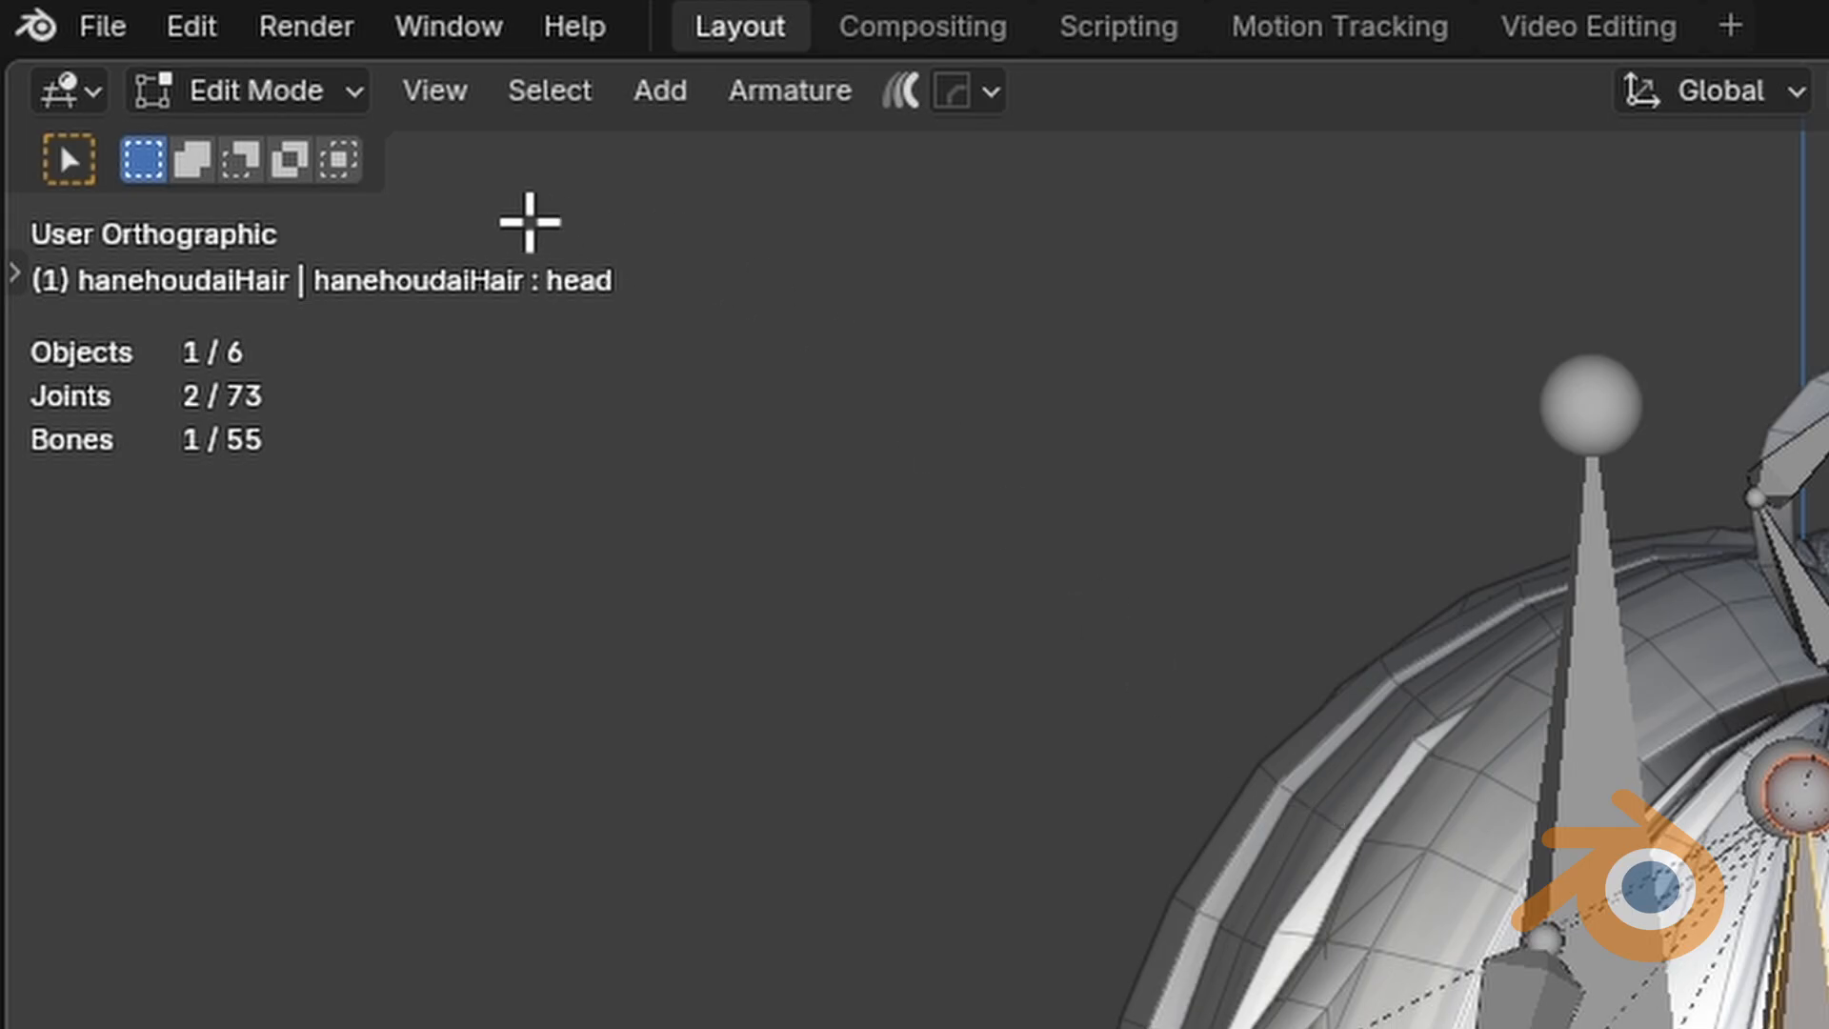
{"action": "left_click_drag", "start_coordinate": [194, 105], "coordinate": [282, 162]}
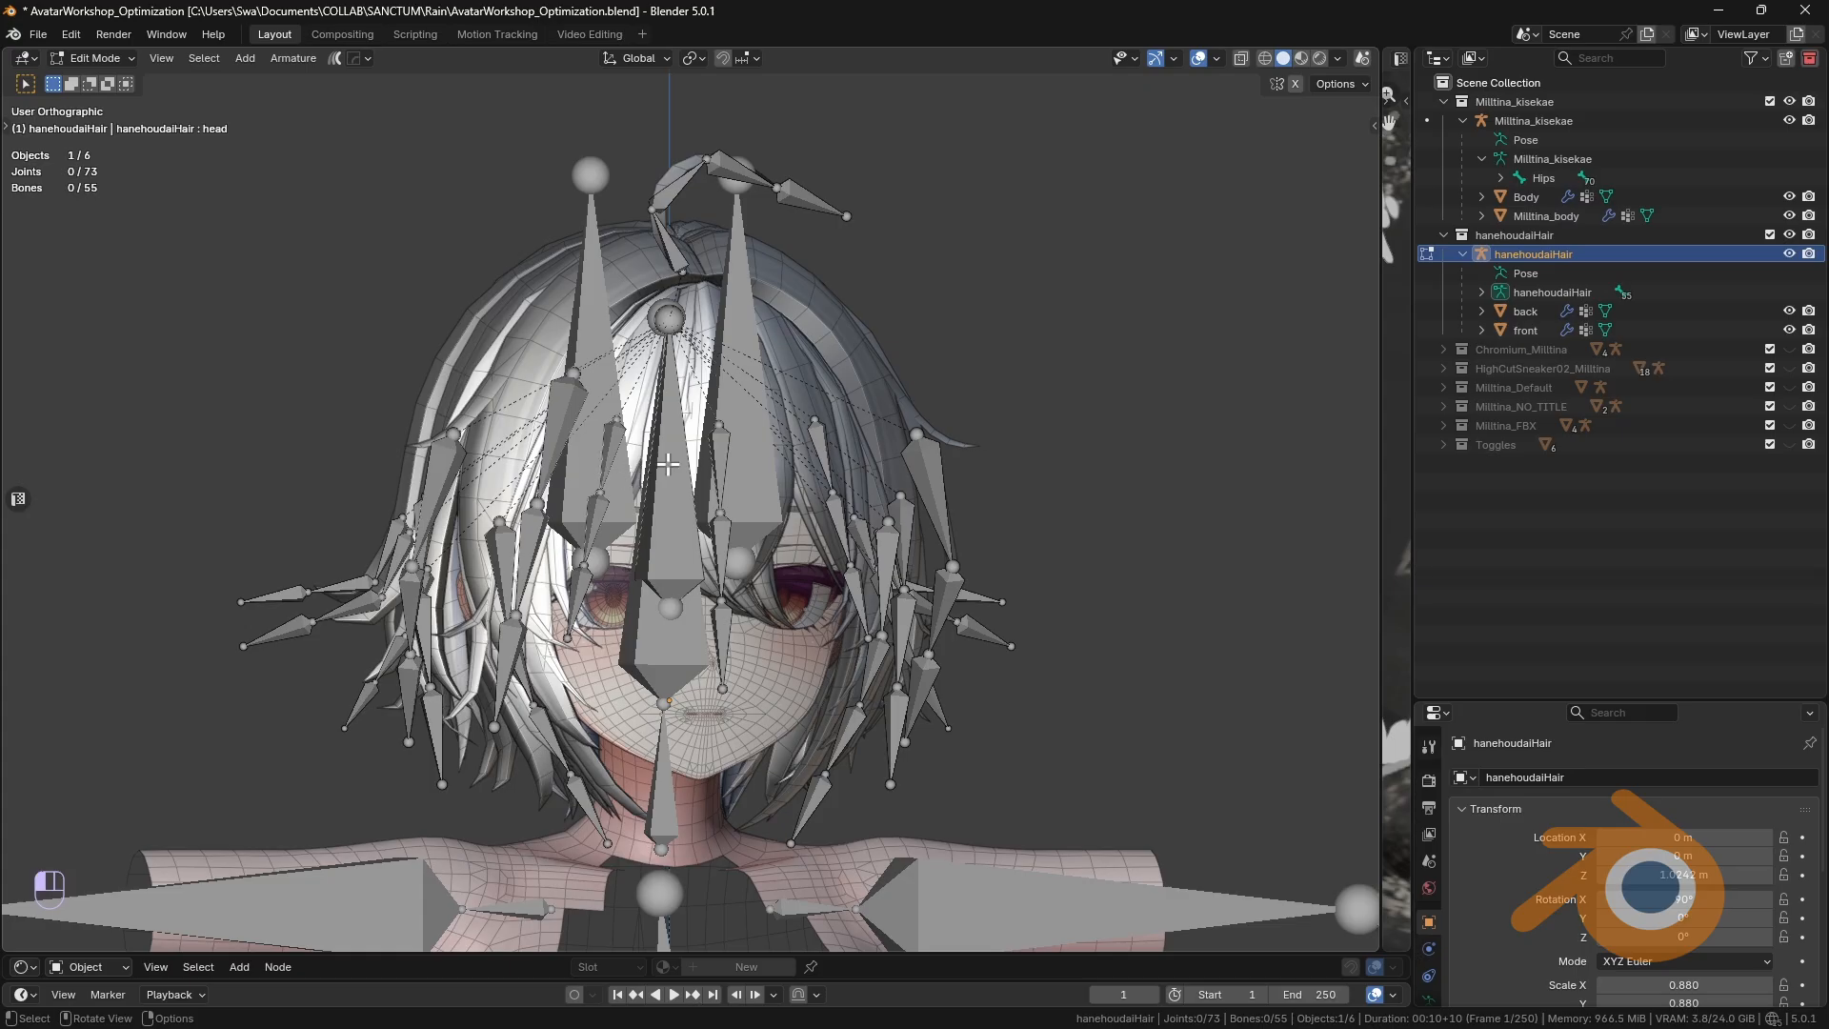
{"action": "left_click", "coordinate": [668, 464]}
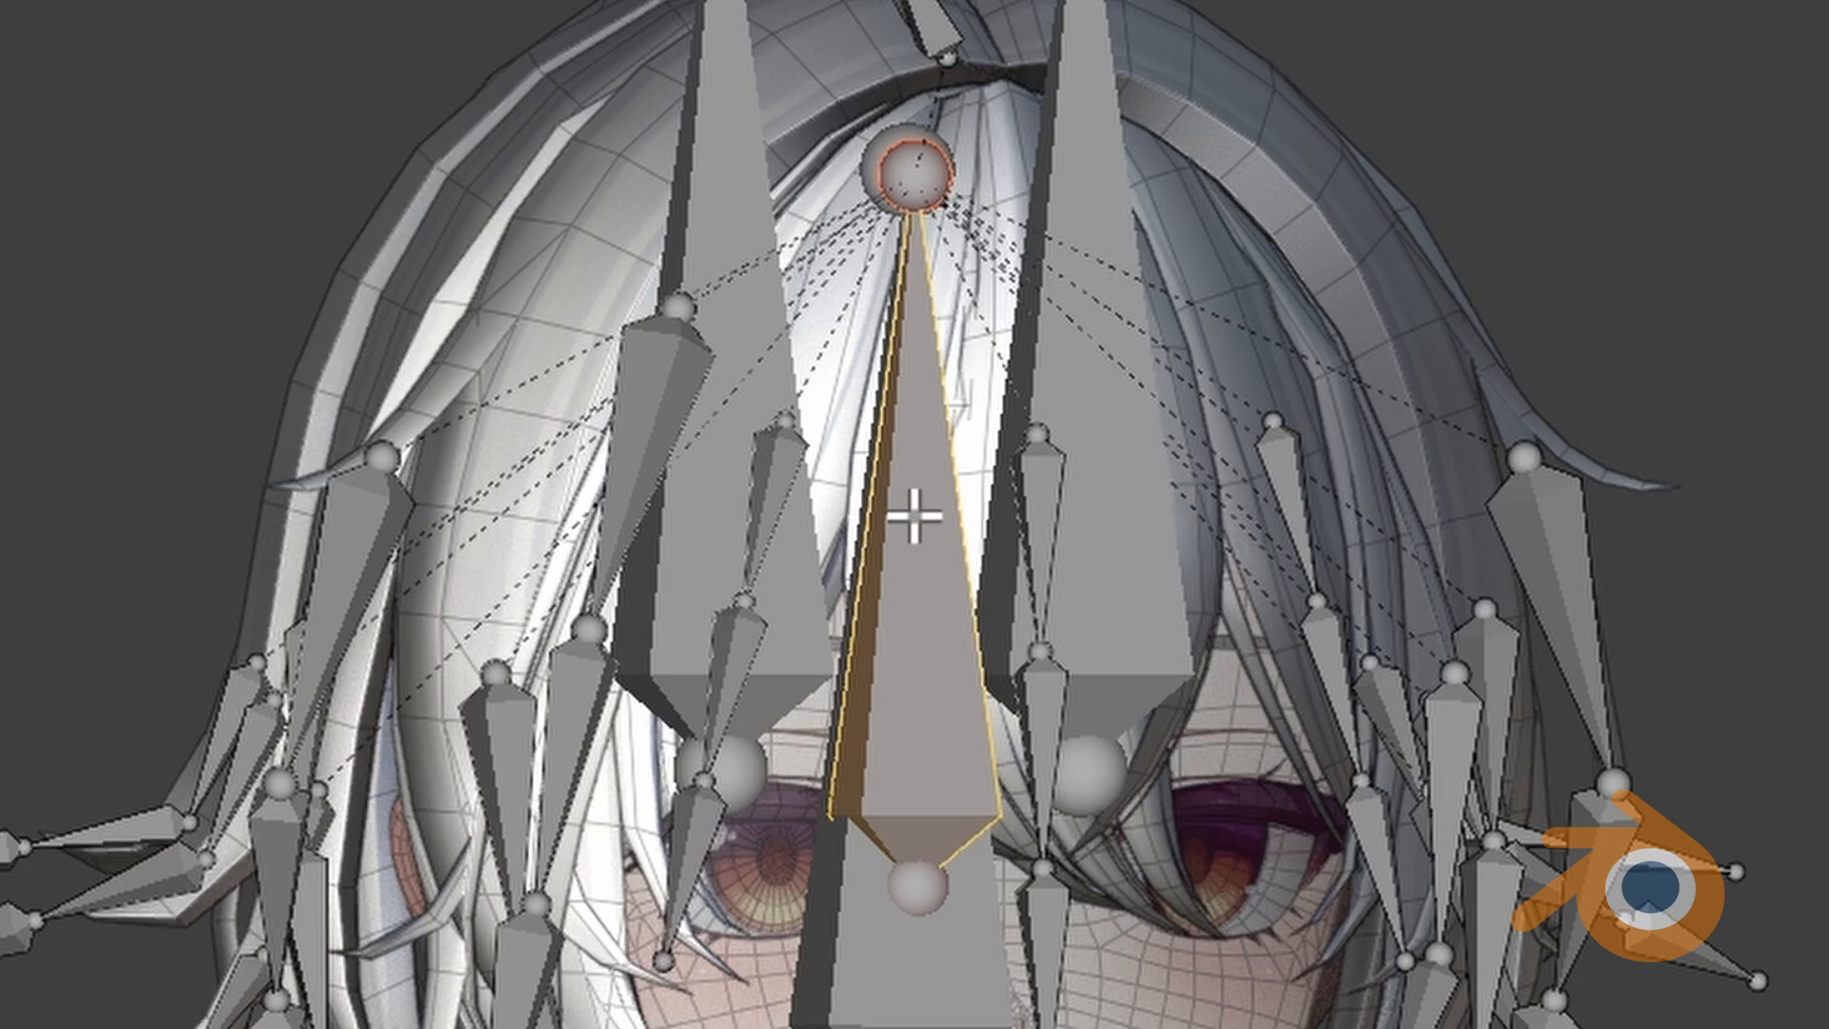
{"action": "key", "text": "F2"}
{"action": "type", "text": "Head"}
{"action": "key", "text": "Return"}
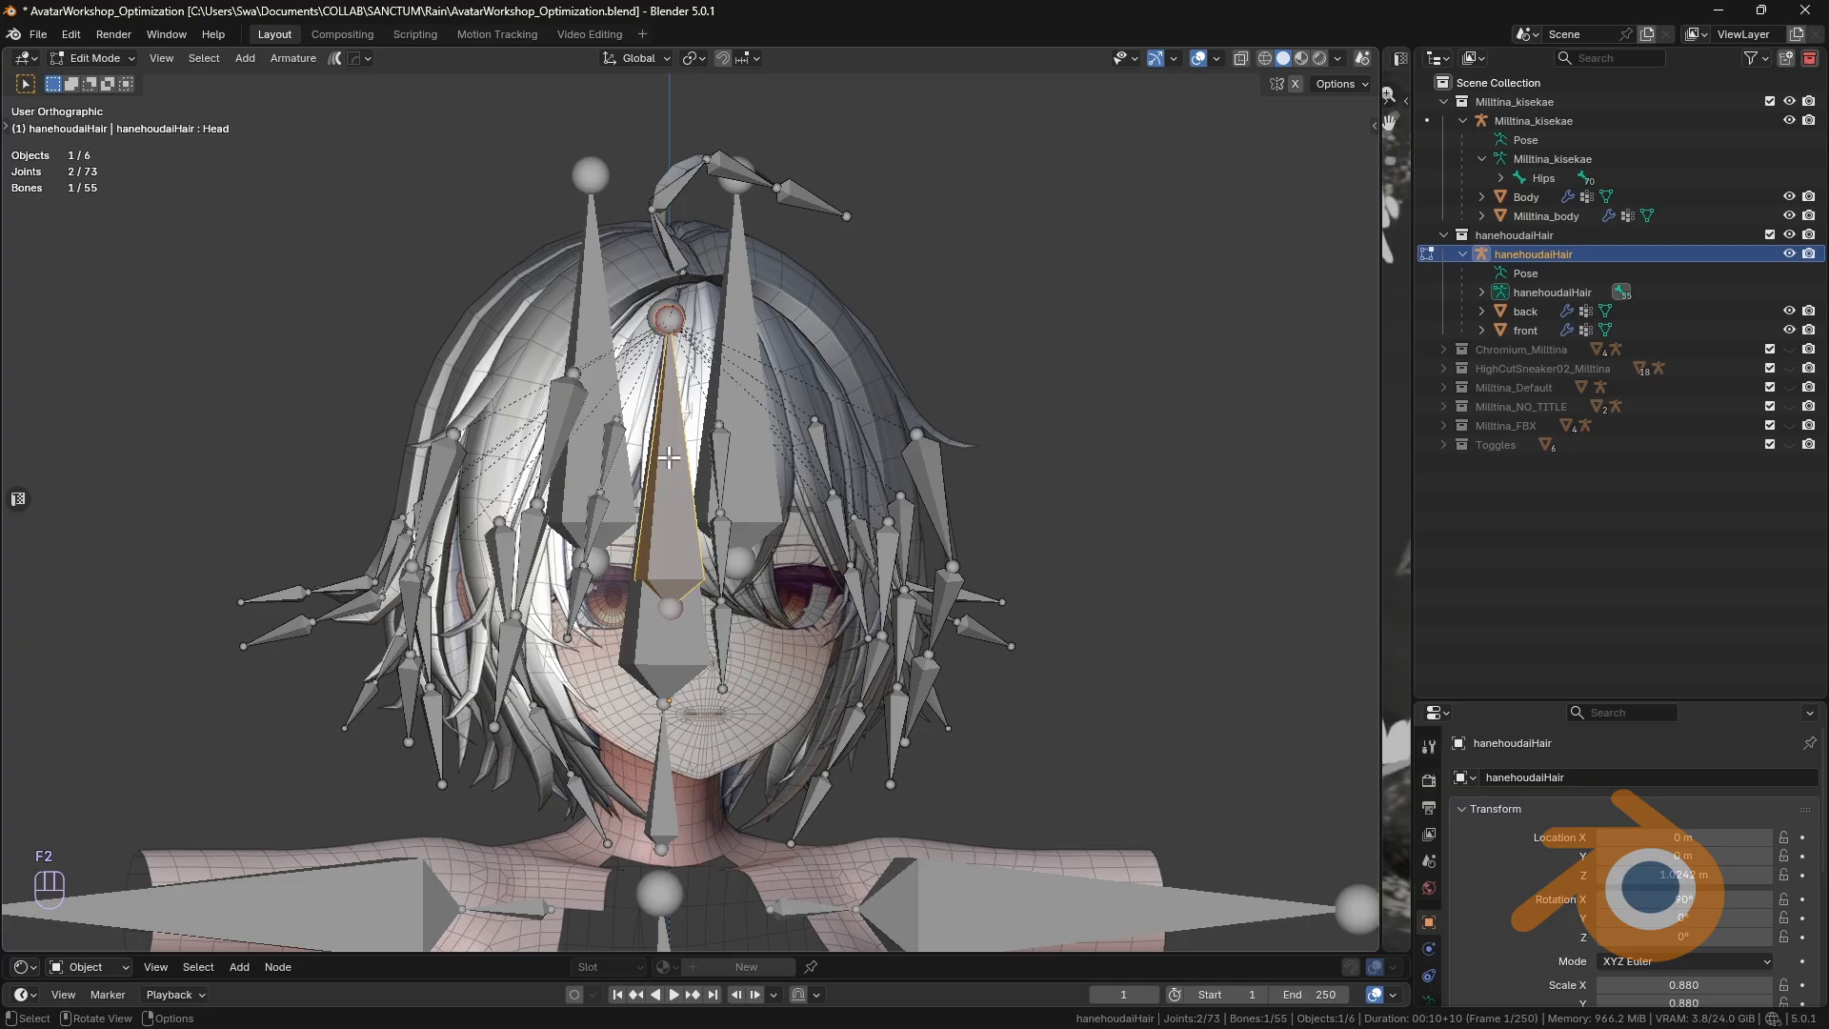
{"action": "key", "text": "Tab"}
{"action": "scroll", "coordinate": [672, 450], "scroll_direction": "down", "scroll_amount": 5}
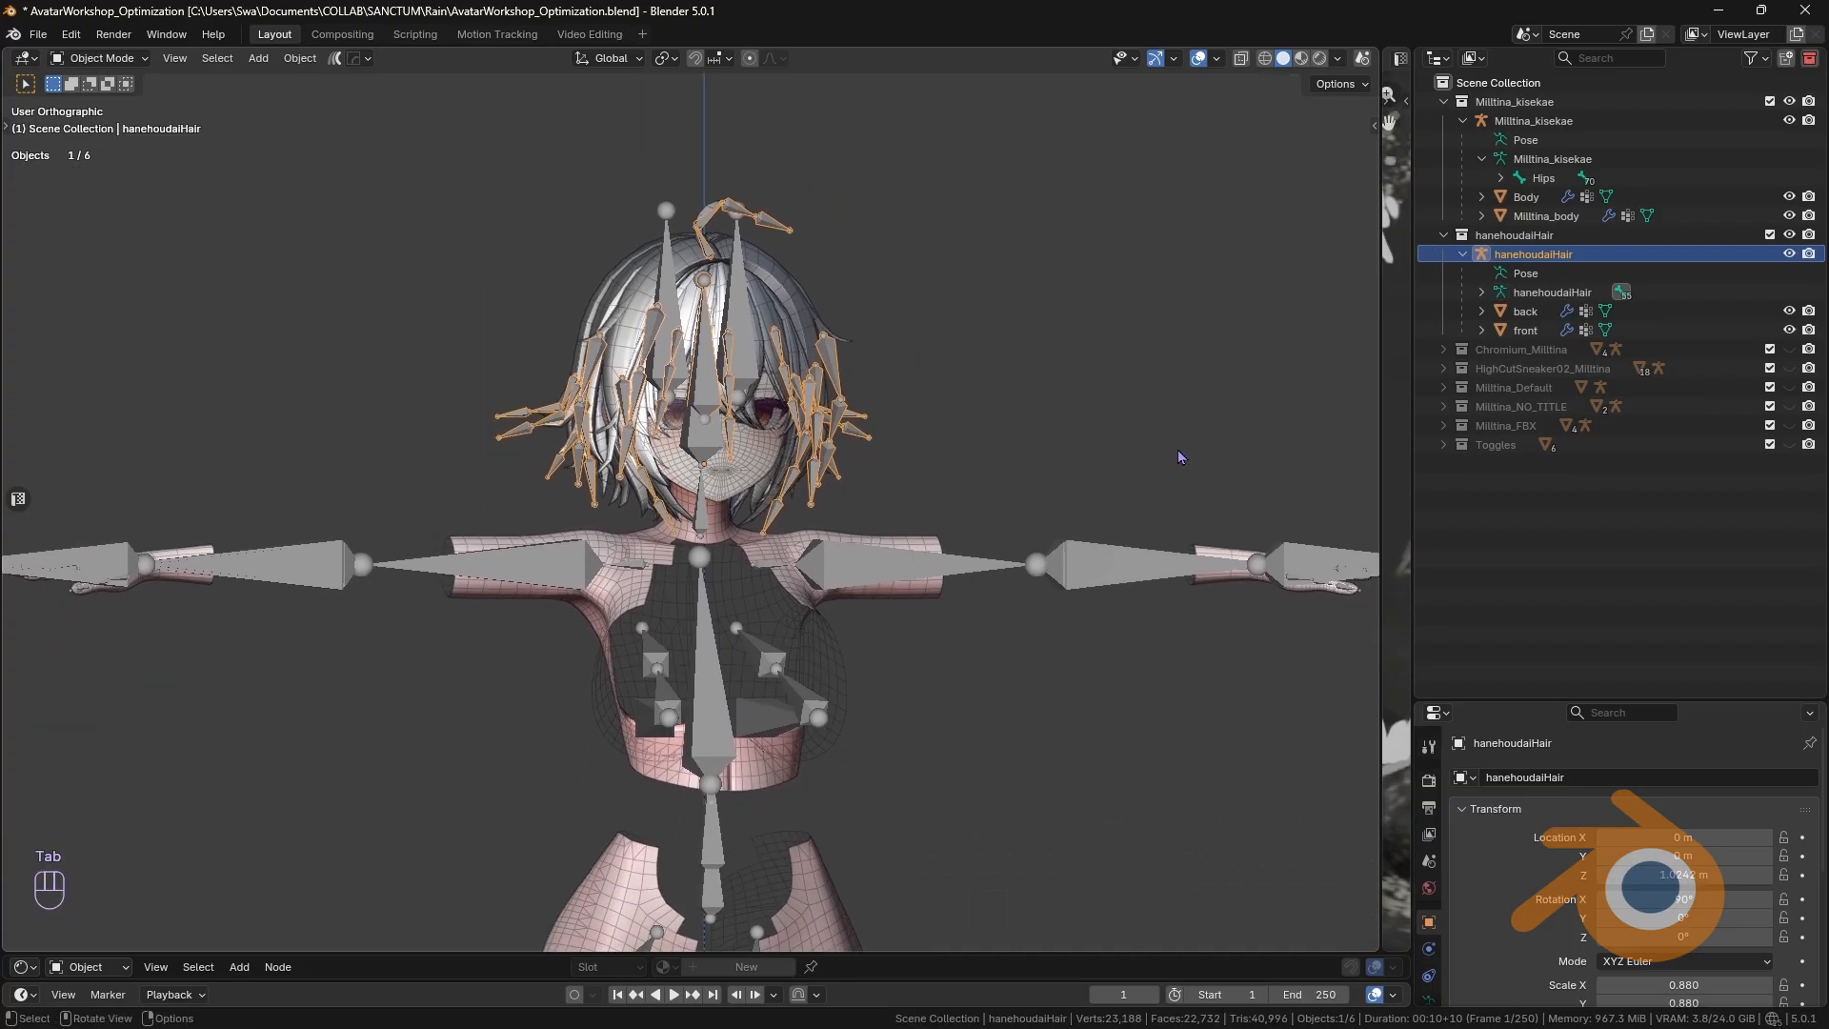
{"action": "left_click", "coordinate": [1444, 100]}
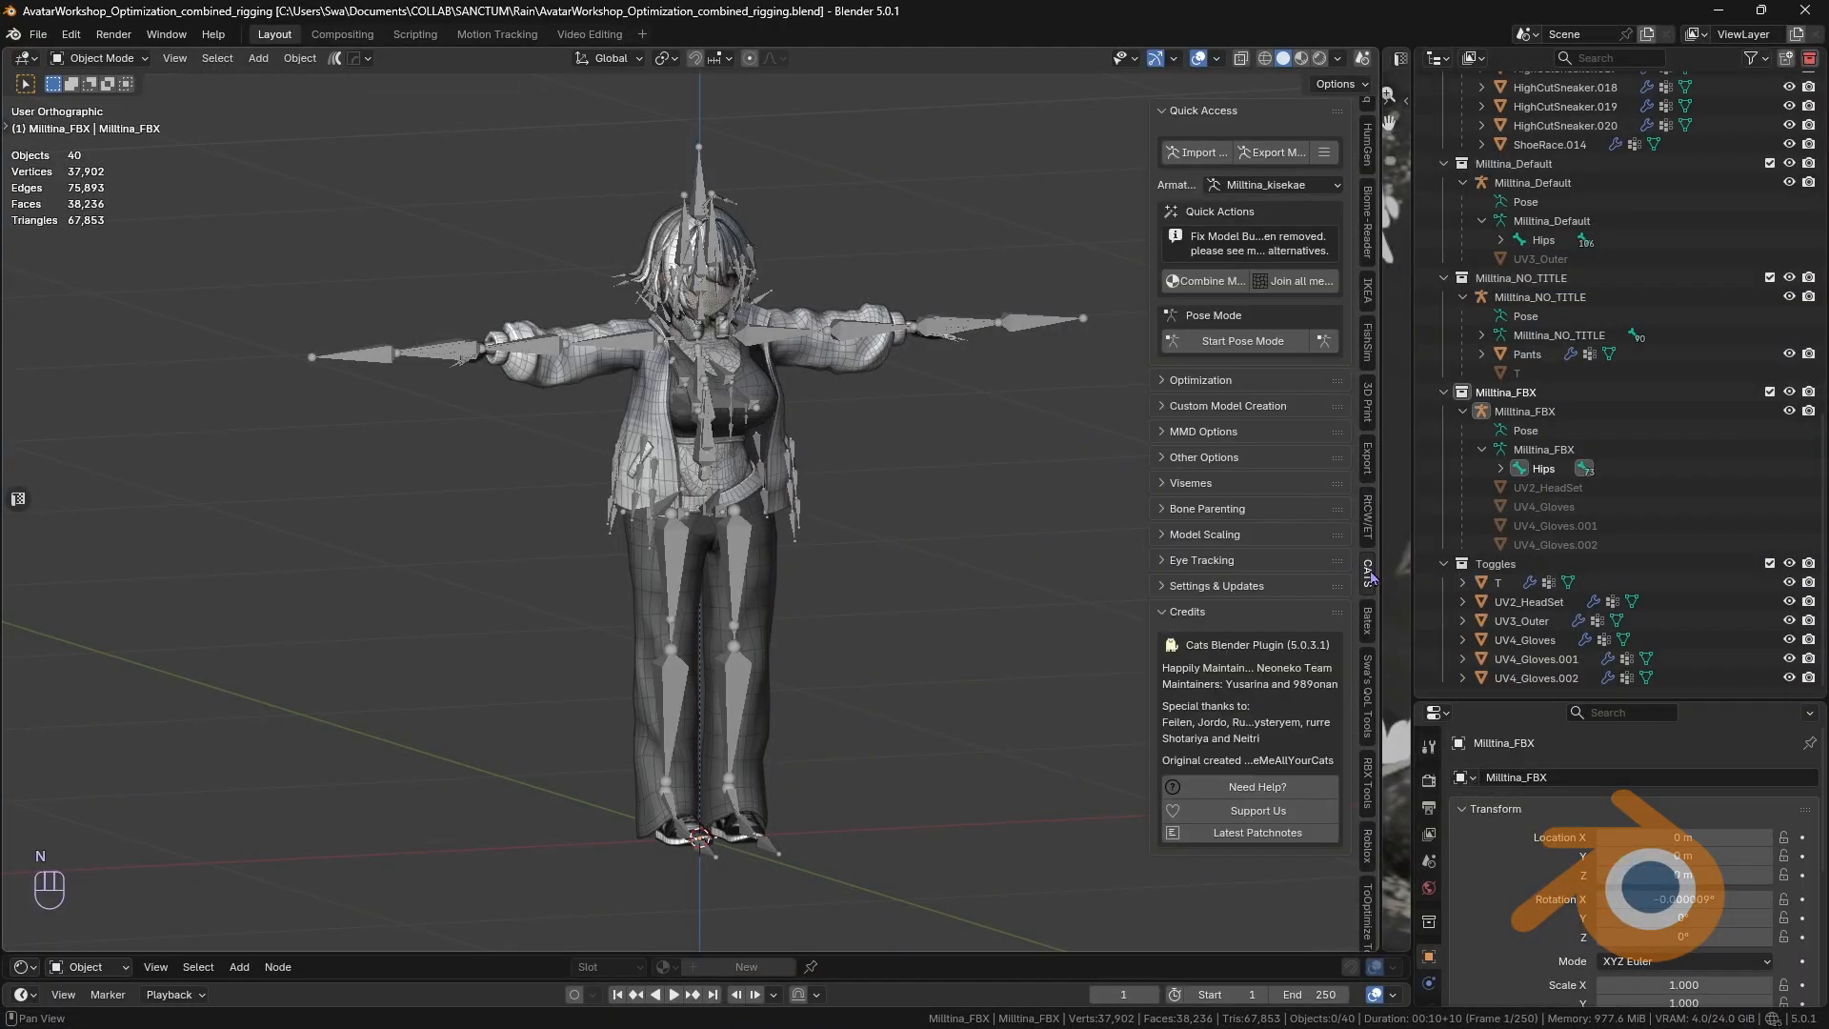
Step: Open the CATS plugin's Custom Model Creation settings and widen the area so the merge options are readable
{"action": "key", "text": "n"}
{"action": "left_click", "coordinate": [1368, 575]}
{"action": "left_click_drag", "start_coordinate": [1147, 523], "coordinate": [999, 484]}
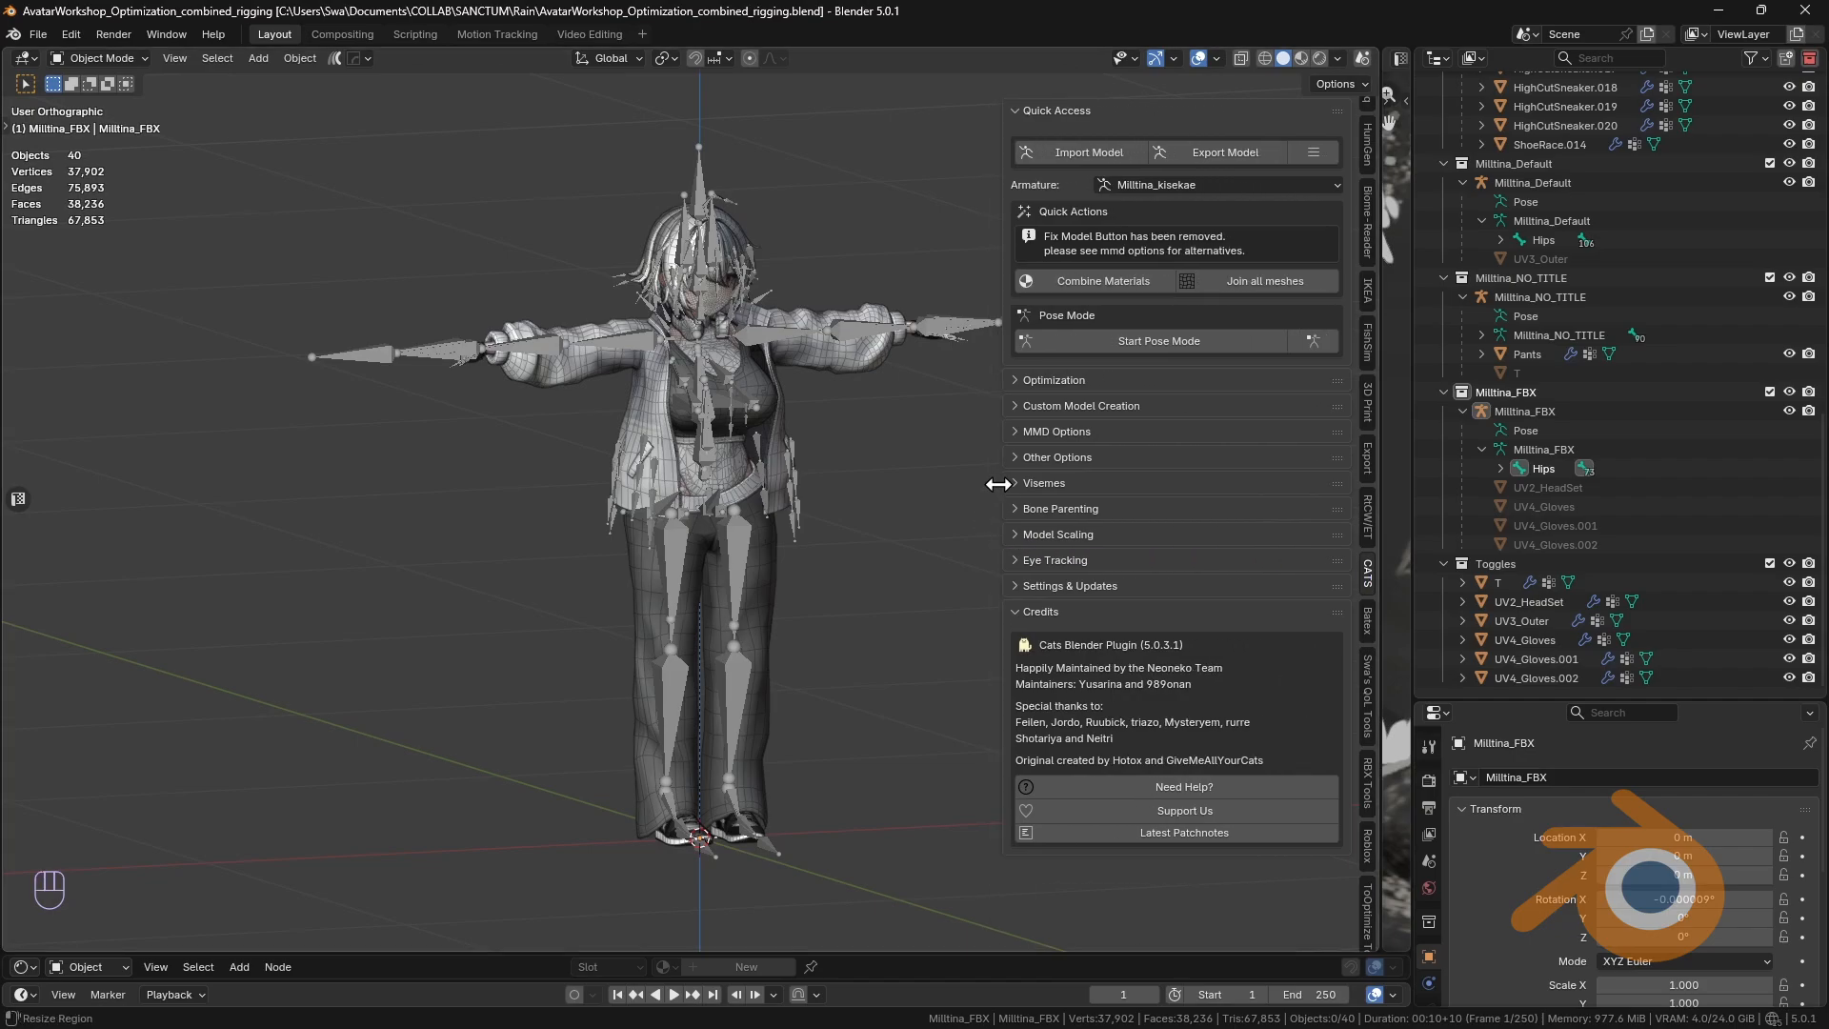
{"action": "left_click", "coordinate": [1074, 407]}
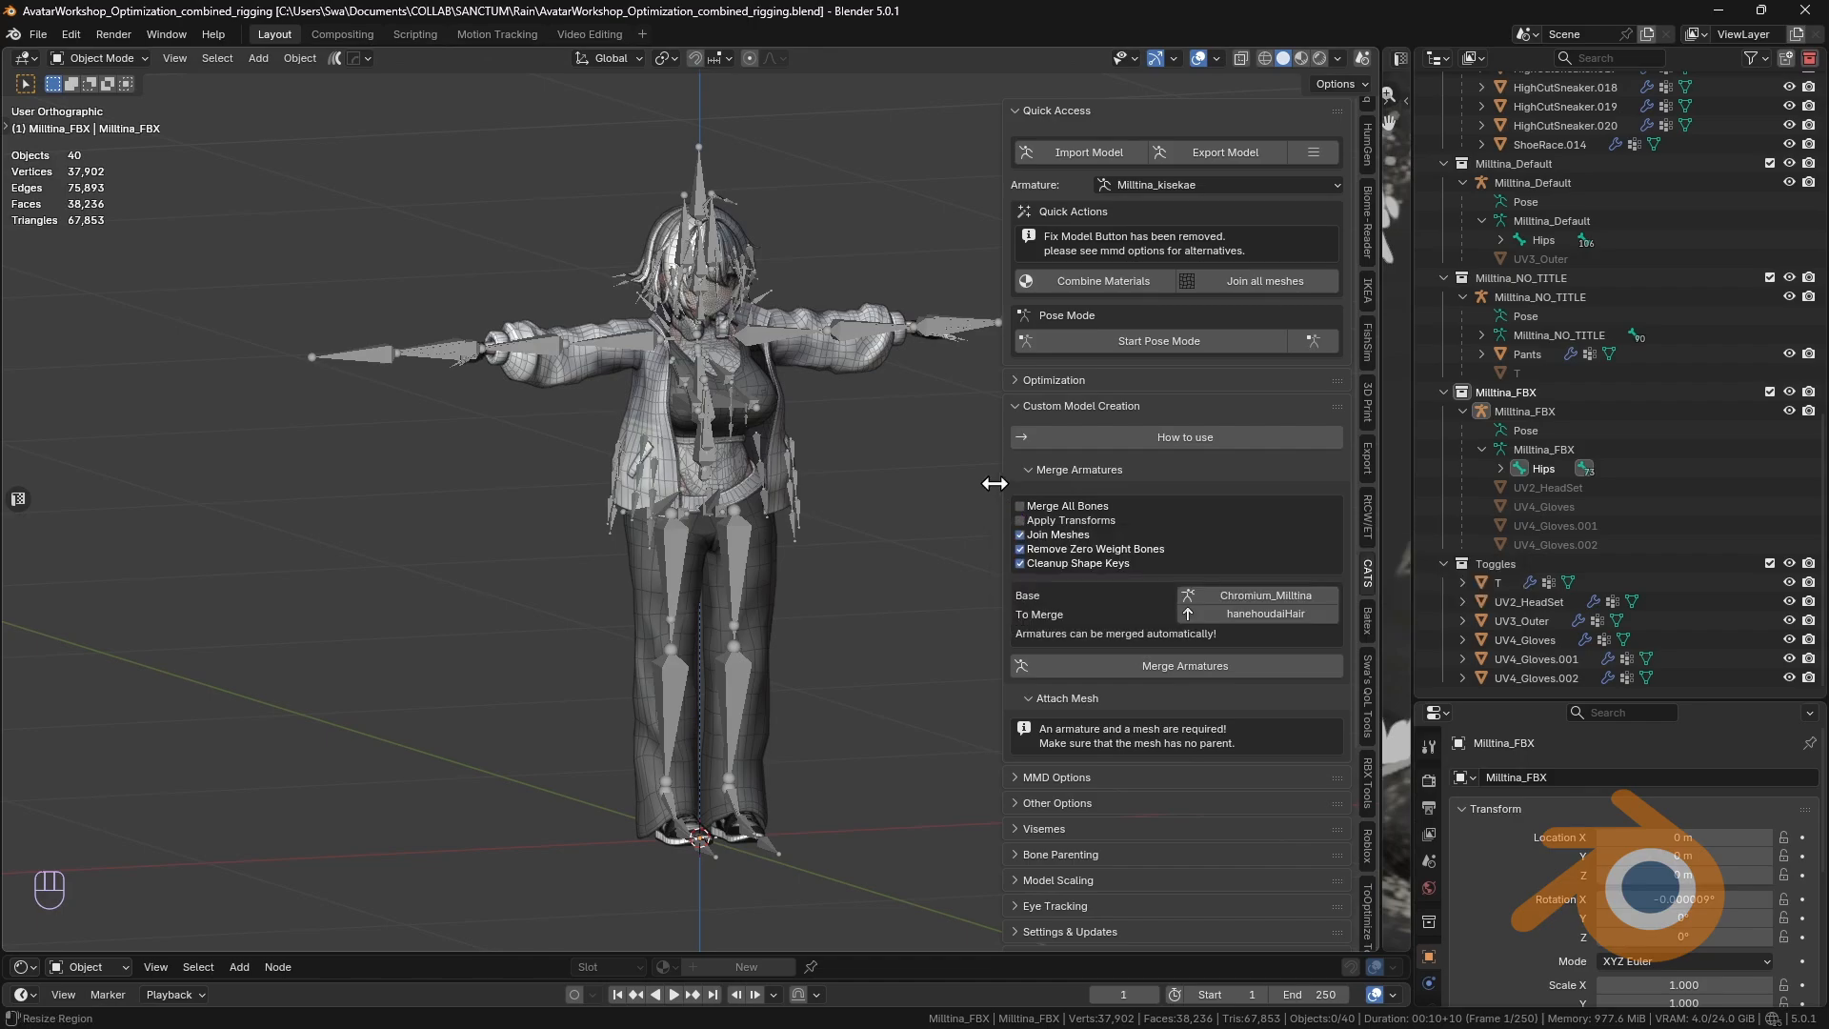
{"action": "left_click_drag", "start_coordinate": [994, 483], "coordinate": [960, 484]}
Step: Configure the armature merge with Merge All Bones on and Join Meshes and Cleanup Shape Keys off, and collapse Quick Access
{"action": "left_click", "coordinate": [980, 536]}
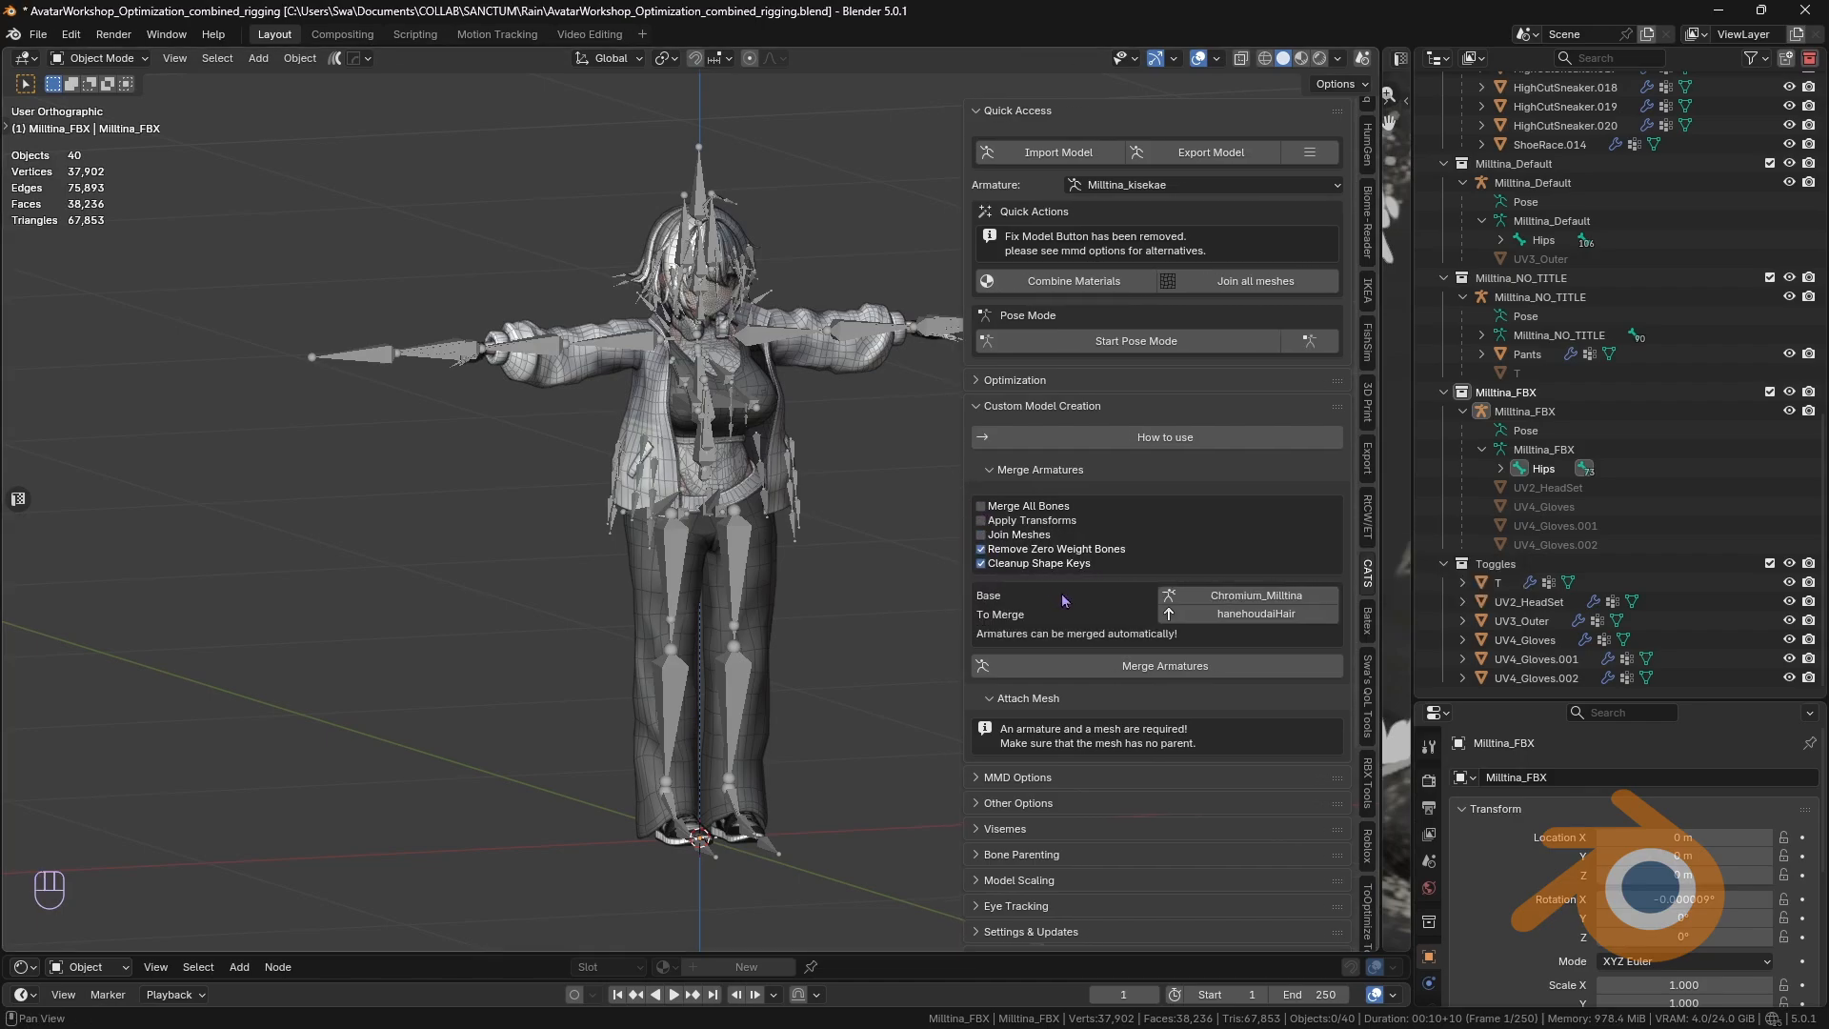
{"action": "left_click", "coordinate": [981, 564]}
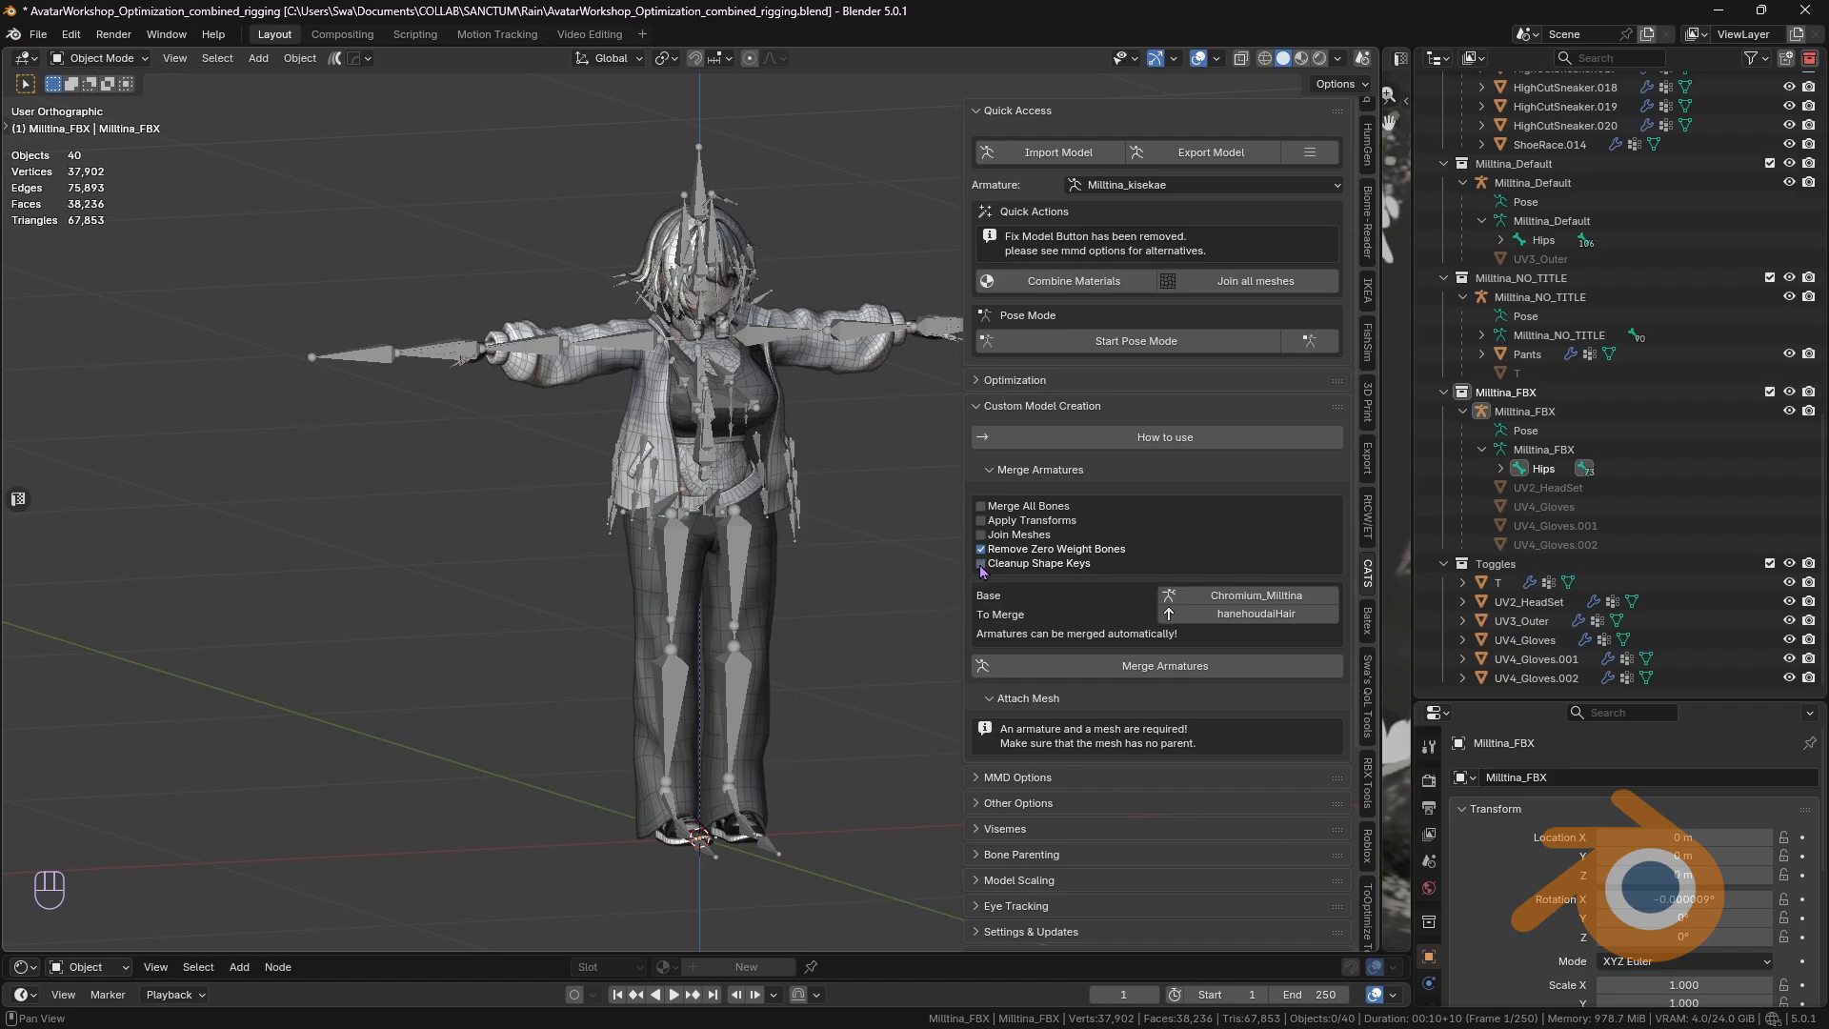
{"action": "left_click", "coordinate": [1012, 511]}
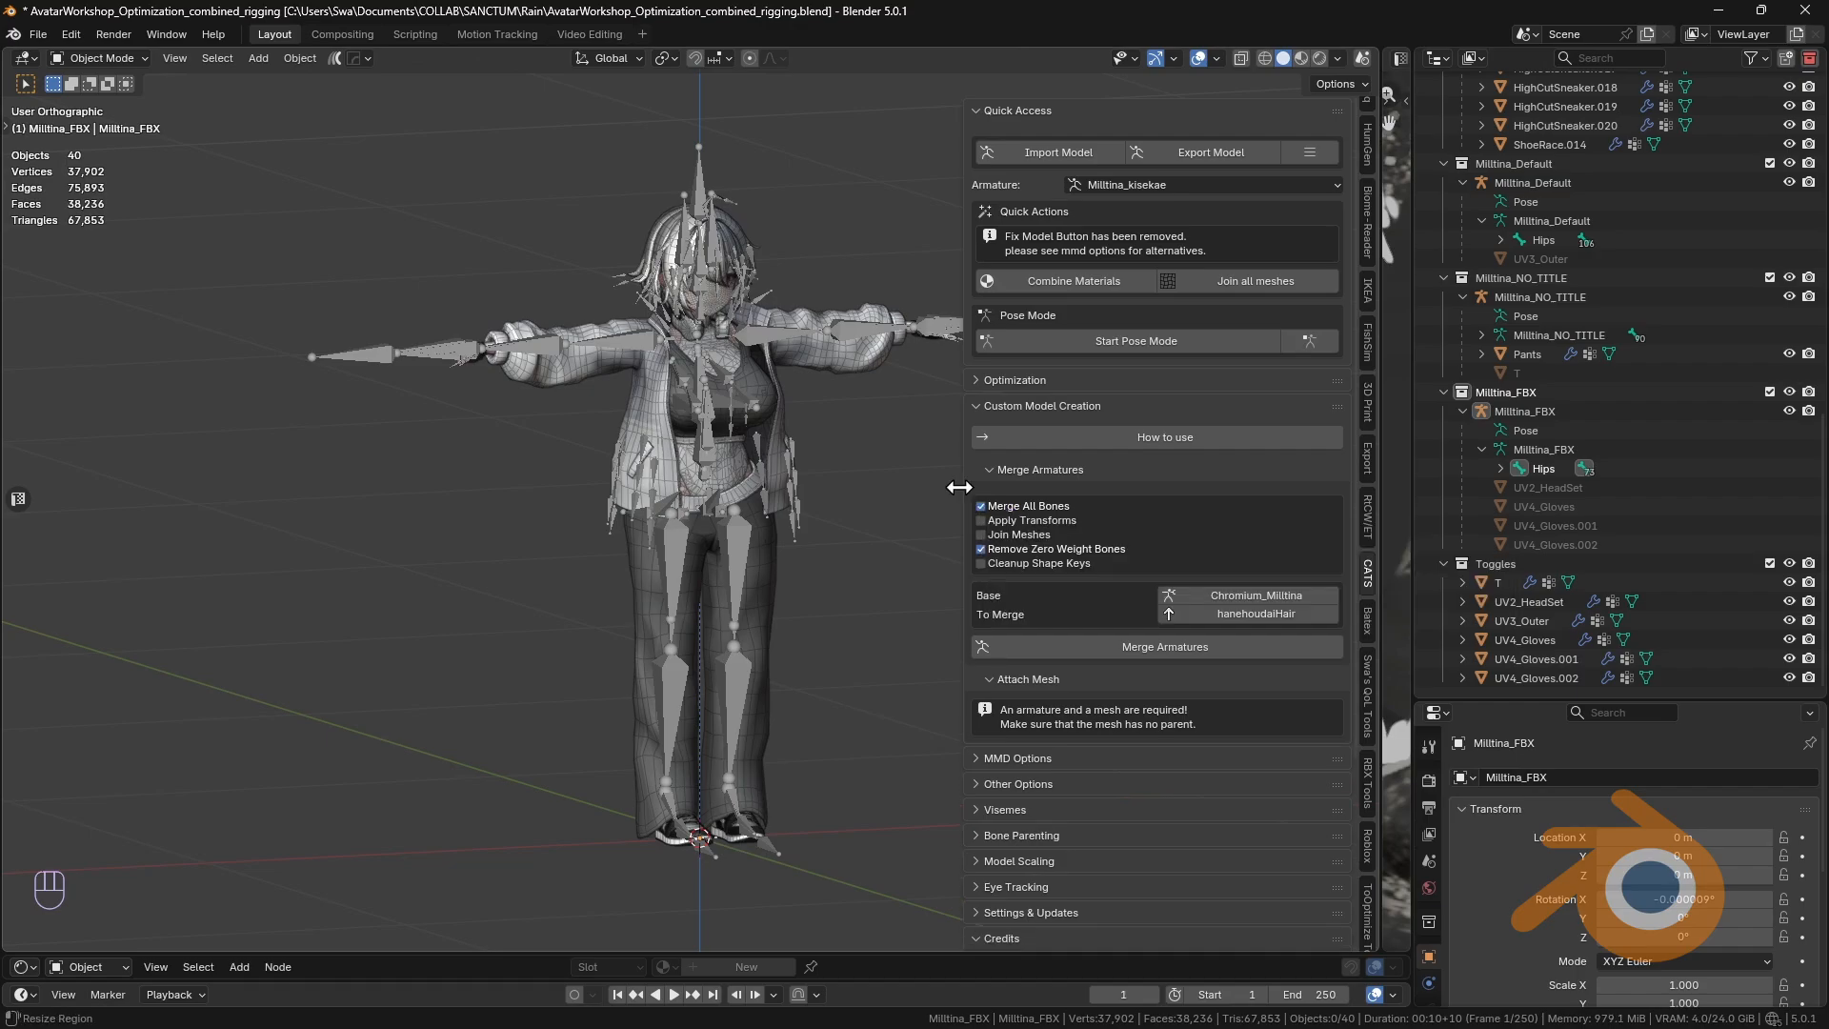
{"action": "left_click_drag", "start_coordinate": [965, 481], "coordinate": [924, 474]}
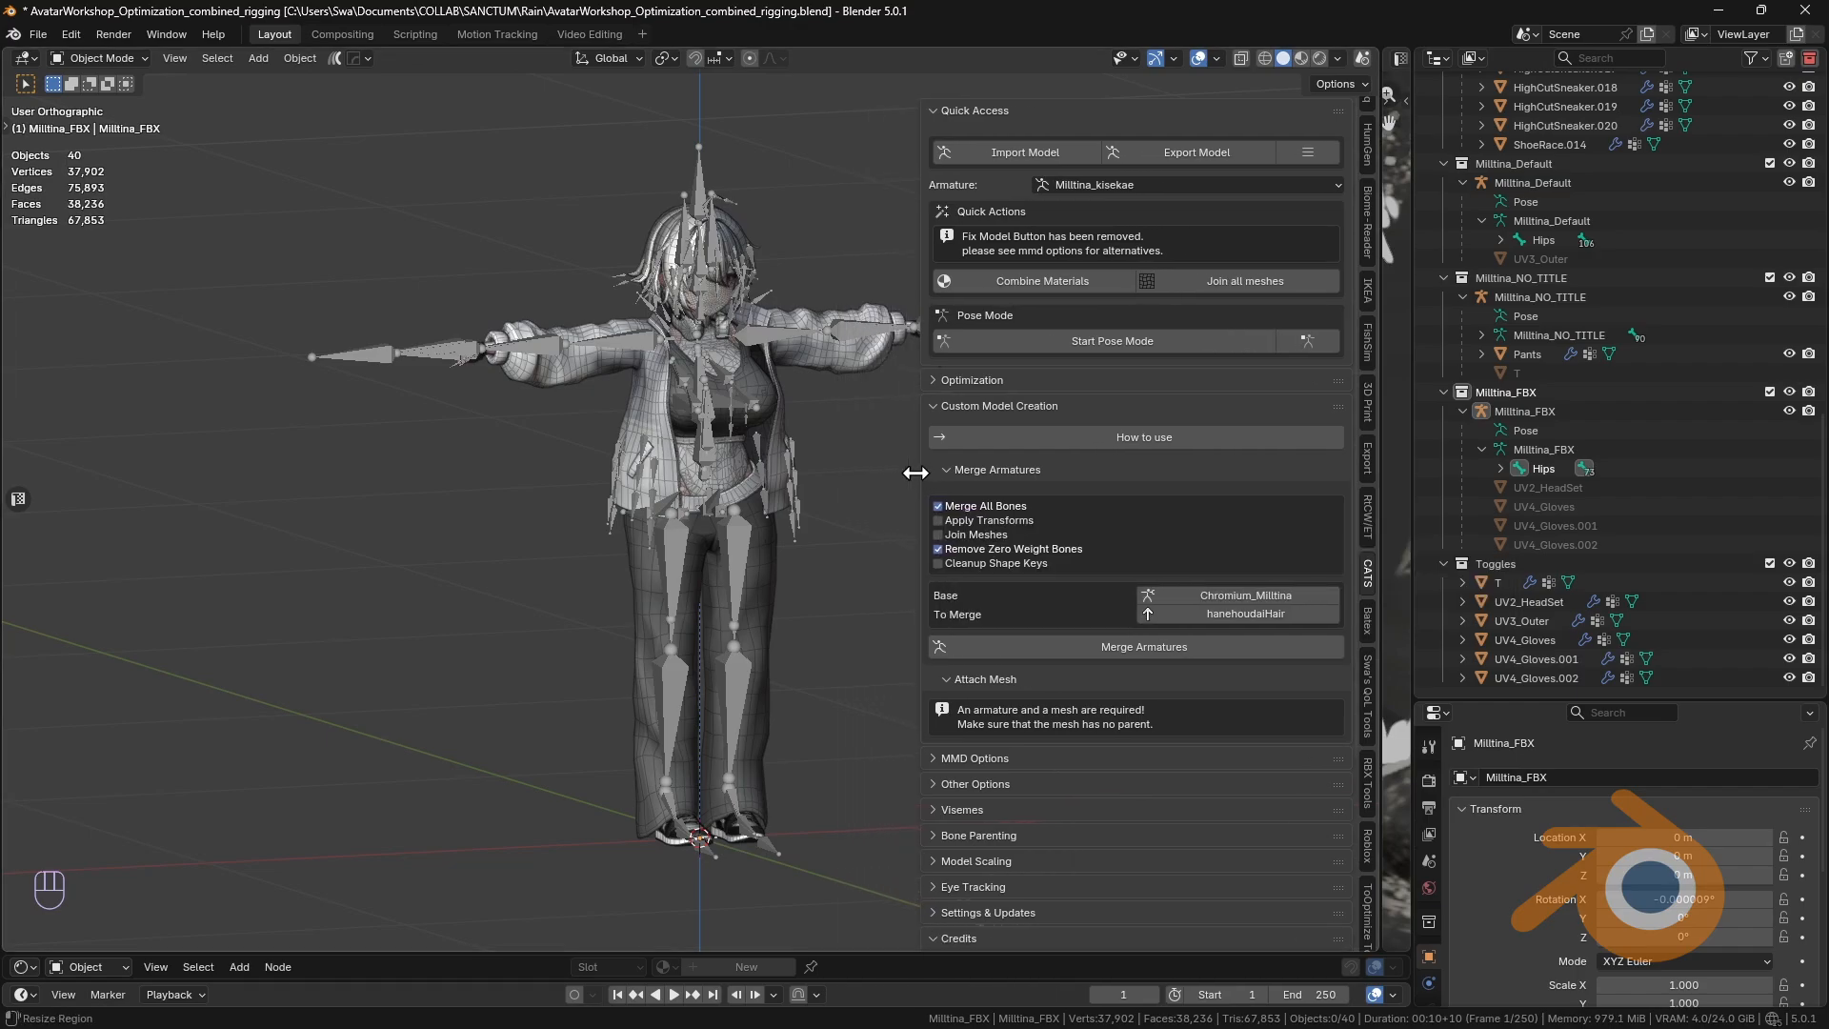
{"action": "left_click", "coordinate": [971, 111]}
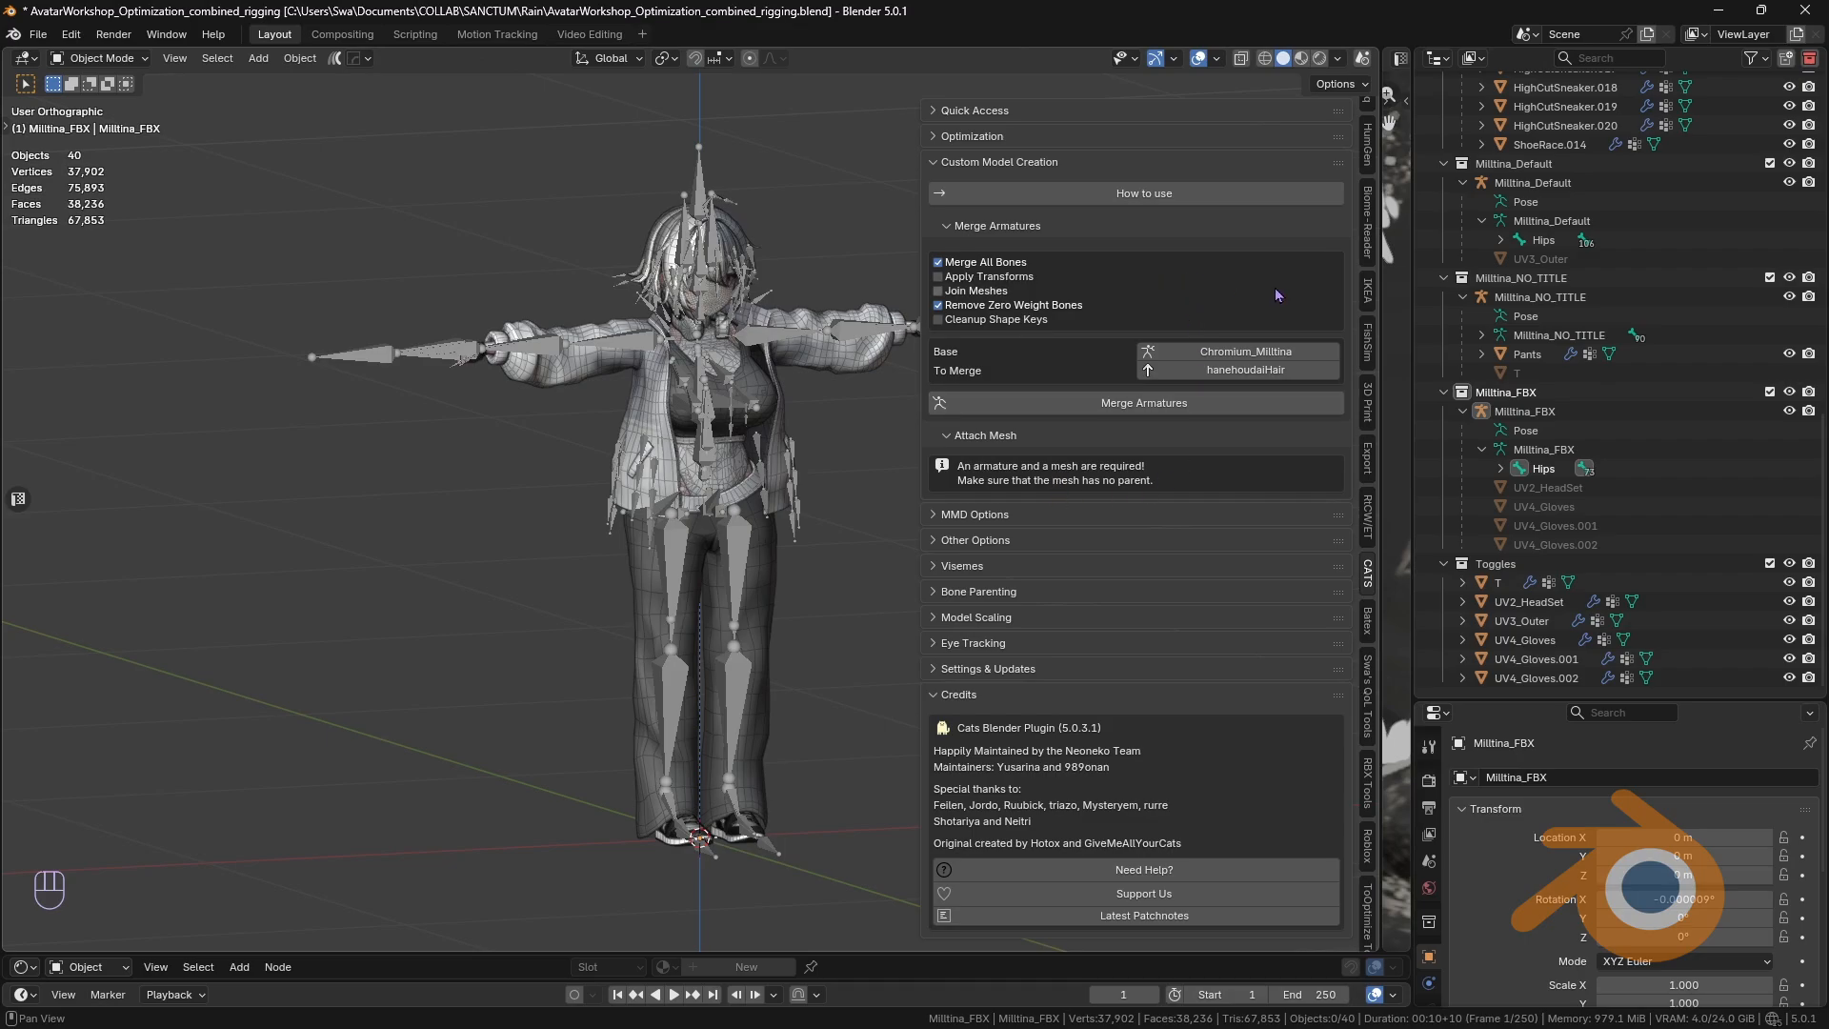
Step: Set Milltina_kisekae as the base armature and hanehoudaiHair as the armature to merge
{"action": "scroll", "coordinate": [1600, 519], "scroll_direction": "up", "scroll_amount": 18}
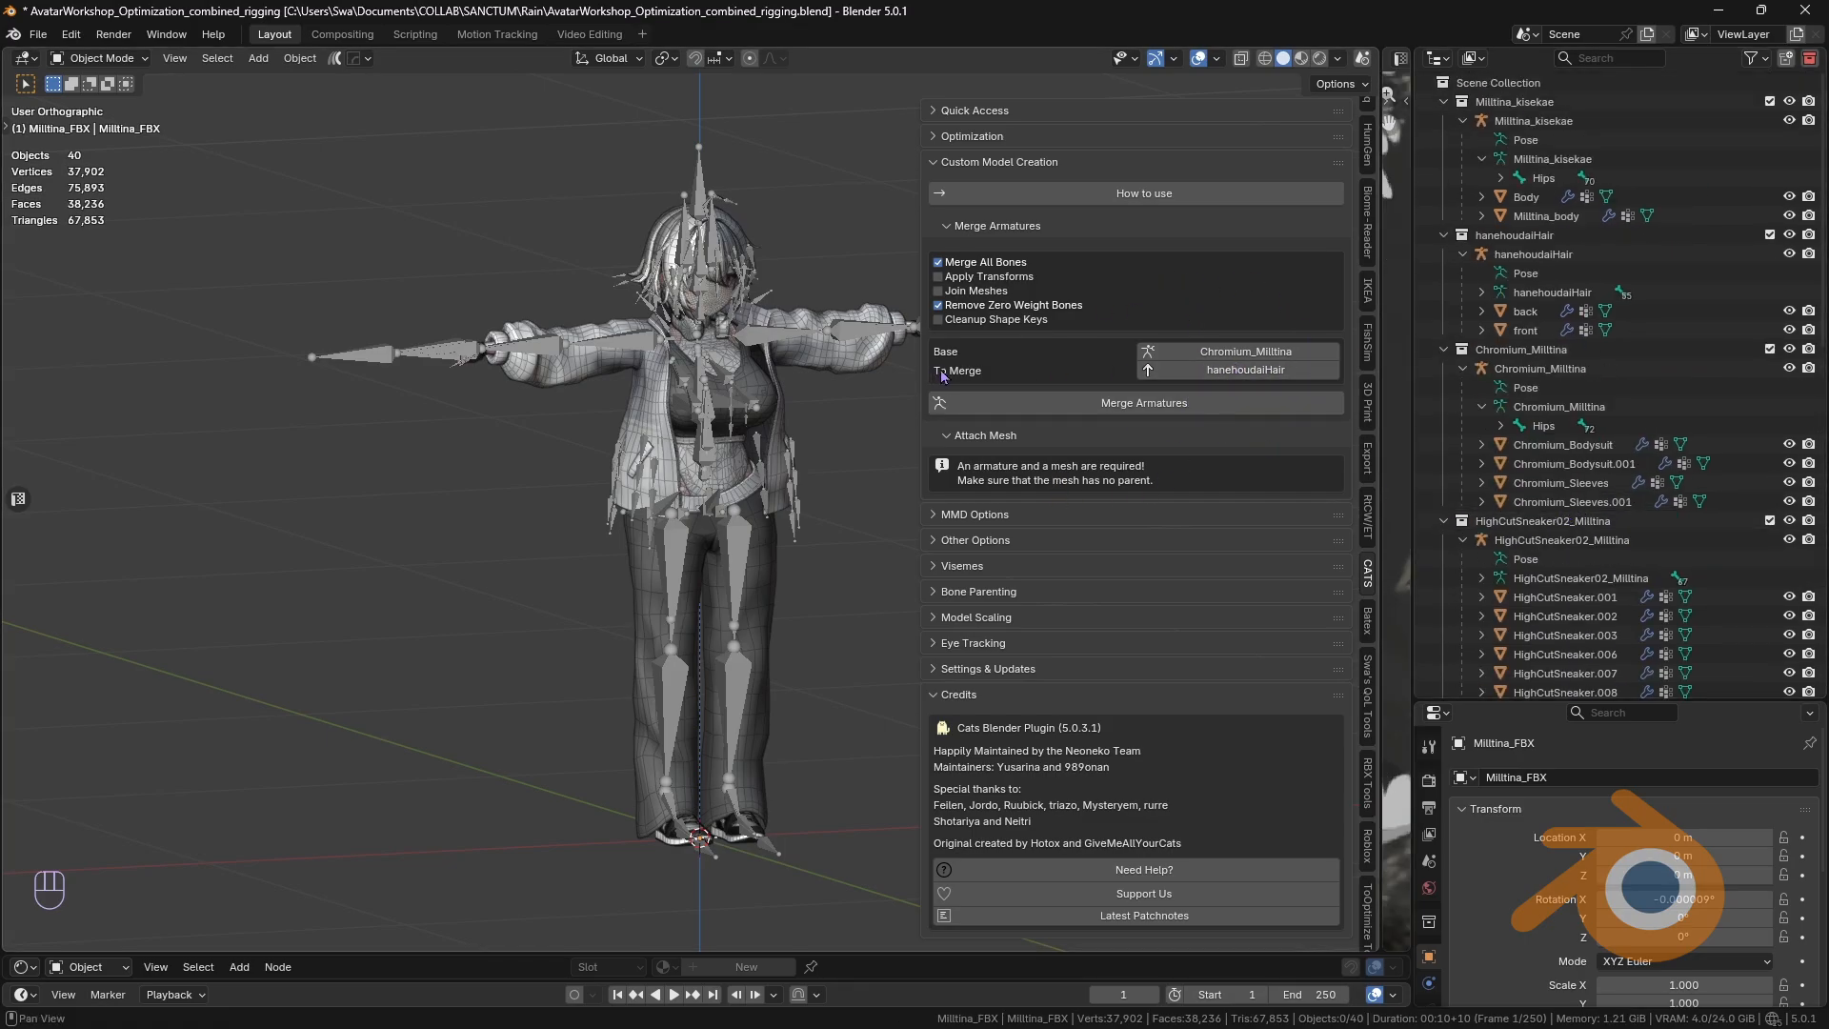
{"action": "left_click", "coordinate": [1559, 123]}
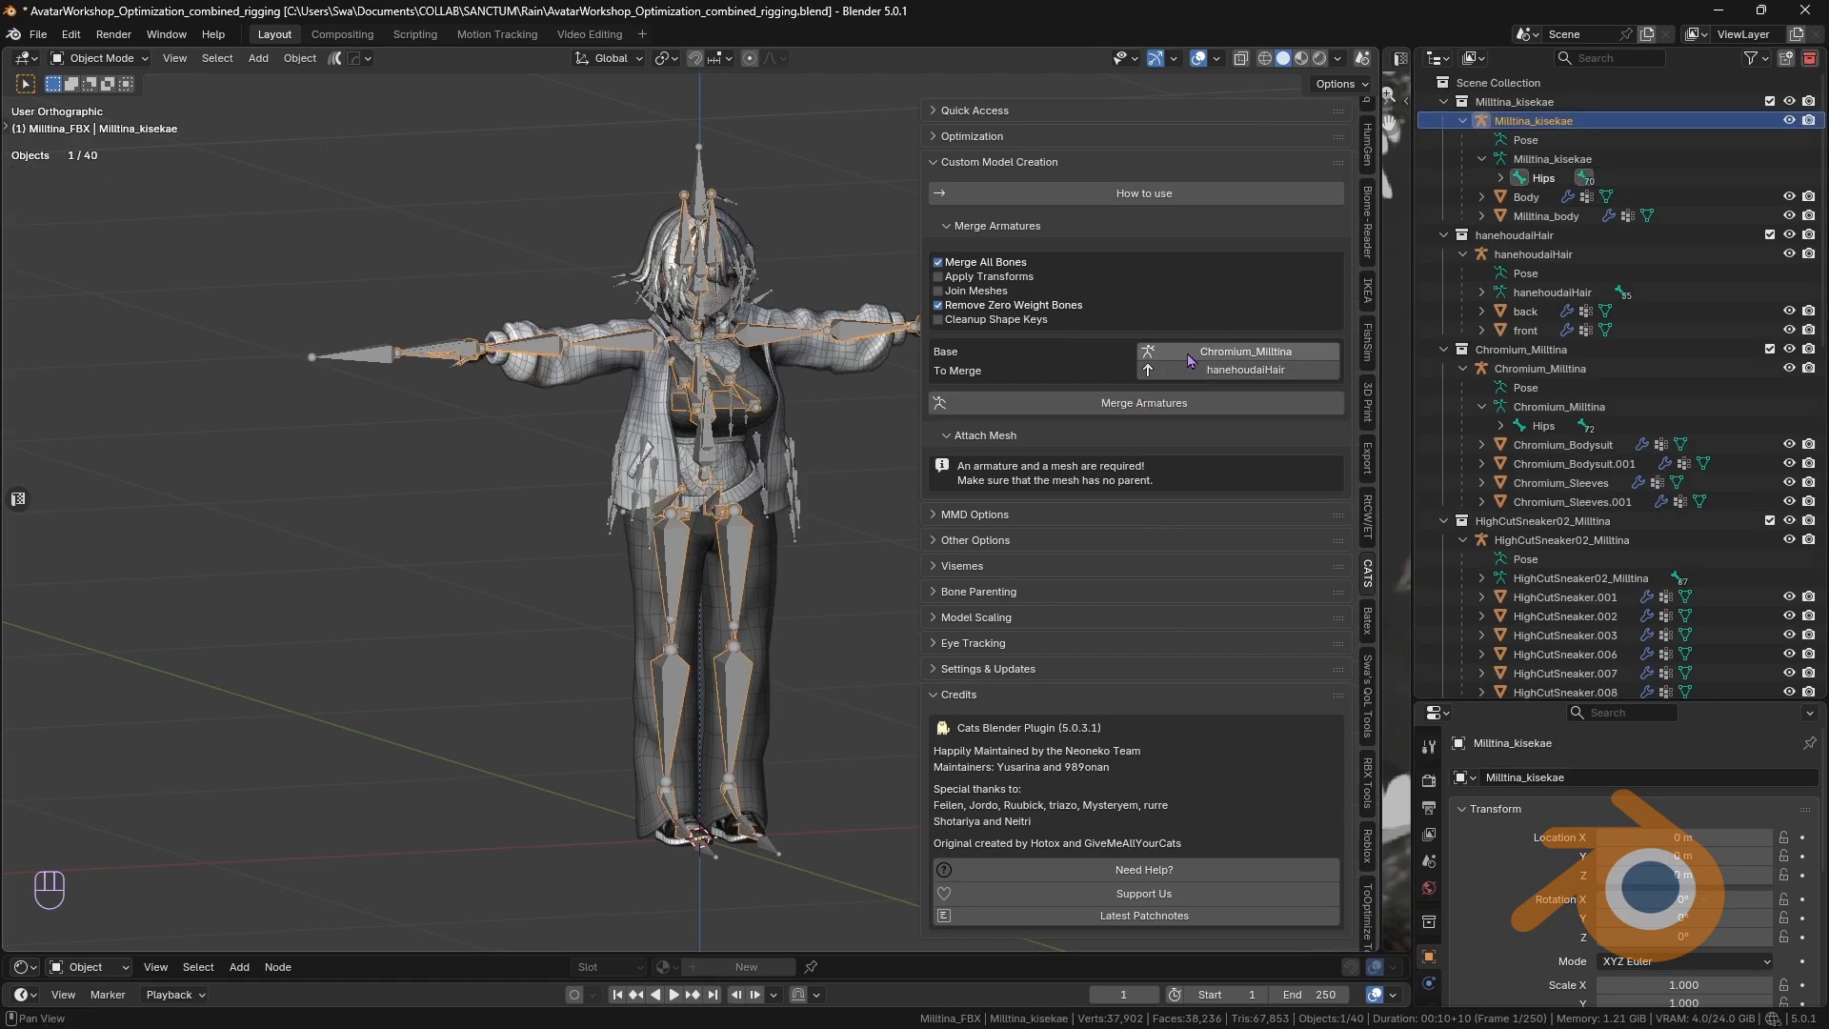
{"action": "left_click", "coordinate": [1235, 352]}
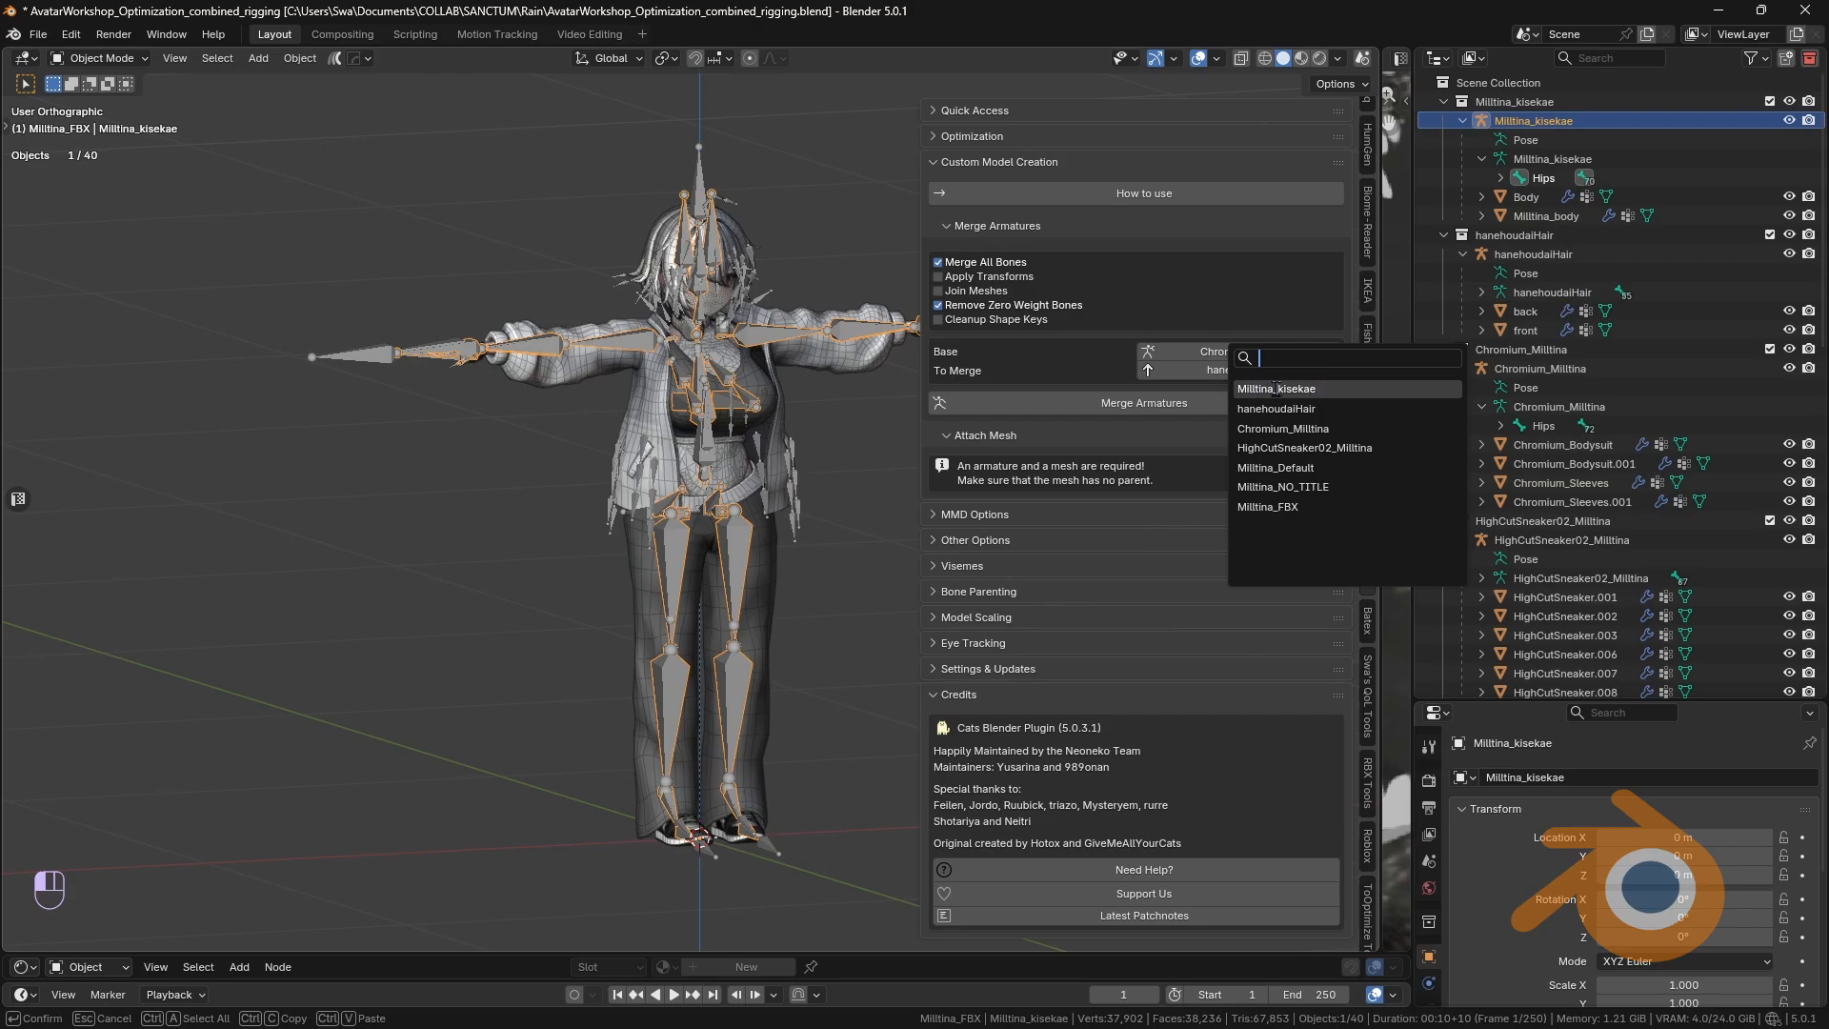
{"action": "key", "text": "Escape"}
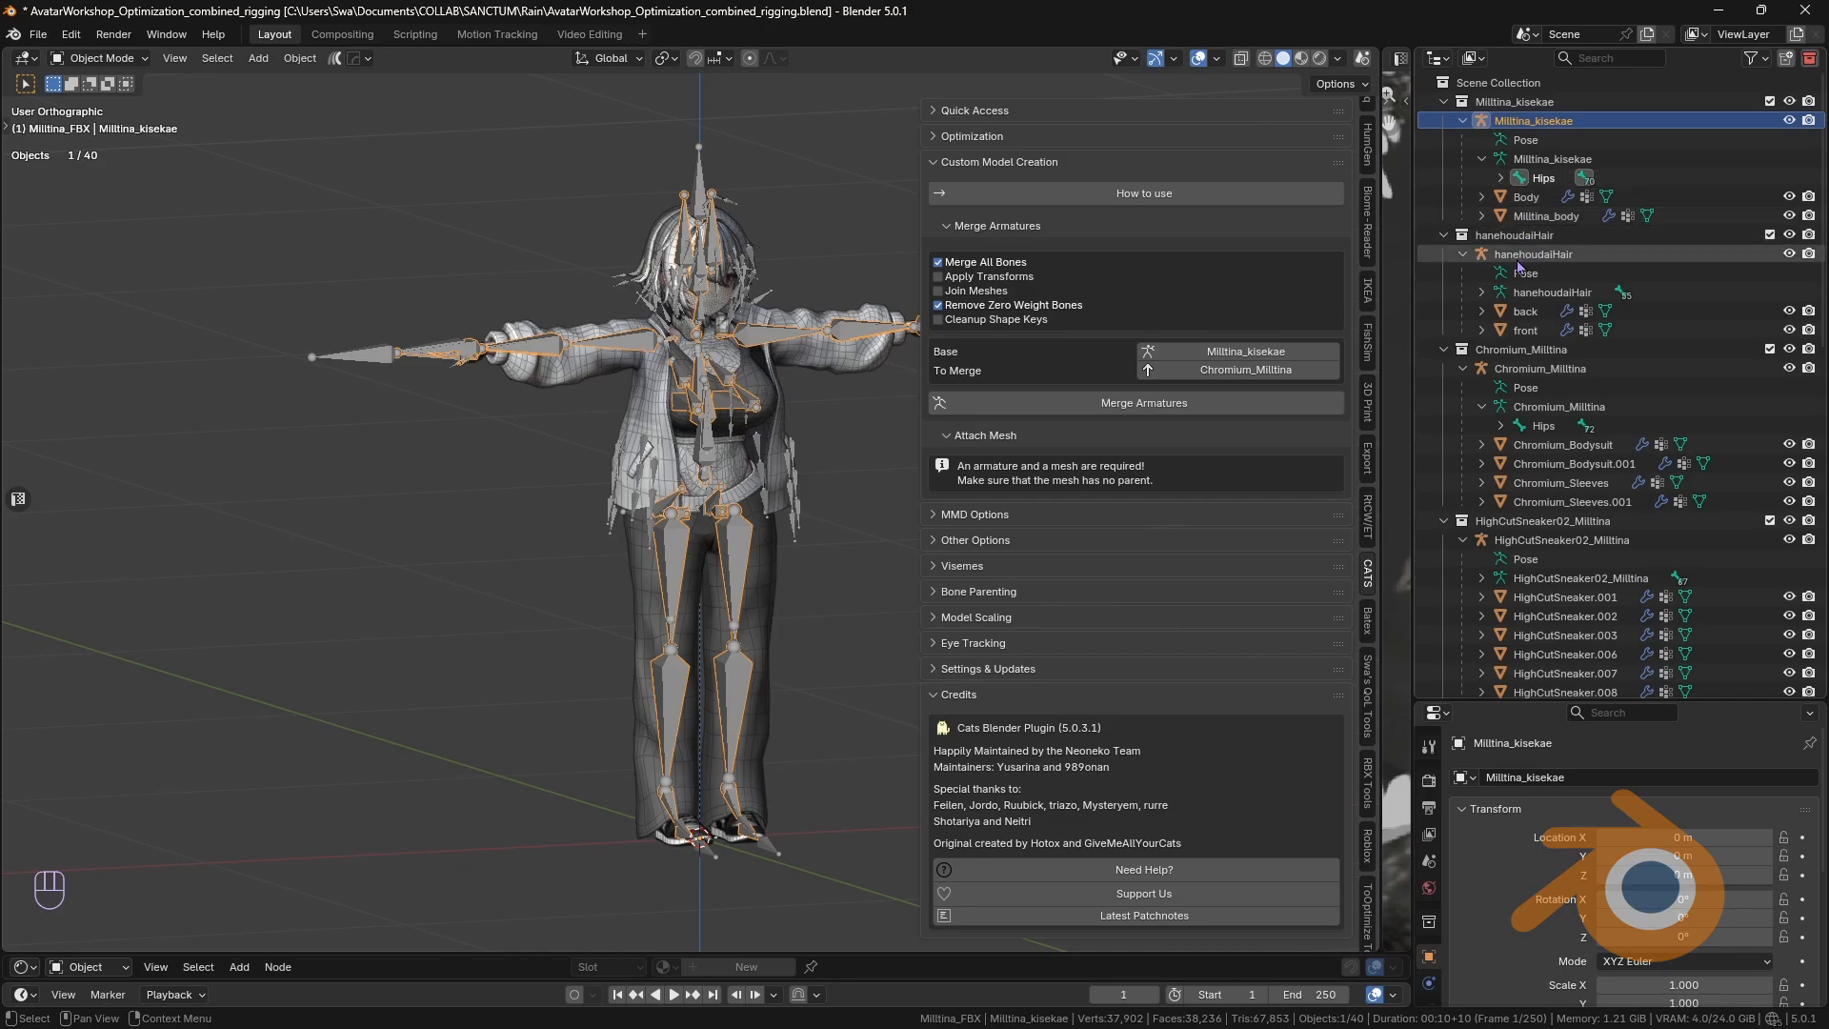
{"action": "left_click", "coordinate": [1231, 370]}
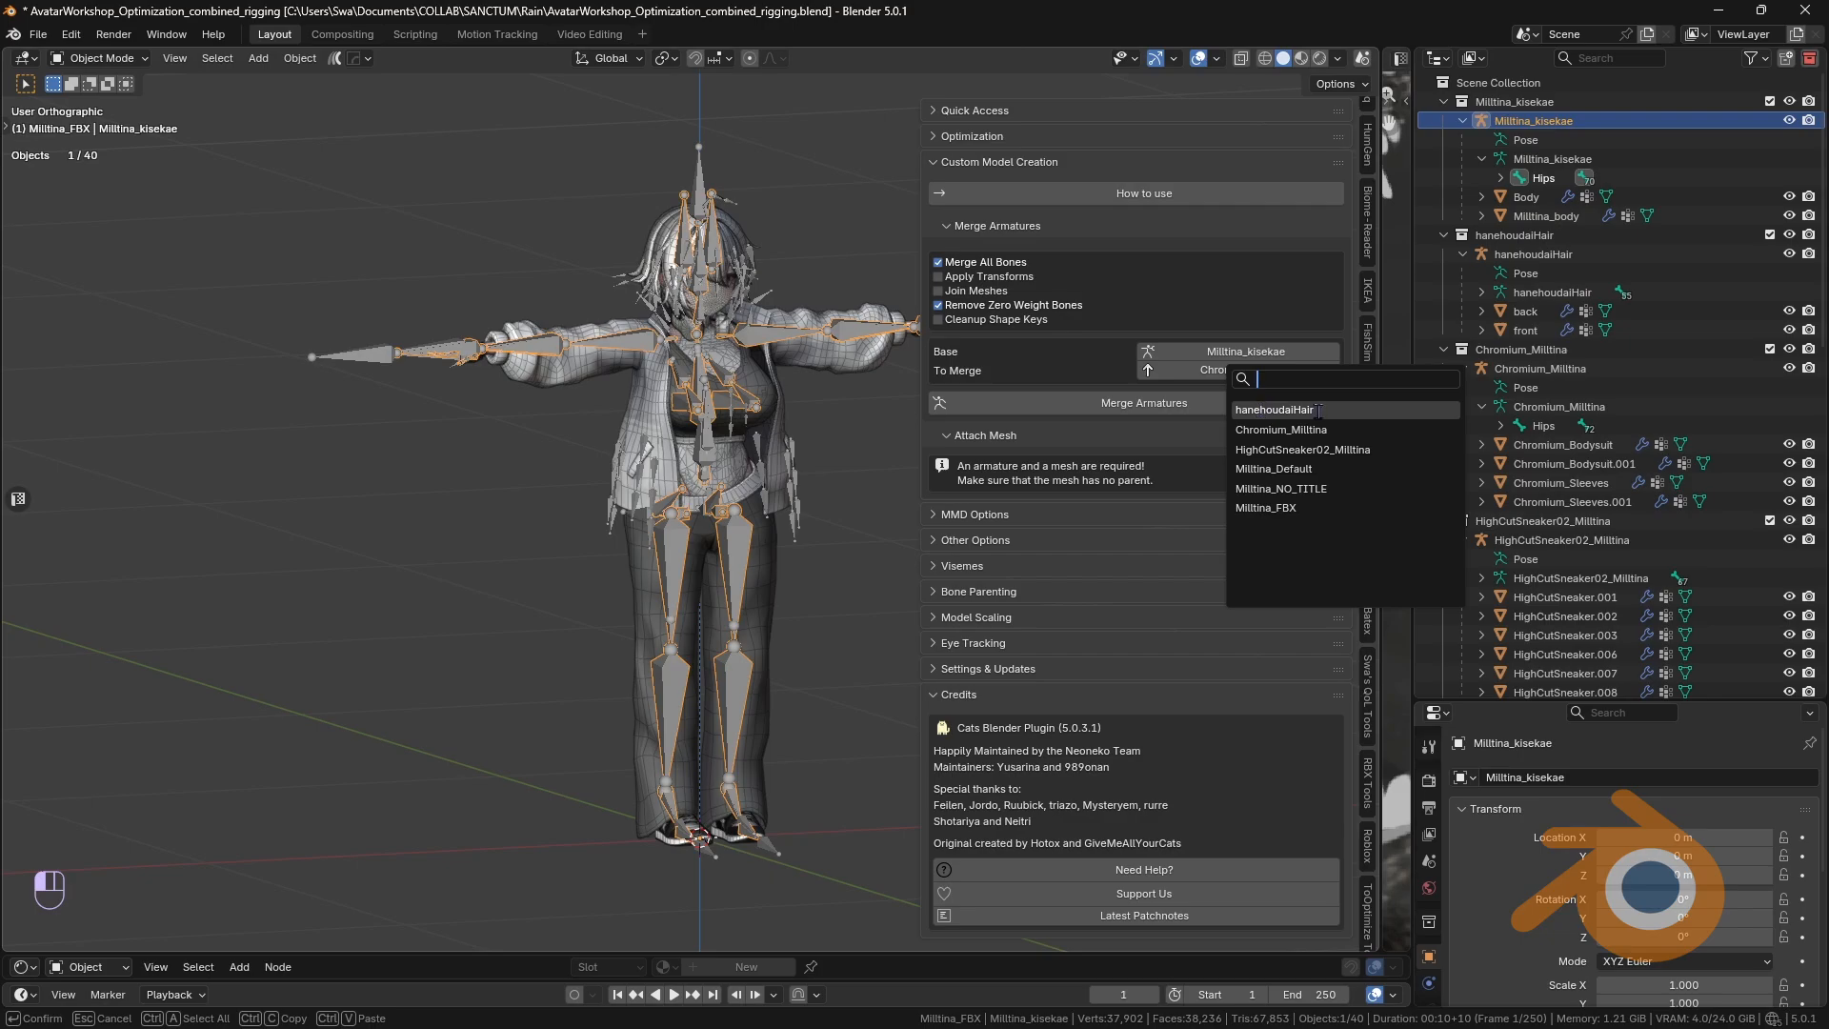
{"action": "left_click", "coordinate": [1317, 410]}
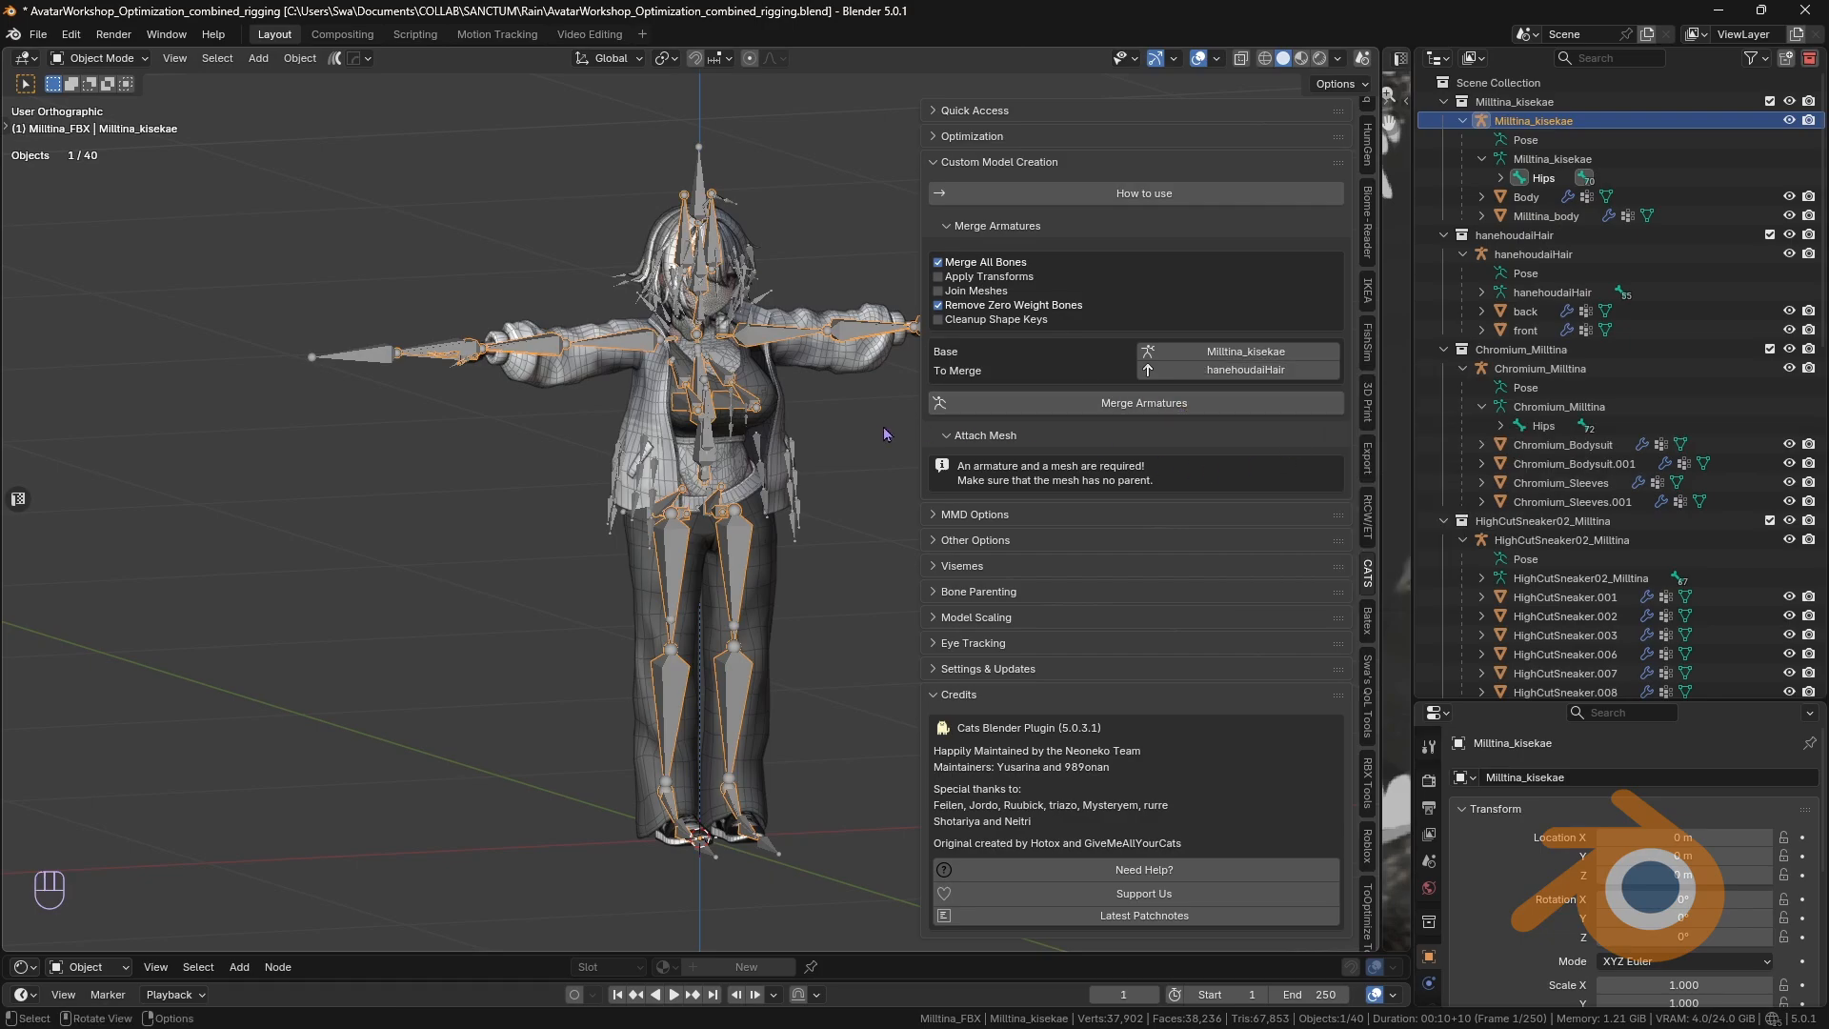
Step: Try to merge the hanehoudaiHair armature into Milltina_kisekae
{"action": "middle_click_drag", "start_coordinate": [847, 382], "coordinate": [691, 408], "text": "shift"}
{"action": "middle_click_drag", "start_coordinate": [692, 408], "coordinate": [701, 385], "text": "shift"}
{"action": "left_click", "coordinate": [1168, 412]}
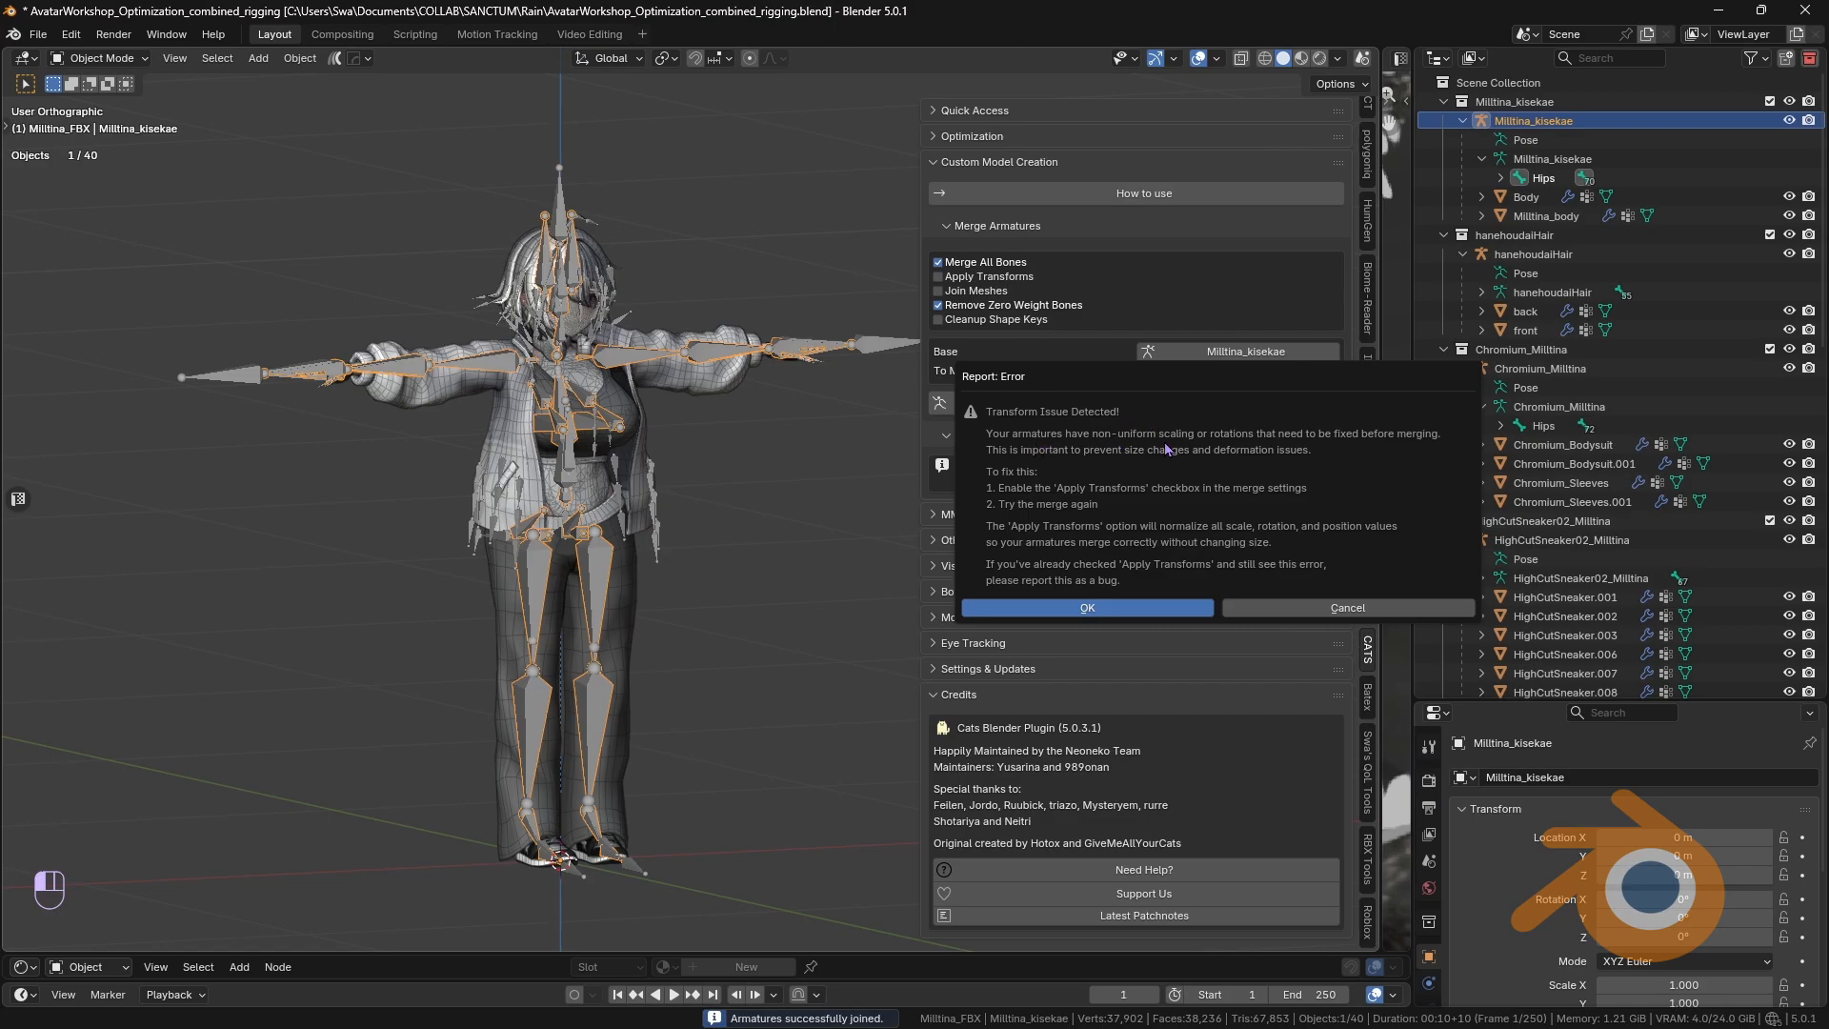
{"action": "left_click", "coordinate": [1180, 609]}
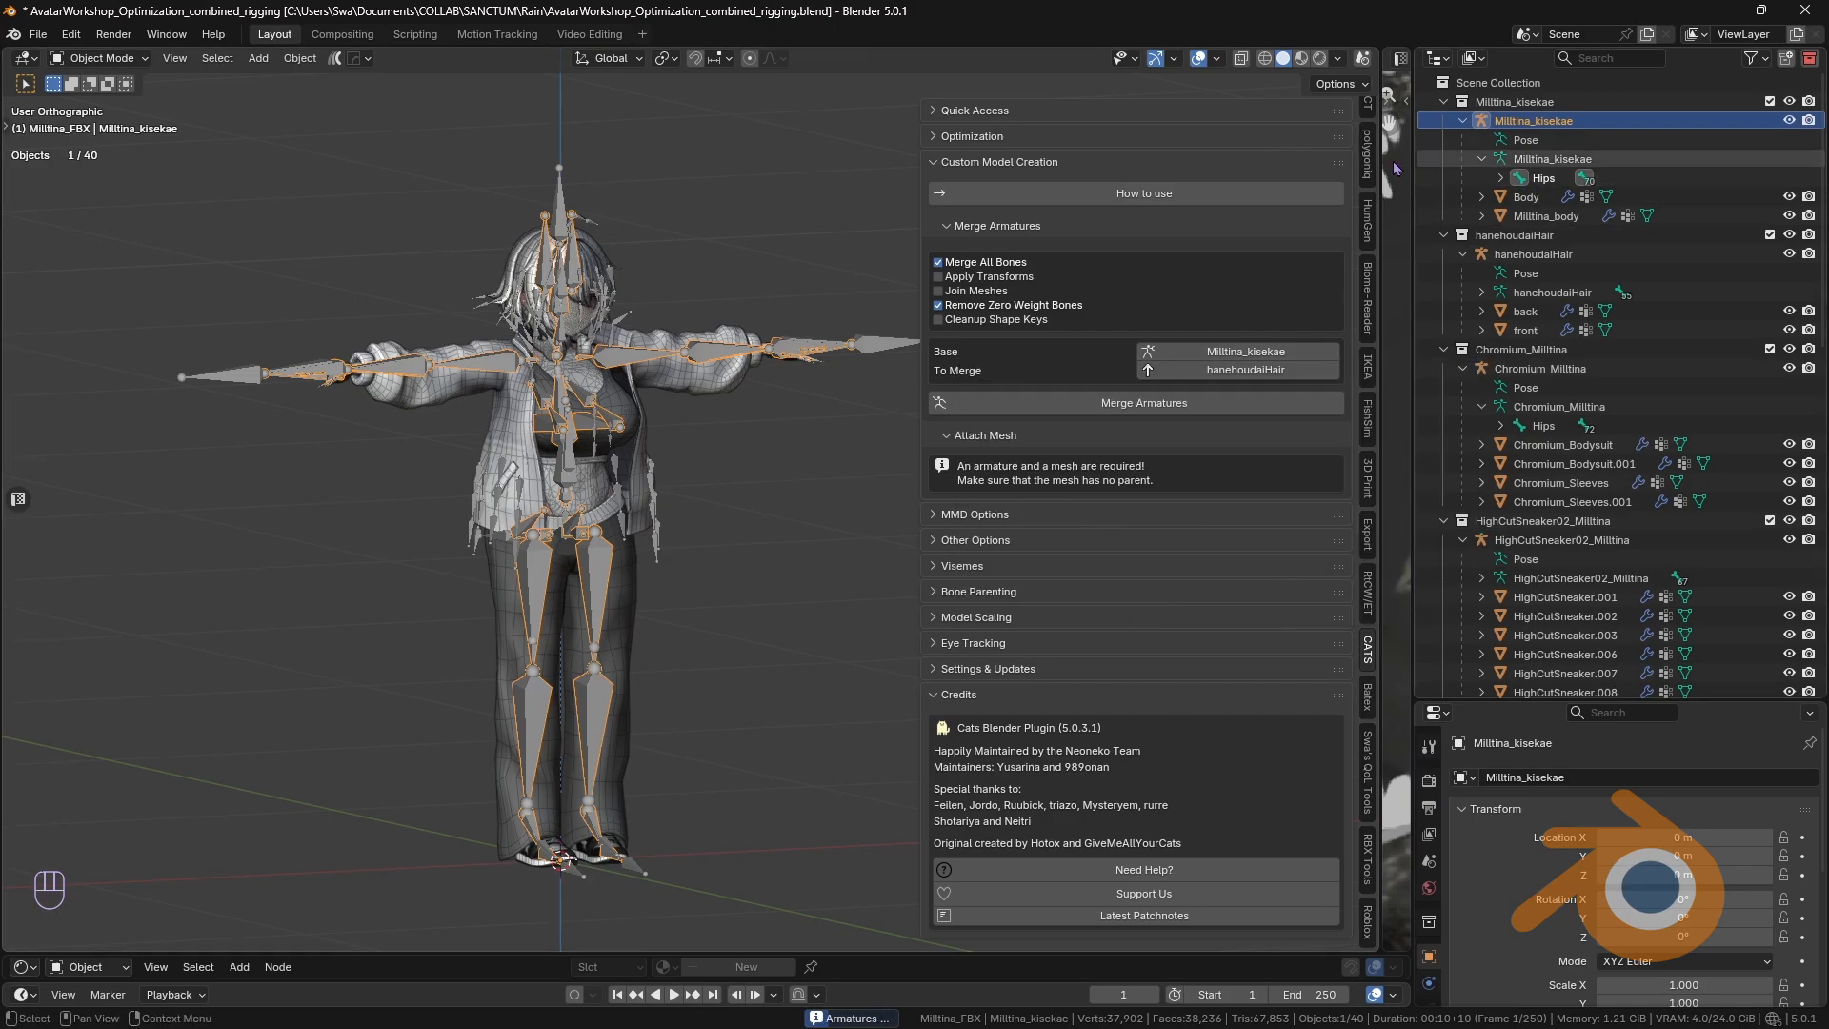
Step: Compare the transforms of the Milltina_kisekae and hanehoudaiHair armatures, and apply the rotation of hanehoudaiHair
{"action": "scroll", "coordinate": [1369, 177], "scroll_direction": "up", "scroll_amount": 10}
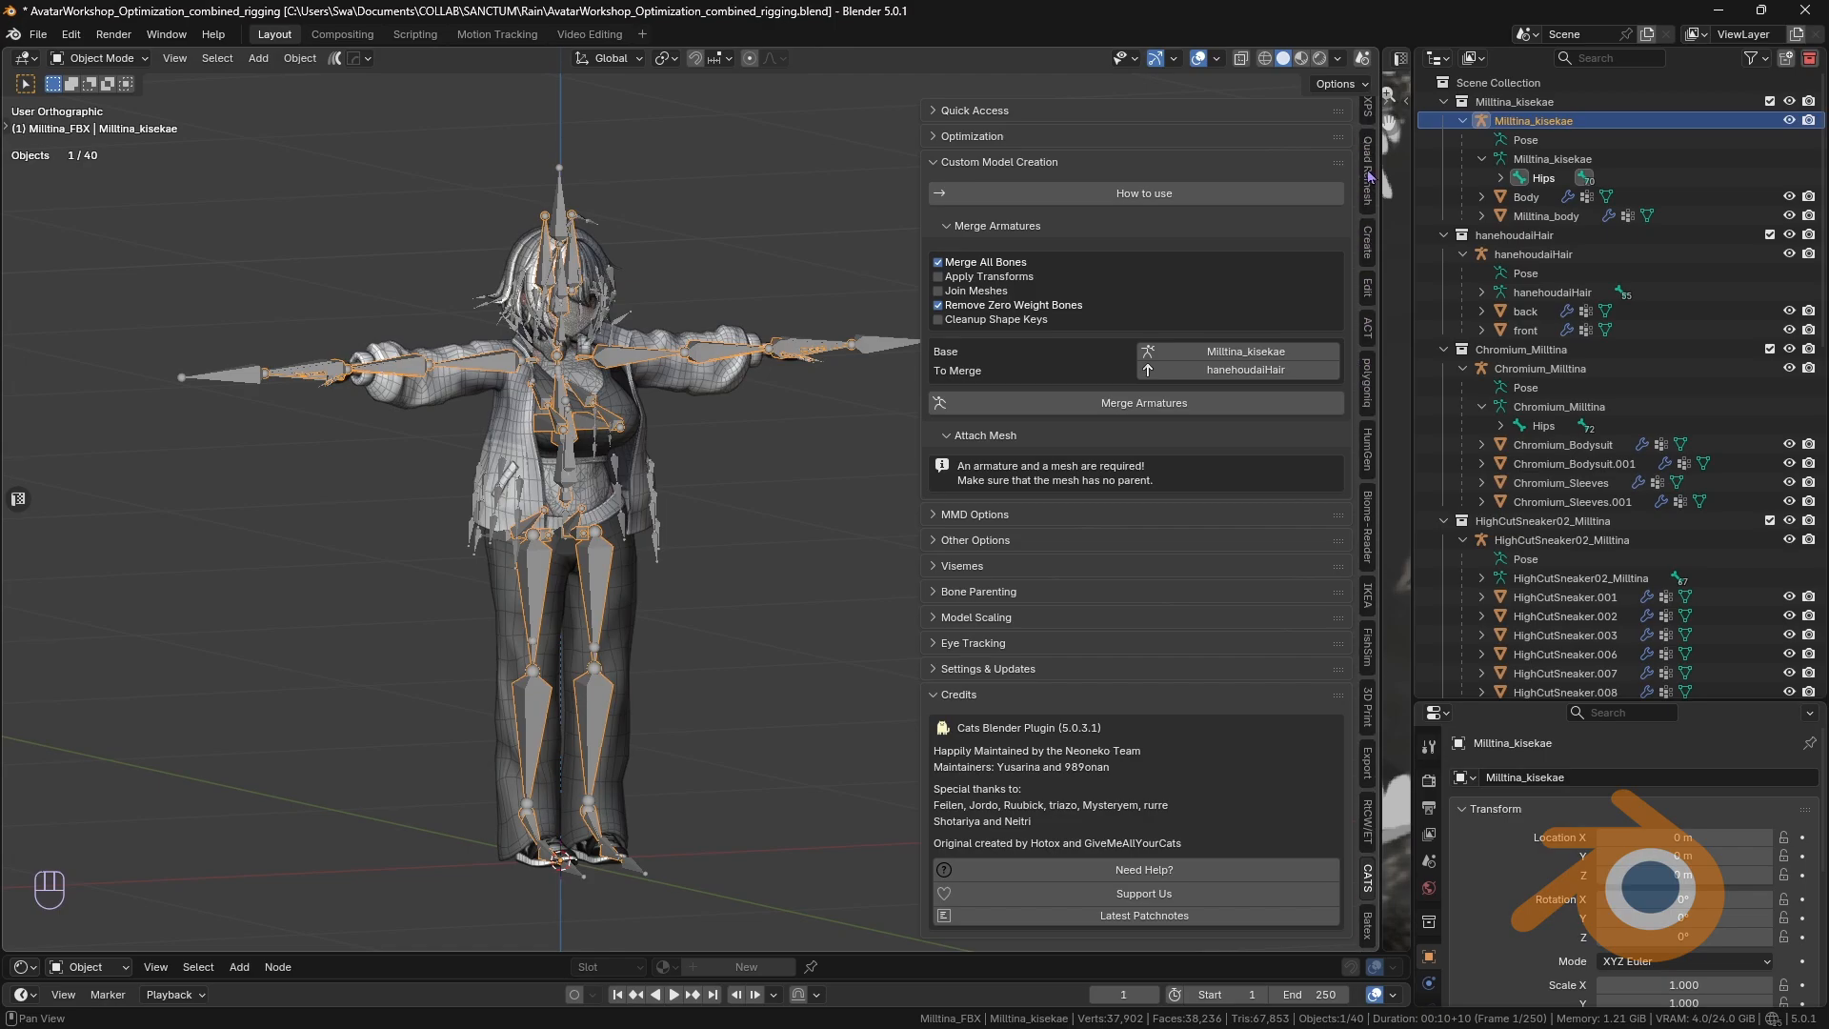
{"action": "left_click", "coordinate": [1368, 120]}
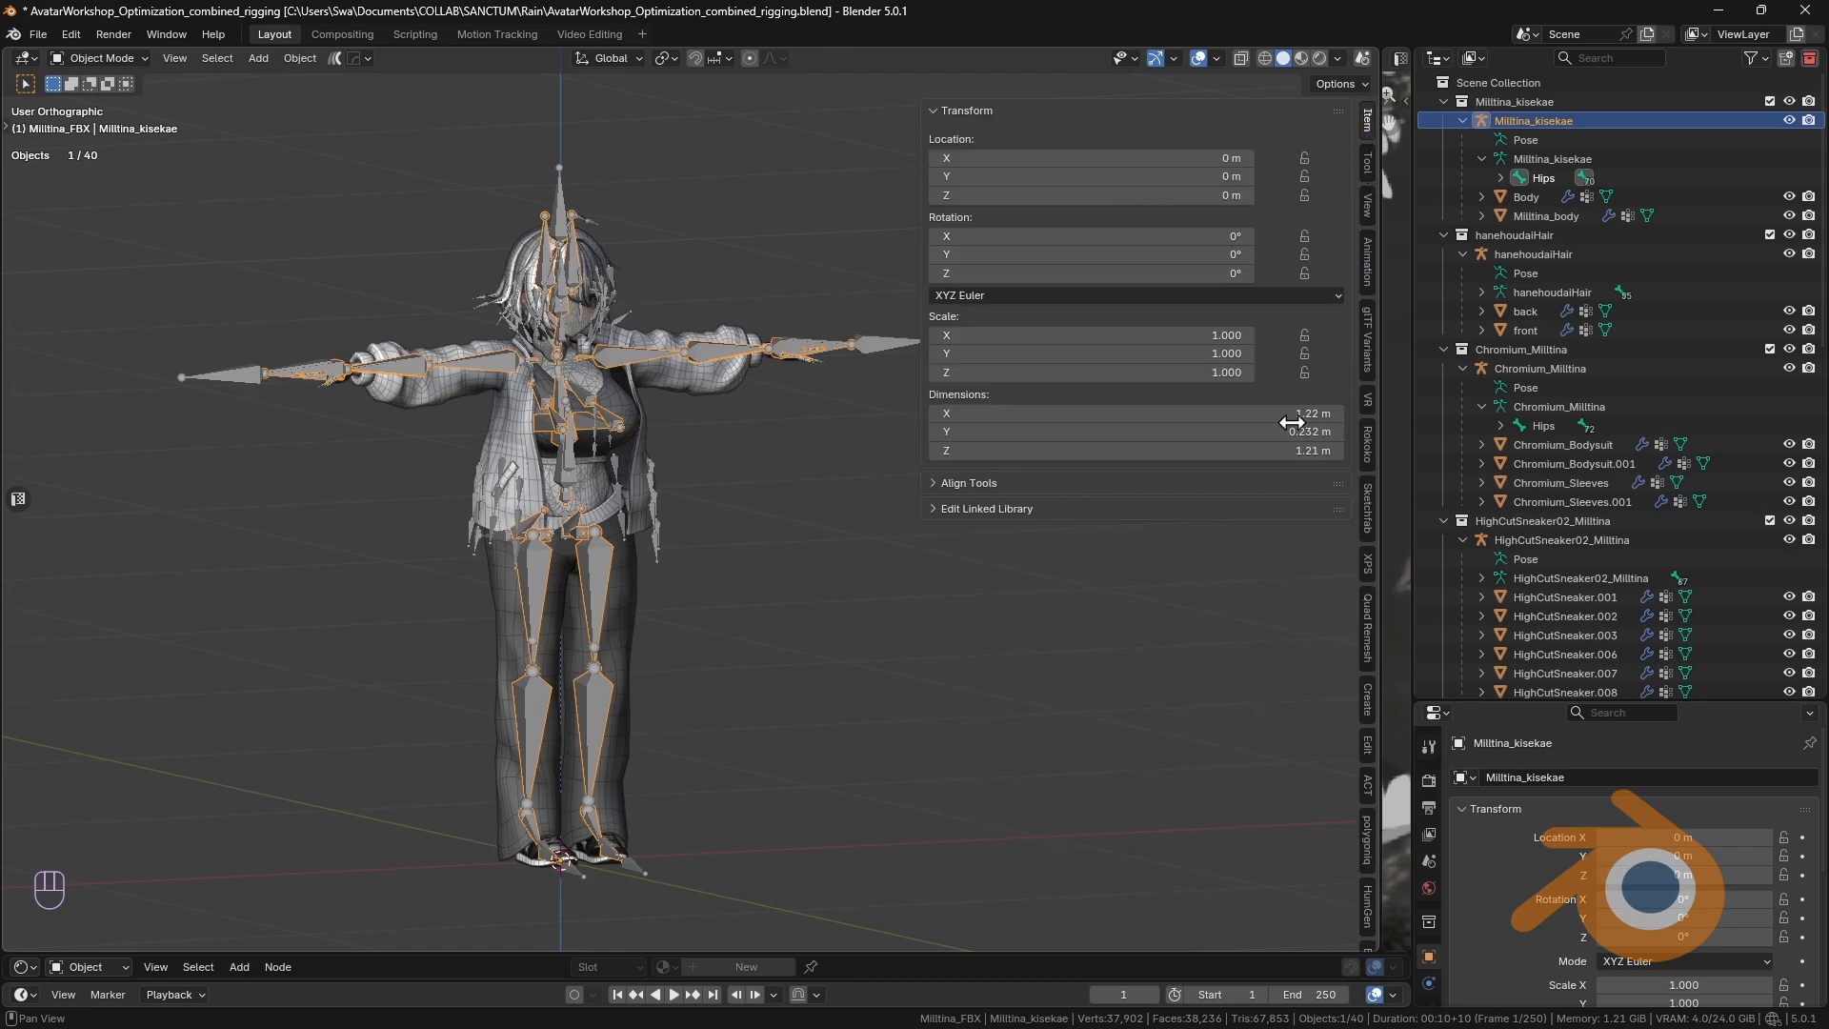
{"action": "left_click", "coordinate": [1533, 254]}
{"action": "key", "text": "ctrl+a"}
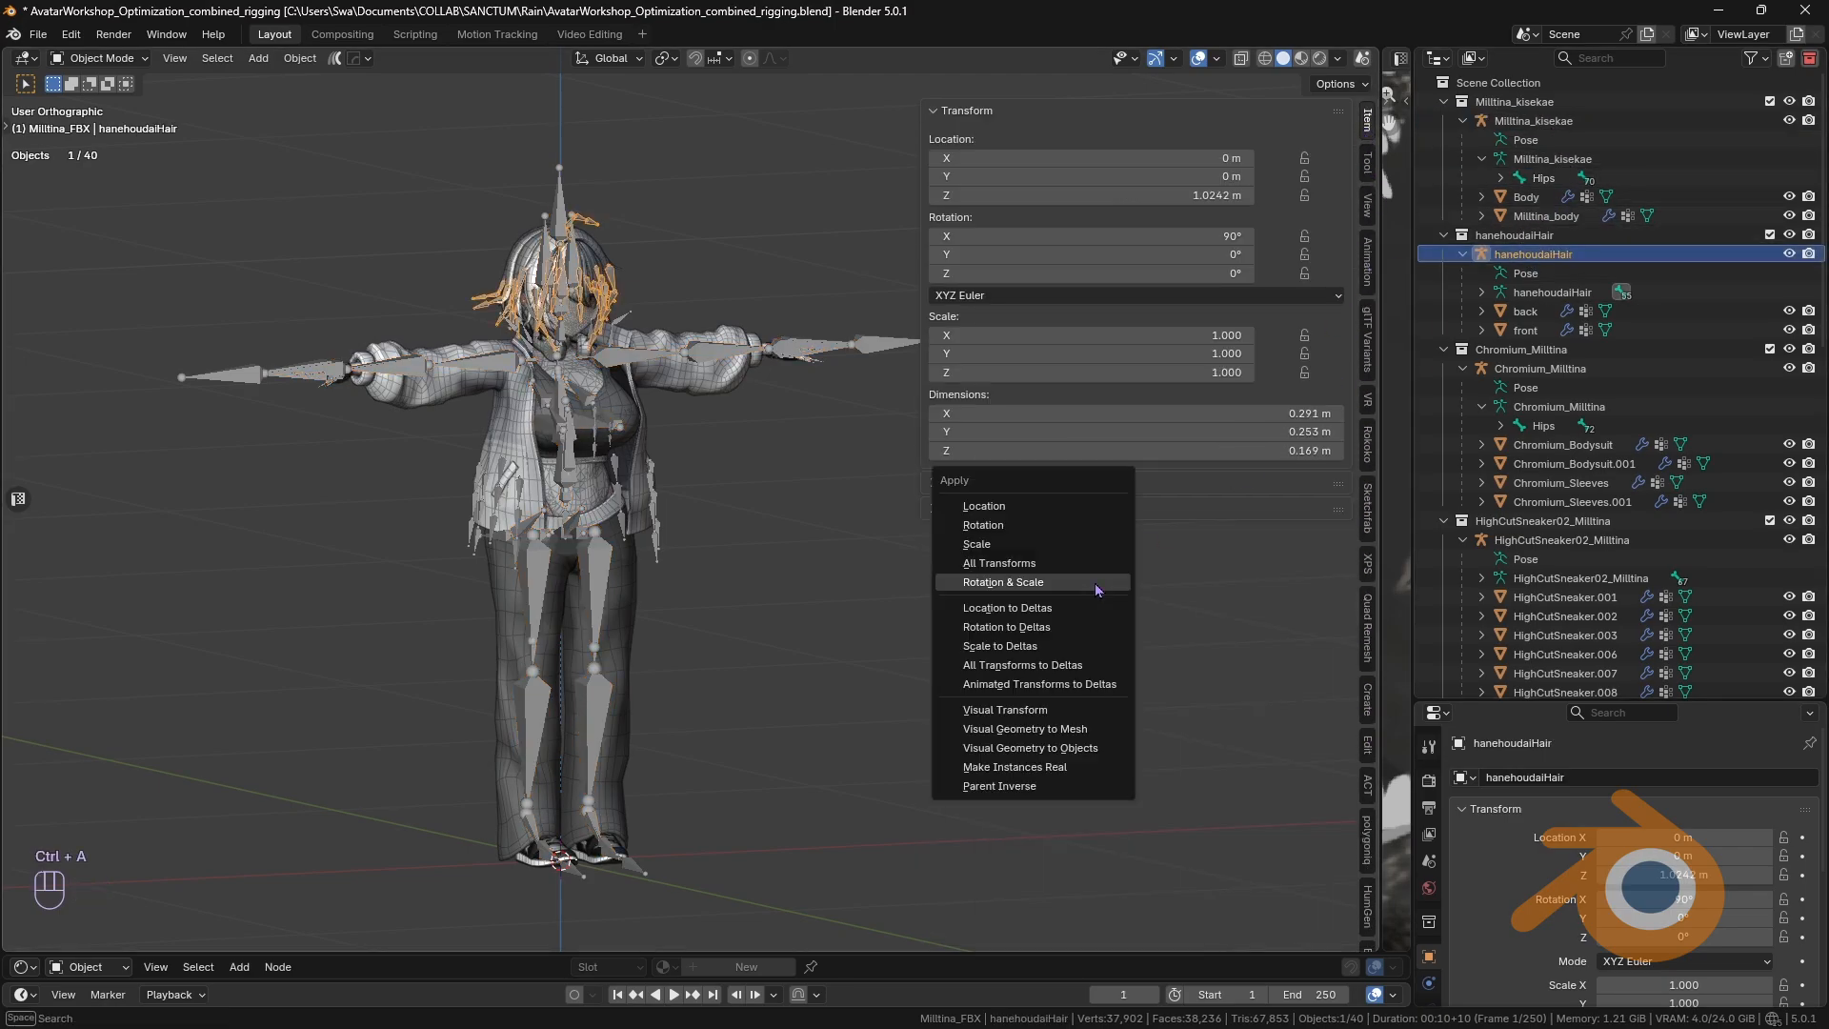
{"action": "left_click", "coordinate": [1041, 530]}
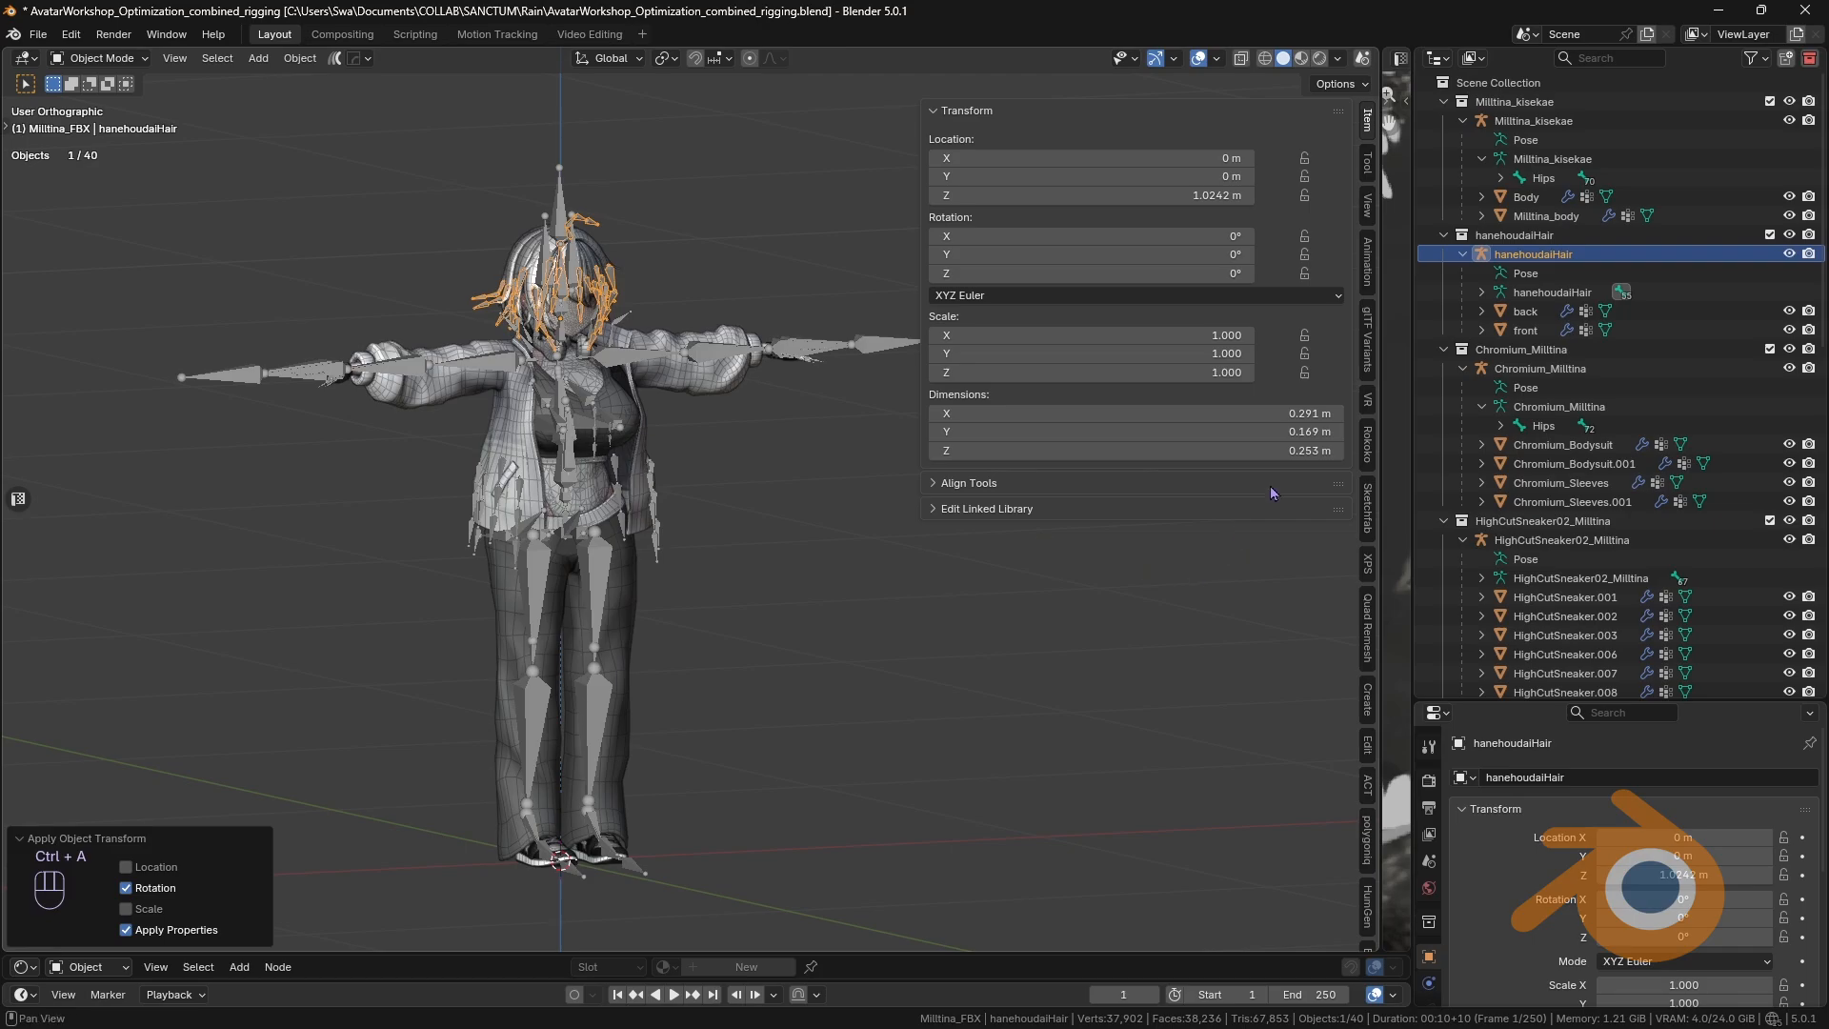
Step: Merge the hanehoudaiHair armature into the Milltina_kisekae base armature with CATS
{"action": "scroll", "coordinate": [1375, 621], "scroll_direction": "down", "scroll_amount": 5}
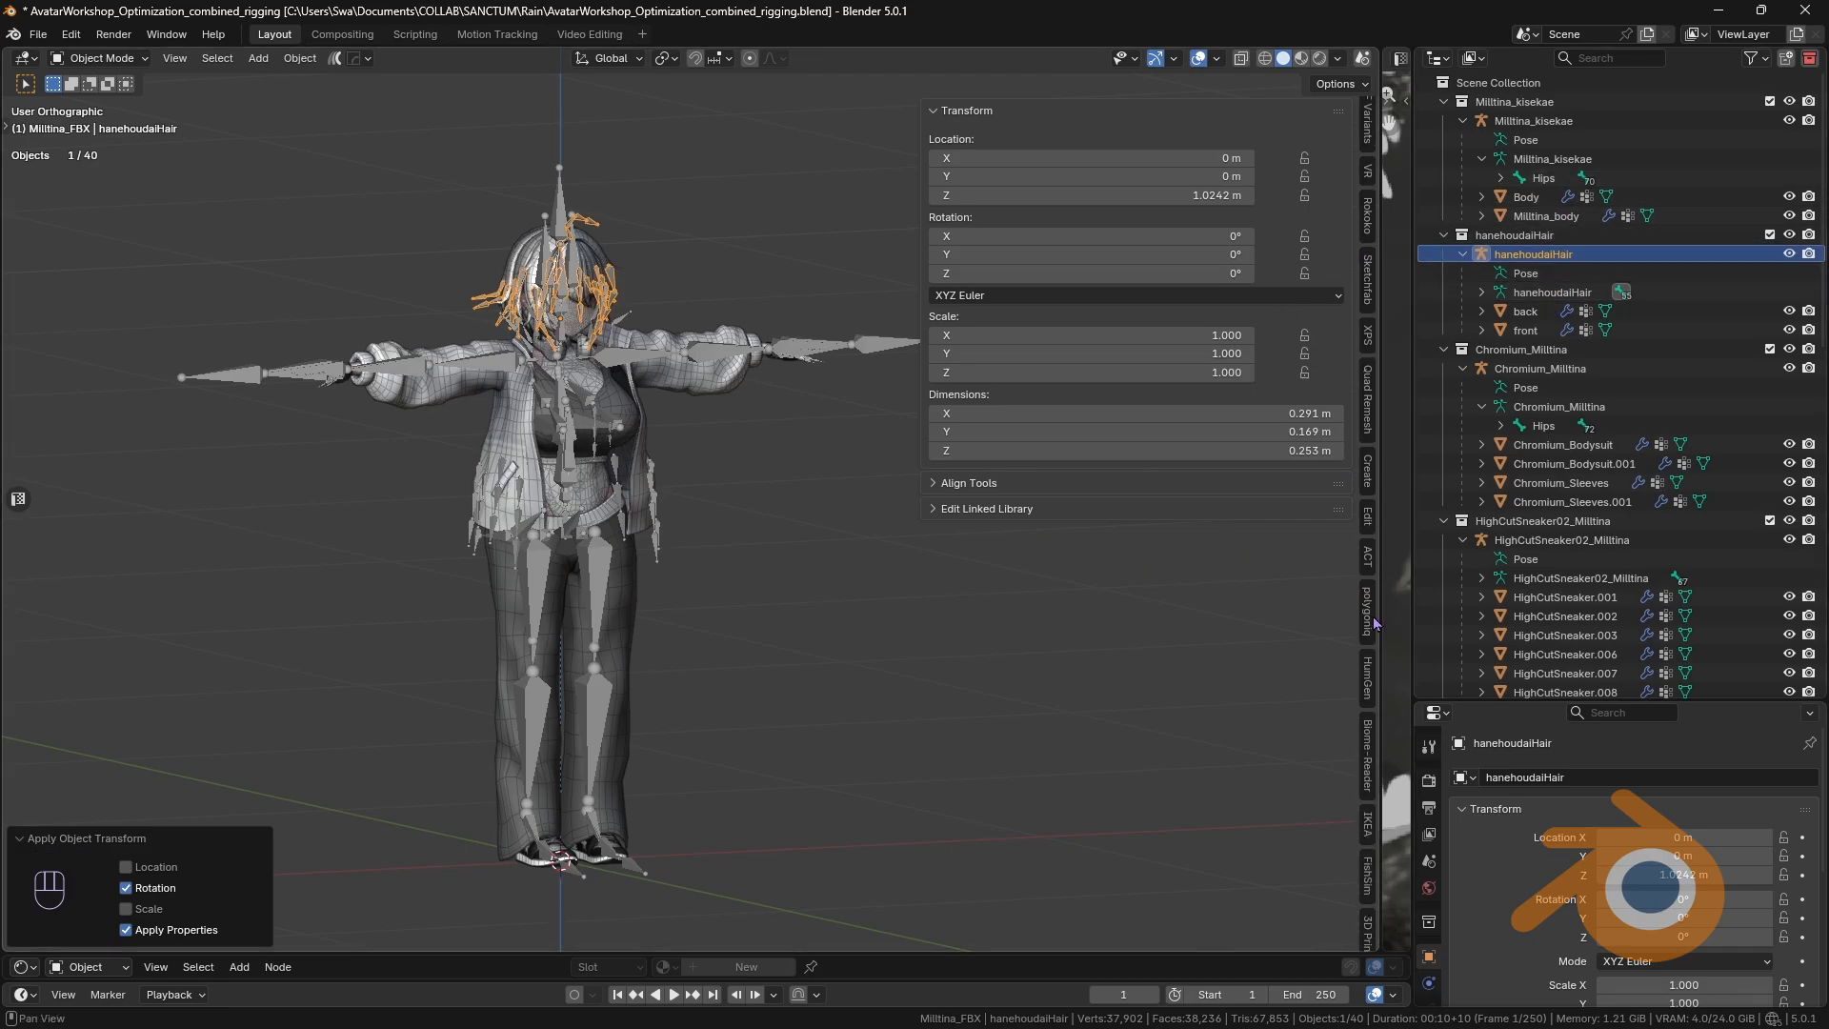
{"action": "scroll", "coordinate": [1375, 624], "scroll_direction": "down", "scroll_amount": 6}
{"action": "scroll", "coordinate": [1374, 624], "scroll_direction": "down", "scroll_amount": 4}
{"action": "left_click", "coordinate": [1369, 653]}
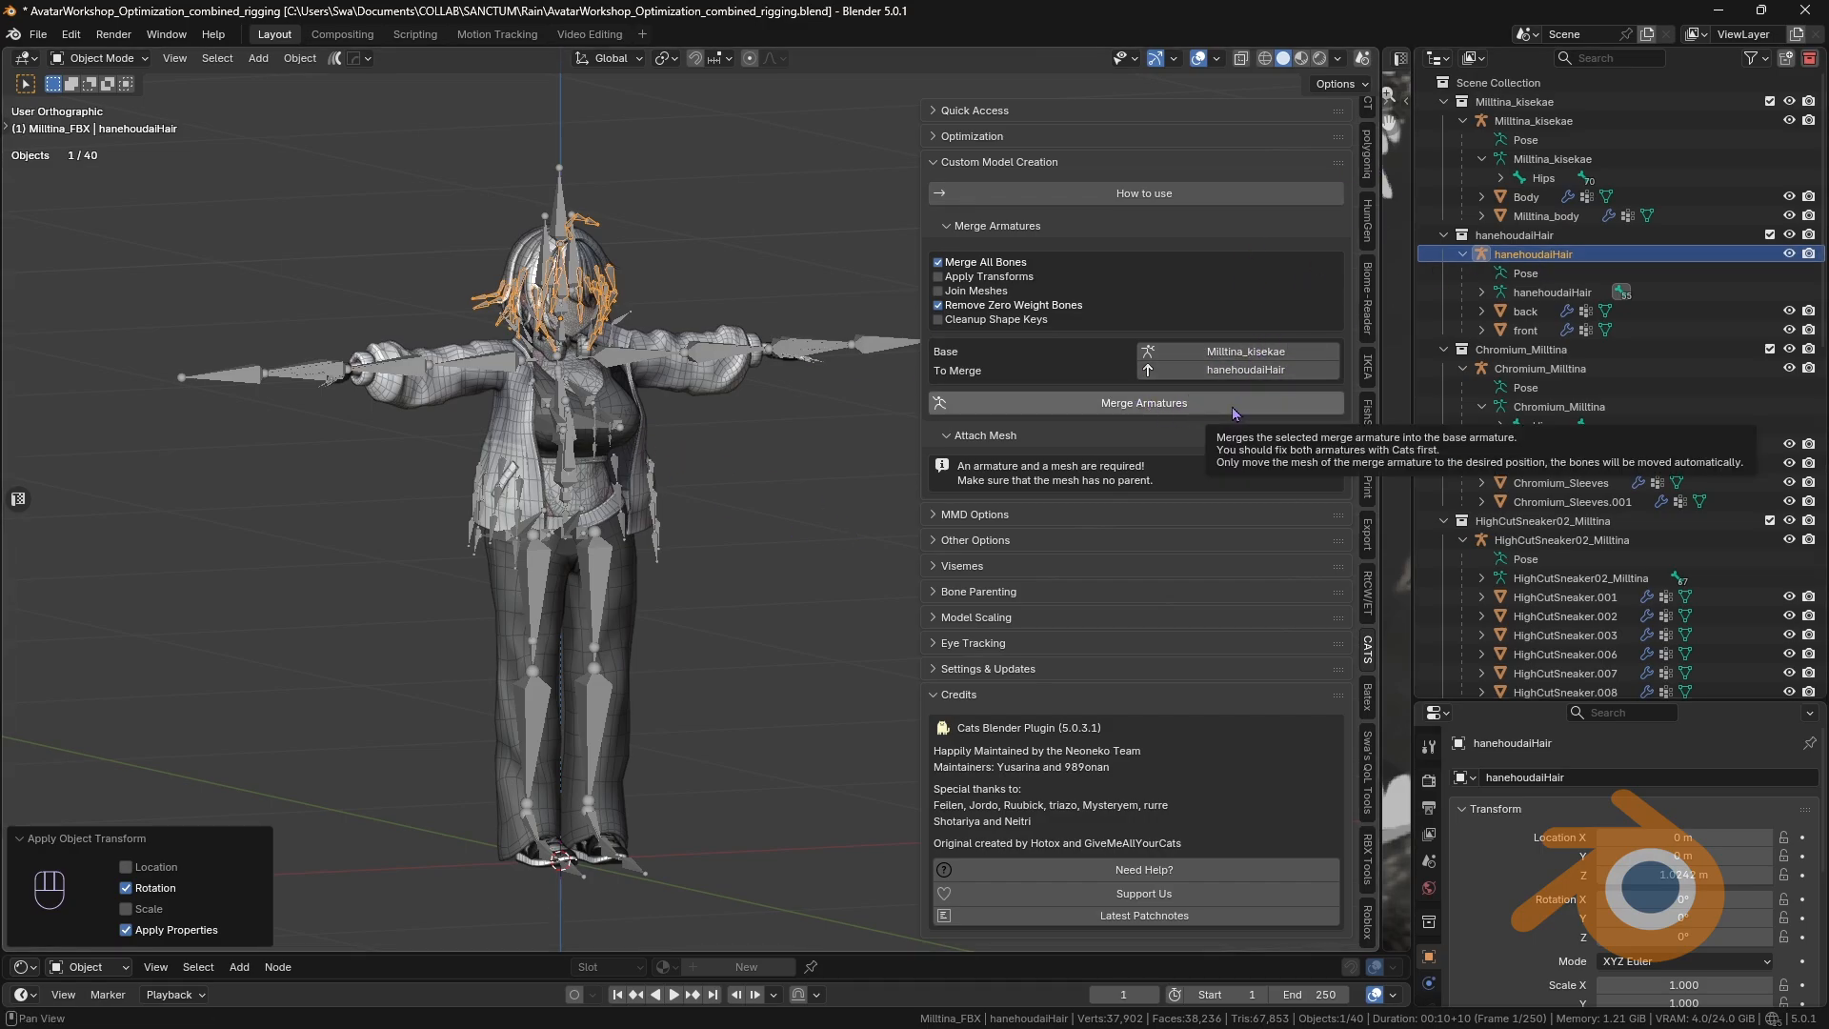
{"action": "left_click", "coordinate": [1205, 413]}
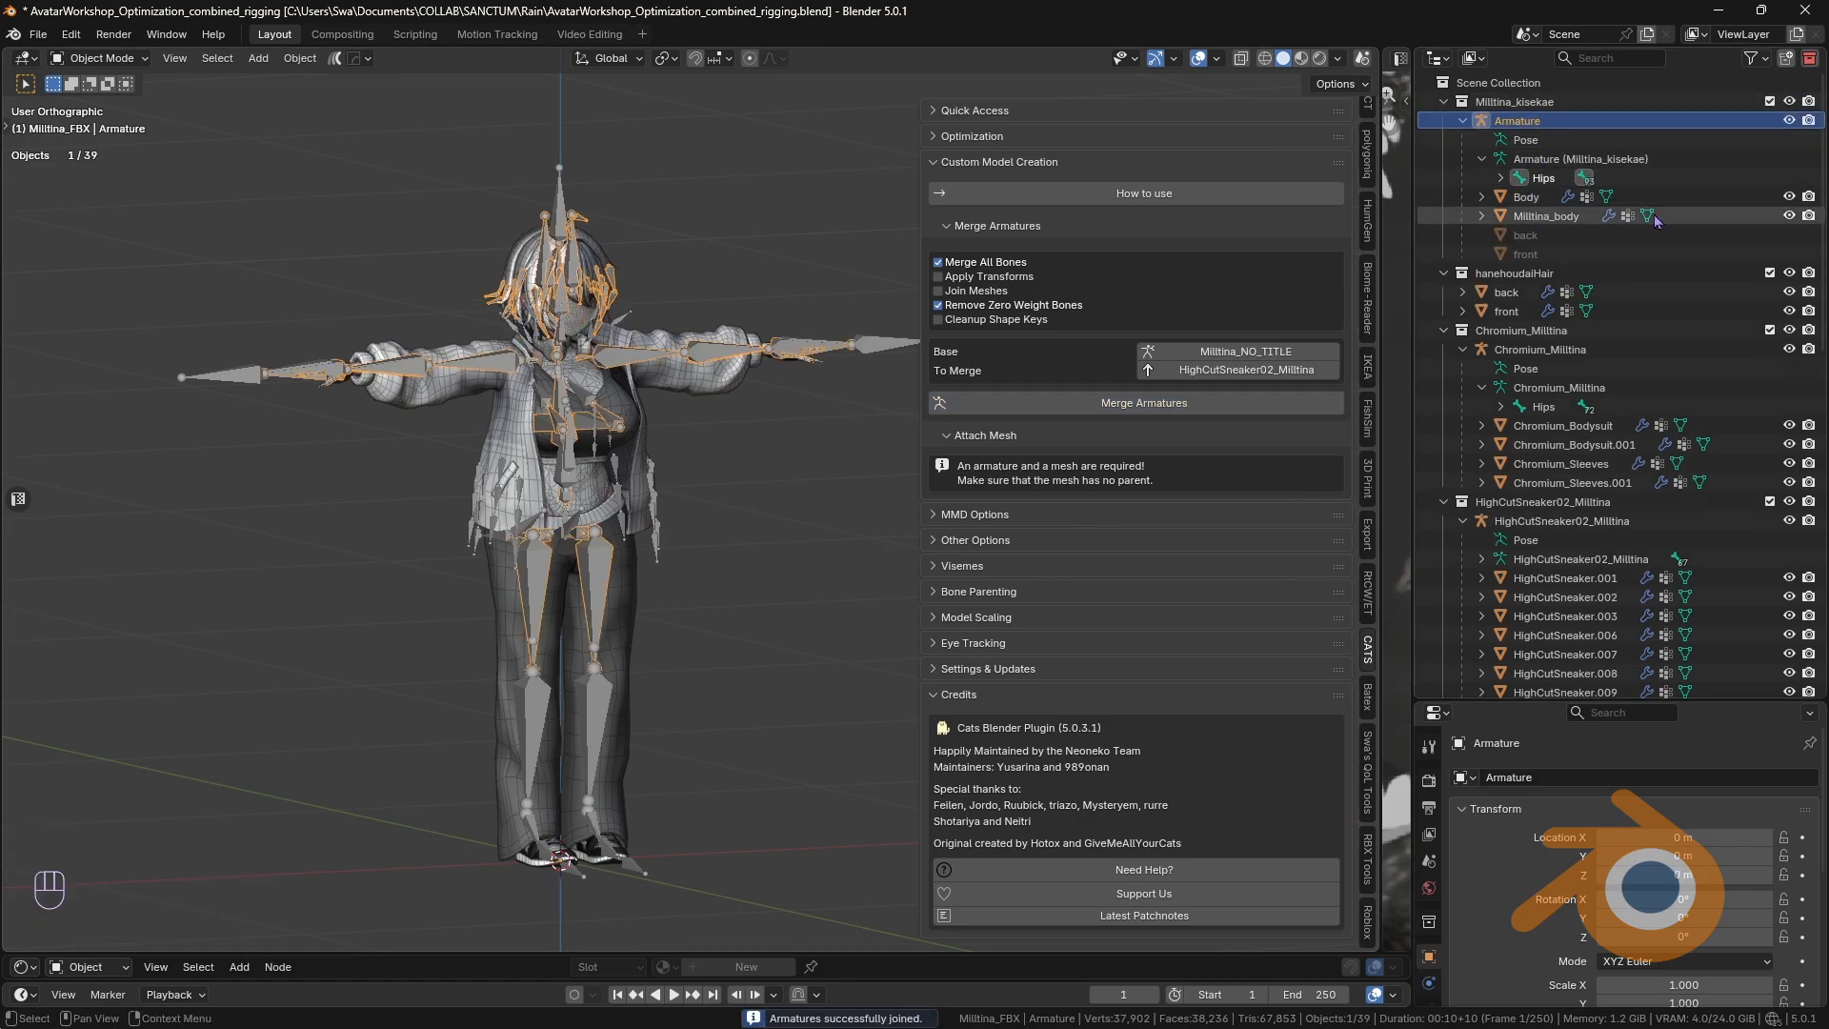
Step: Create a new collection in the Scene Collection and name it "Combined Meshes and Armatures"
{"action": "right_click", "coordinate": [1542, 367]}
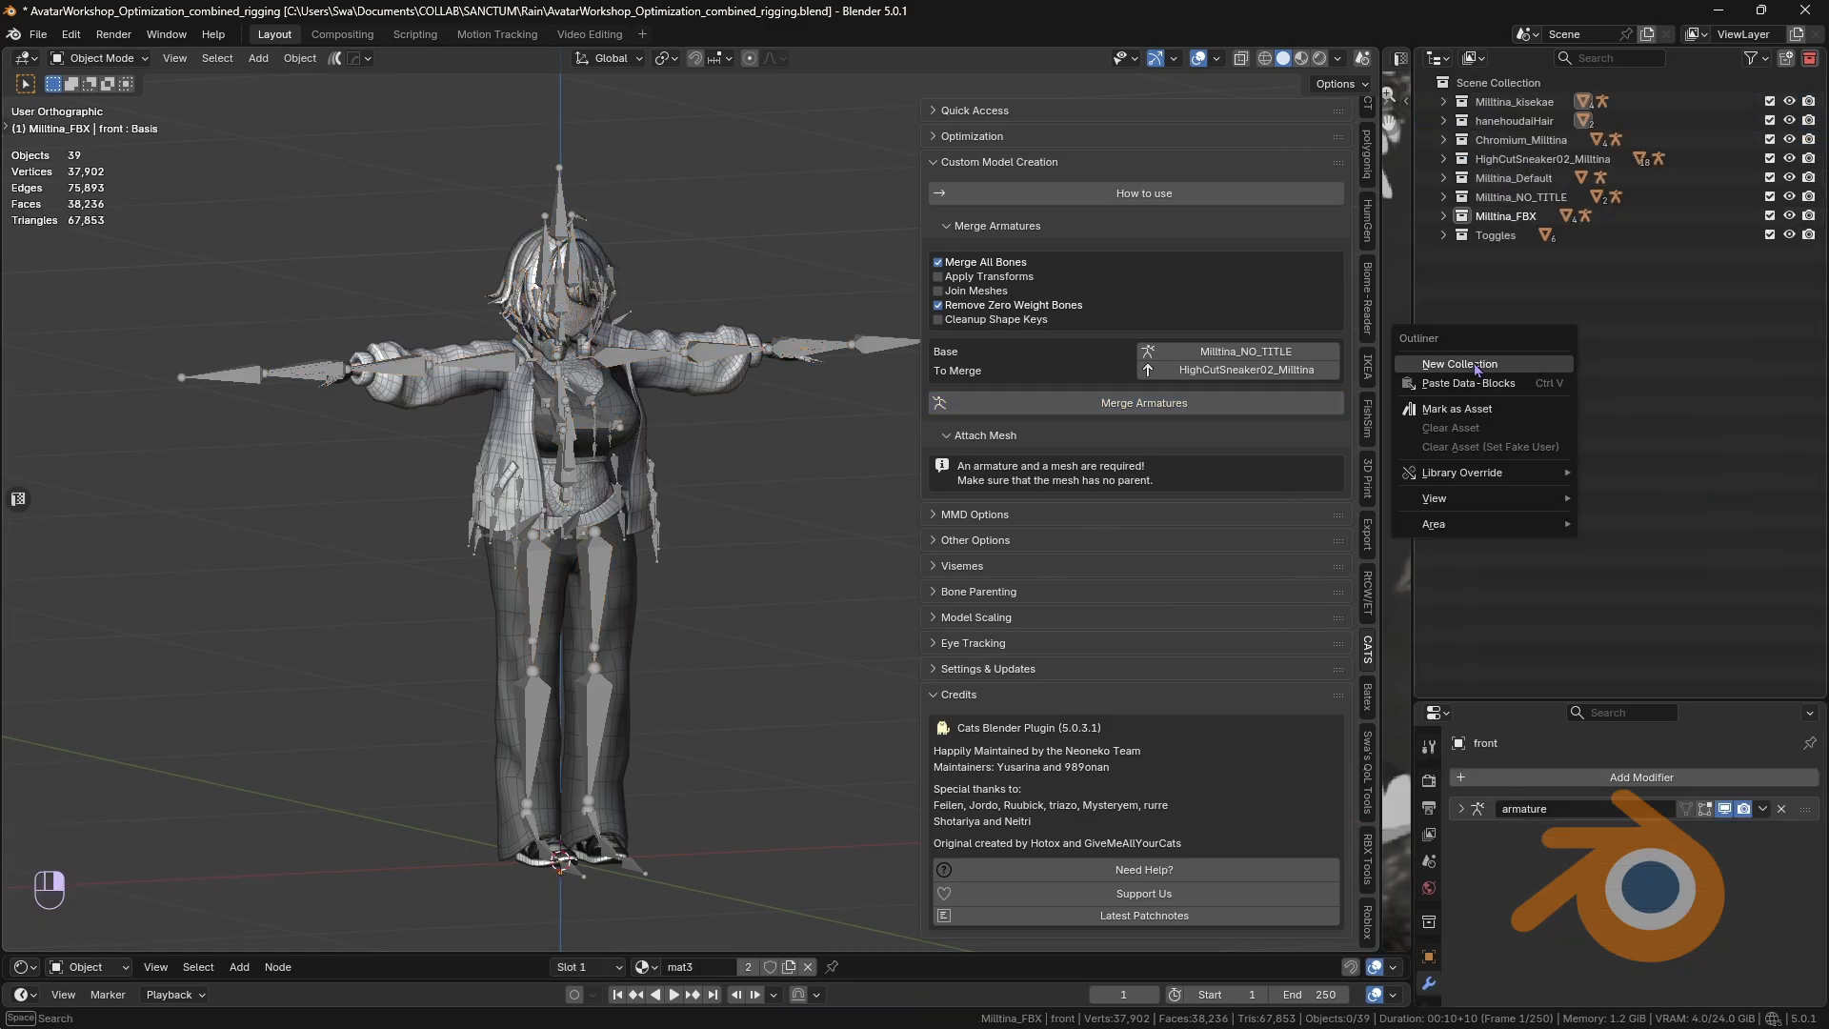
{"action": "left_click", "coordinate": [1452, 366]}
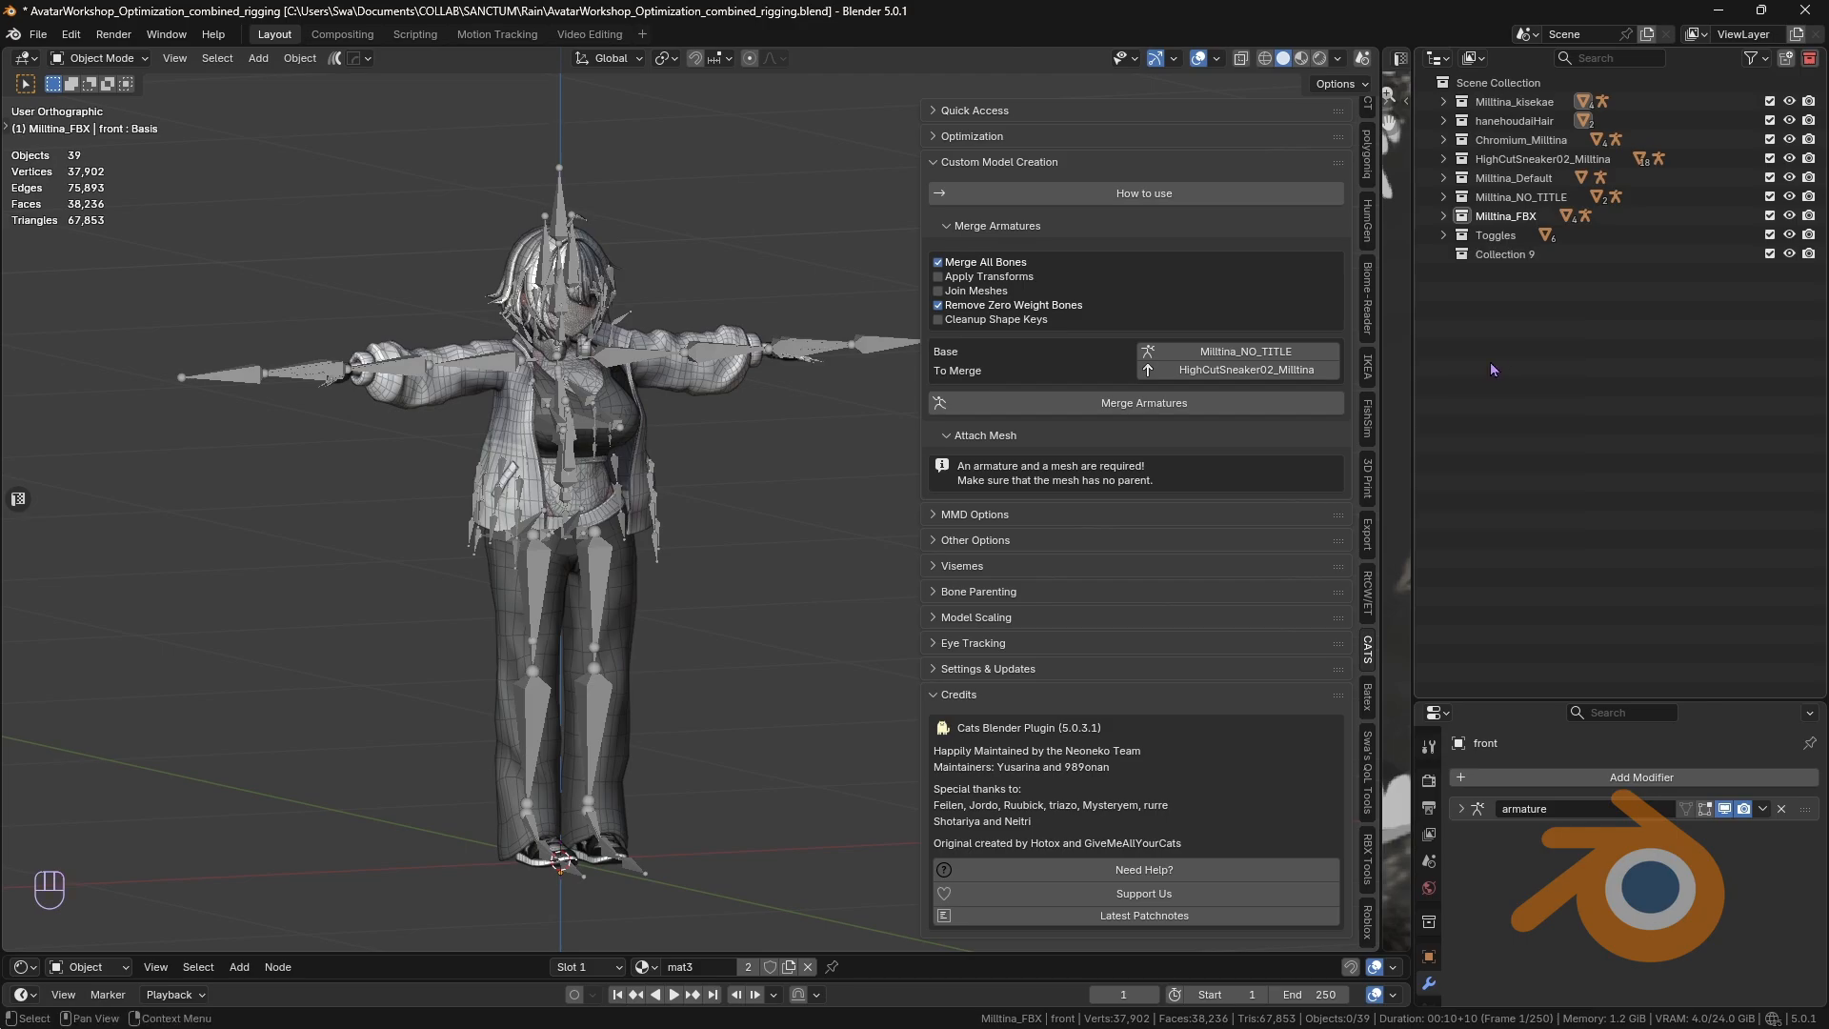
{"action": "key", "text": "F2"}
{"action": "type", "text": "Com"}
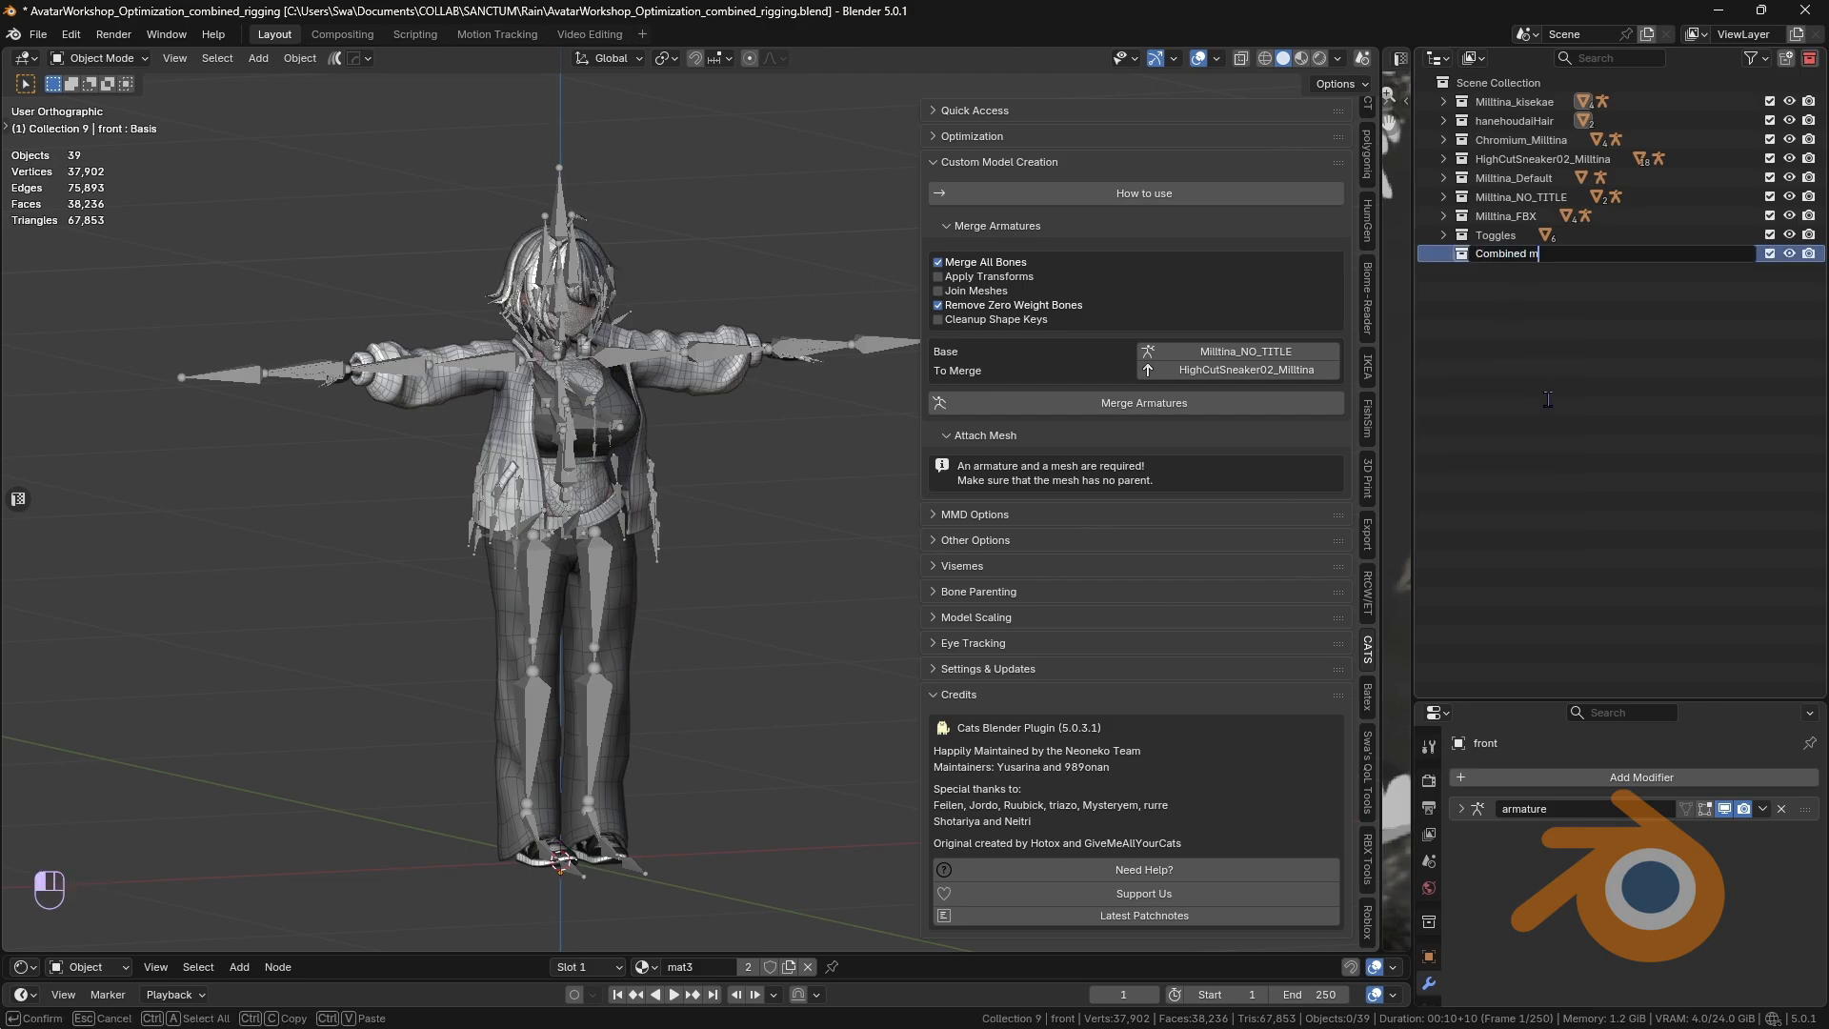
{"action": "type", "text": "bined Meshes and Armatures"}
{"action": "key", "text": "Return"}
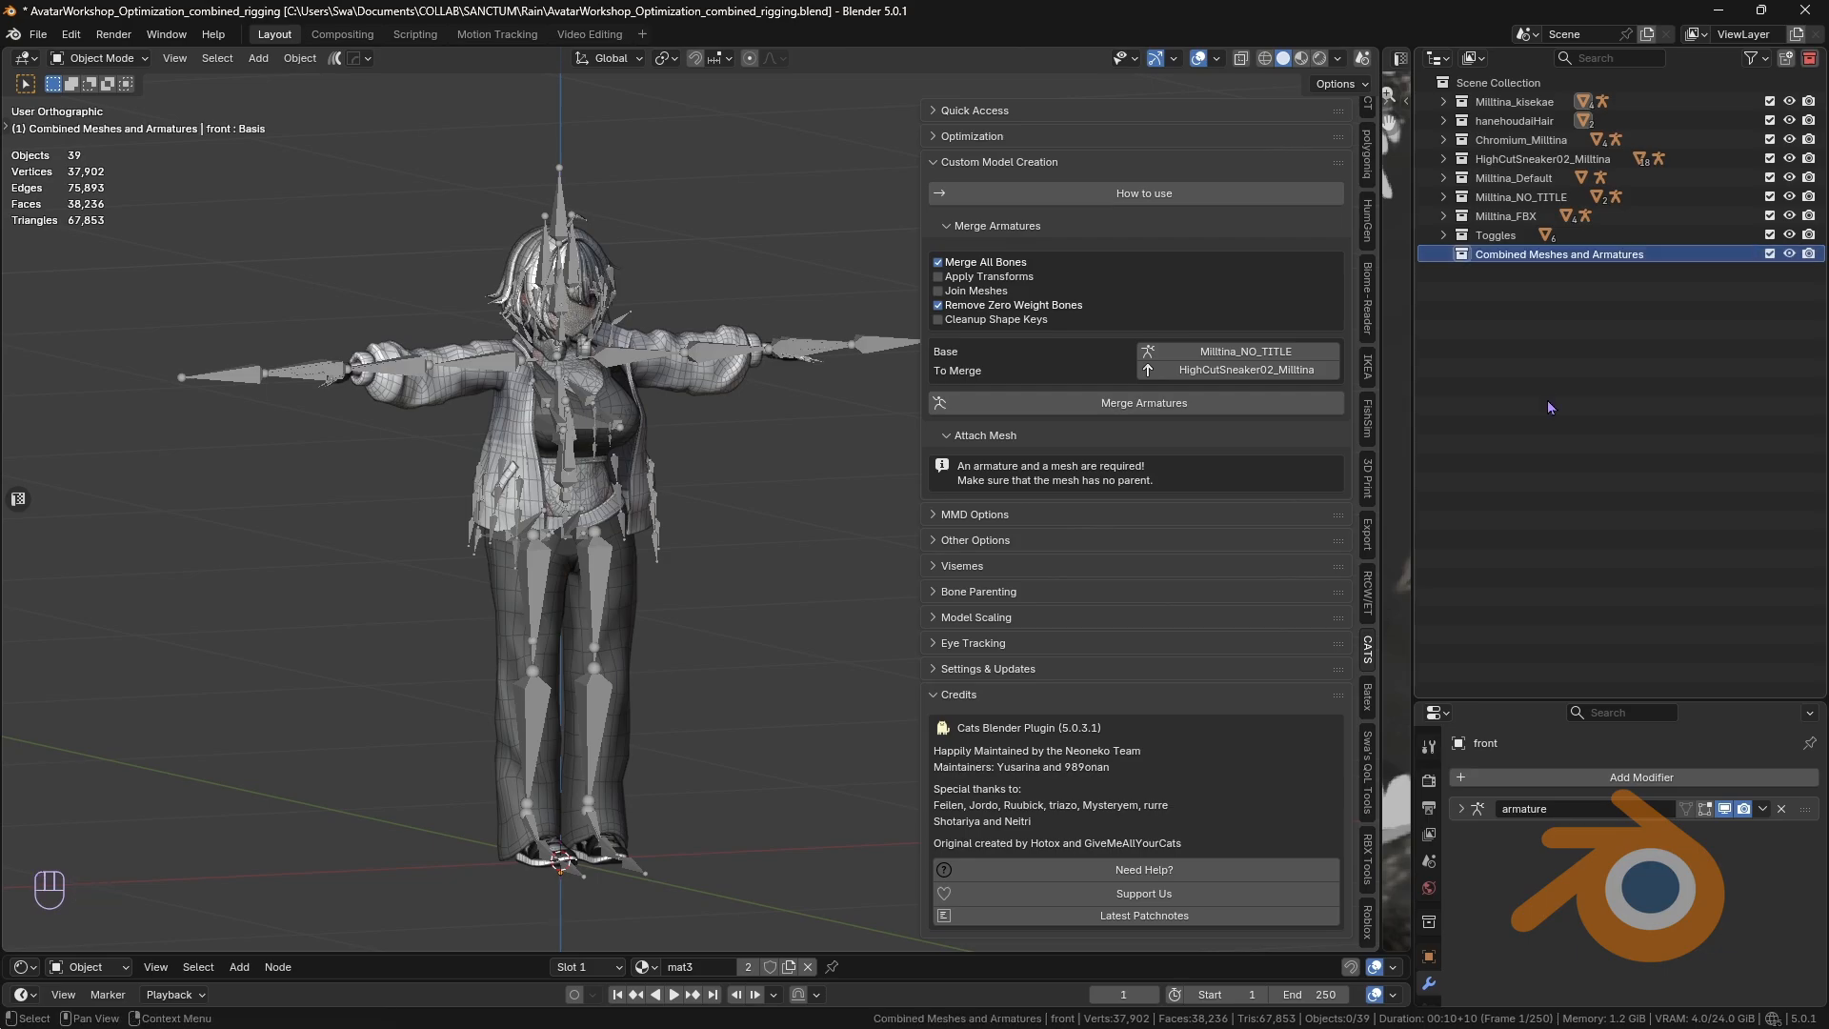
Step: Undo the most recent outliner changes to the merged armature and its body and hair meshes
{"action": "key", "text": "ctrl+z"}
{"action": "key", "text": "ctrl+z"}
{"action": "key", "text": "ctrl+z"}
{"action": "key", "text": "ctrl+z"}
{"action": "key", "text": "ctrl+z"}
{"action": "key", "text": "ctrl+z"}
{"action": "key", "text": "ctrl+z"}
{"action": "key", "text": "ctrl+z"}
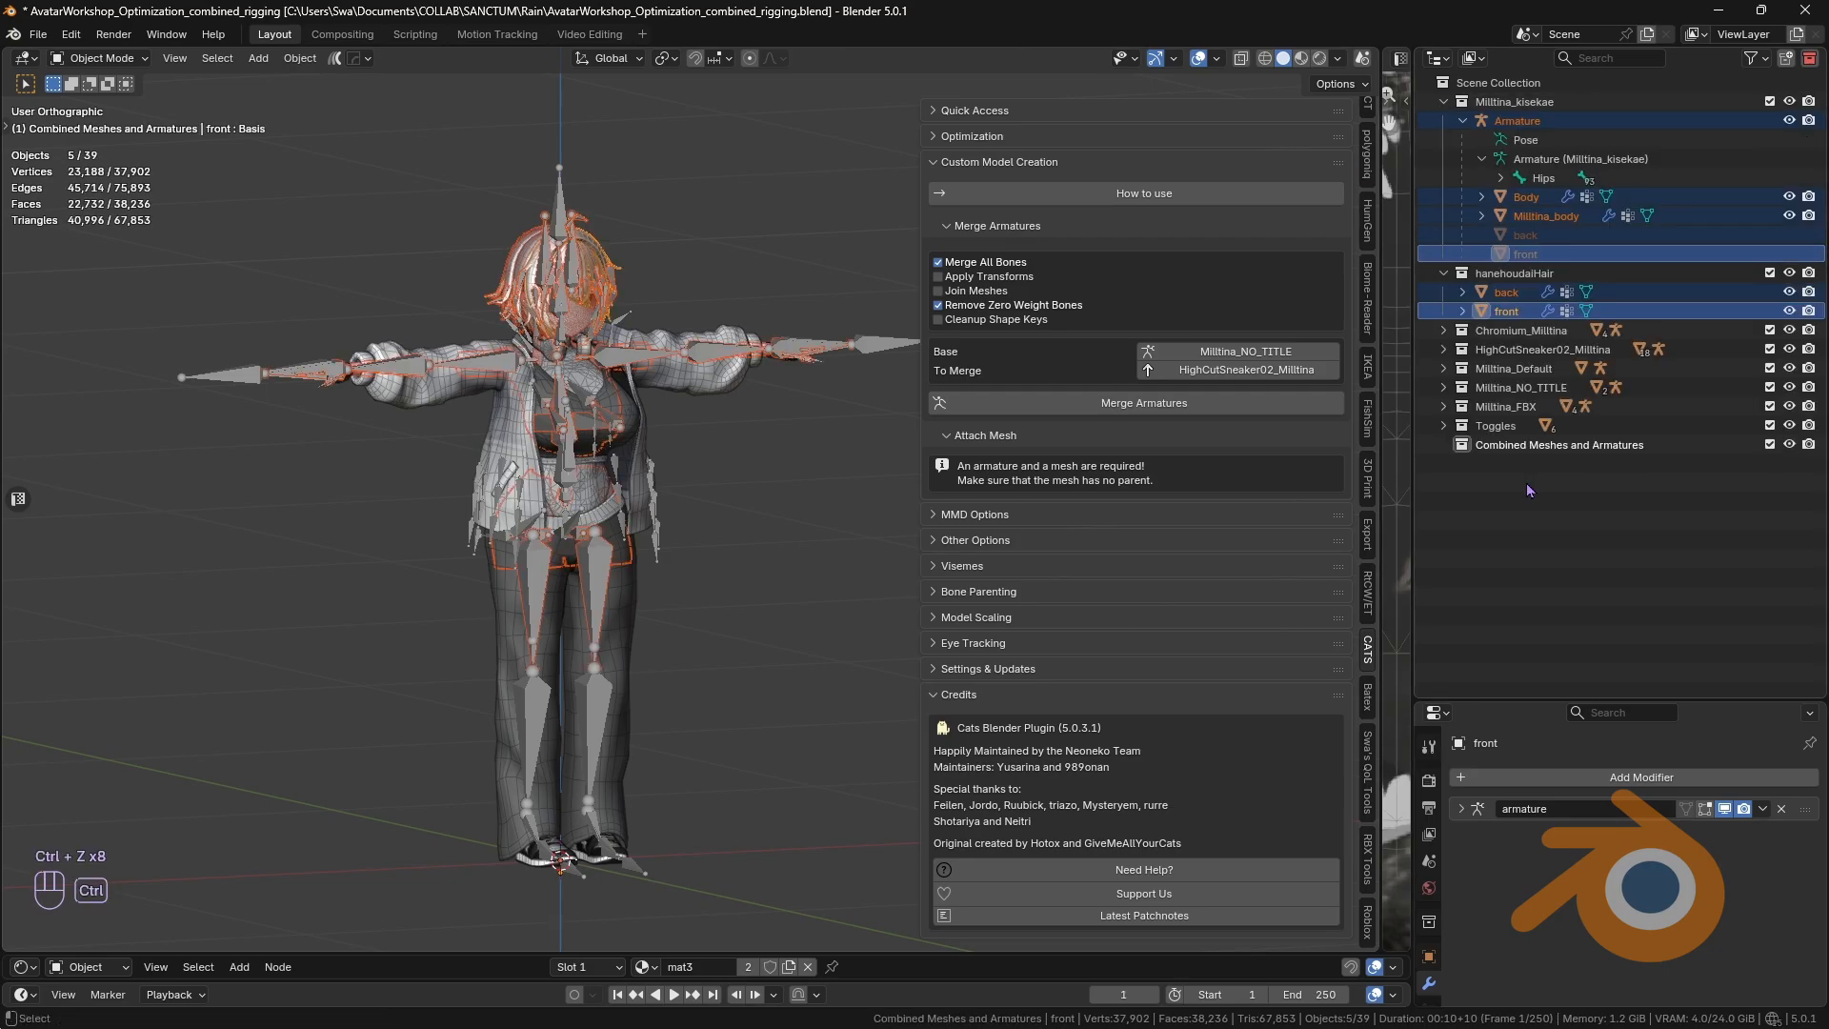
Step: Move the back and front hair meshes from hanehoudaiHair into the Combined Meshes and Armatures collection
{"action": "left_click", "coordinate": [1506, 293]}
{"action": "left_click", "coordinate": [1509, 311], "text": "ctrl"}
{"action": "left_click_drag", "start_coordinate": [1509, 311], "coordinate": [1509, 440]}
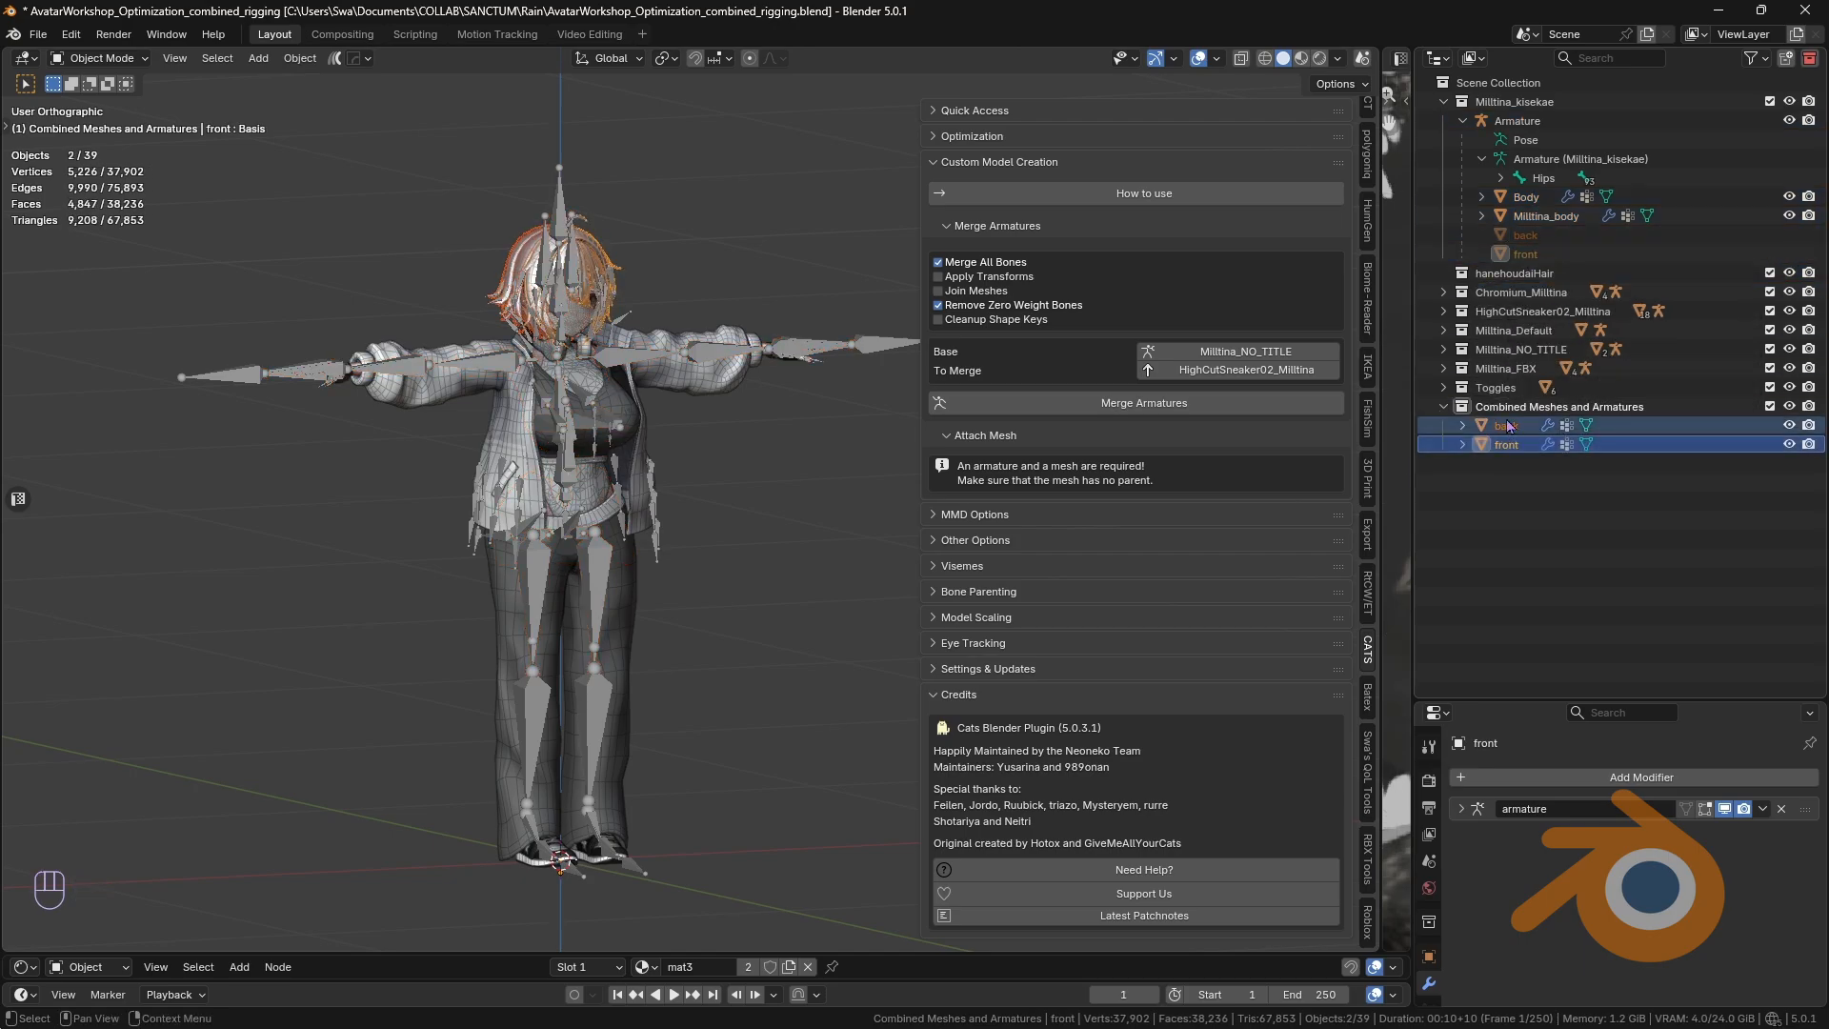
Step: Move the merged Armature with the Body and Milltina_body meshes into the Combined Meshes and Armatures collection
{"action": "left_click", "coordinate": [1518, 121]}
{"action": "left_click", "coordinate": [1526, 198], "text": "ctrl"}
{"action": "left_click", "coordinate": [1545, 216], "text": "ctrl"}
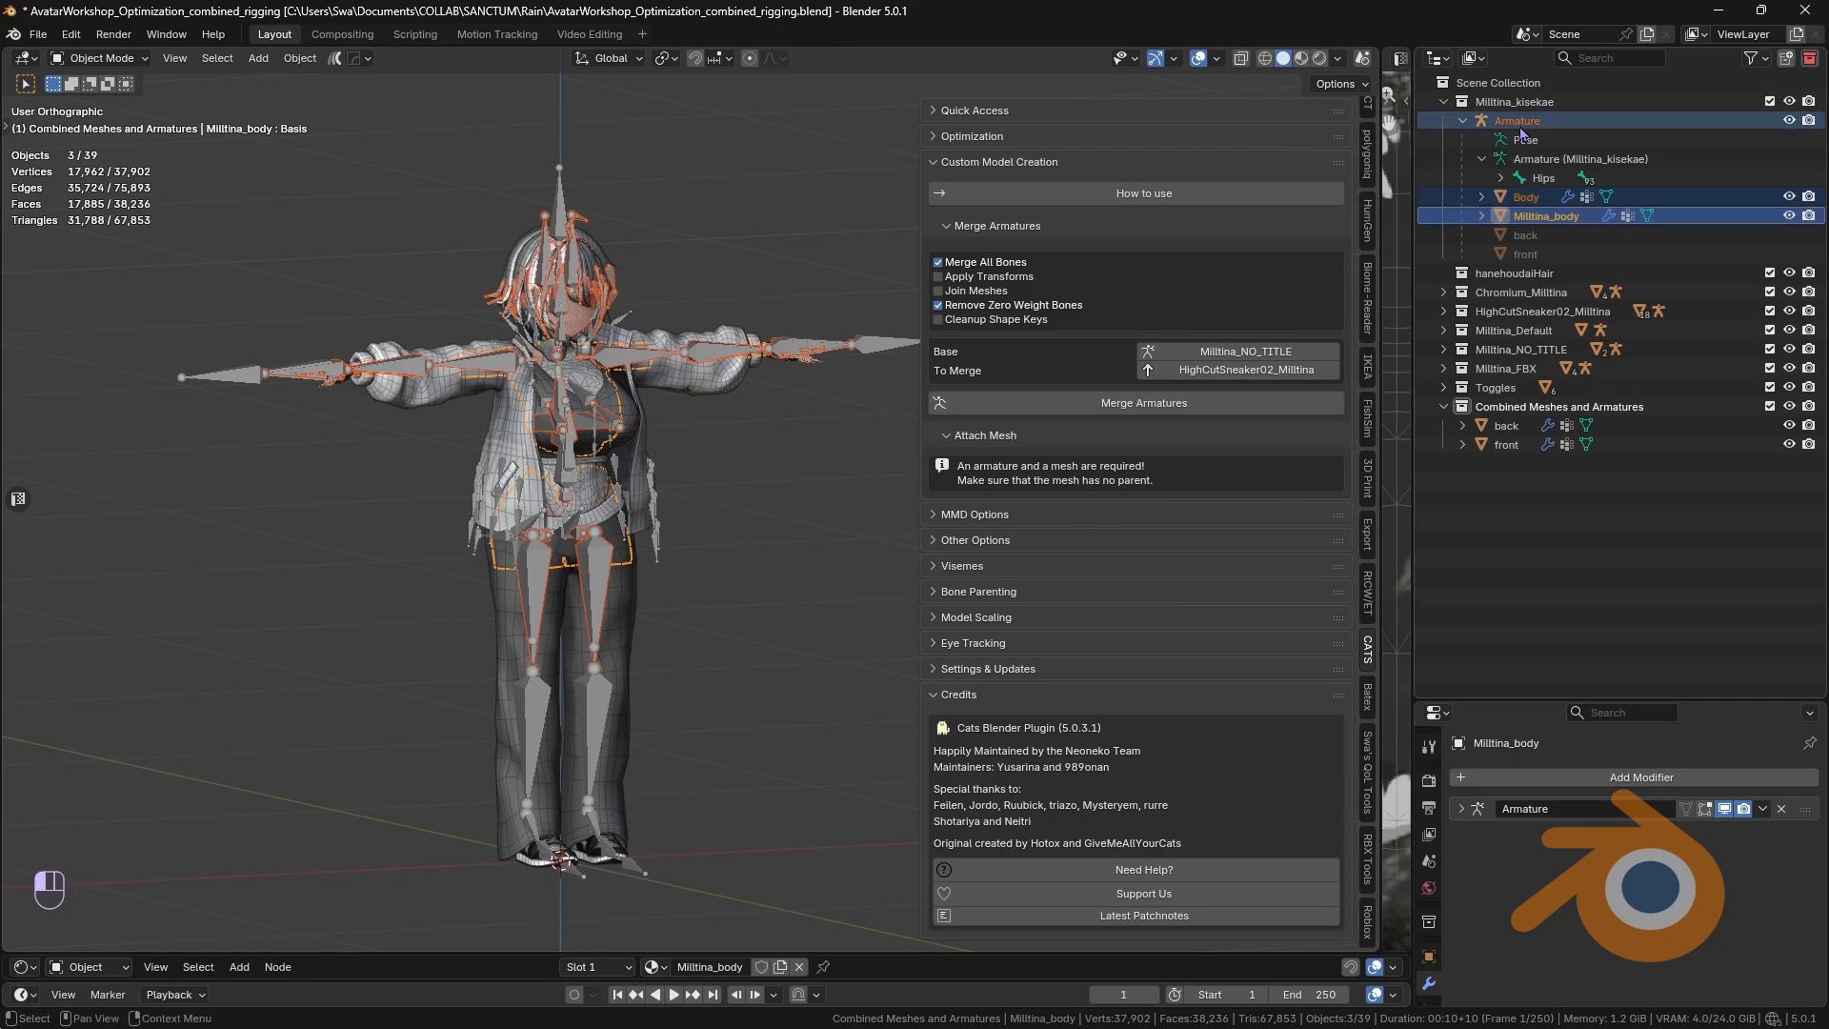
{"action": "left_click_drag", "start_coordinate": [1519, 122], "coordinate": [1594, 406]}
{"action": "left_click", "coordinate": [1553, 484]}
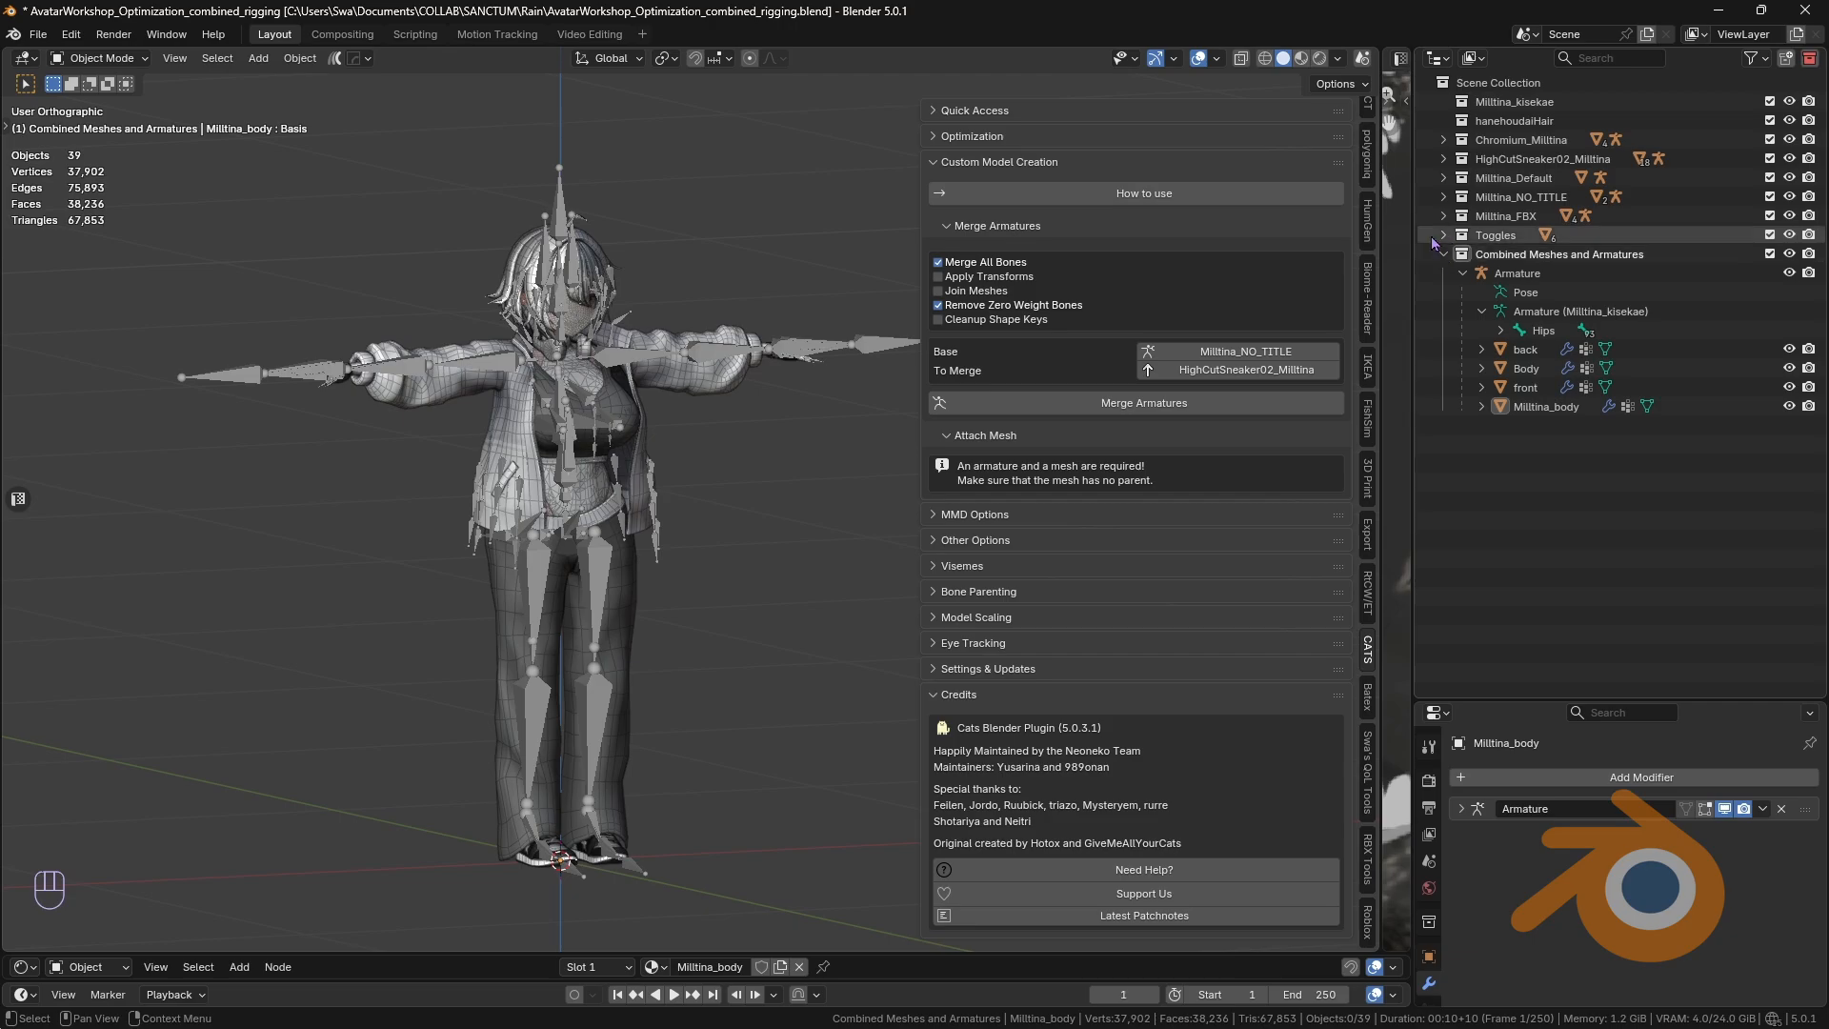
Step: Delete the emptied Milltina_kisekae and hanehoudaiHair collections
{"action": "left_click", "coordinate": [1513, 102]}
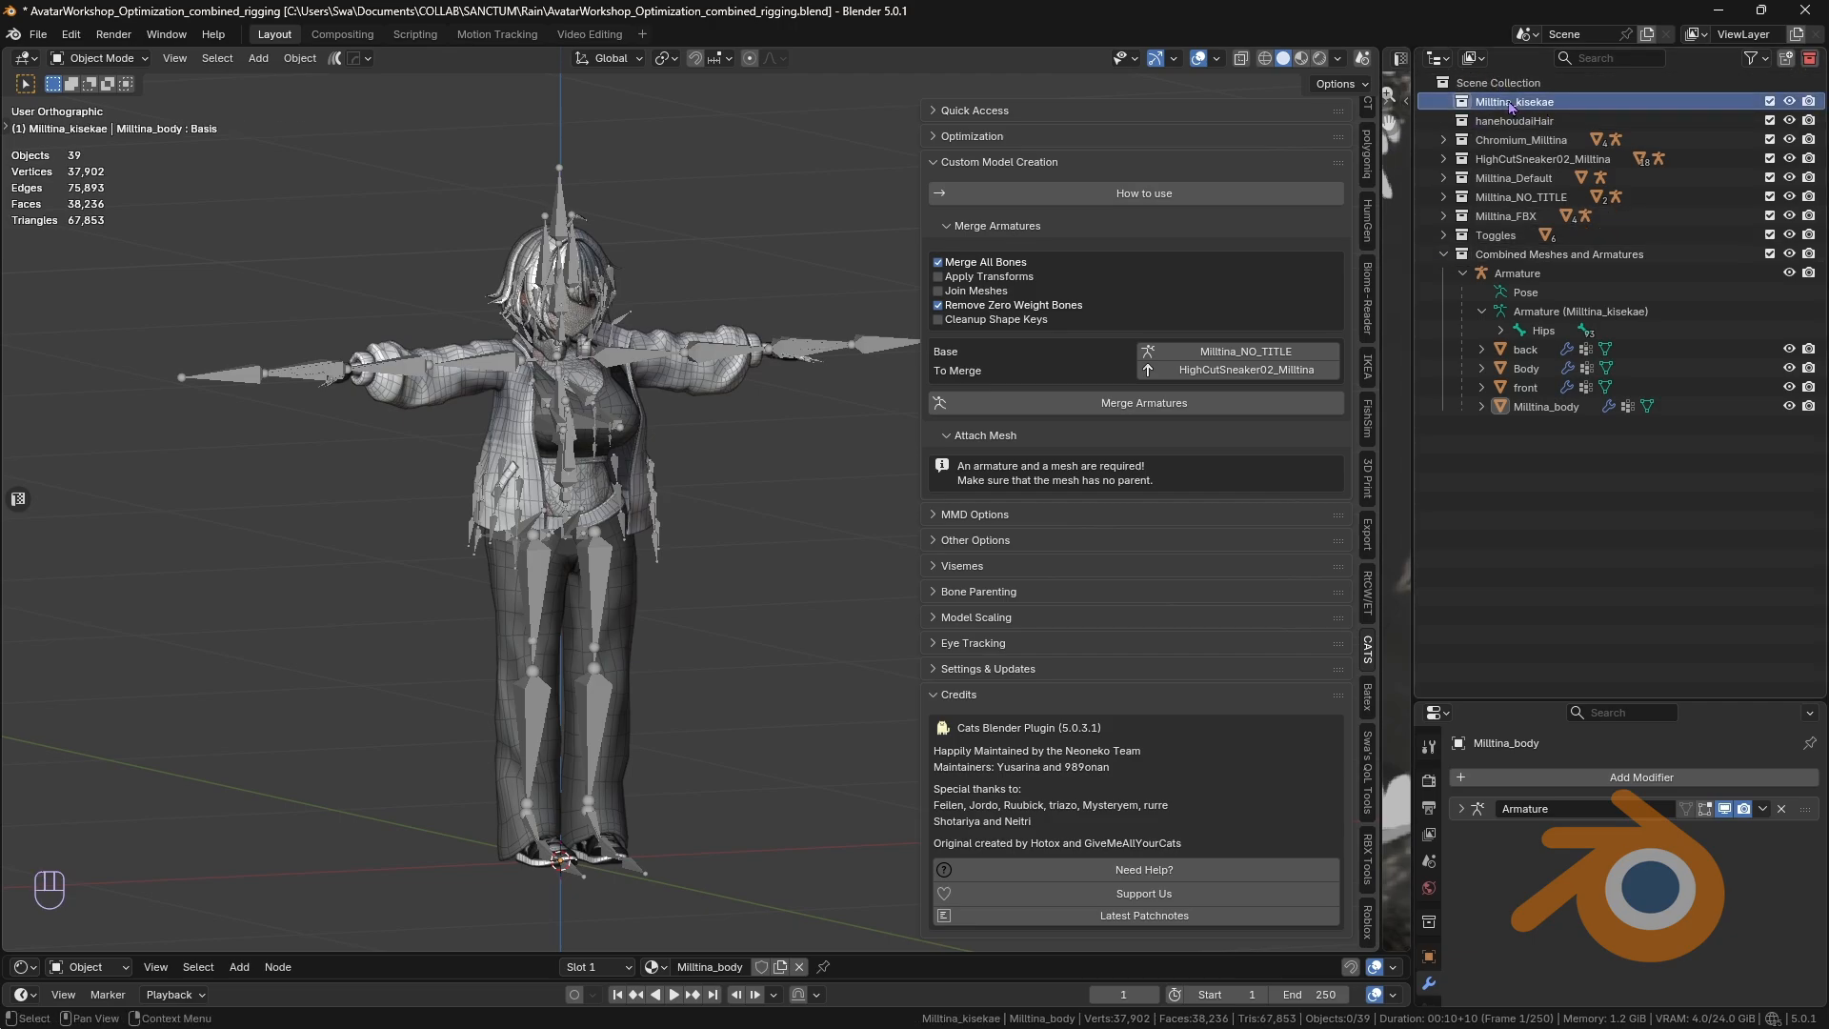
{"action": "key", "text": "x"}
{"action": "left_click", "coordinate": [1512, 102]}
{"action": "key", "text": "x"}
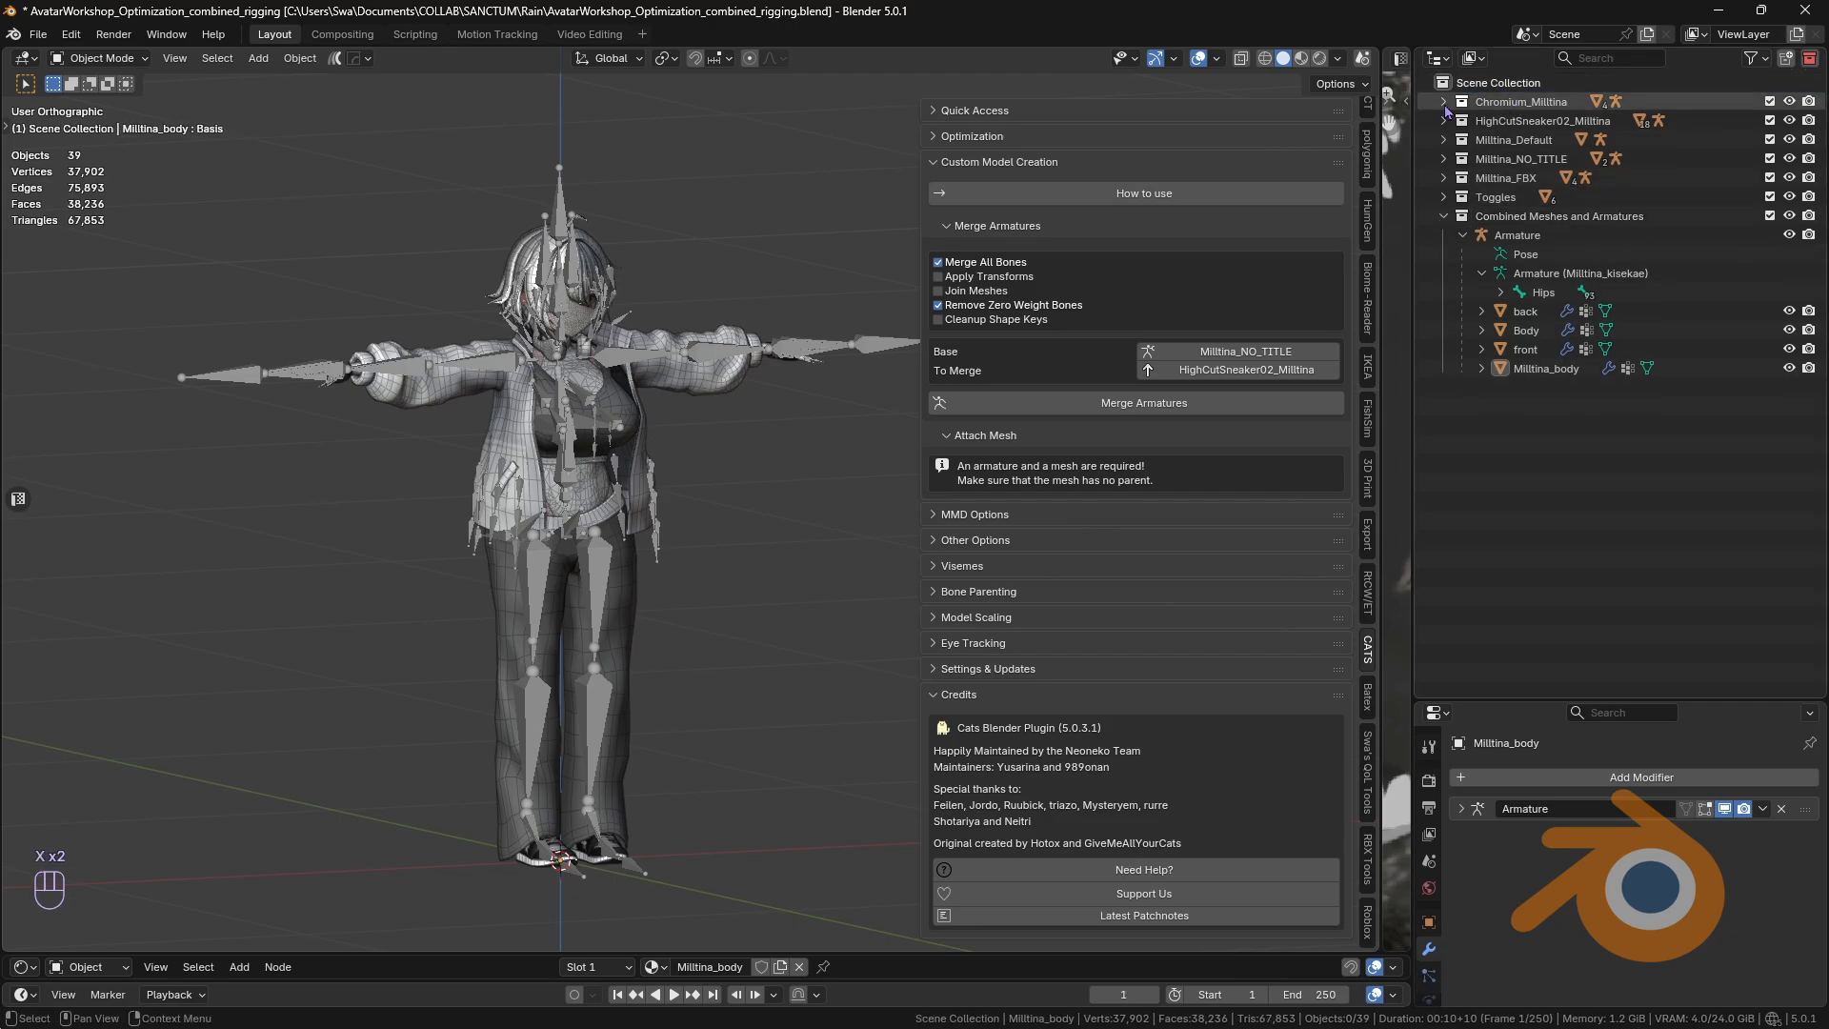
Step: Set Armature (Milltina_kisekae) as the base and Chromium_Milltina as the armature to merge, and merge the two armatures
{"action": "left_click", "coordinate": [1443, 102]}
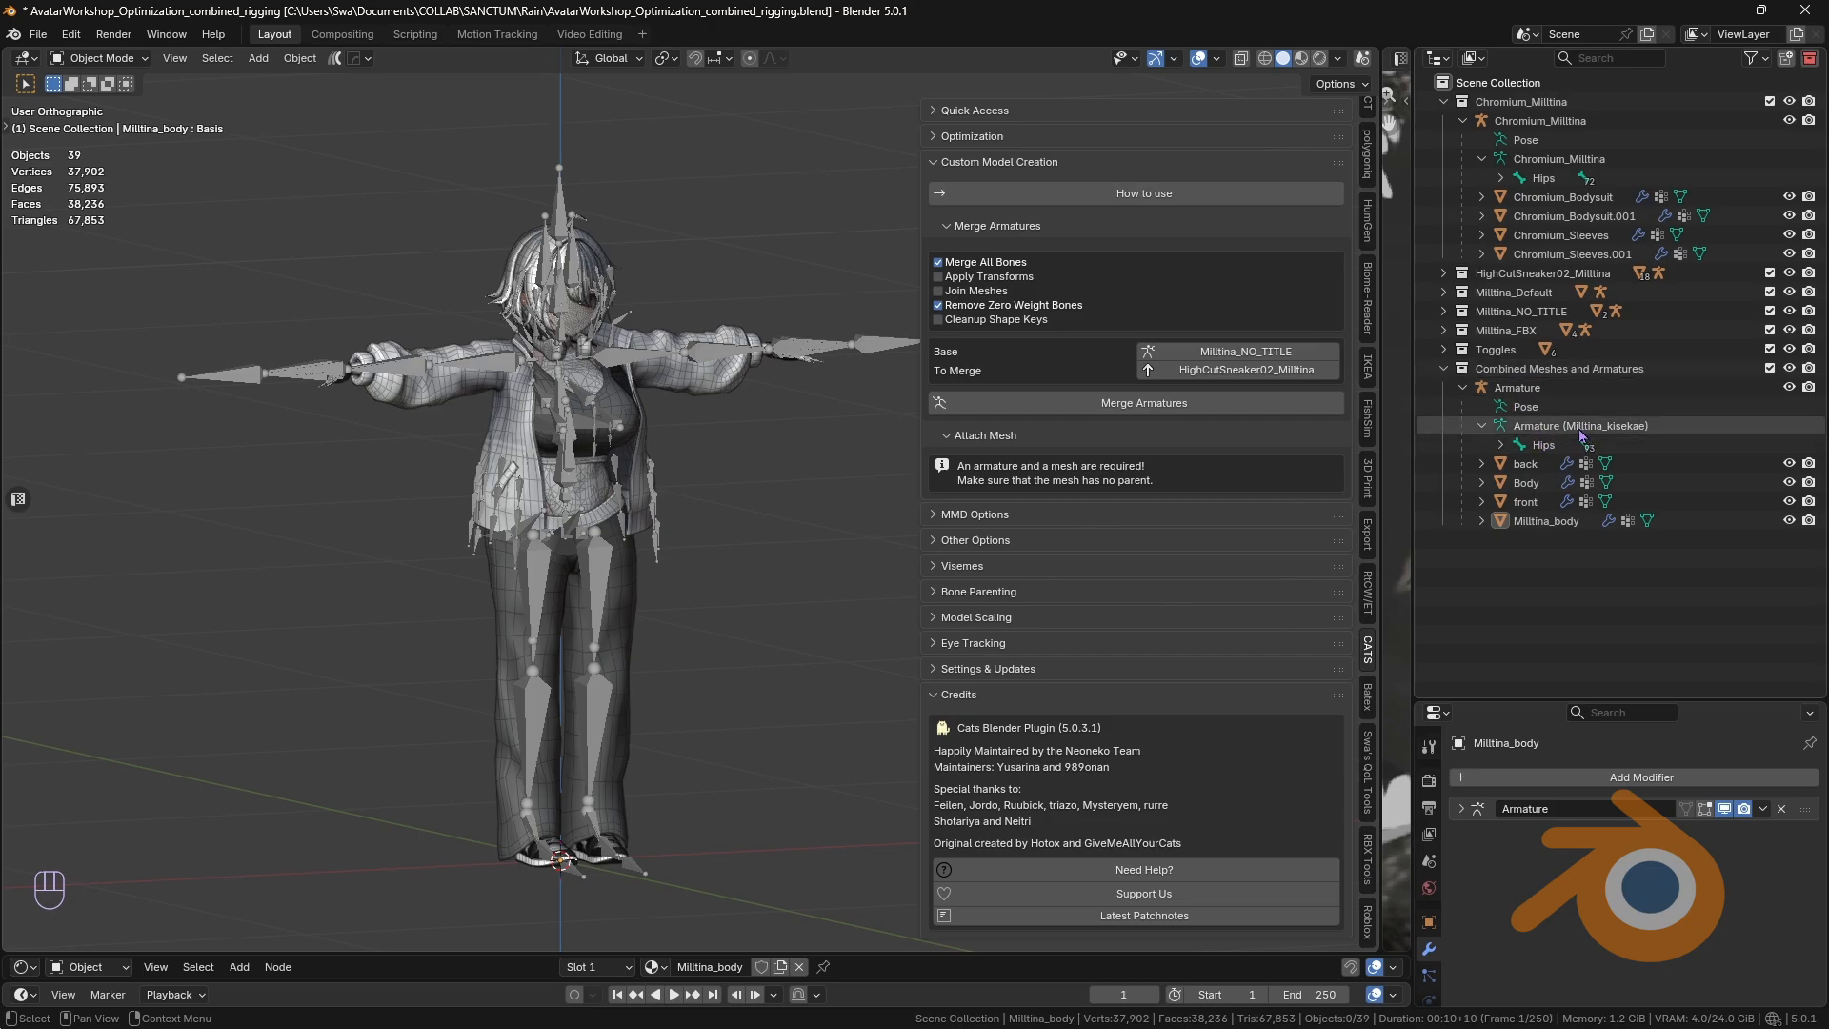
{"action": "left_click", "coordinate": [1276, 352]}
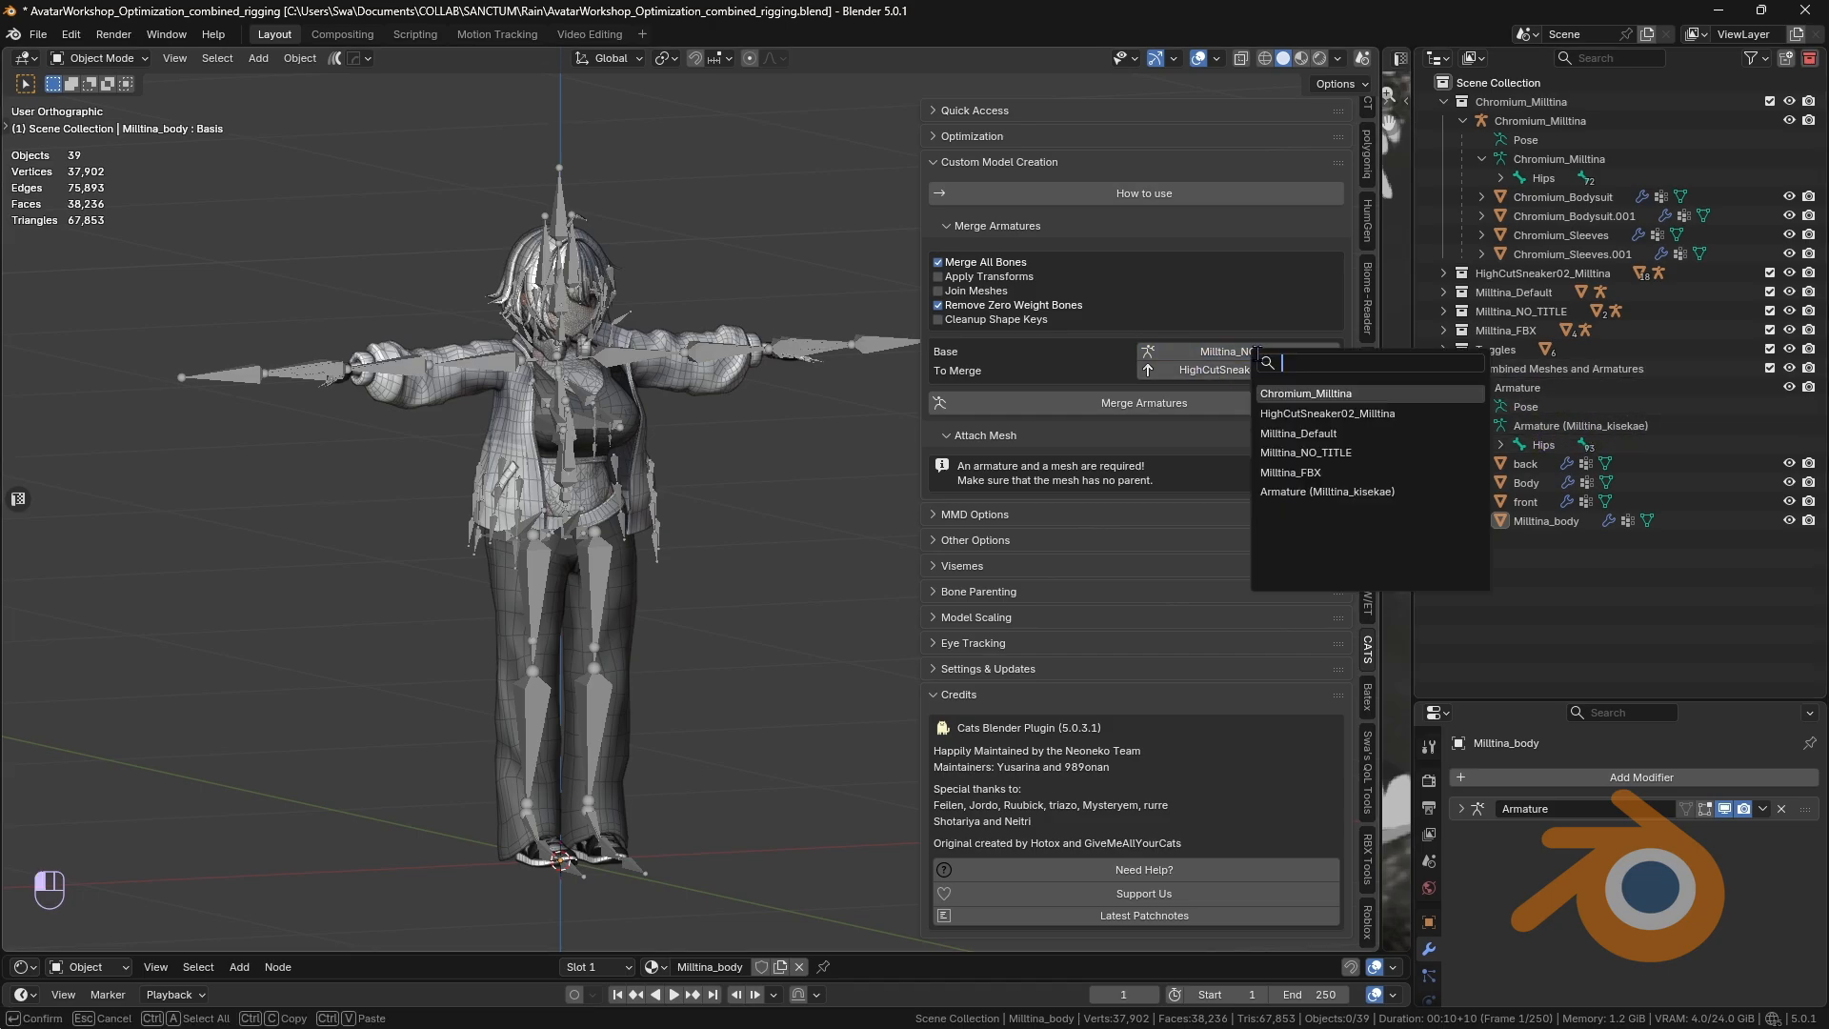
{"action": "left_click", "coordinate": [1327, 491]}
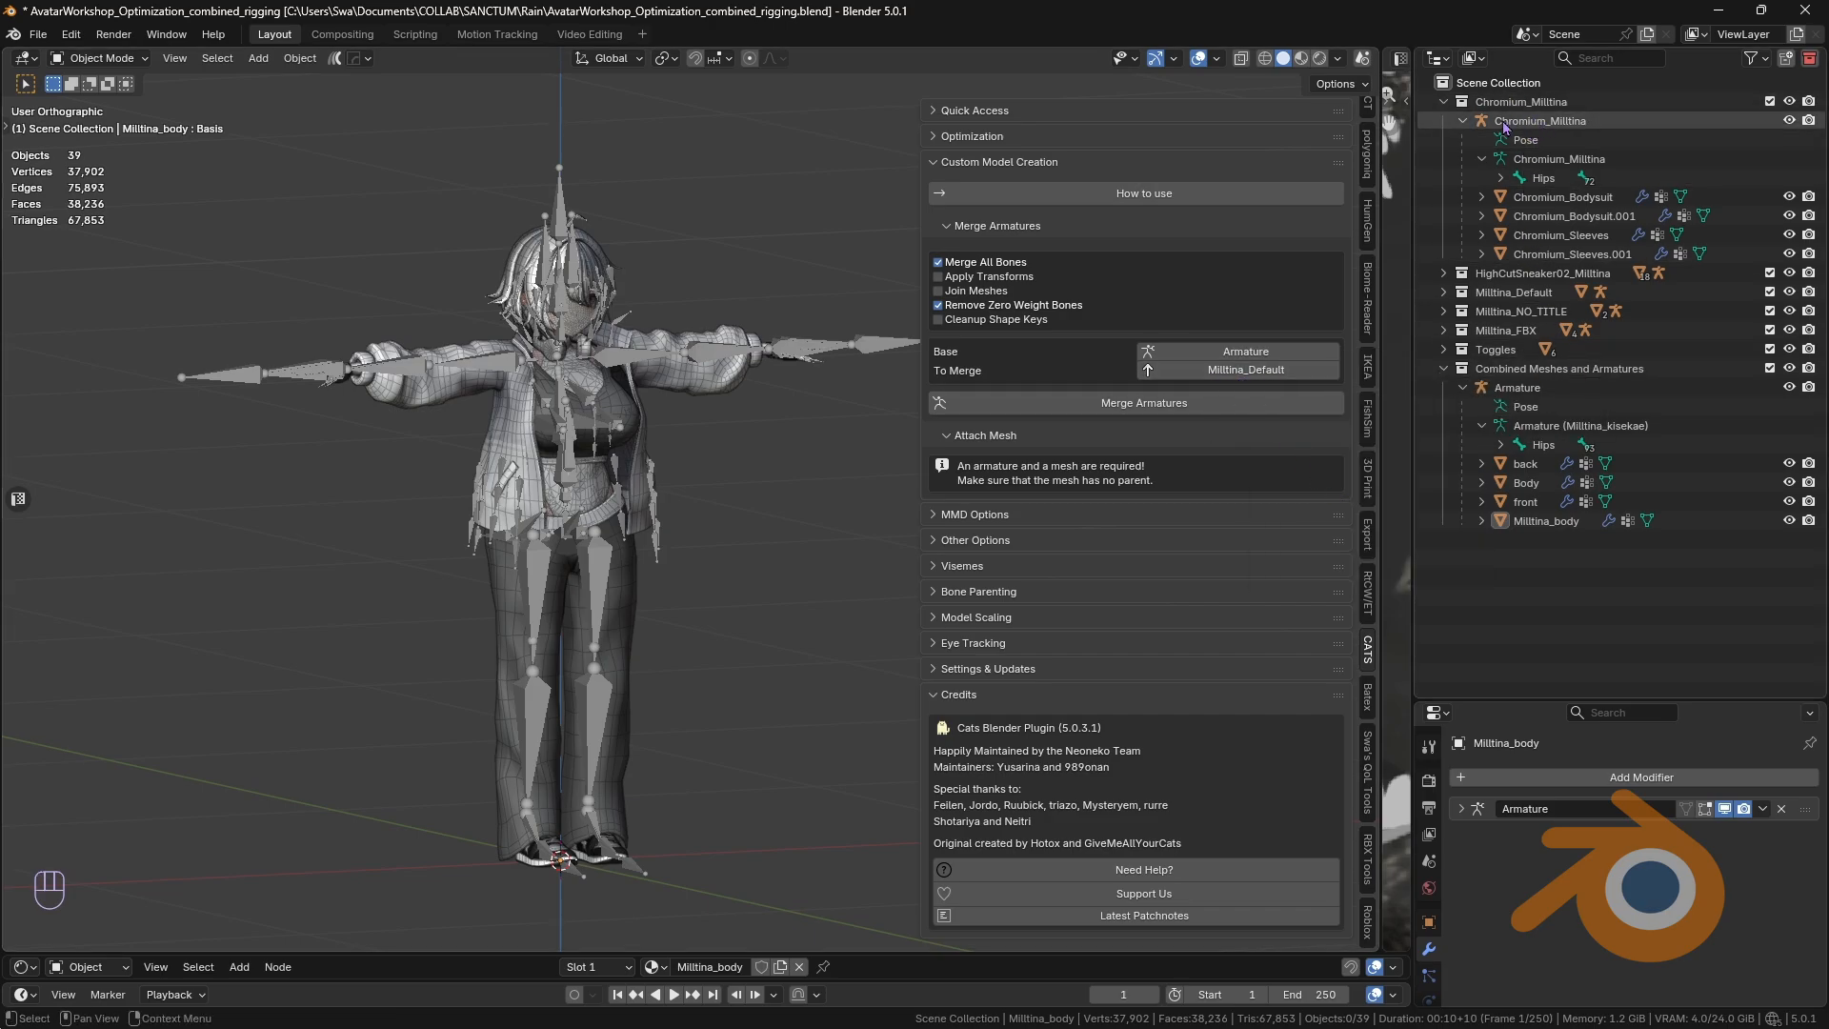
{"action": "left_click", "coordinate": [1229, 373]}
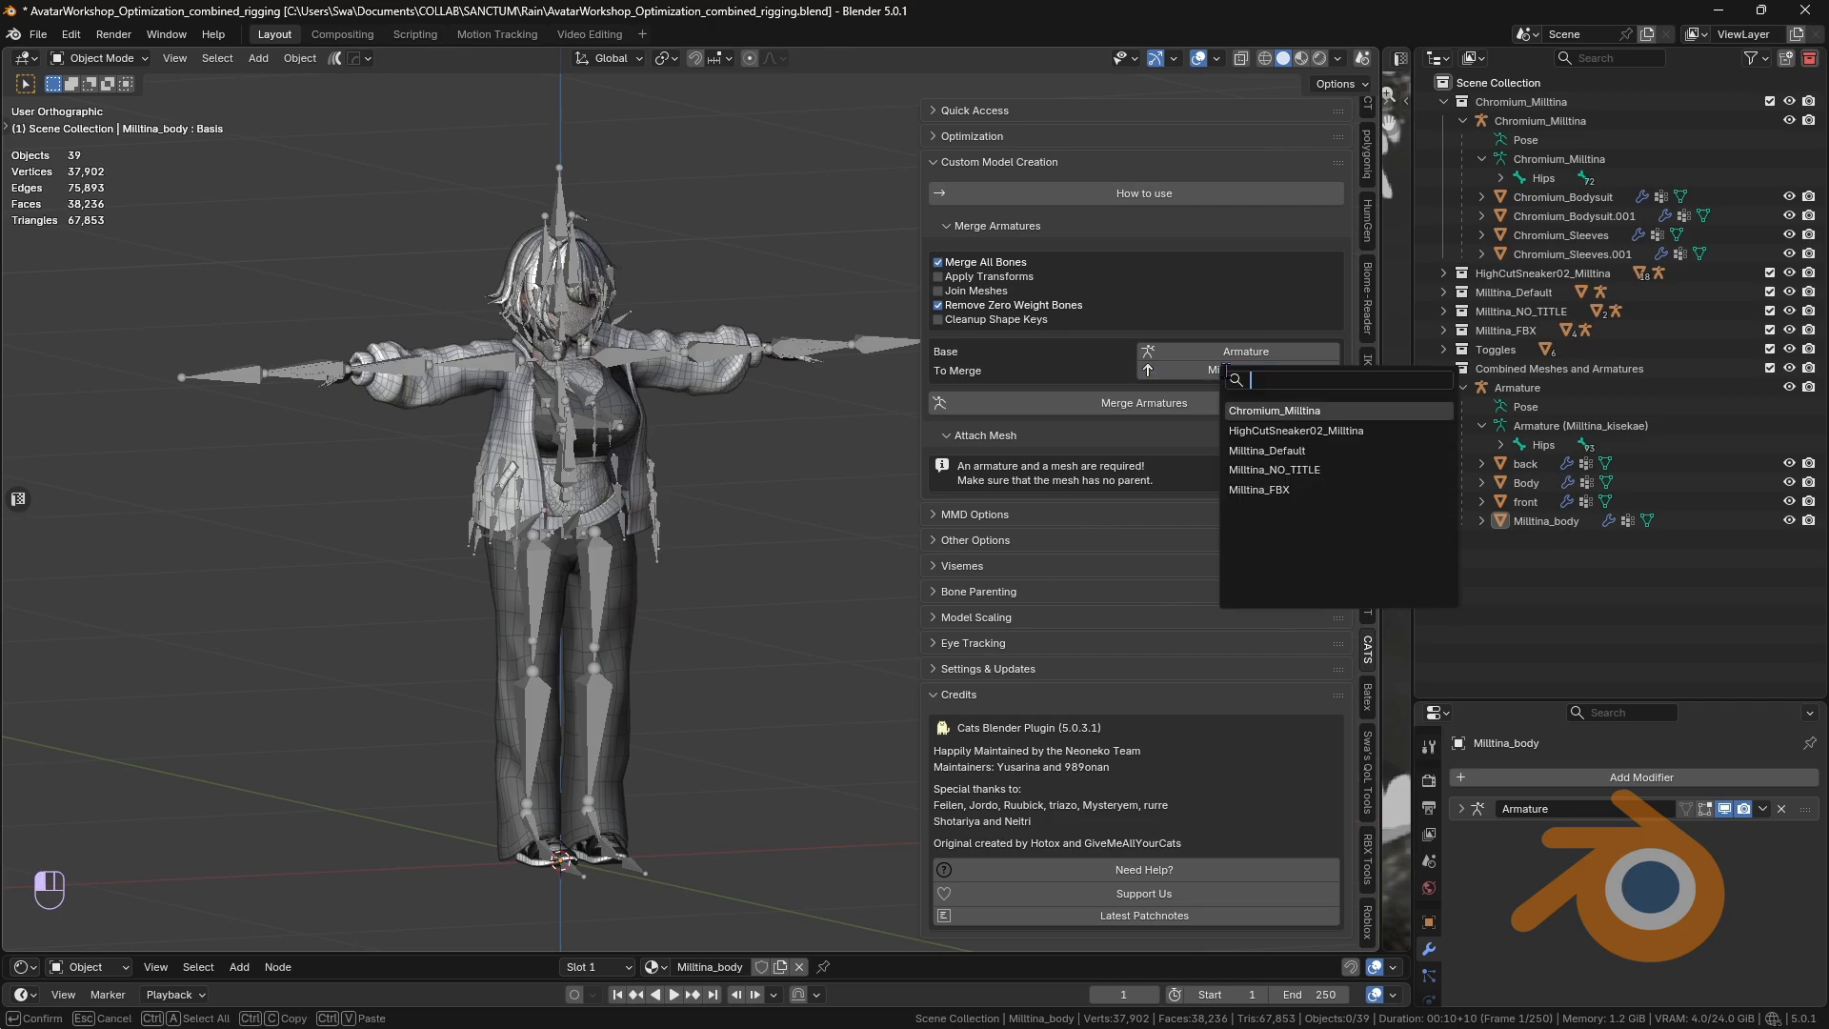
{"action": "left_click", "coordinate": [1274, 410]}
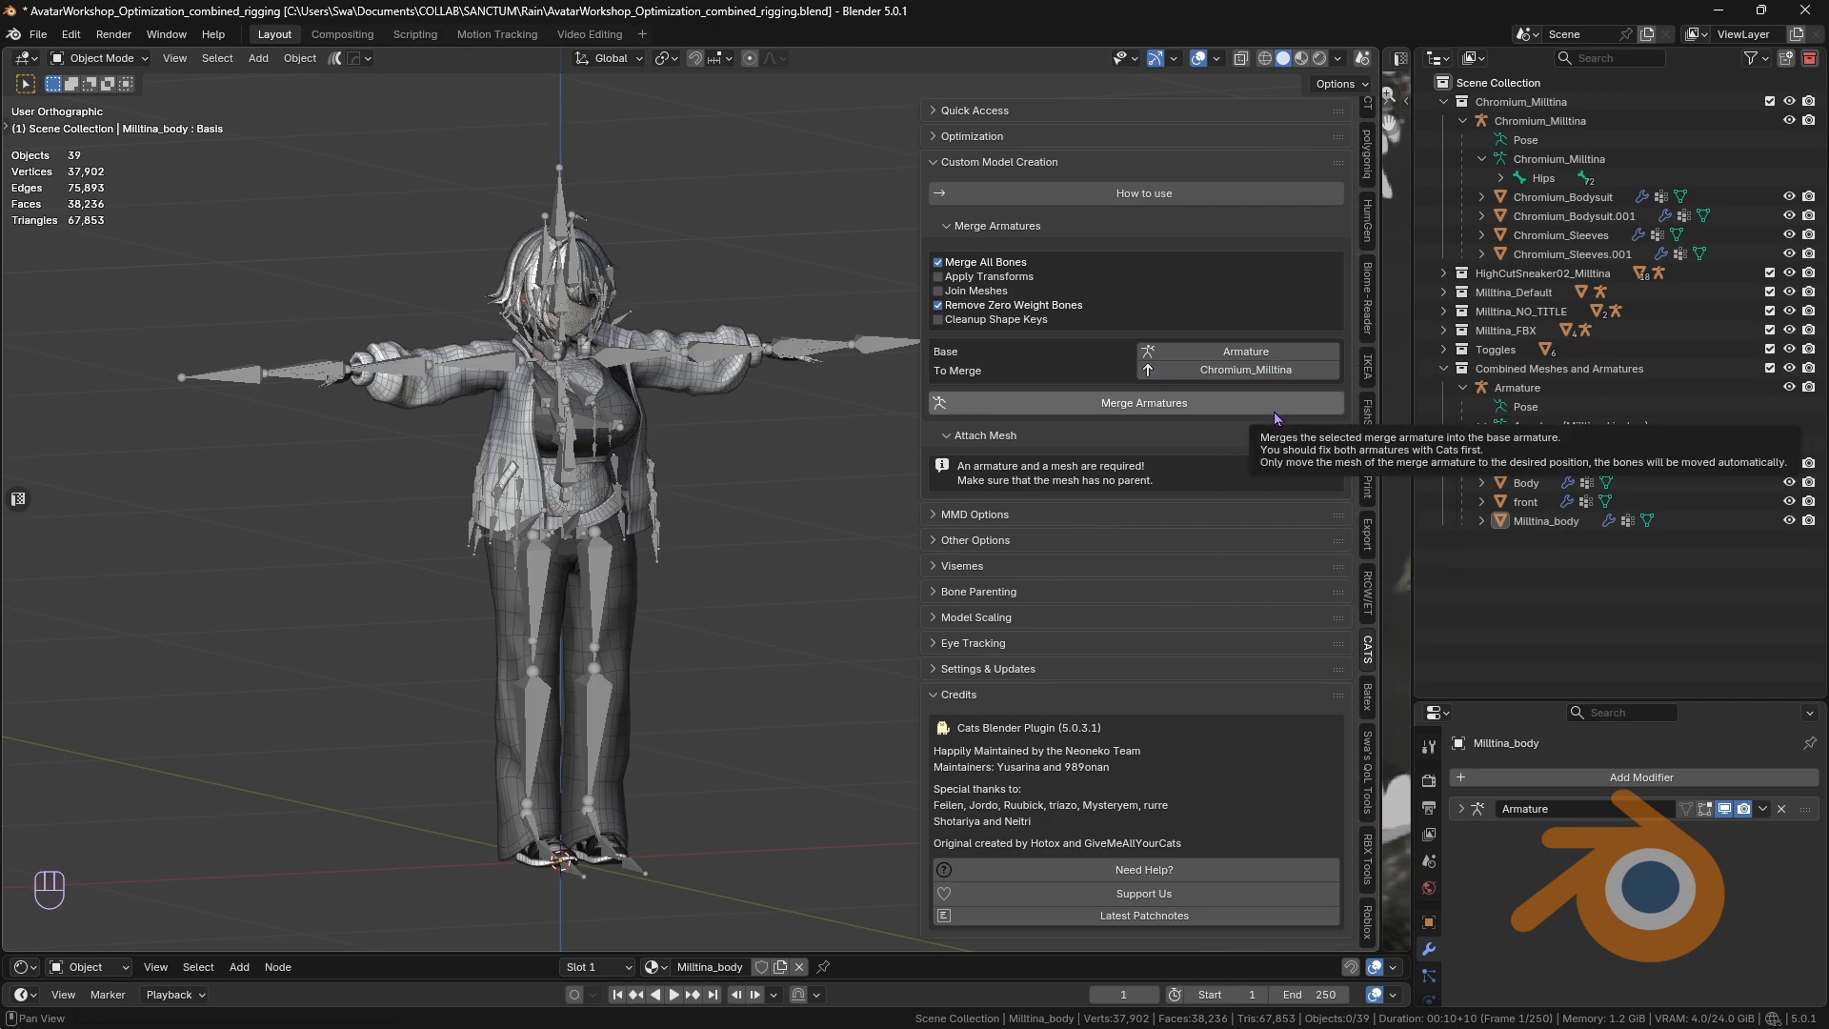
{"action": "left_click", "coordinate": [1142, 404]}
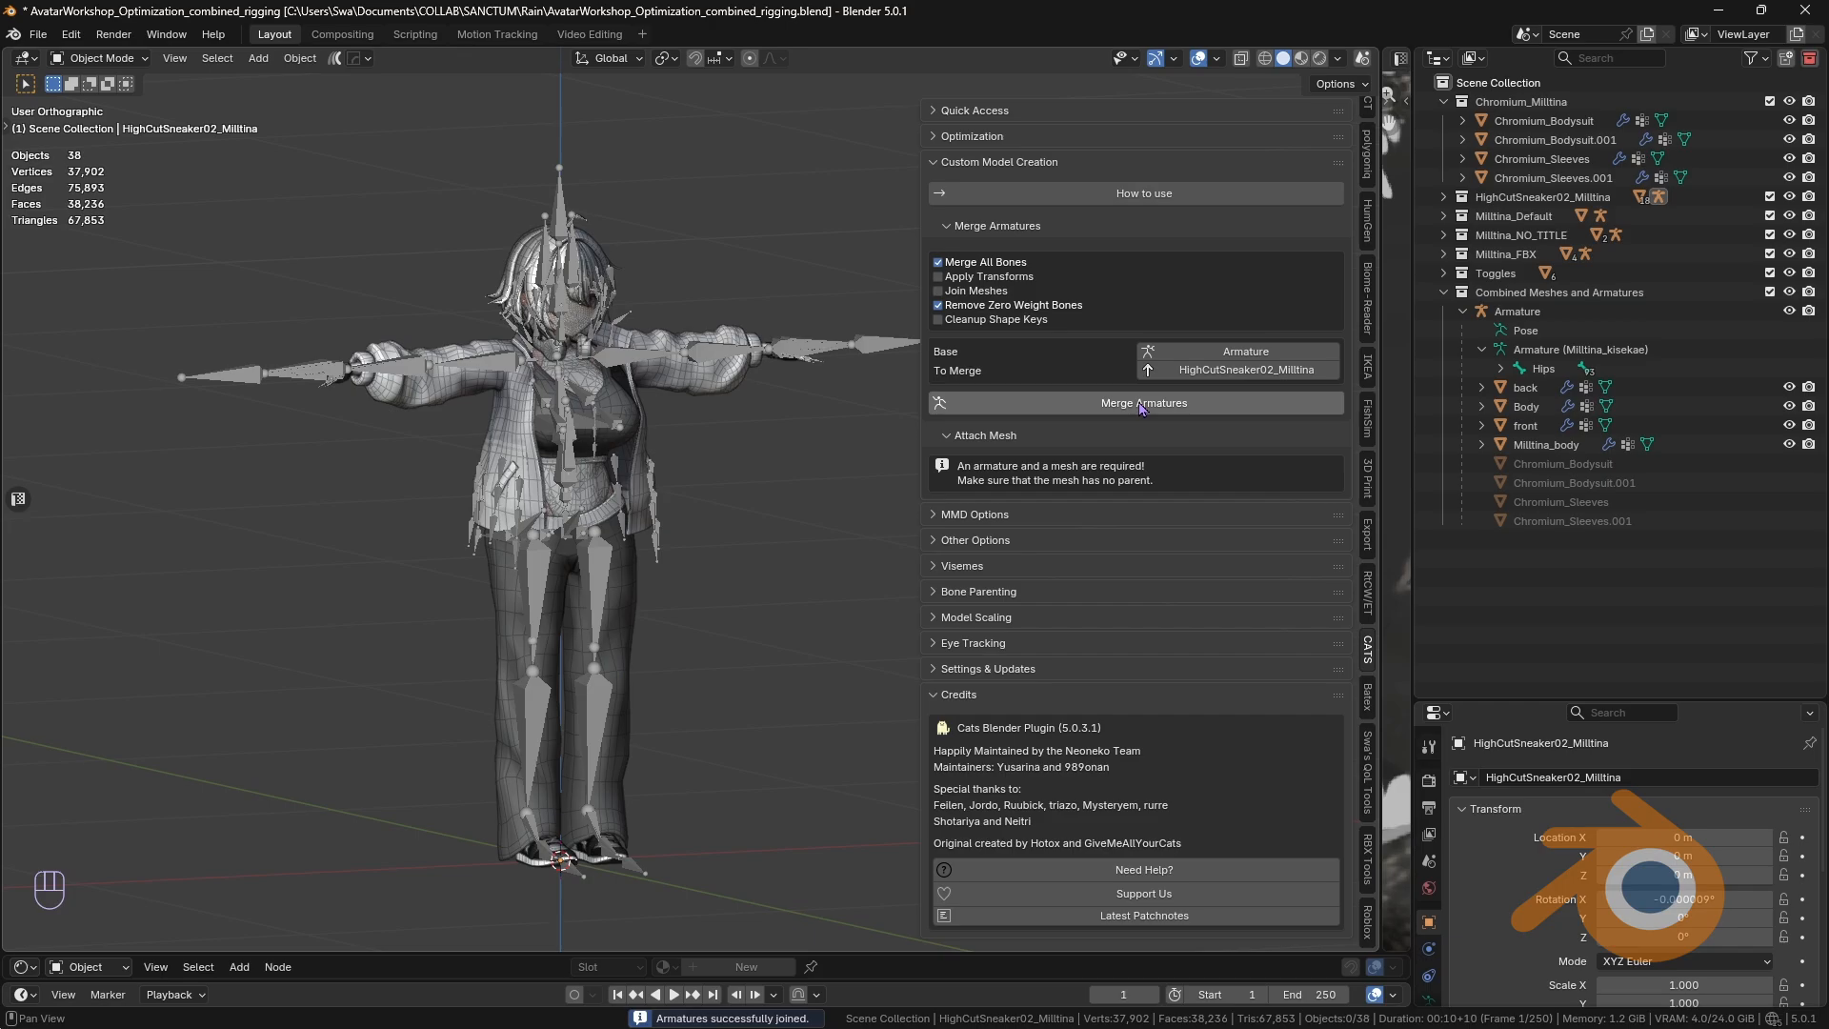
Step: Move the four Chromium bodysuit and sleeve meshes under the combined Armature's collection and delete the emptied Chromium_Milltina collection
{"action": "left_click", "coordinate": [1530, 123]}
{"action": "left_click", "coordinate": [1525, 178], "text": "shift"}
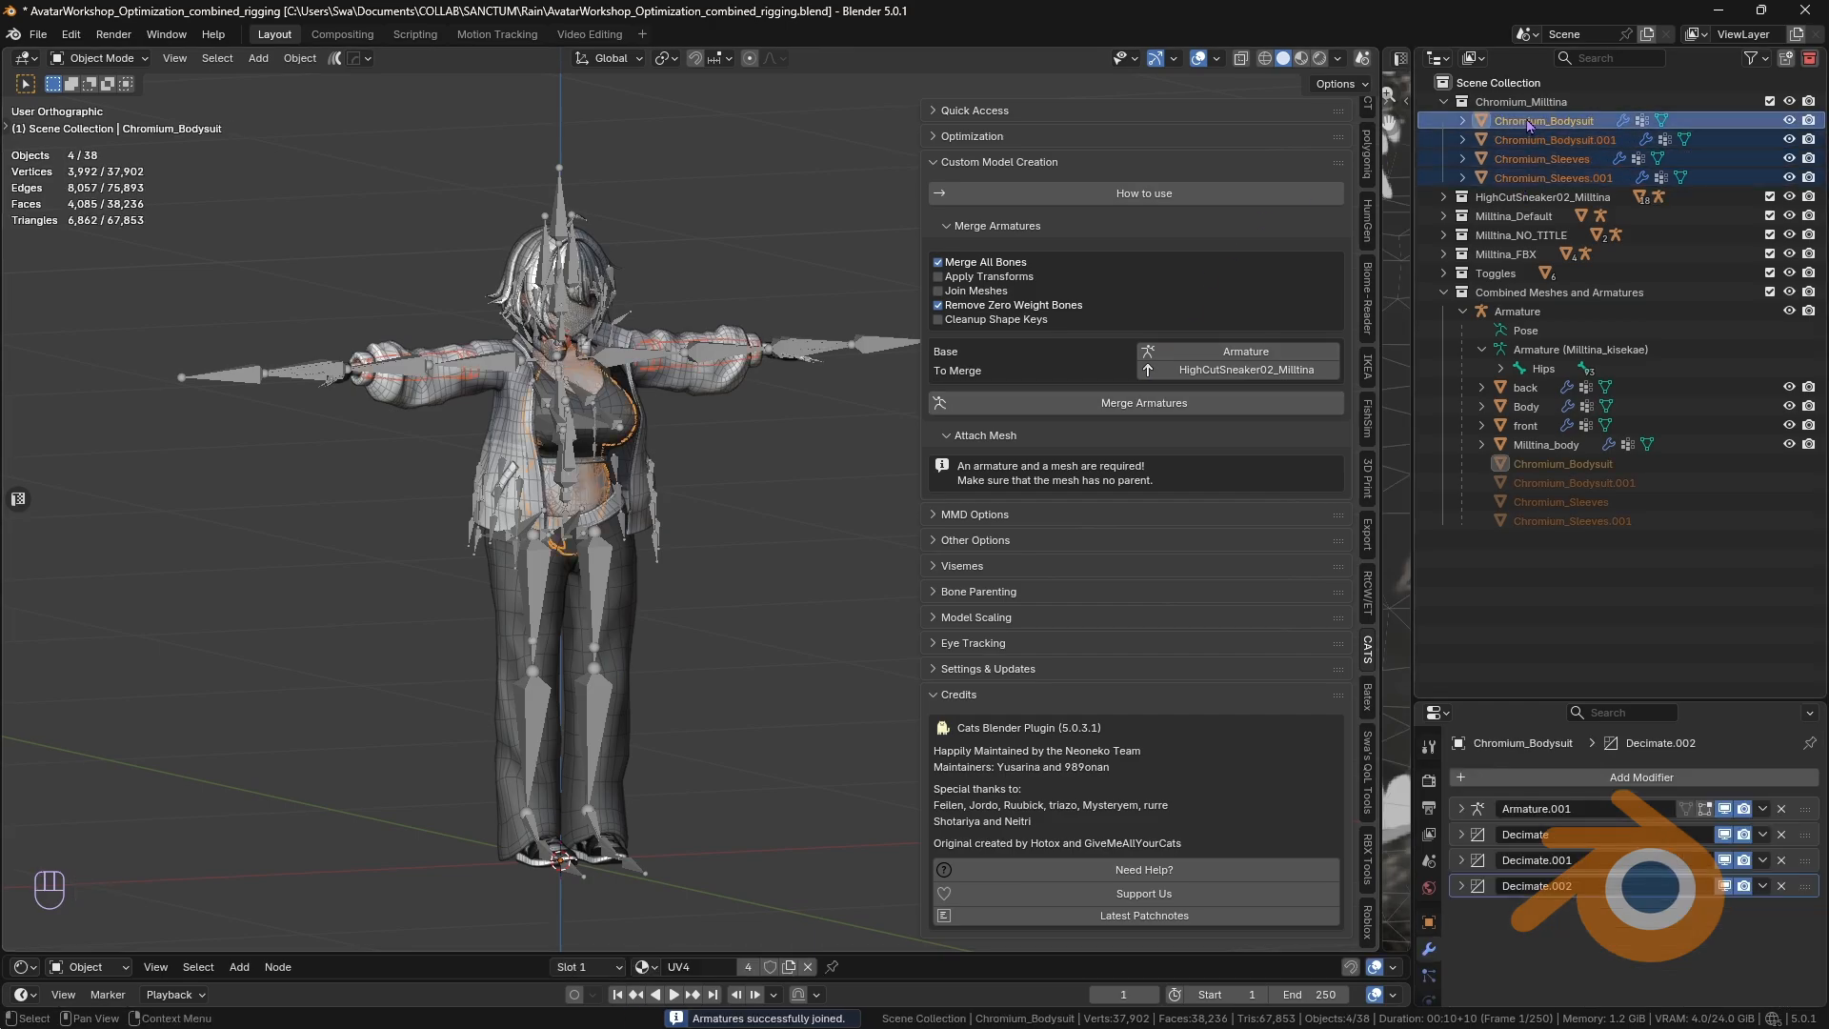
{"action": "left_click_drag", "start_coordinate": [1528, 124], "coordinate": [1524, 303]}
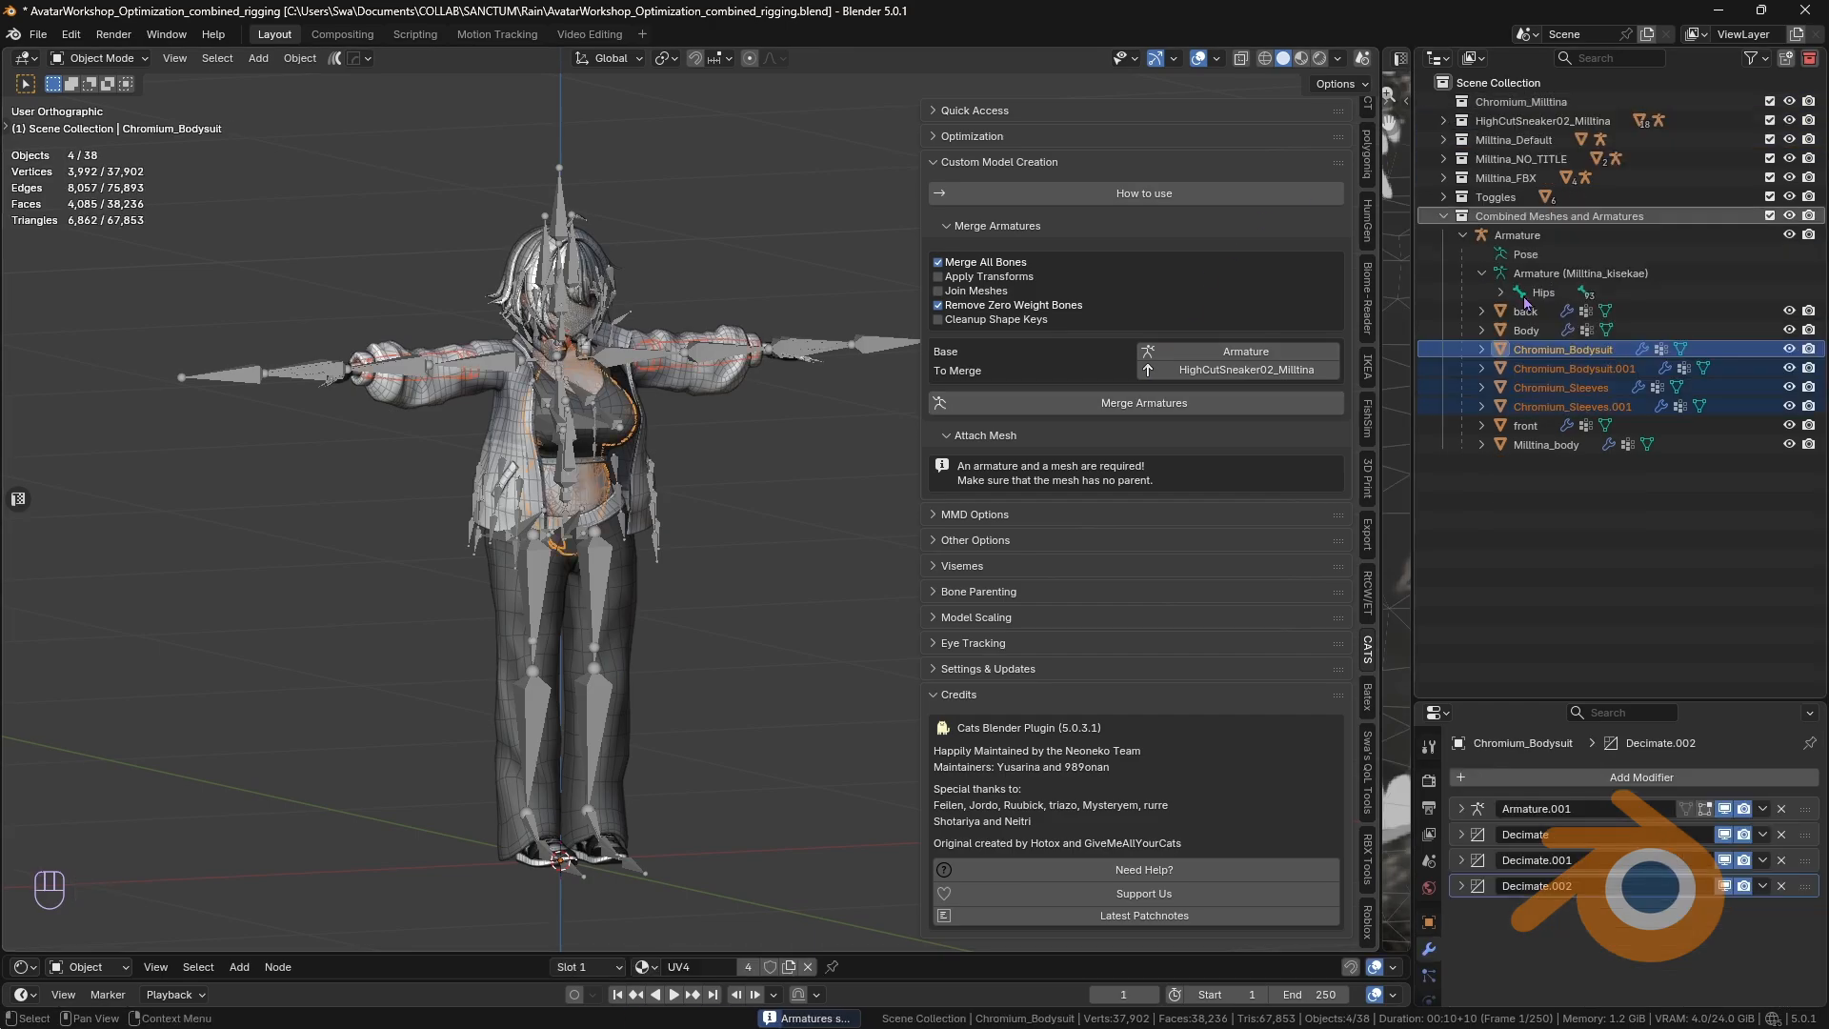
{"action": "left_click", "coordinate": [1505, 105]}
{"action": "key", "text": "x"}
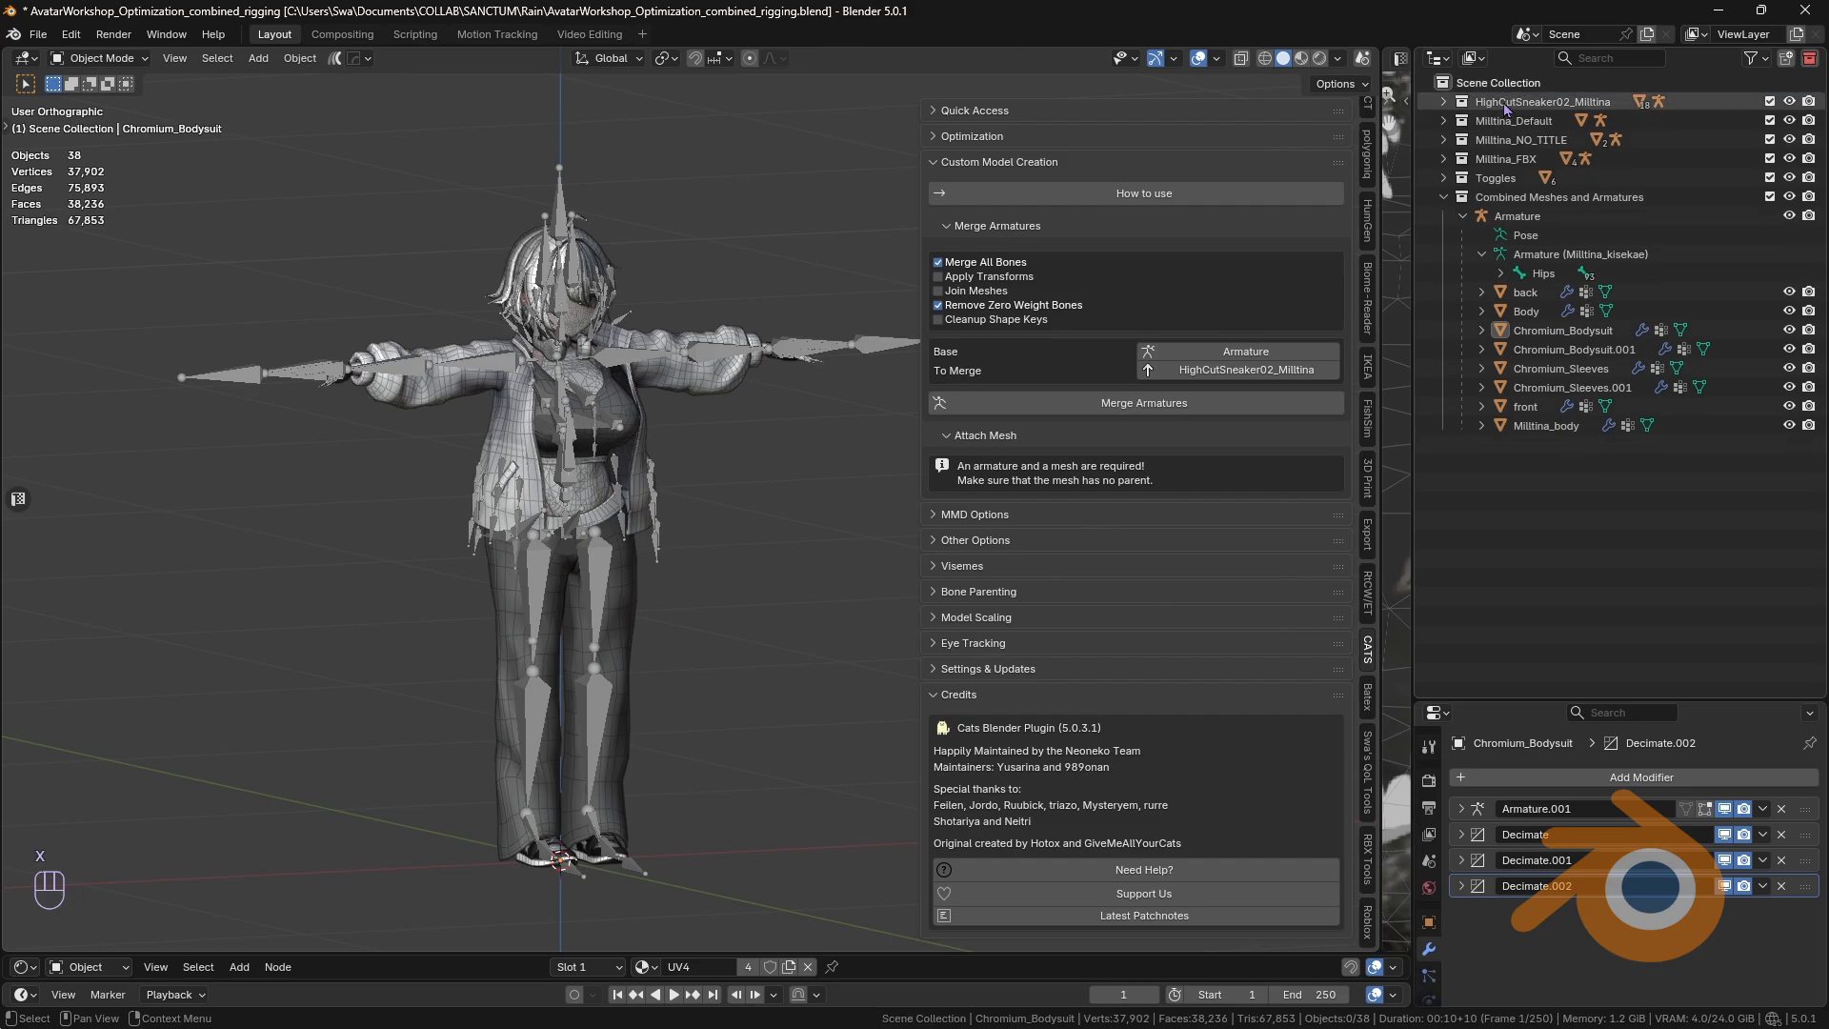
Step: Join the meshes HighCutSneaker.001 through HighCutSneaker.020 into one object and merge the HighCutSneaker02_Milltina armature into the base Armature
{"action": "left_click", "coordinate": [1444, 102]}
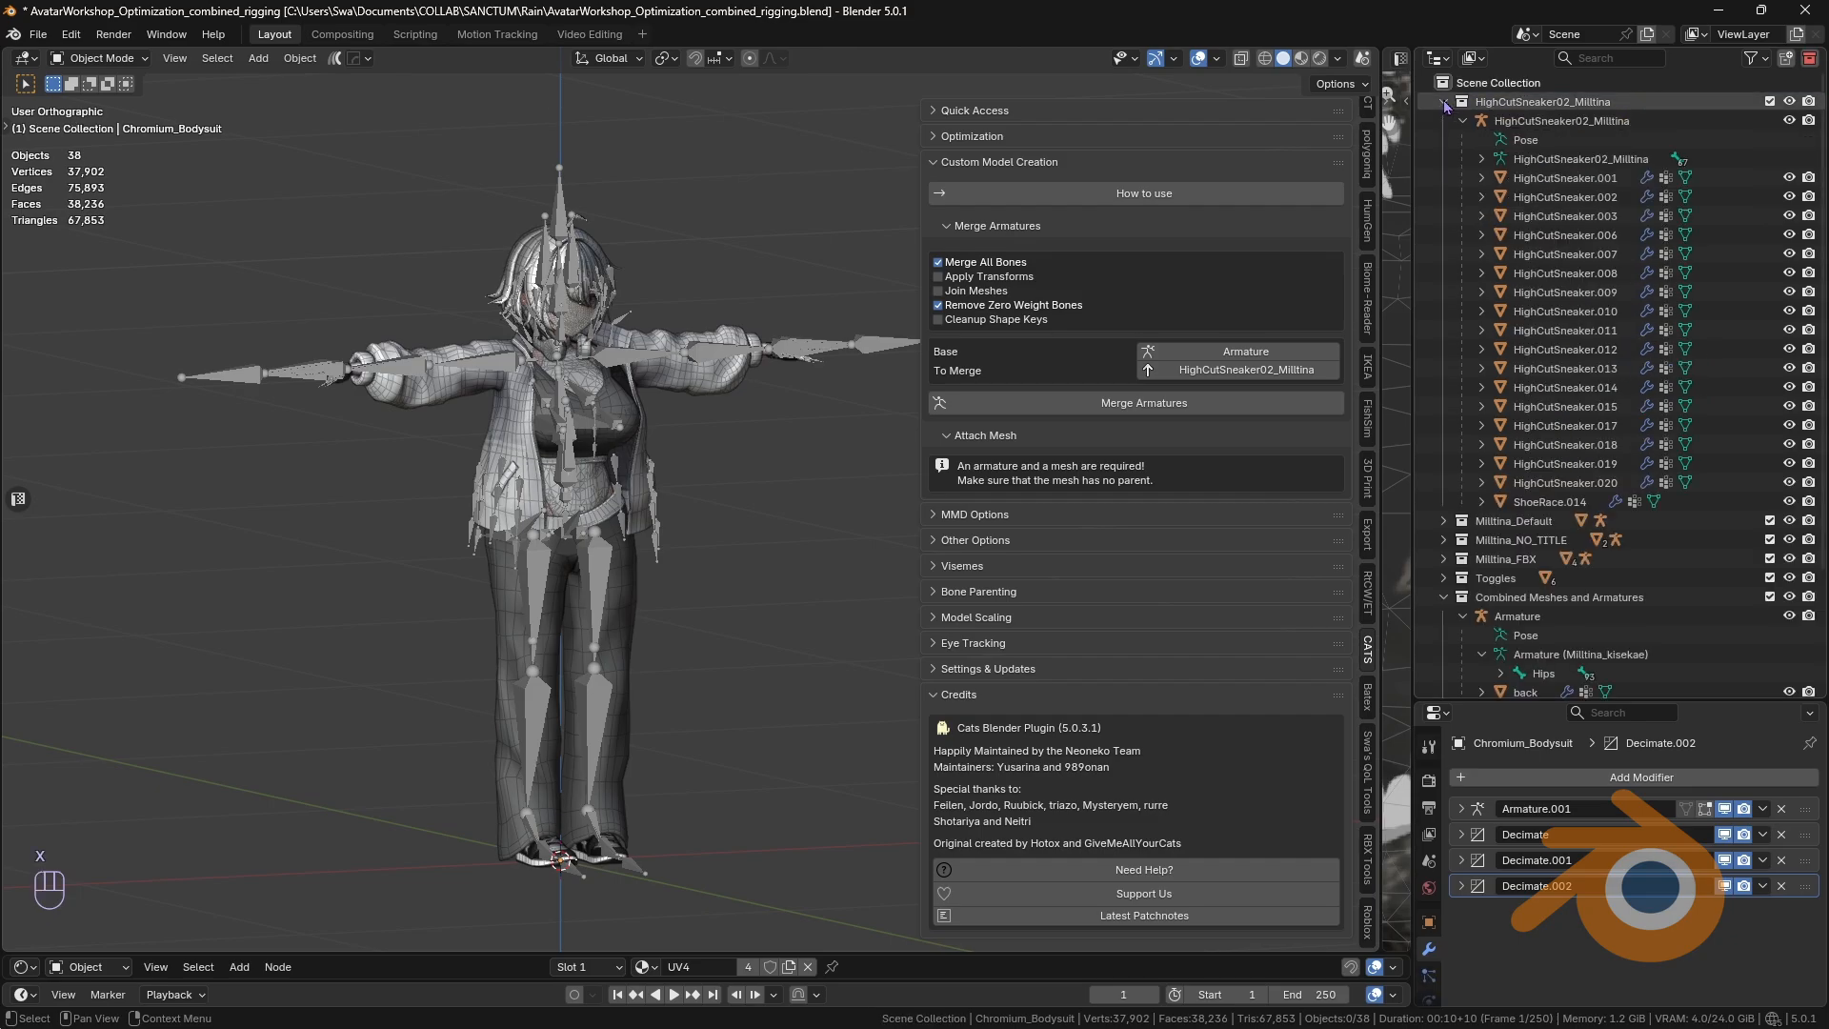
{"action": "left_click", "coordinate": [1574, 484]}
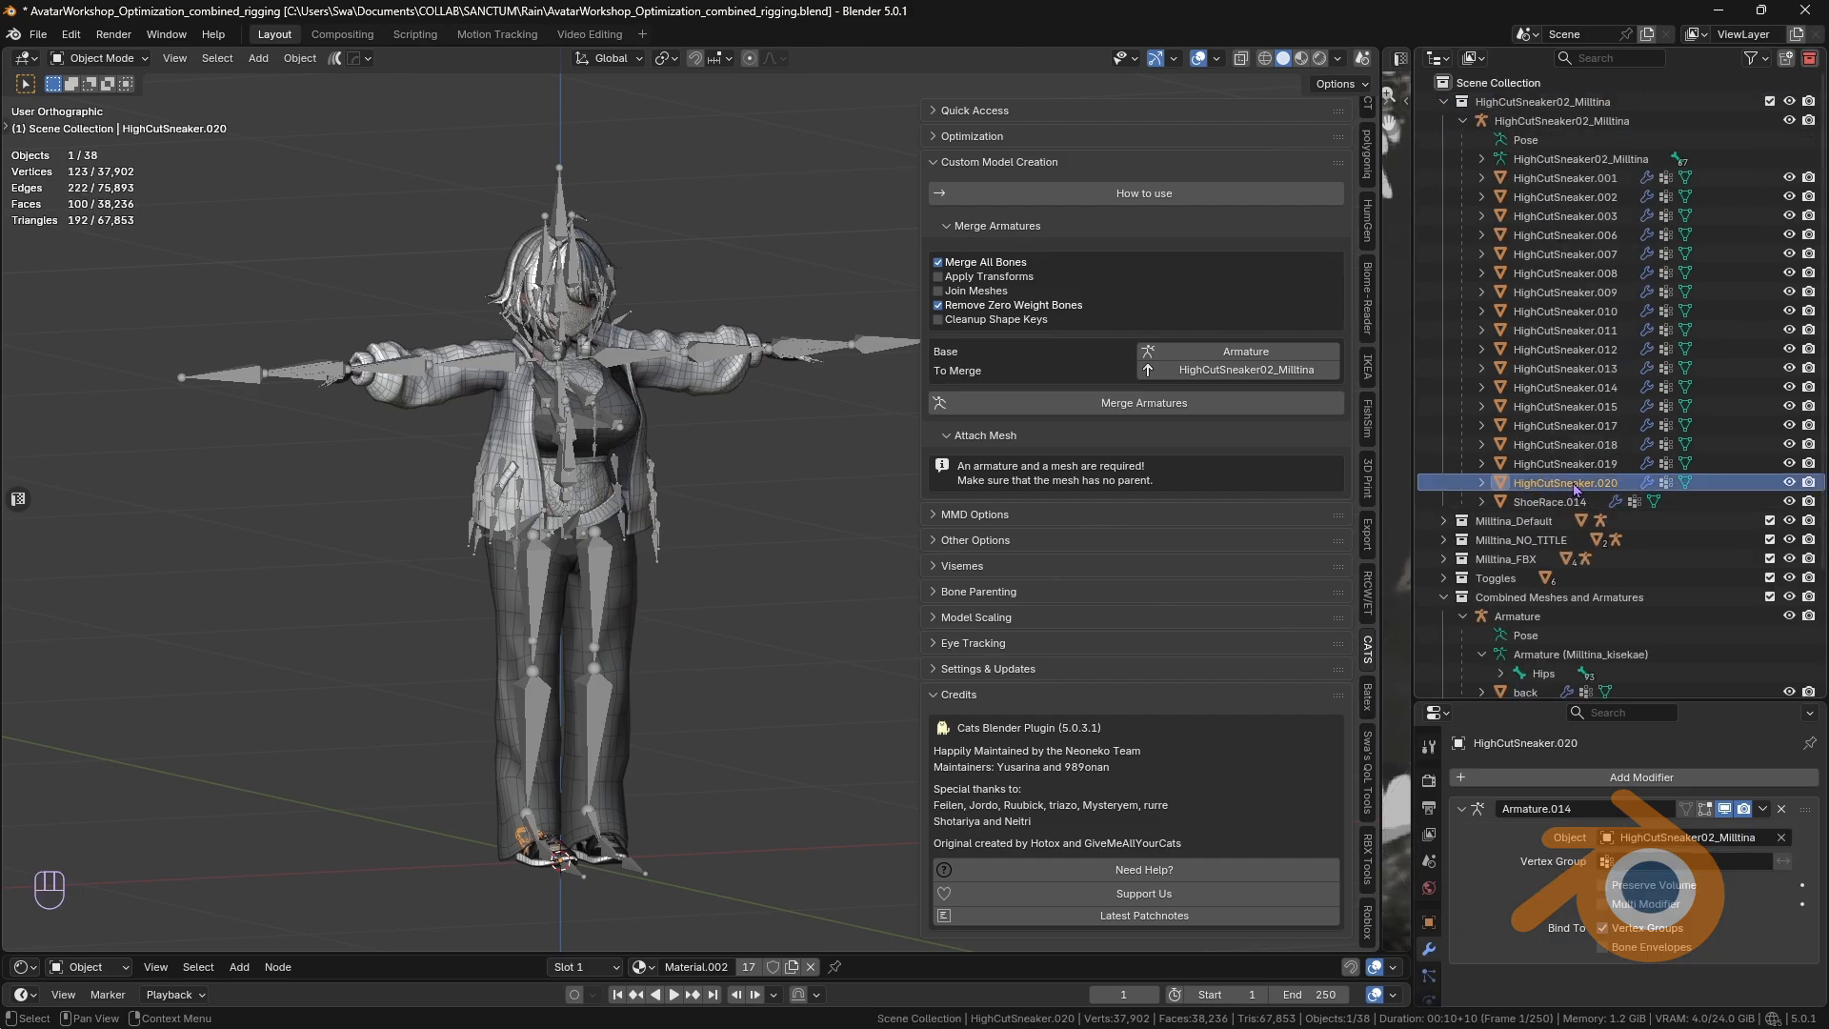
{"action": "left_click", "coordinate": [1582, 179], "text": "shift"}
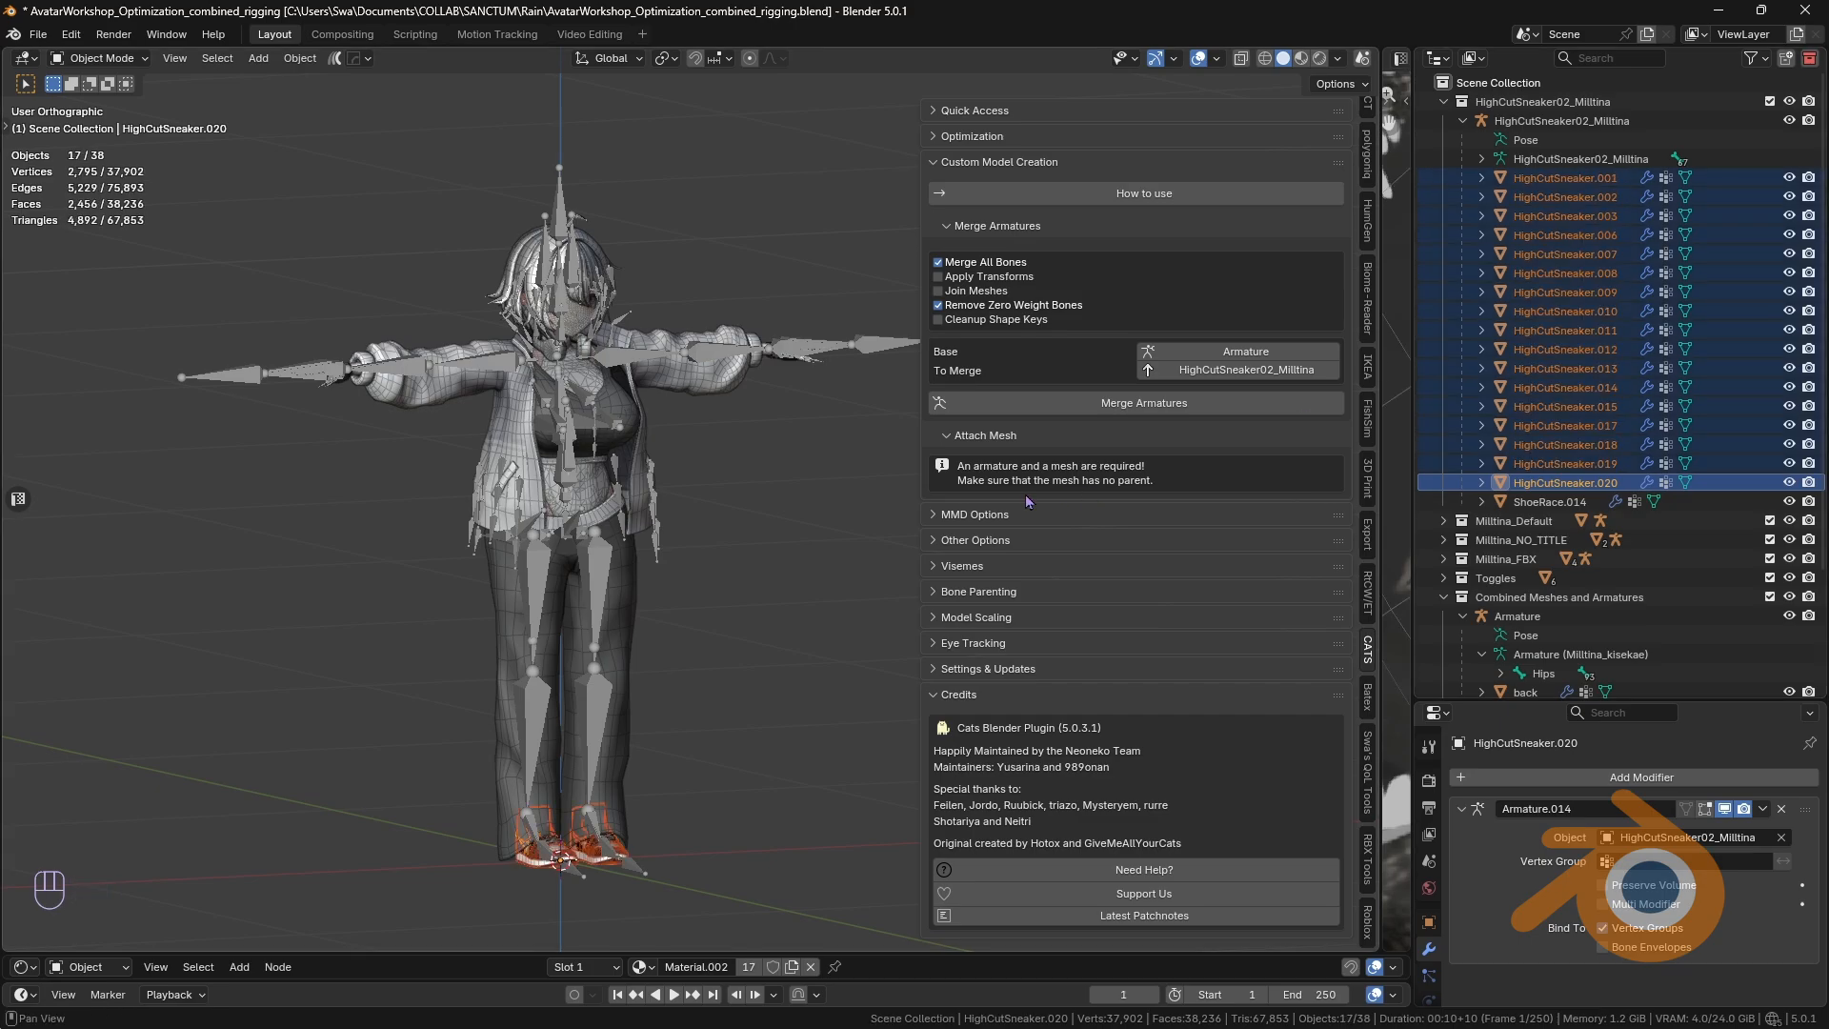
{"action": "key", "text": "ctrl+j"}
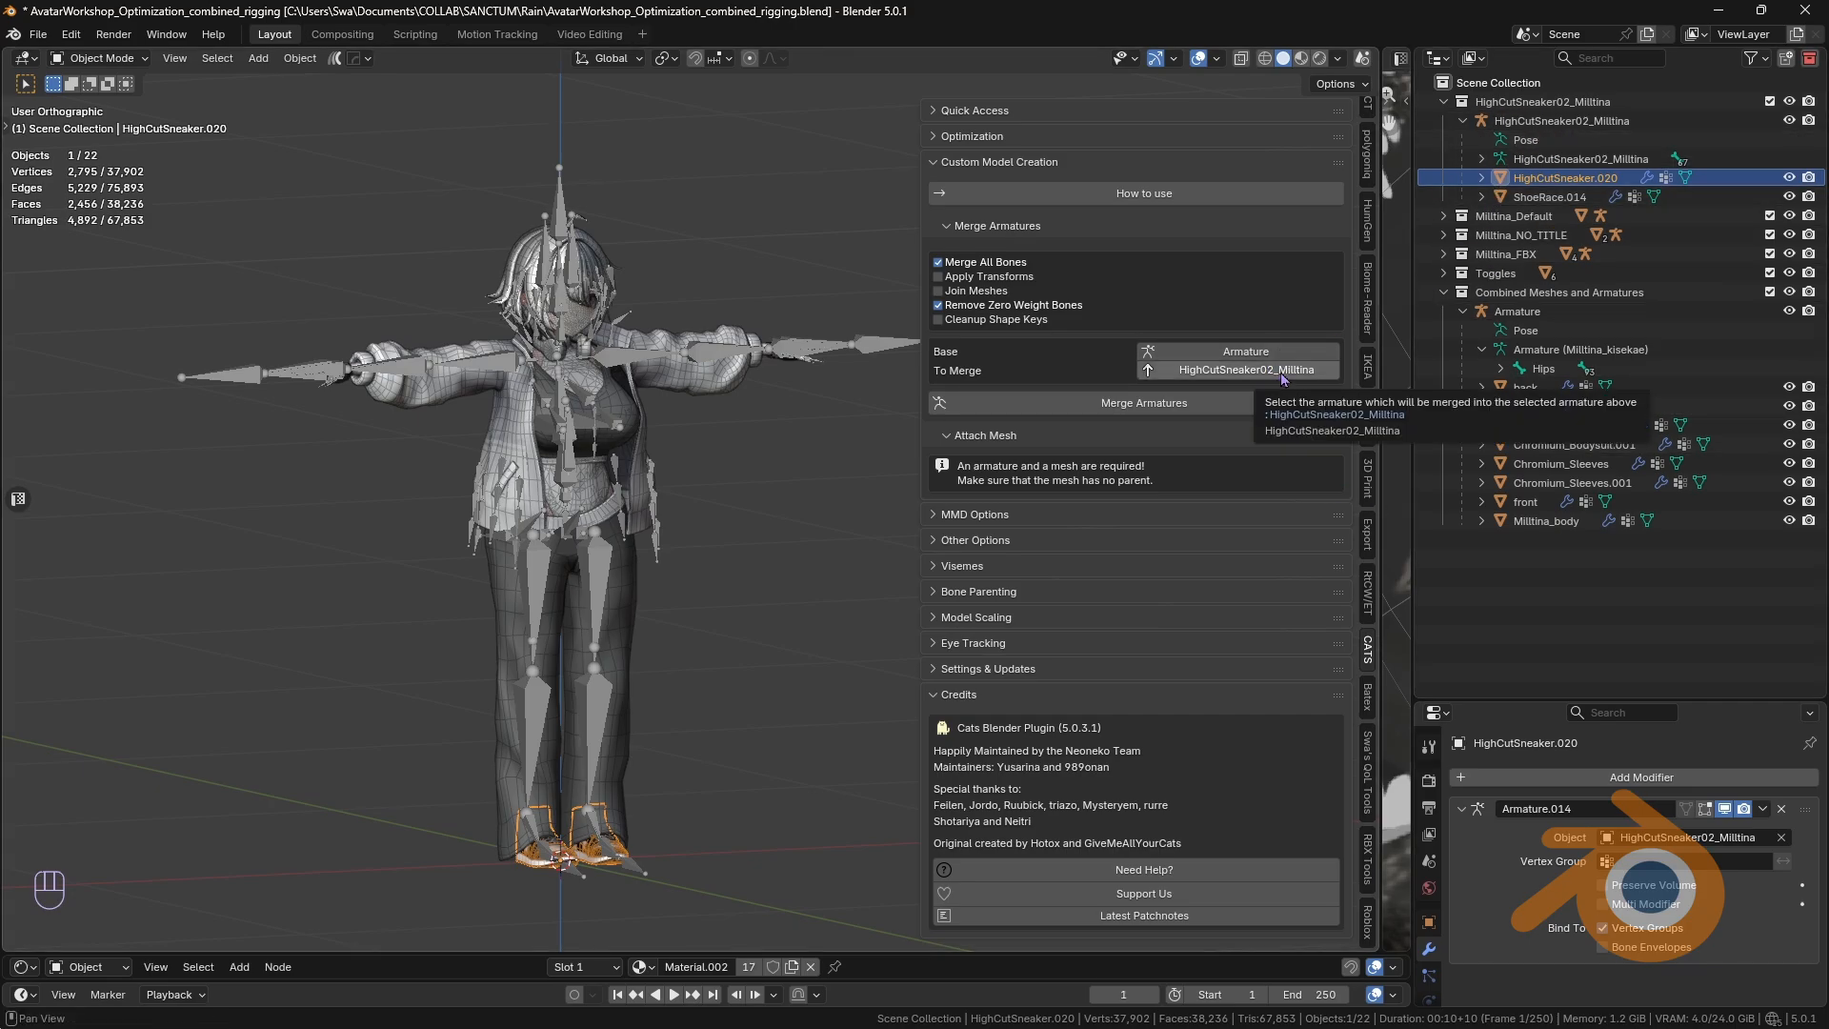
{"action": "left_click", "coordinate": [1562, 121]}
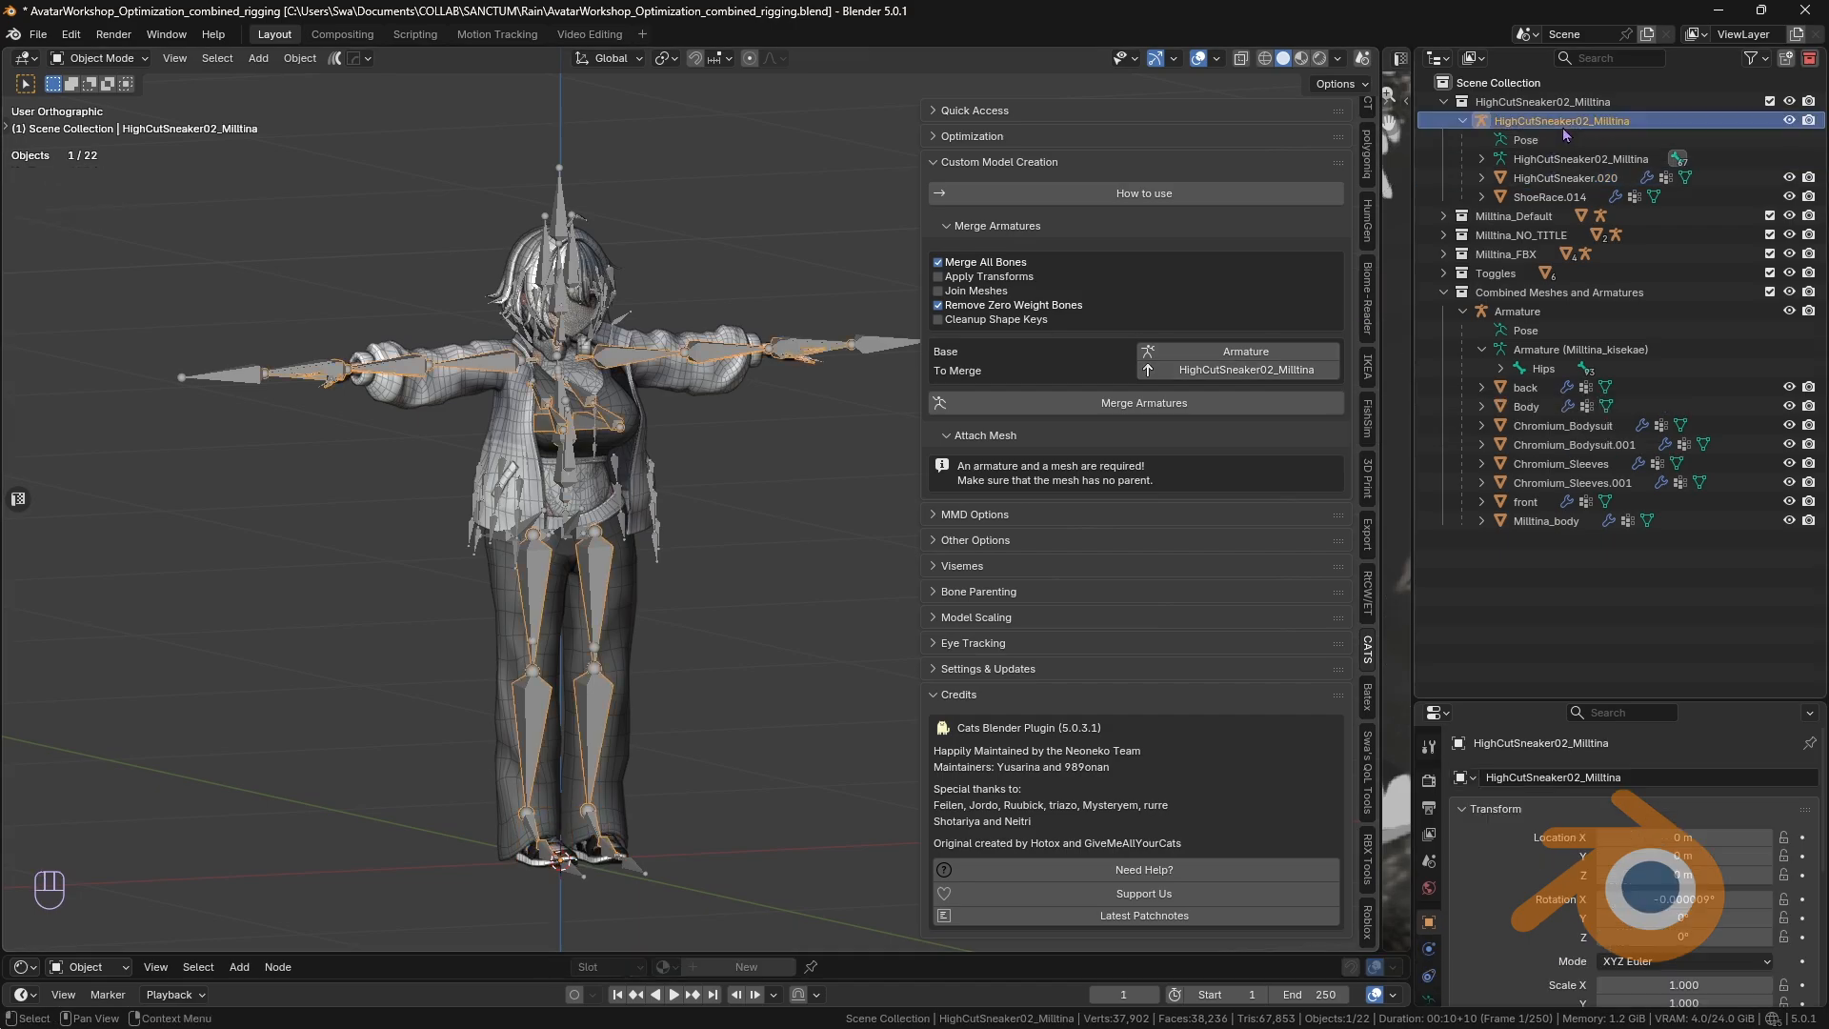
{"action": "left_click", "coordinate": [1258, 409]}
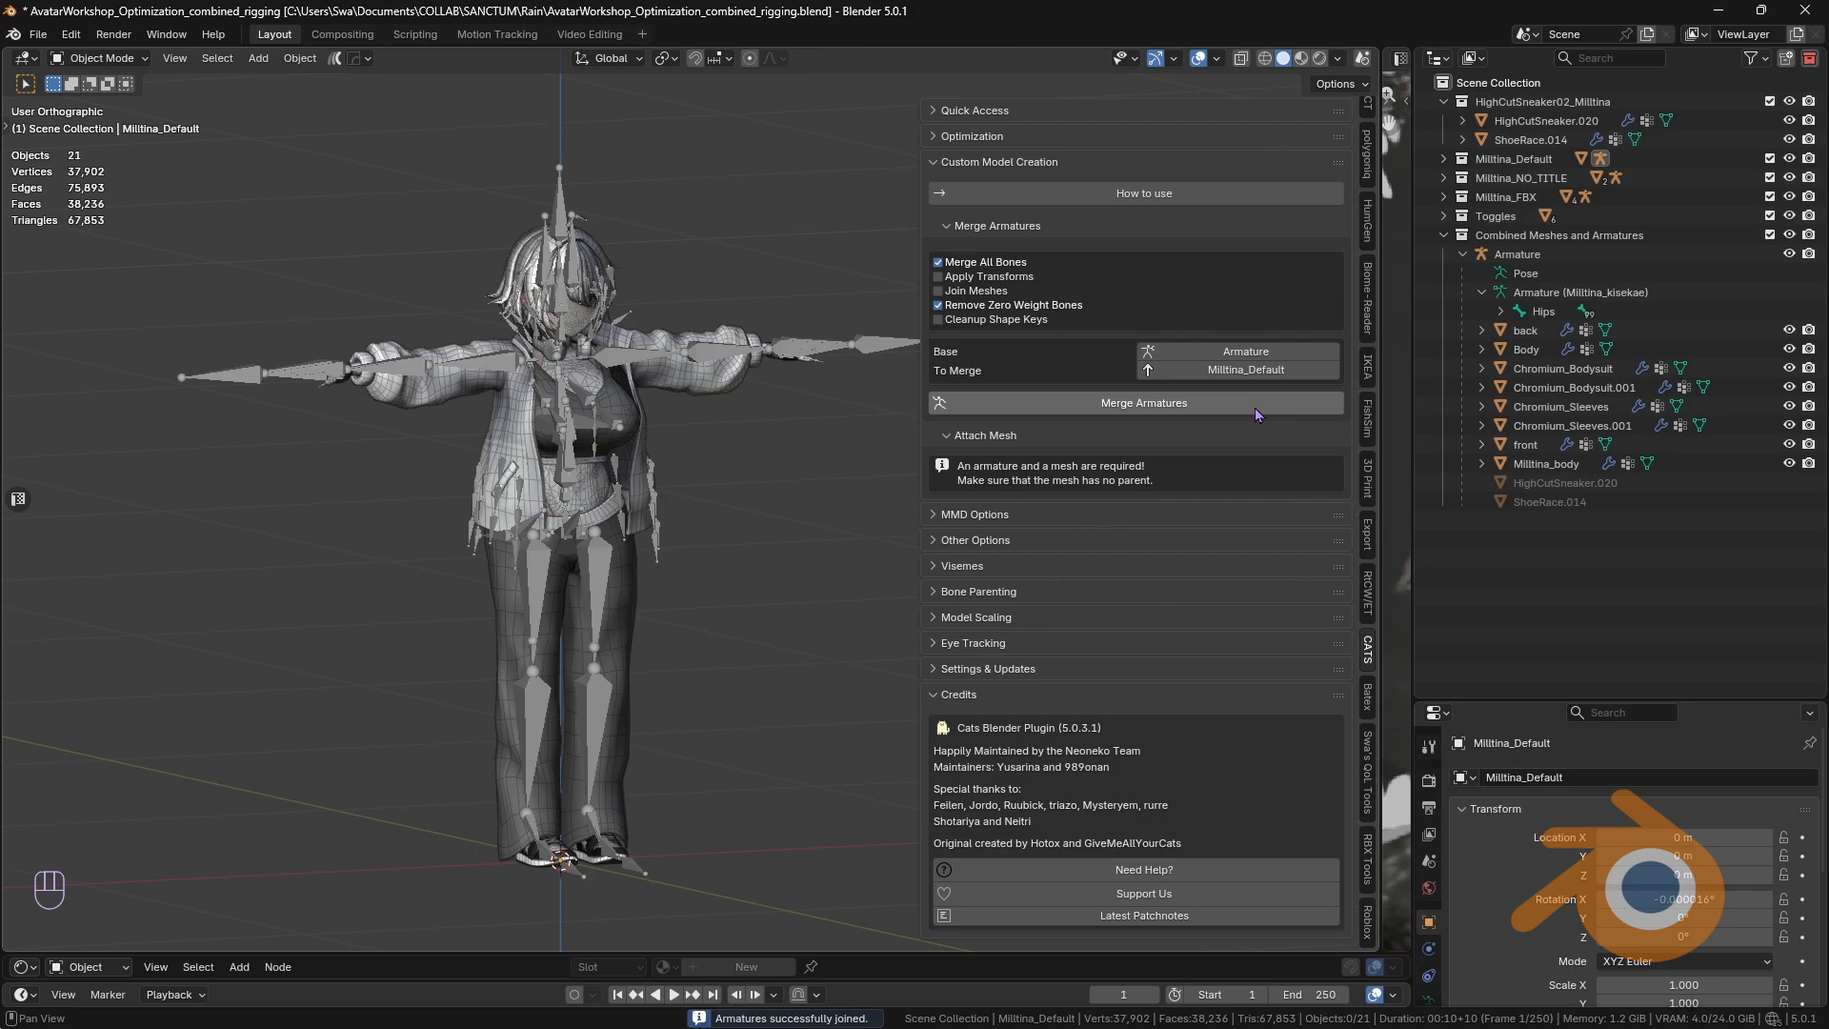
Step: Move HighCutSneaker.020 and ShoeRace.014 into Combined Meshes and Armatures and delete the emptied HighCutSneaker02_Milltina collection
{"action": "left_click", "coordinate": [1545, 121]}
{"action": "left_click", "coordinate": [1535, 140], "text": "ctrl"}
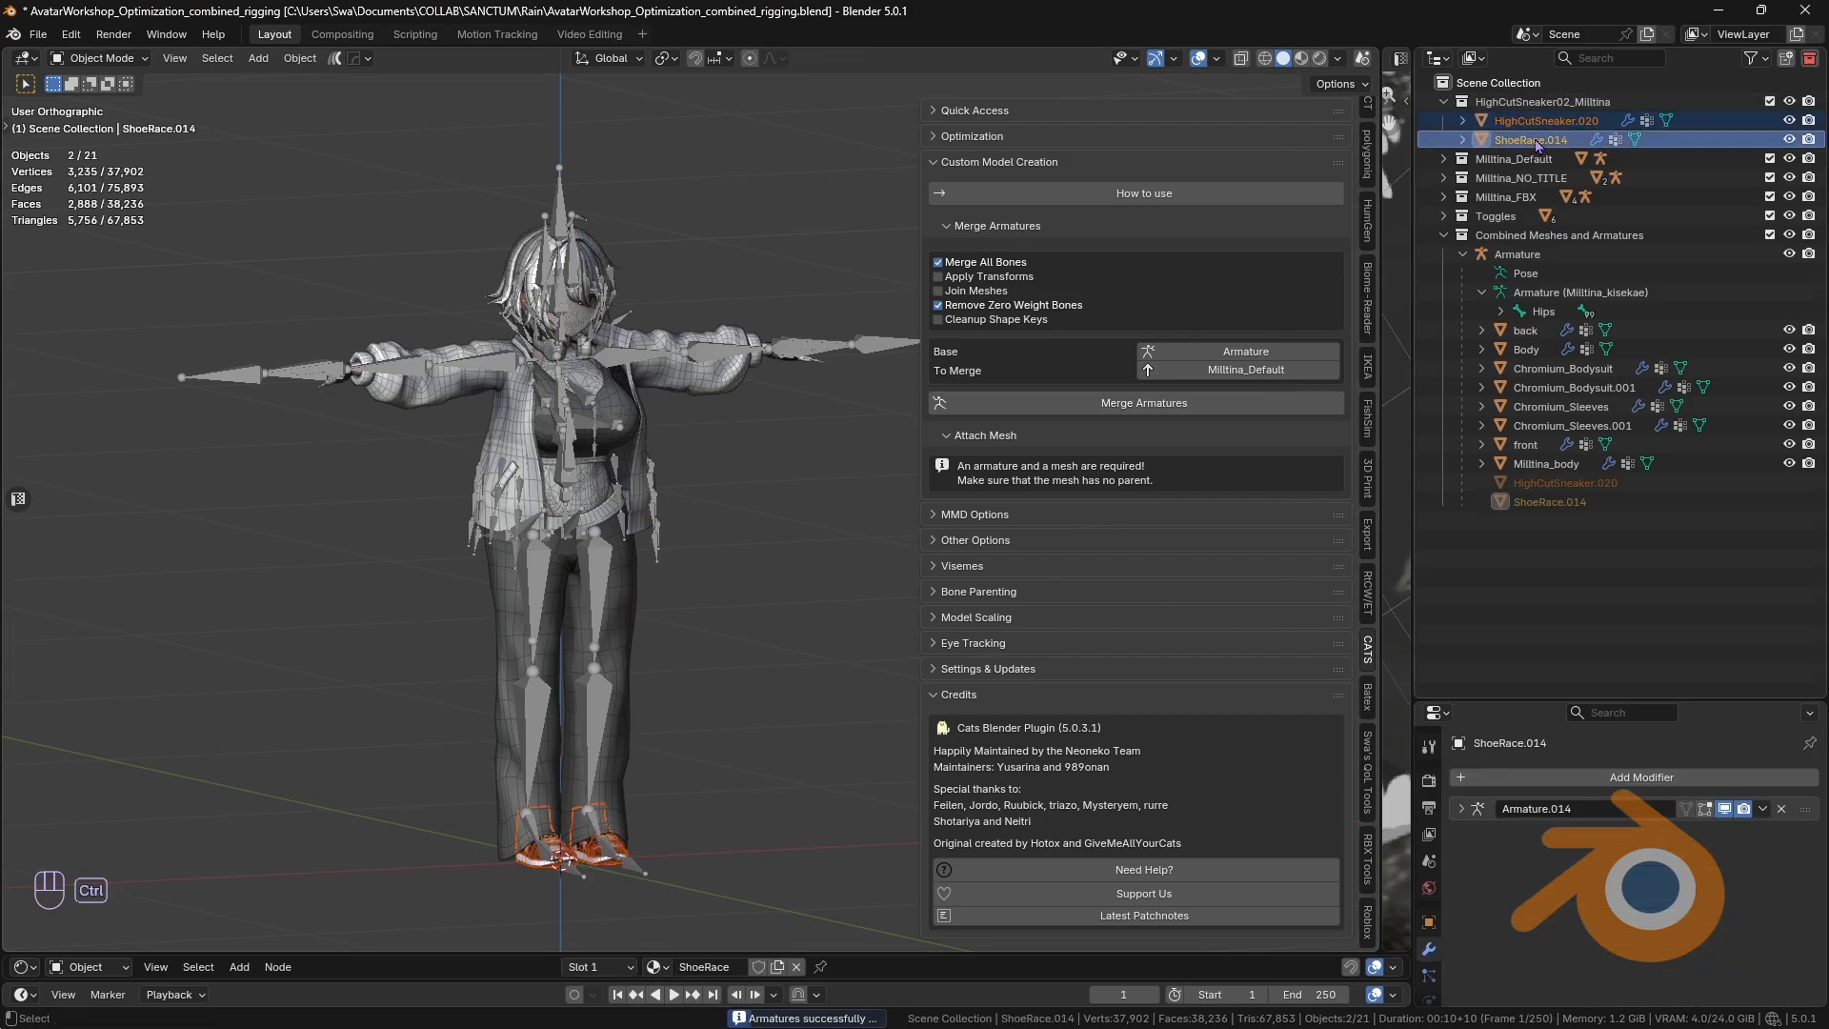
{"action": "left_click_drag", "start_coordinate": [1536, 140], "coordinate": [1521, 253]}
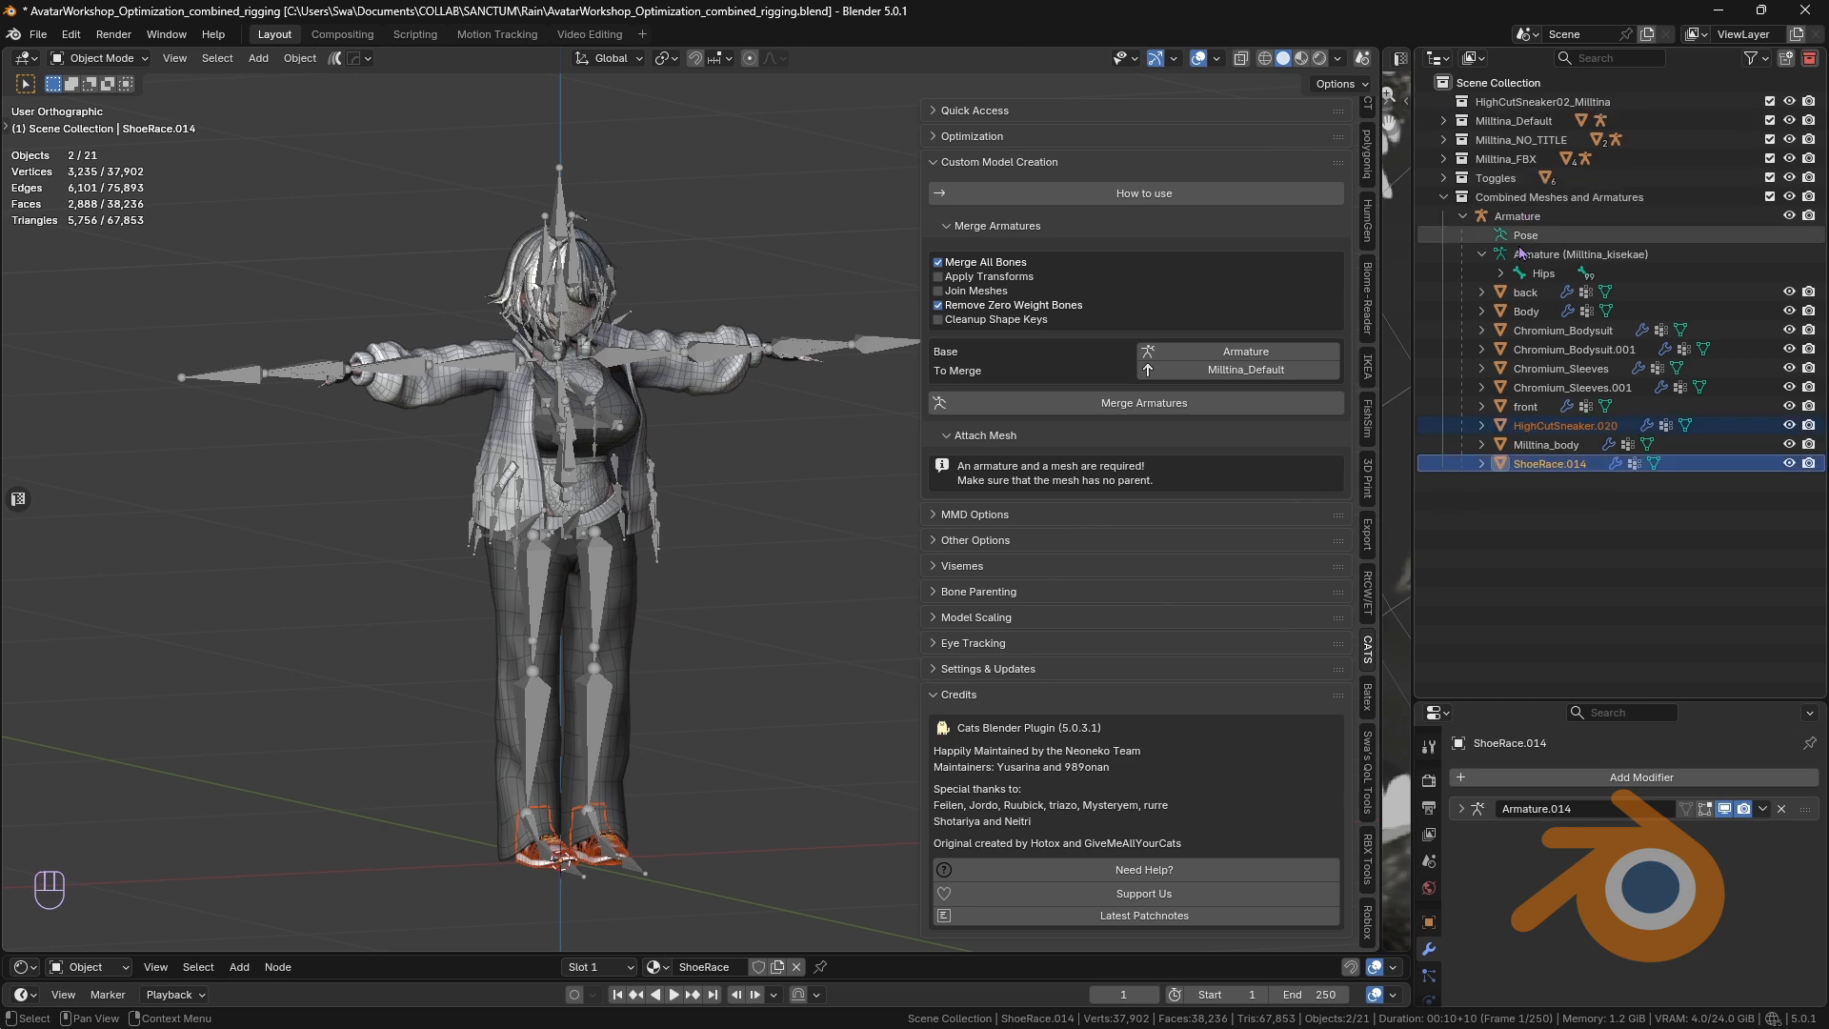
{"action": "left_click", "coordinate": [1519, 102]}
{"action": "key", "text": "x"}
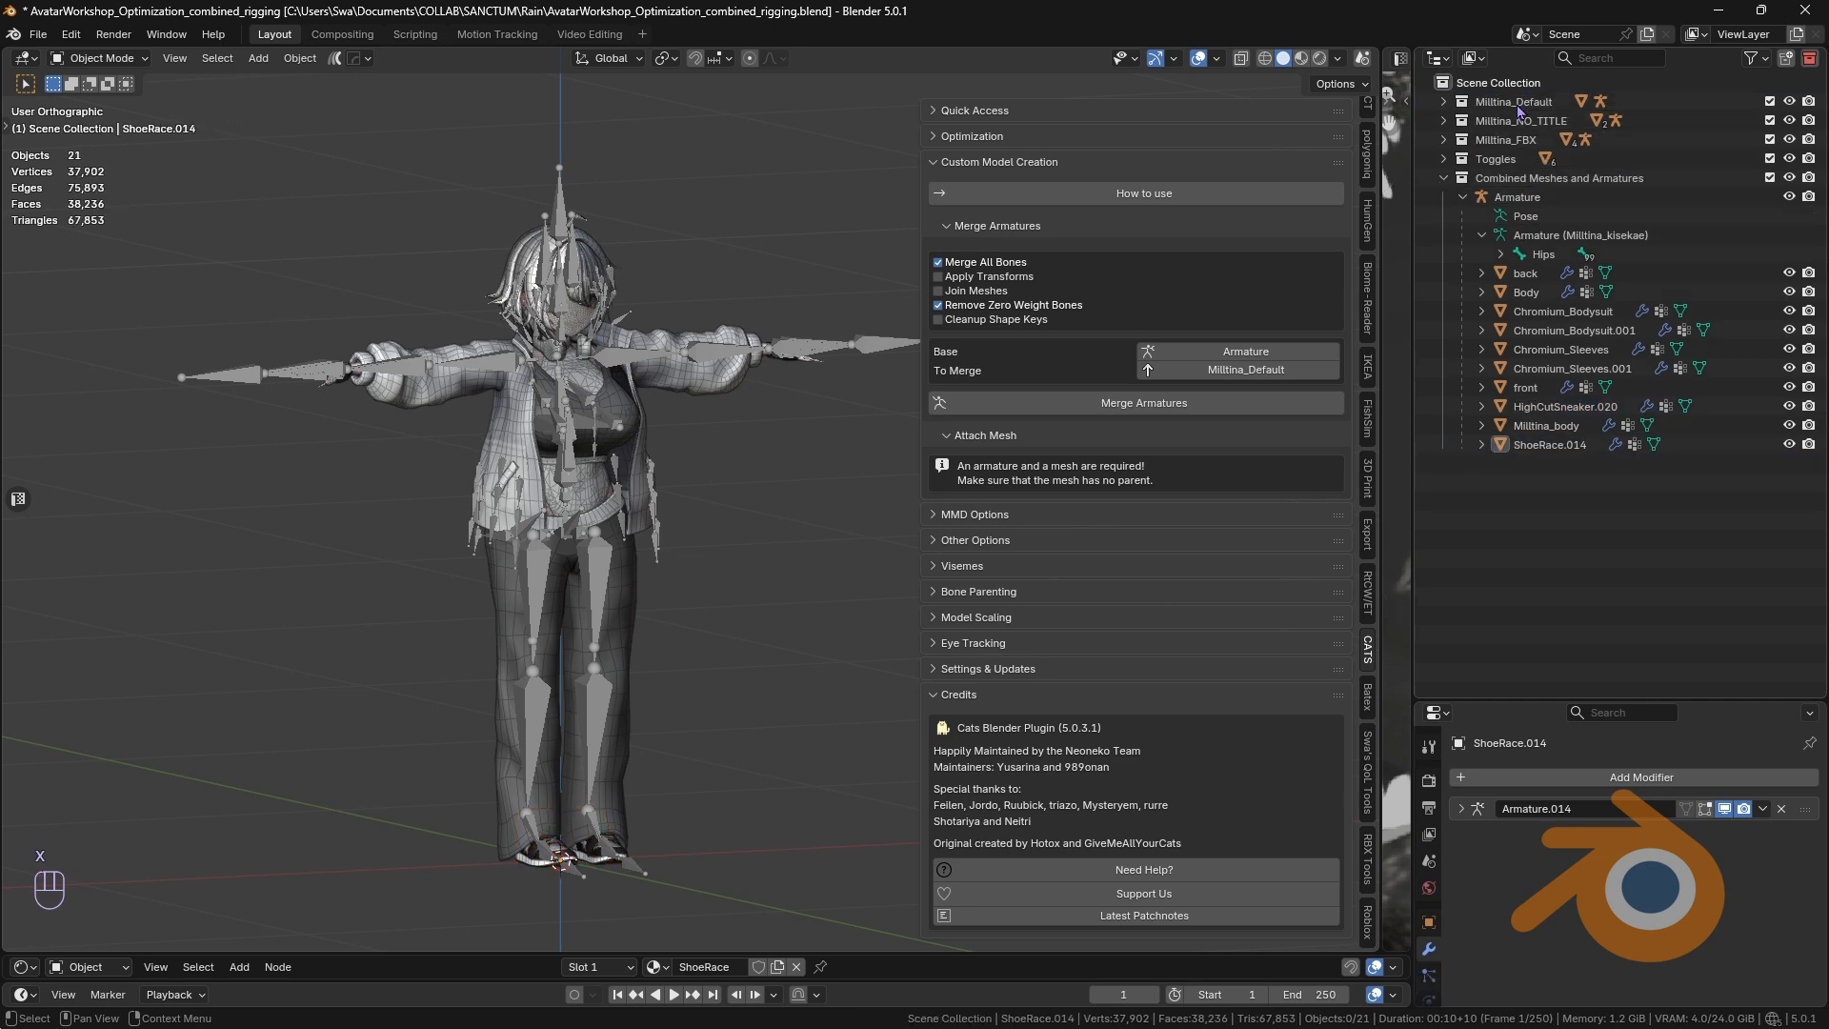
Step: Expand the Milltina_Default collection to show its armature and meshes
{"action": "left_click", "coordinate": [1443, 101]}
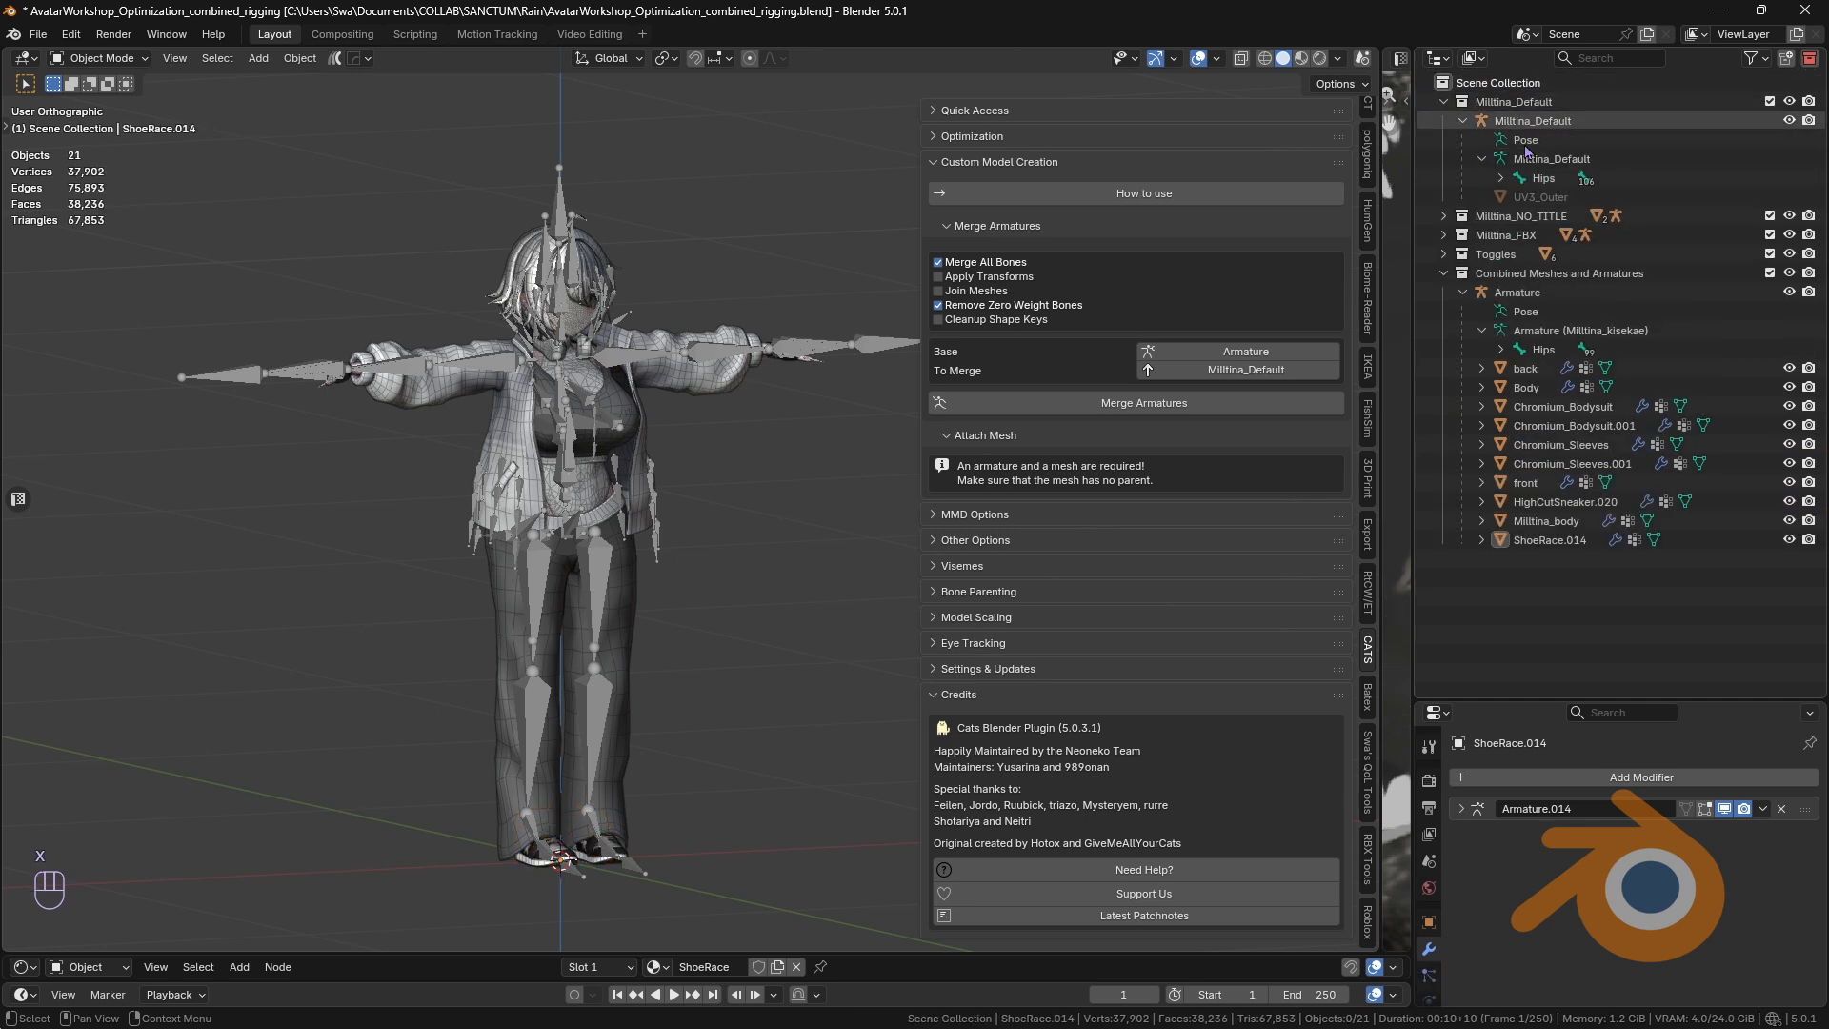